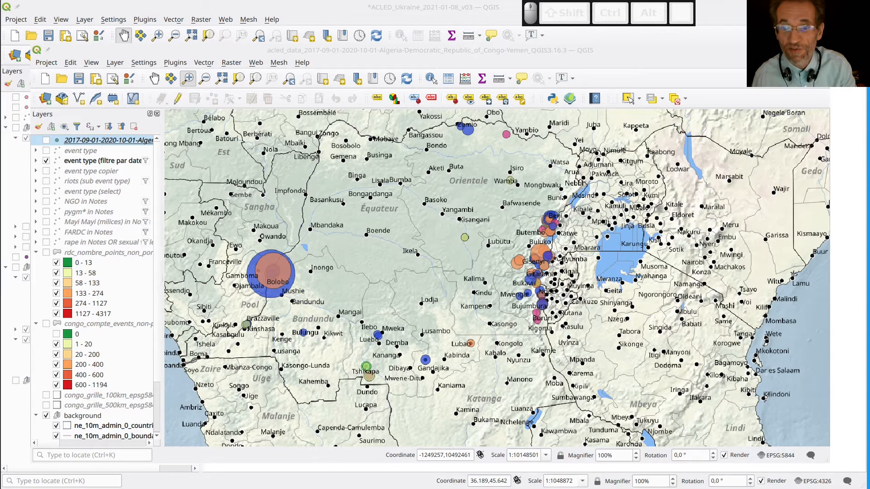
# Step: Bring the ACLED_Ukraine_2021-01-08_v03 project window to the front, over the Congo project
pyautogui.click(473, 231)
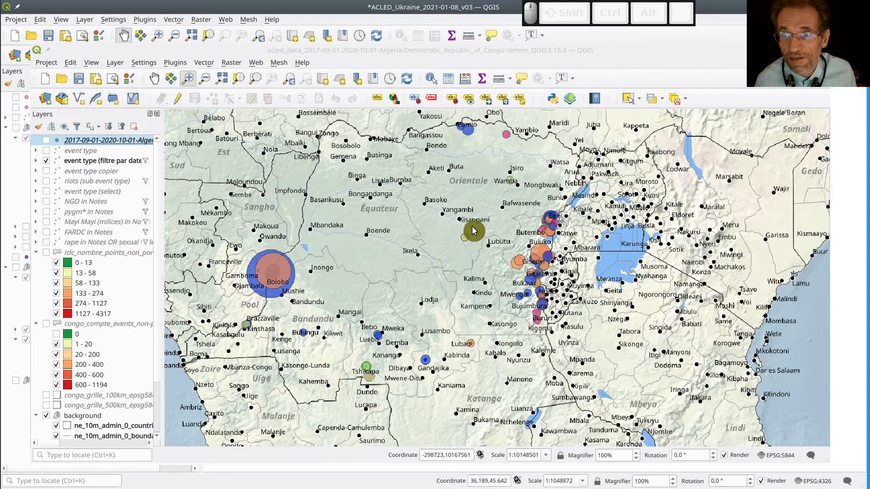
pyautogui.click(126, 40)
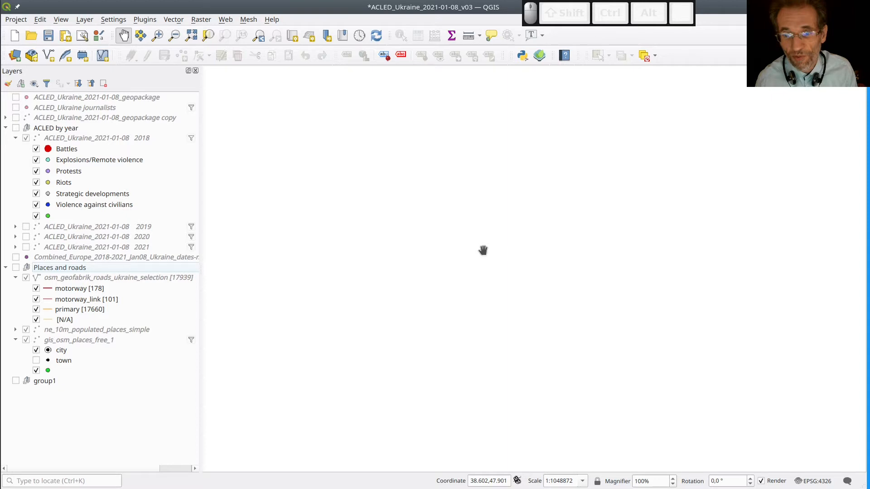
pyautogui.rightClick(432, 227)
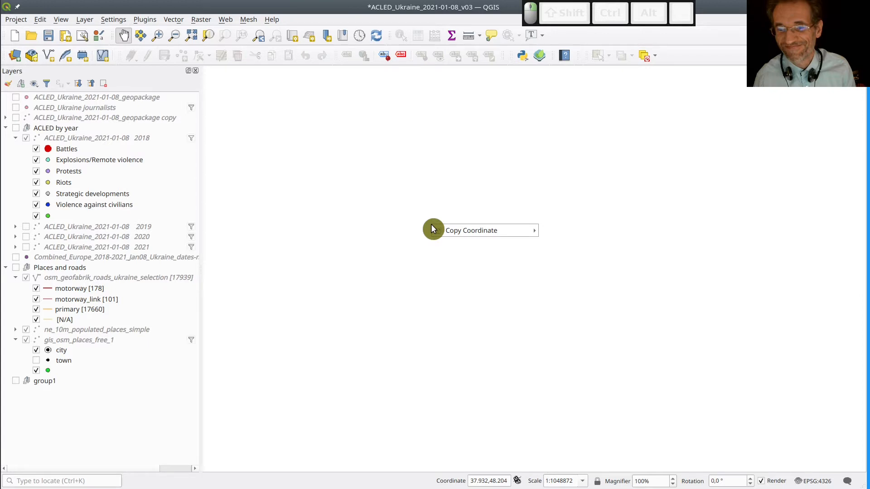
pyautogui.click(334, 180)
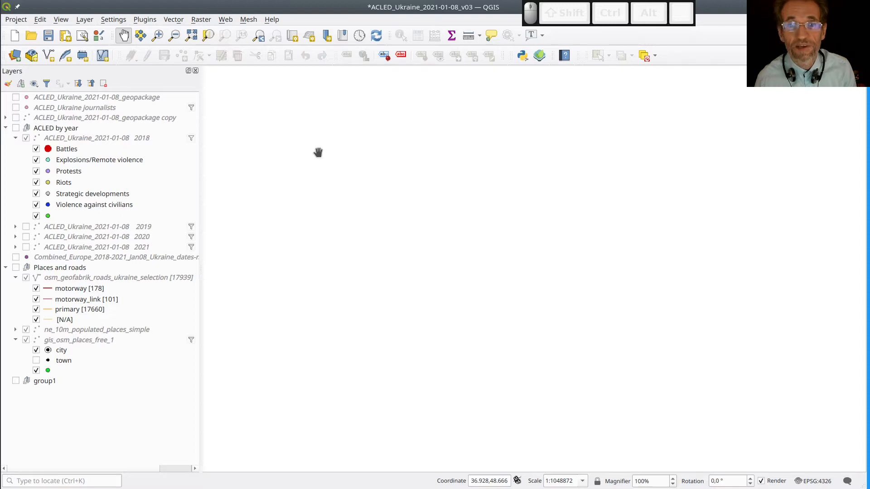
pyautogui.click(113, 19)
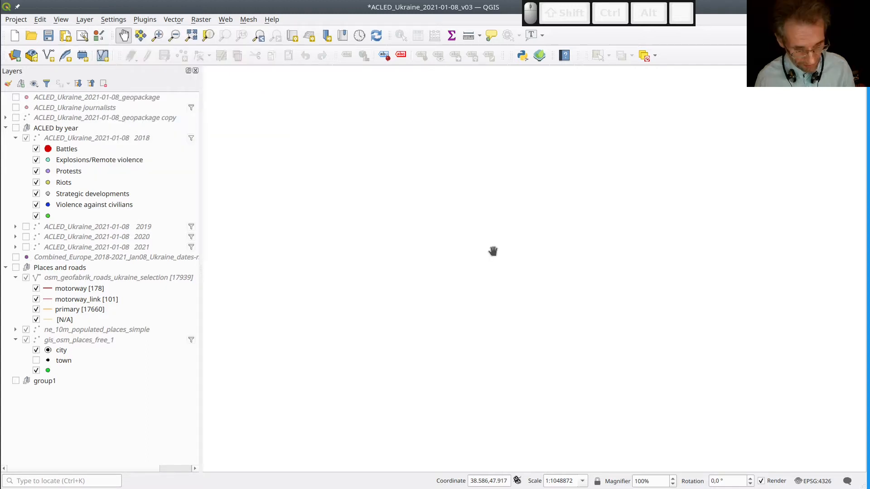
pyautogui.hotkey('alt', 's')
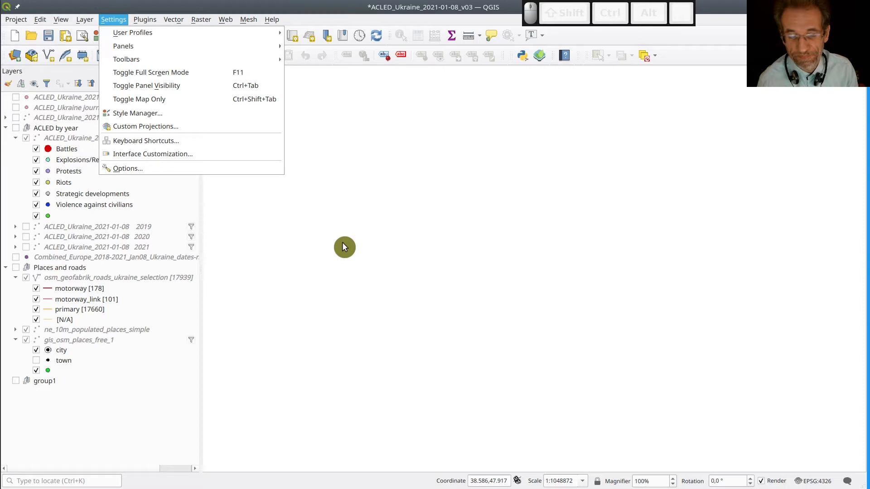
pyautogui.click(342, 246)
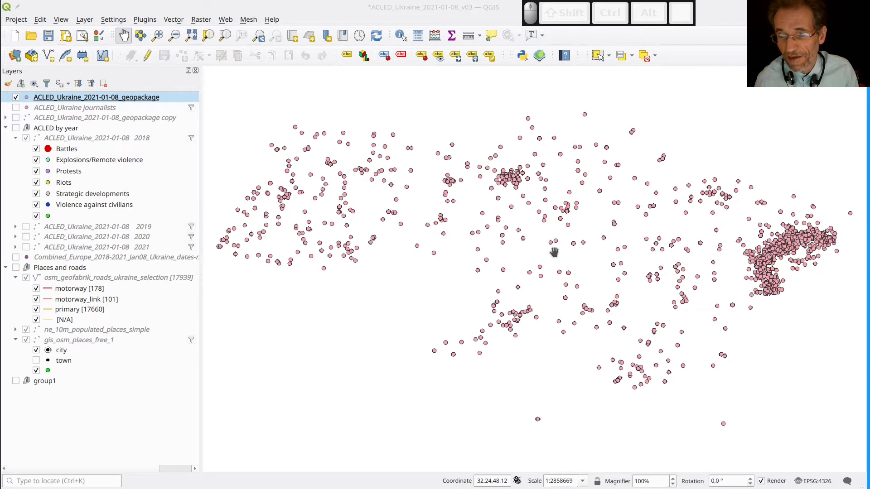
# Step: Examine the dense cluster of events in eastern Ukraine on the ACLED_Ukraine_2021-01-08_geopackage layer up close
pyautogui.scroll(-1, 551, 249)
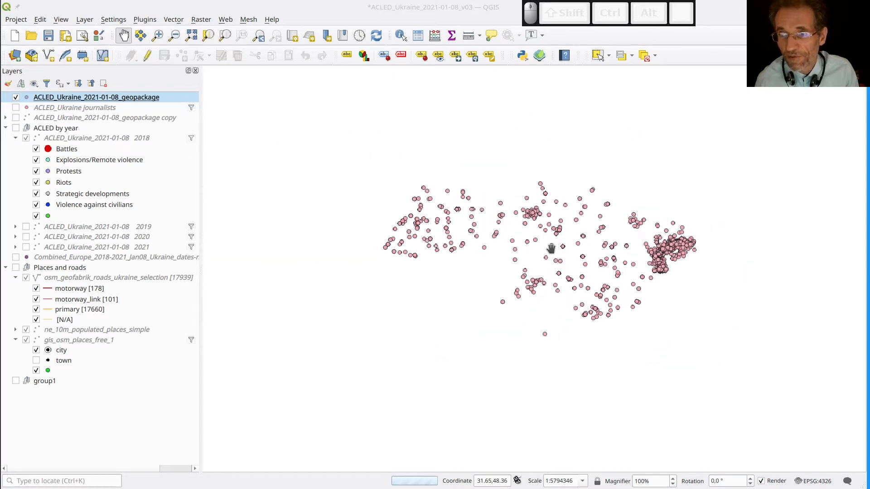
pyautogui.scroll(1, 551, 248)
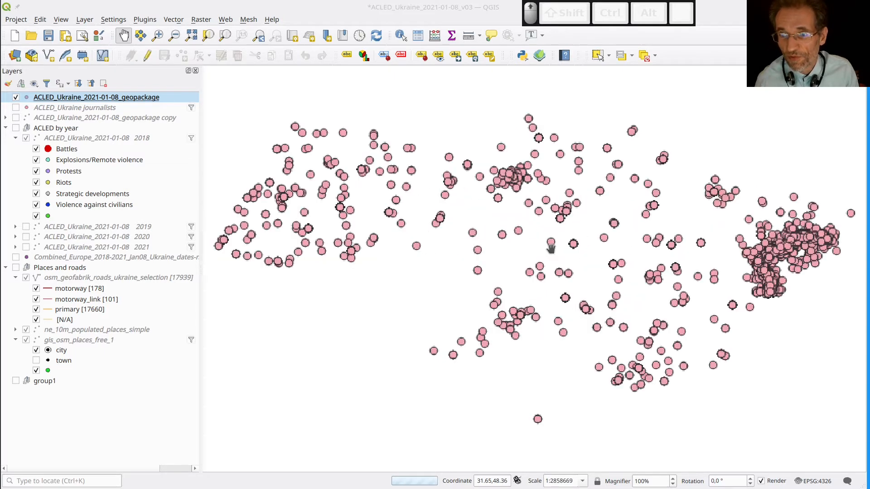
pyautogui.click(158, 36)
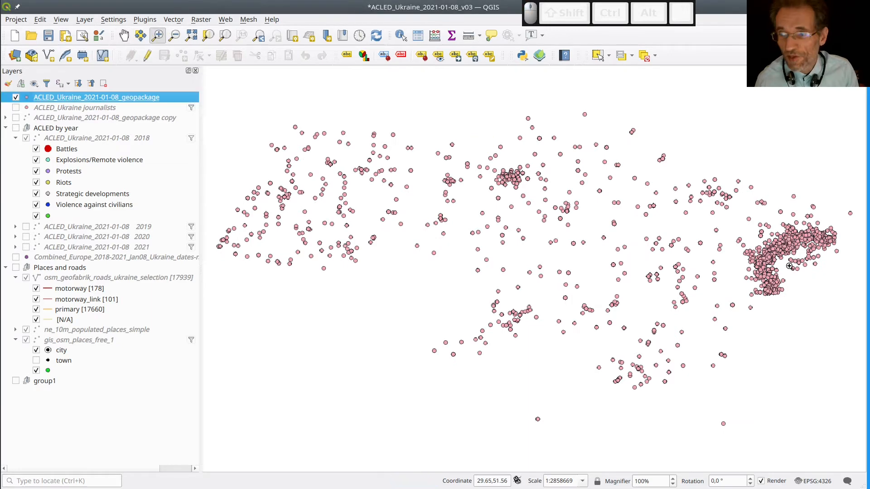
pyautogui.moveTo(710, 218); pyautogui.dragTo(844, 314)
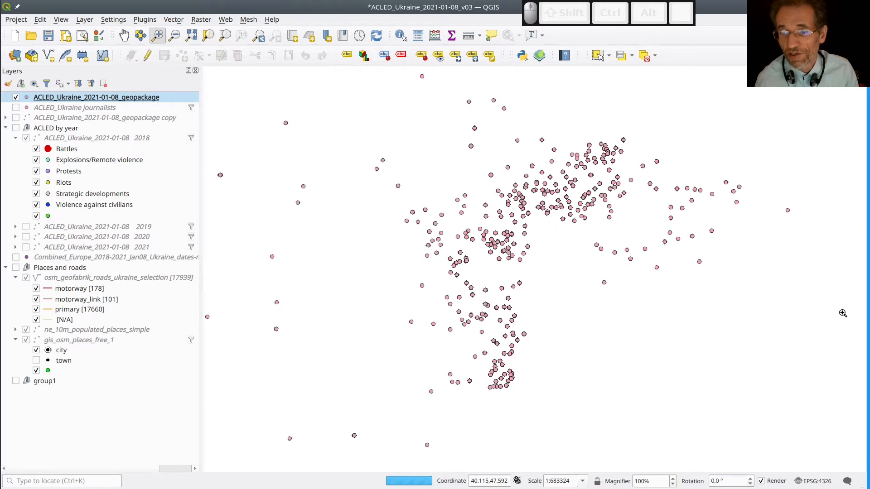
pyautogui.click(475, 245)
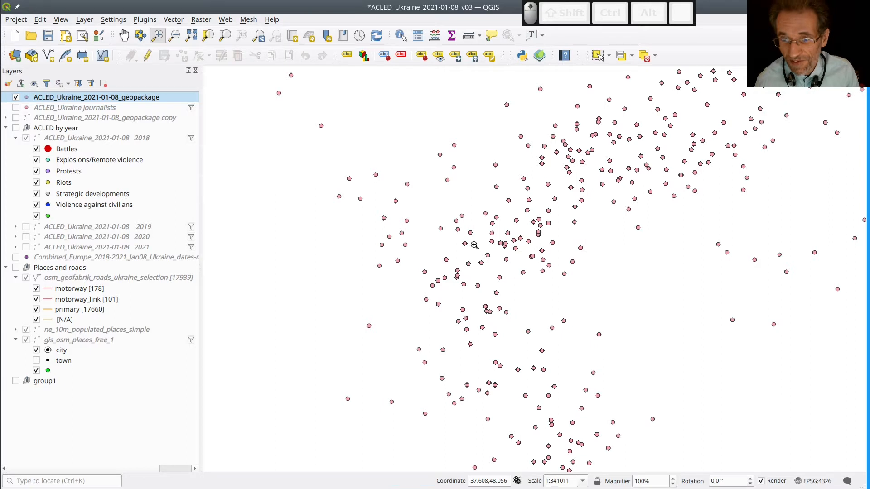
pyautogui.scroll(-1, 475, 245)
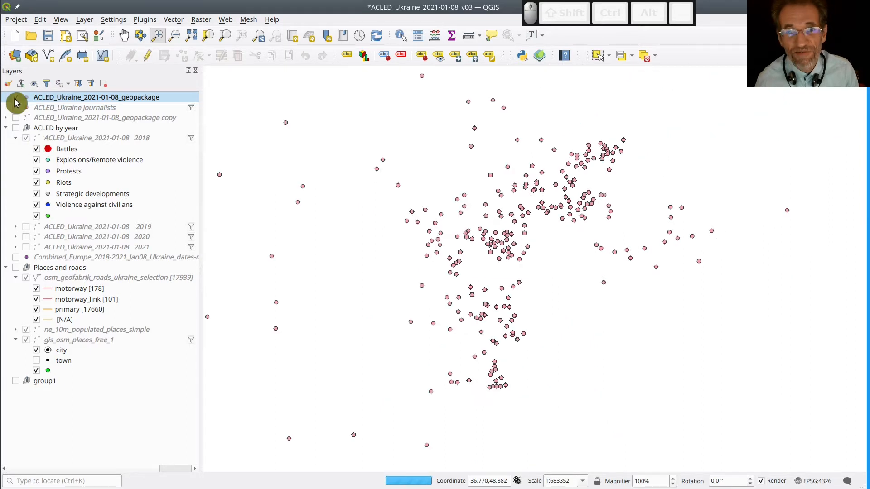
# Step: Hide the ACLED_Ukraine_2021-01-08_geopackage layer and show the ACLED_Ukraine journalists layer across the country instead
pyautogui.click(15, 97)
pyautogui.click(17, 109)
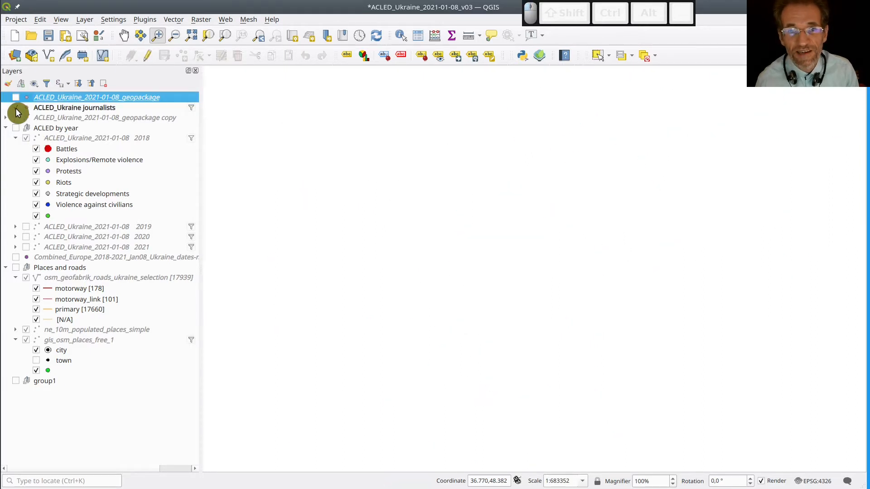
pyautogui.scroll(-1, 346, 253)
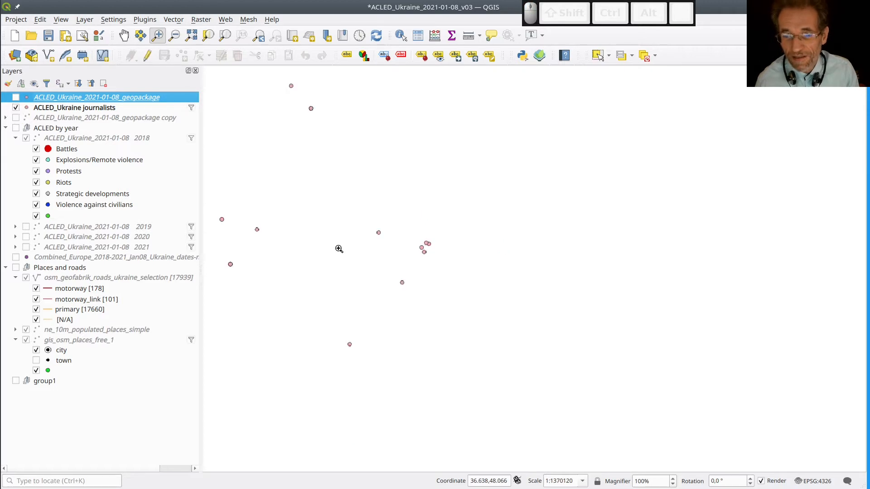
pyautogui.moveTo(339, 249); pyautogui.dragTo(424, 233)
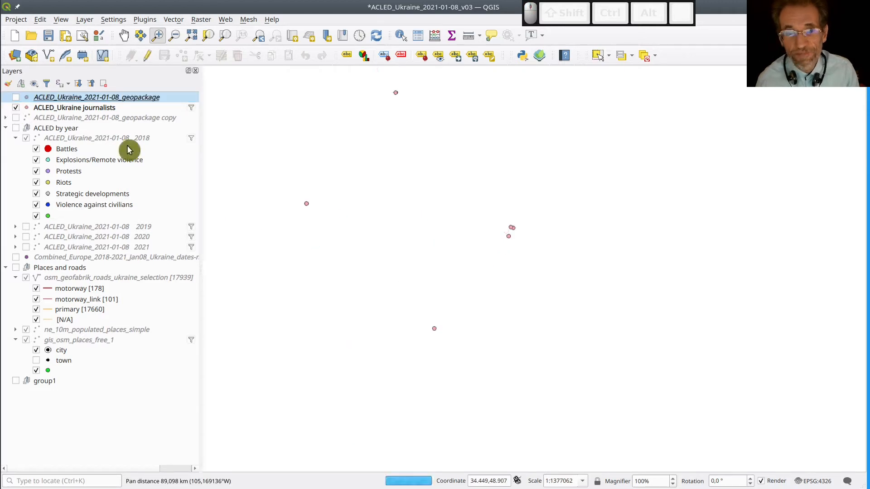
pyautogui.scroll(-2, 428, 253)
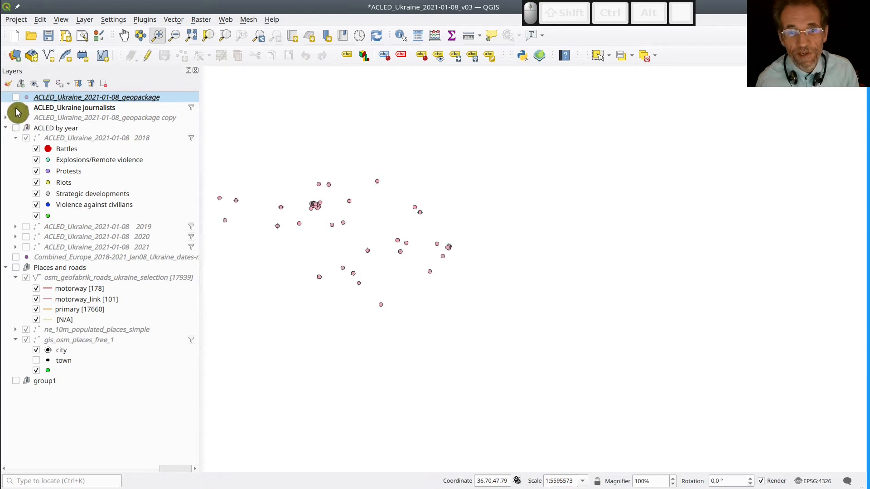
# Step: Replace the journalists layer with the expanded geopackage copy layer, collapsing the ACLED by year and Places and roads groups
pyautogui.click(16, 108)
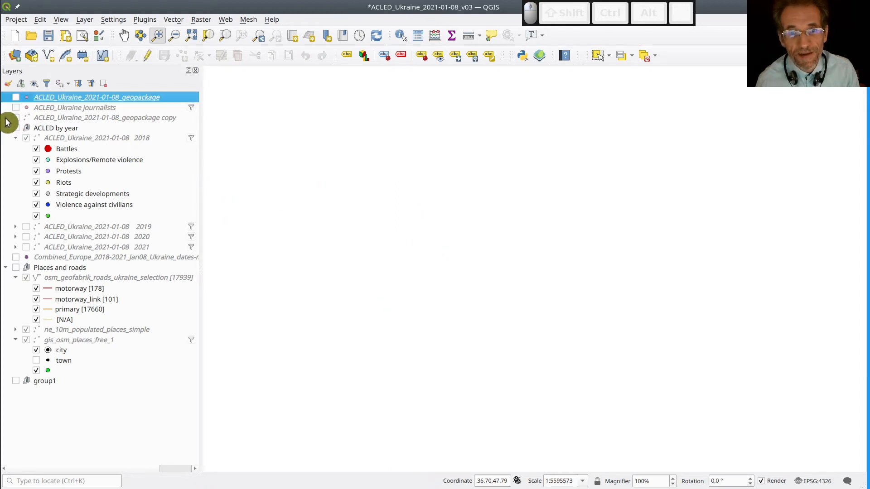
pyautogui.click(6, 118)
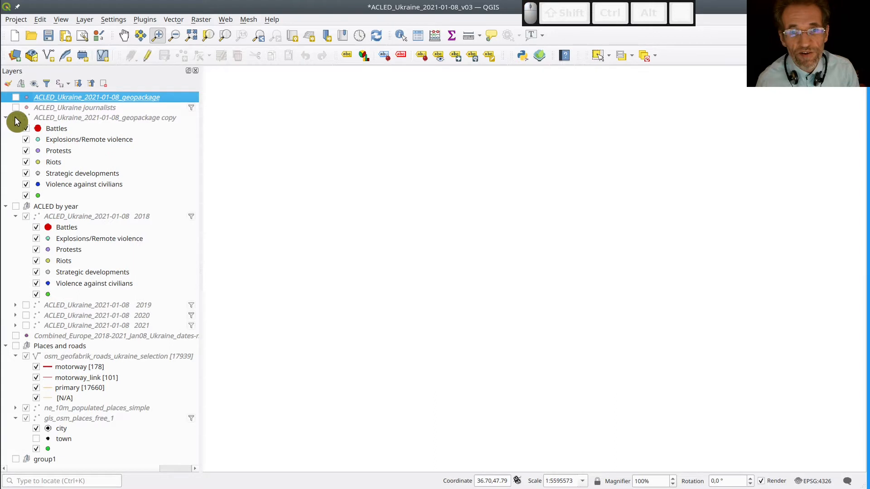
pyautogui.click(16, 118)
pyautogui.click(6, 207)
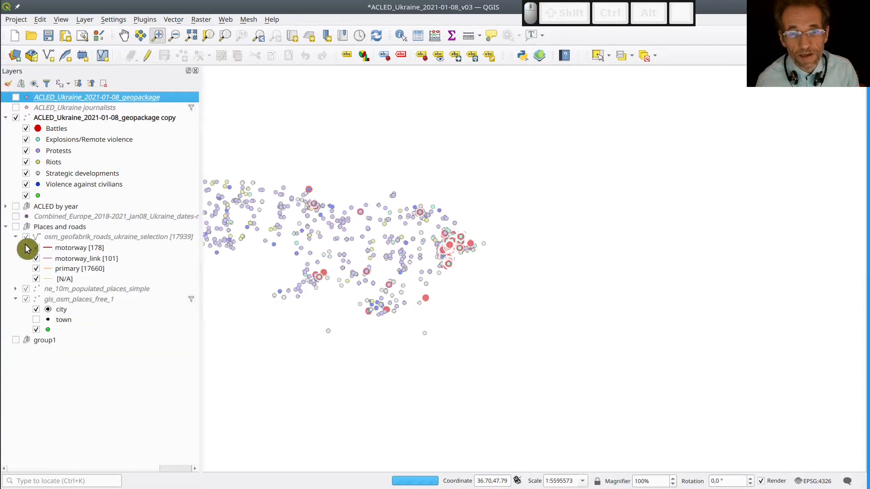
pyautogui.click(6, 227)
pyautogui.moveTo(392, 187); pyautogui.dragTo(524, 298)
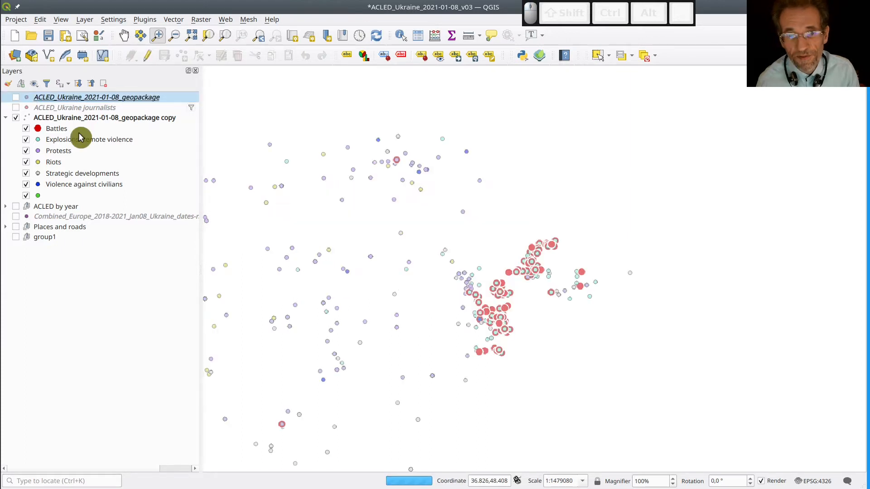
# Step: Hide every event category of the geopackage copy layer except Battles
pyautogui.click(26, 196)
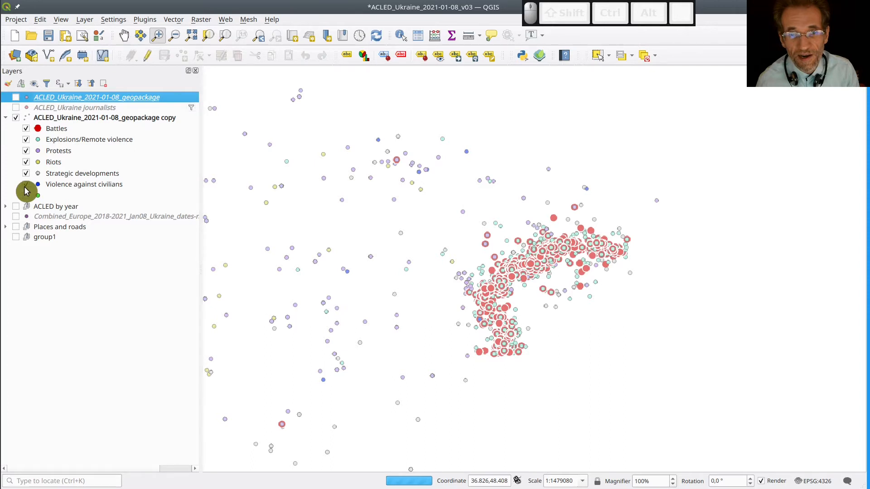
pyautogui.click(26, 184)
pyautogui.click(26, 173)
pyautogui.click(26, 162)
pyautogui.click(26, 151)
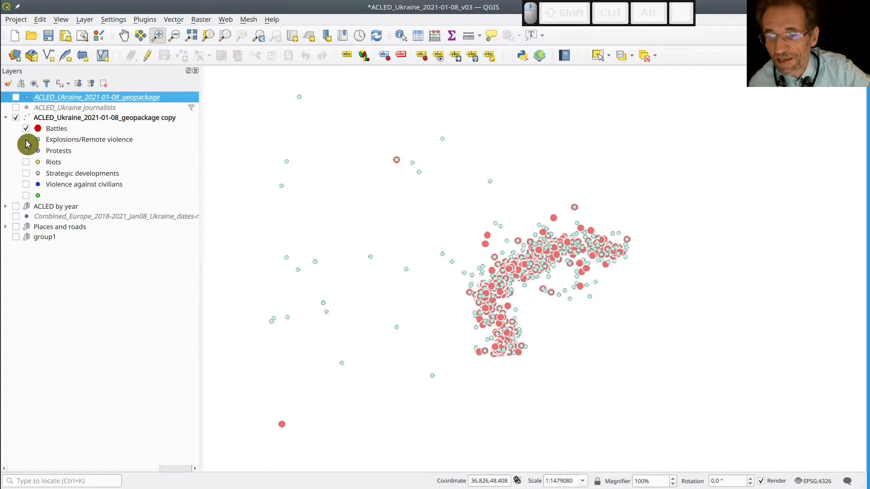
pyautogui.click(26, 139)
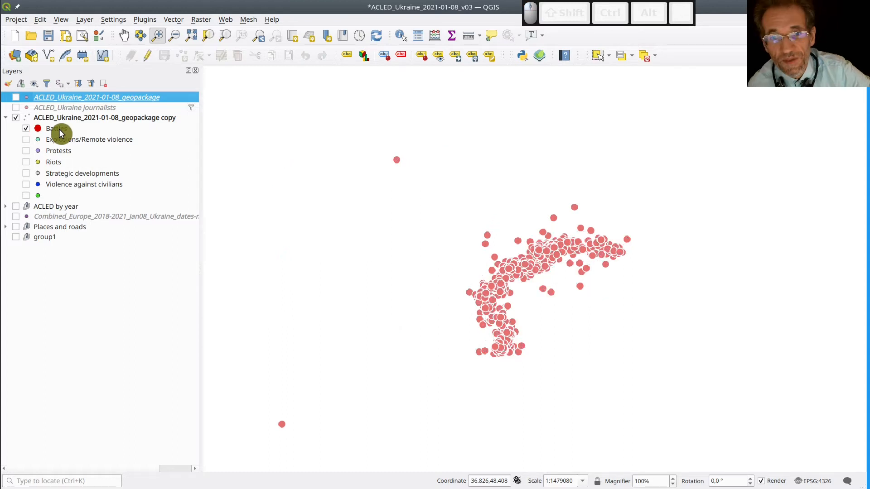
# Step: Compare Battles with Explosions/Remote violence, and change the geopackage copy layer to show only Protests and Riots
pyautogui.click(26, 141)
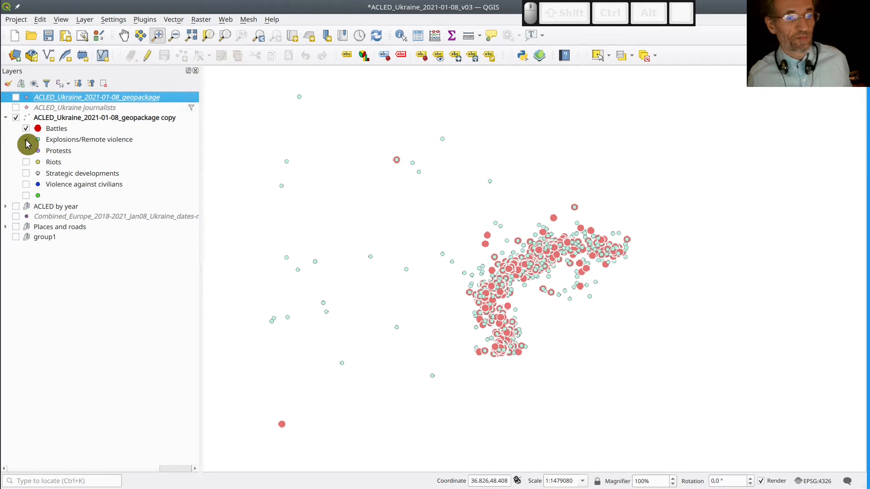
pyautogui.click(26, 142)
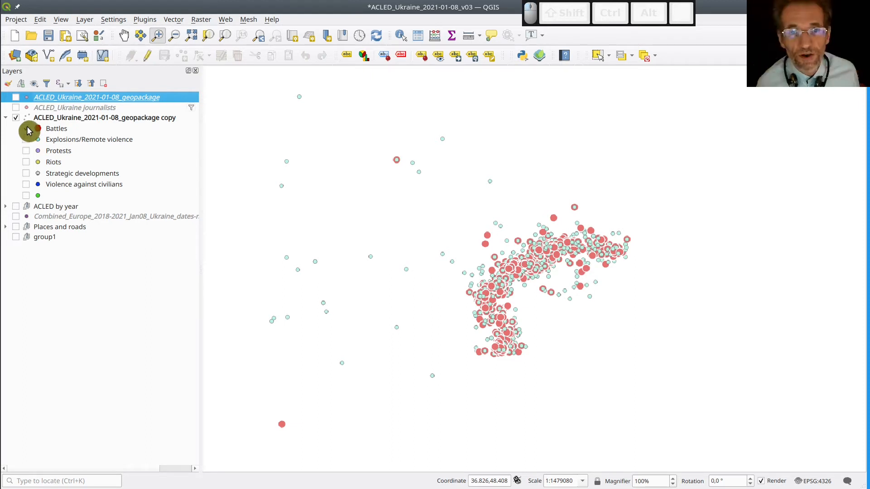
pyautogui.click(26, 129)
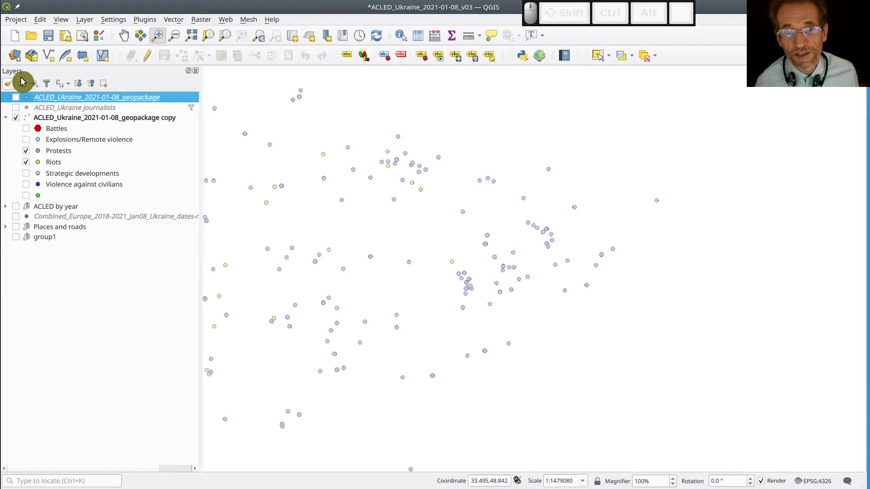
# Step: Hide the geopackage copy layer and show the expanded ACLED by year group with its 2018 layer
pyautogui.click(6, 207)
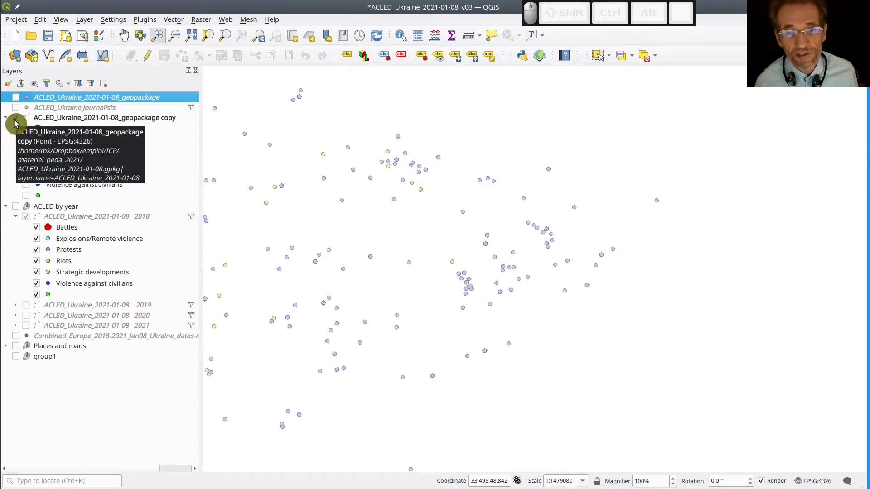
pyautogui.click(16, 120)
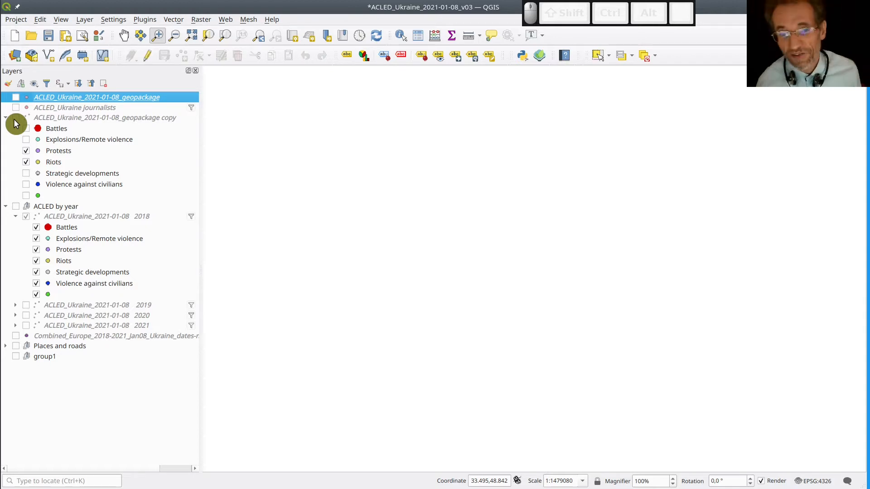
pyautogui.click(16, 209)
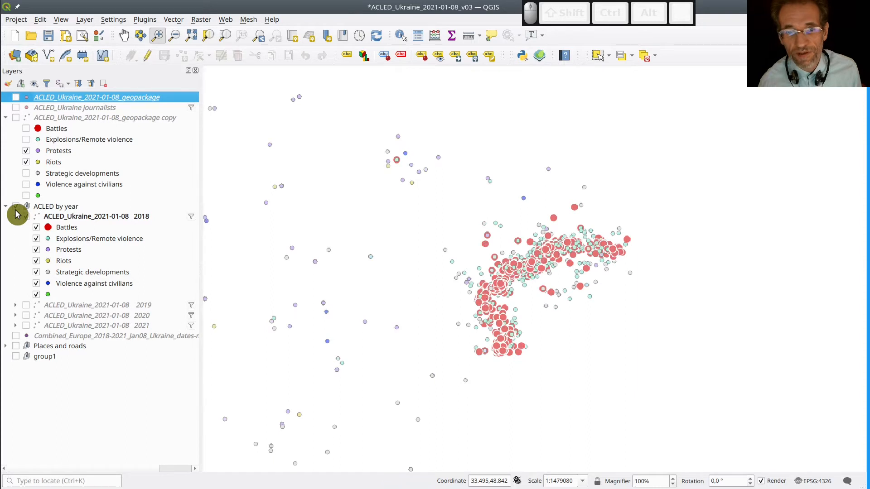
# Step: Show the 2019, 2020 and 2021 event layers of the ACLED by year group one after another, ending on 2021
pyautogui.click(27, 307)
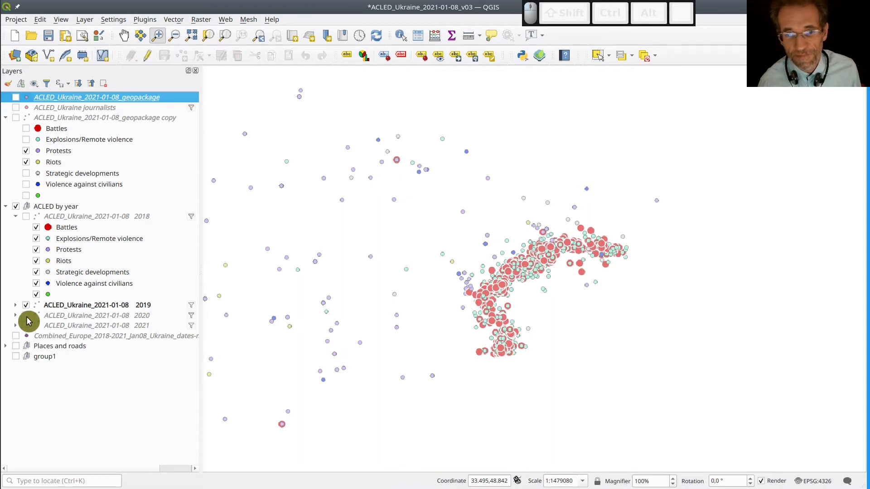
pyautogui.click(26, 316)
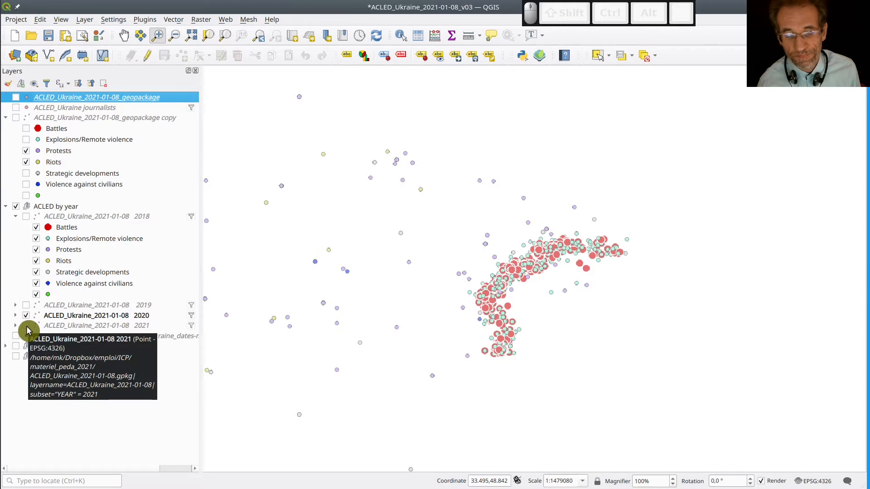
pyautogui.click(26, 327)
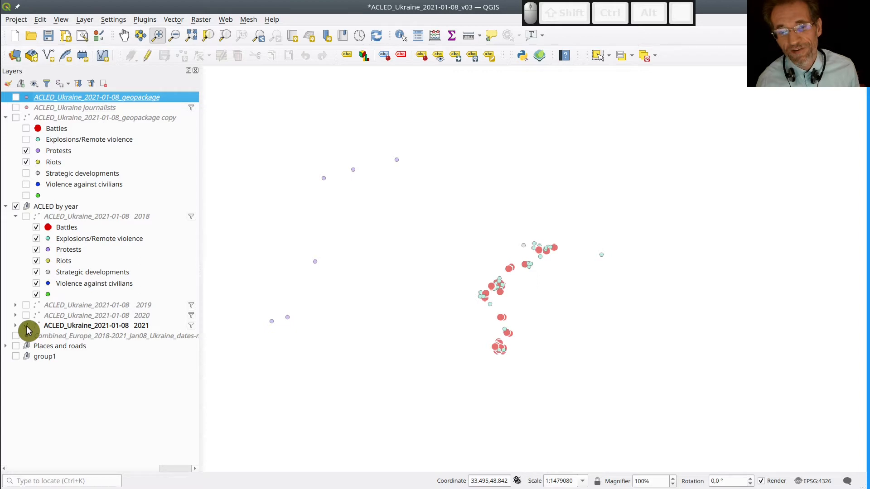
pyautogui.click(26, 326)
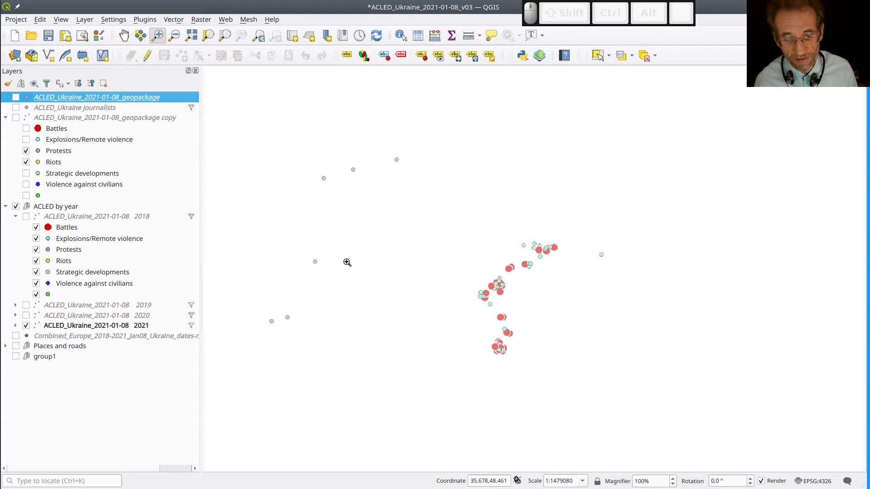
# Step: Expand the Places and roads group, hide its gis_osm_places_free_1 layer, and show the group with the osm_geofabrik_roads_ukraine_selection roads
pyautogui.click(6, 347)
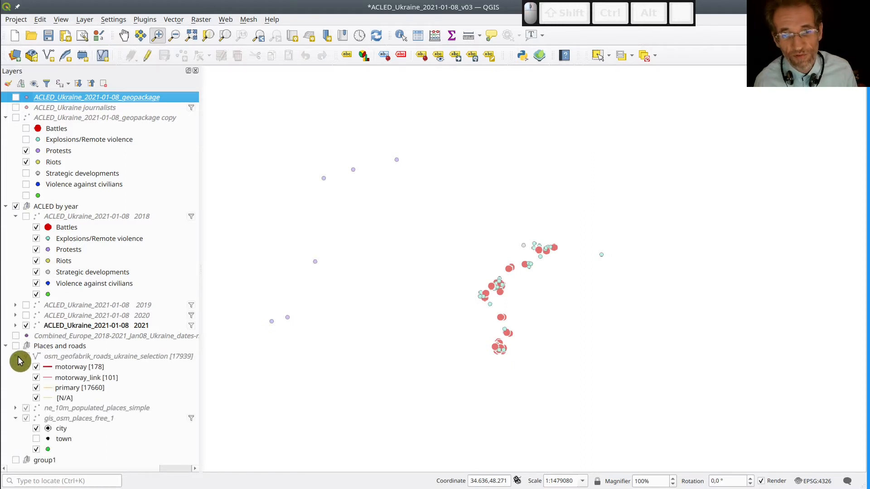
pyautogui.click(26, 419)
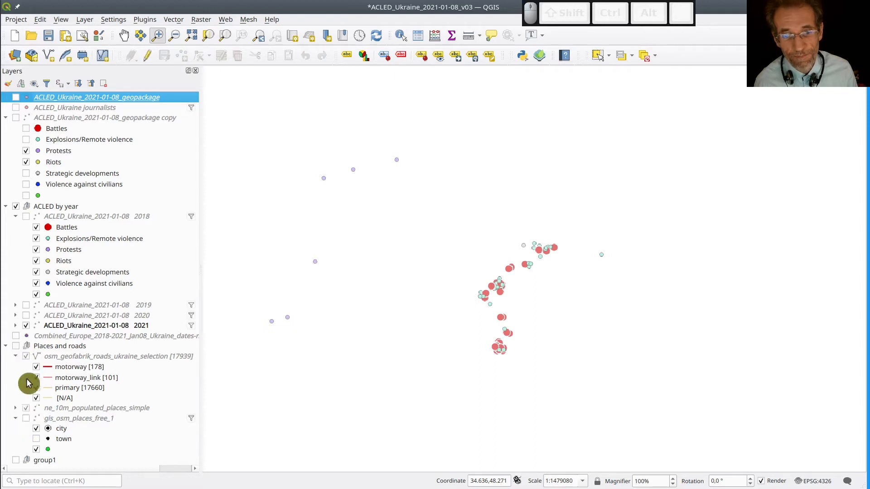
pyautogui.click(15, 346)
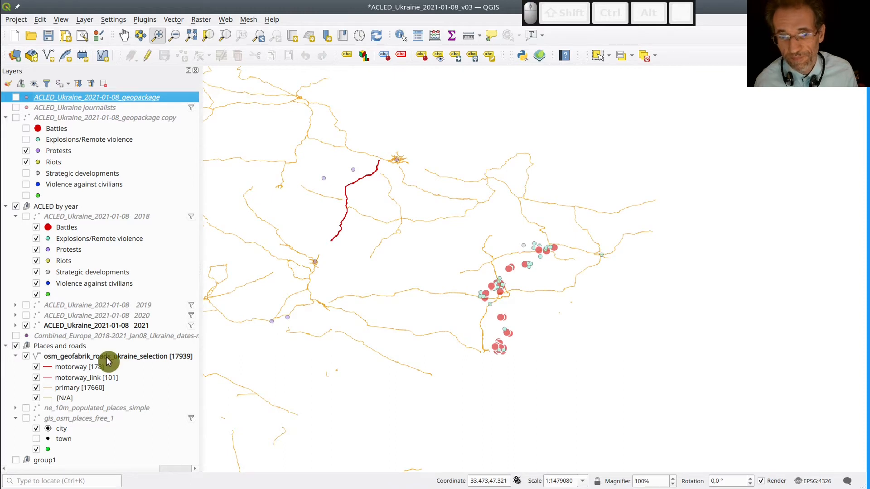
# Step: Hide the roads layer and show the cities of the gis_osm_places_free_1 layer instead
pyautogui.click(26, 357)
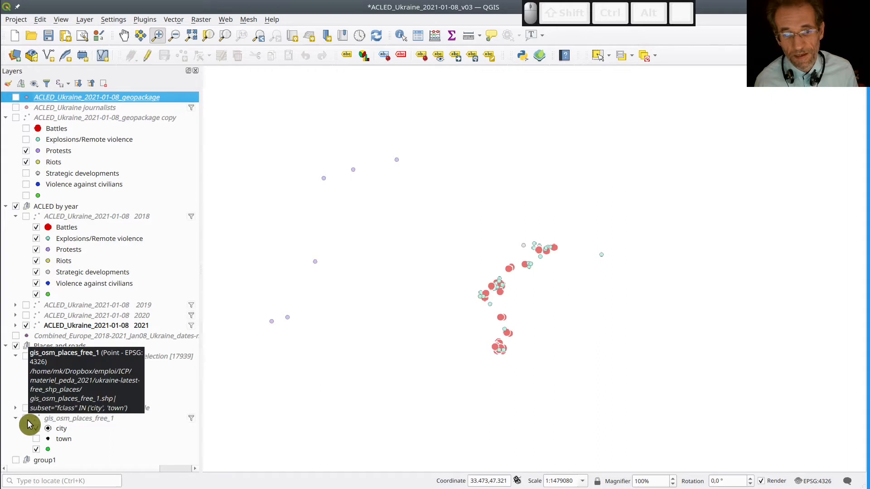
pyautogui.click(28, 421)
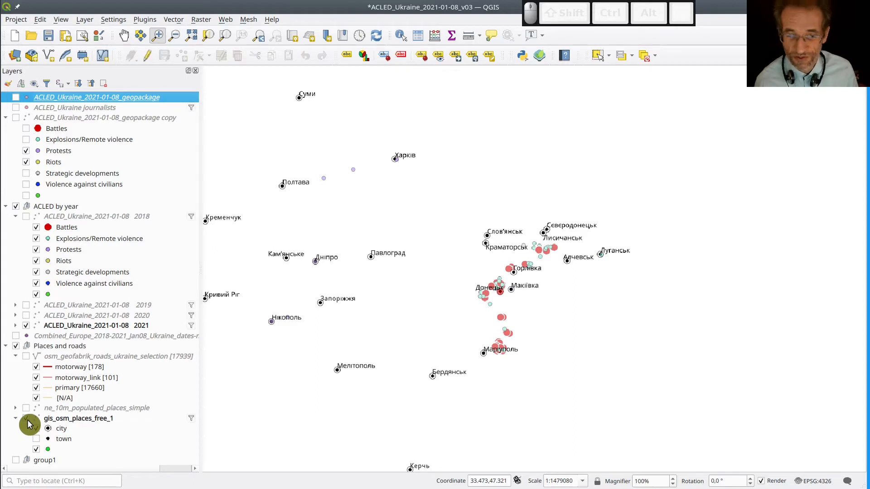
# Step: Replace the gis_osm_places_free_1 cities with the ne_10m_populated_places_simple layer, and hide the Places and roads group
pyautogui.click(26, 419)
pyautogui.click(26, 409)
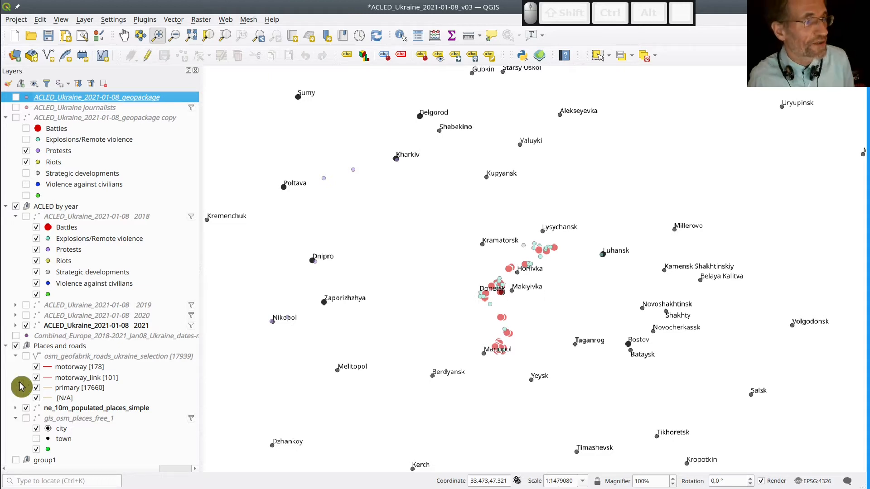
pyautogui.click(16, 346)
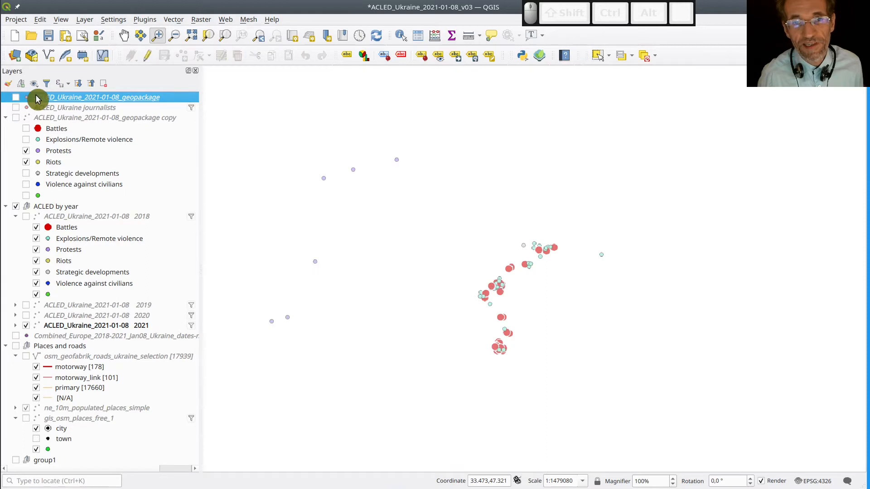
# Step: Show the geopackage copy layer with all six named event categories, and hide the ACLED by year group
pyautogui.click(16, 118)
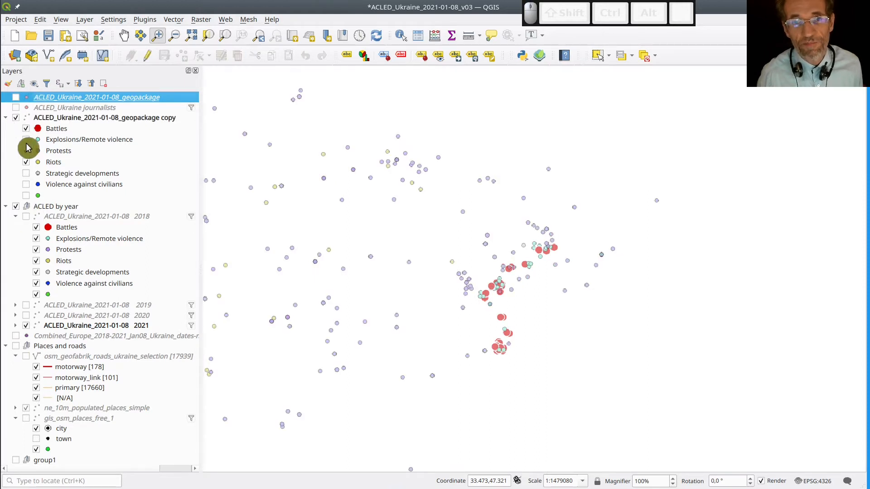
pyautogui.click(16, 206)
pyautogui.click(26, 140)
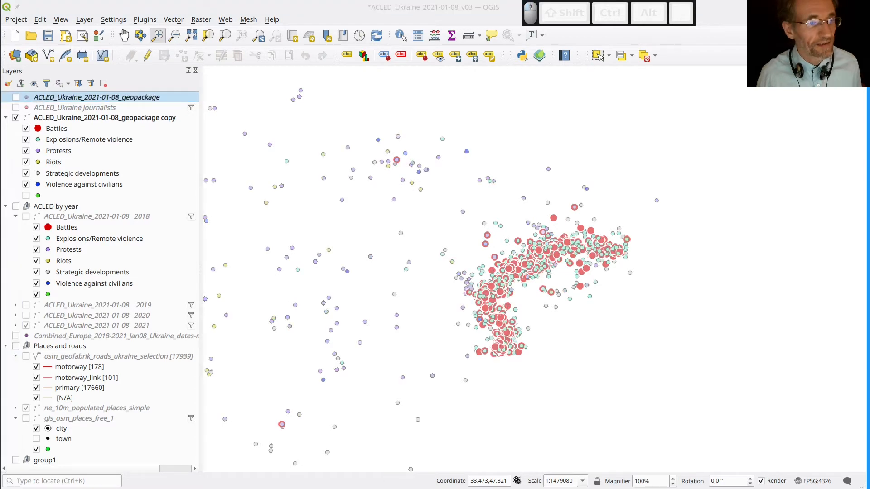
# Step: Switch to the Firefox window showing the ACLED website and arrange it over the map so the full page is readable
pyautogui.moveTo(1, 235); pyautogui.dragTo(672, 64)
pyautogui.doubleClick(673, 65)
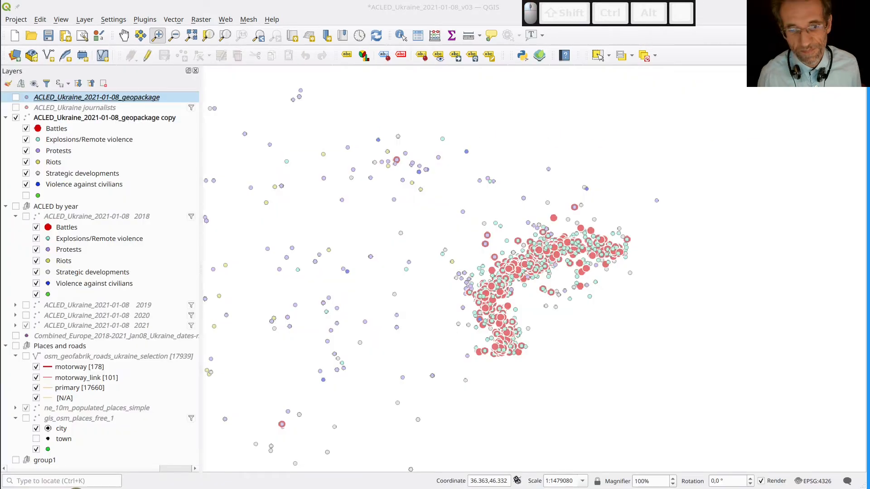
pyautogui.moveTo(41, 488); pyautogui.dragTo(109, 22)
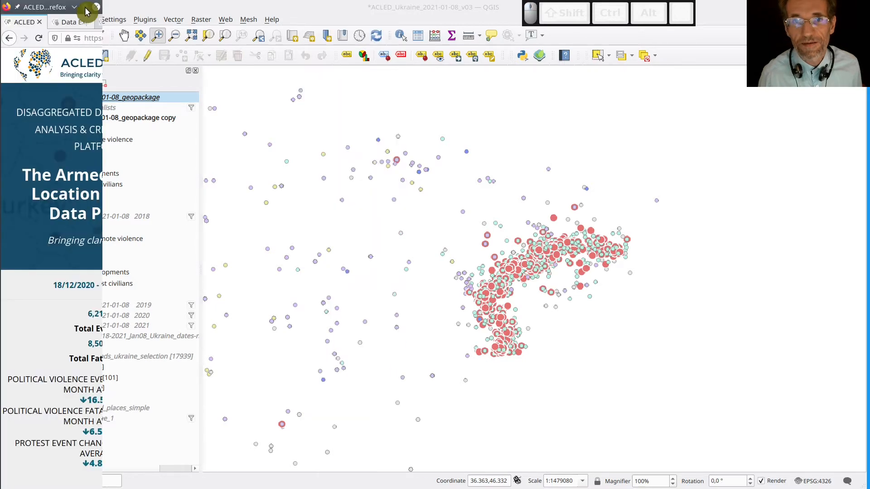
pyautogui.click(86, 7)
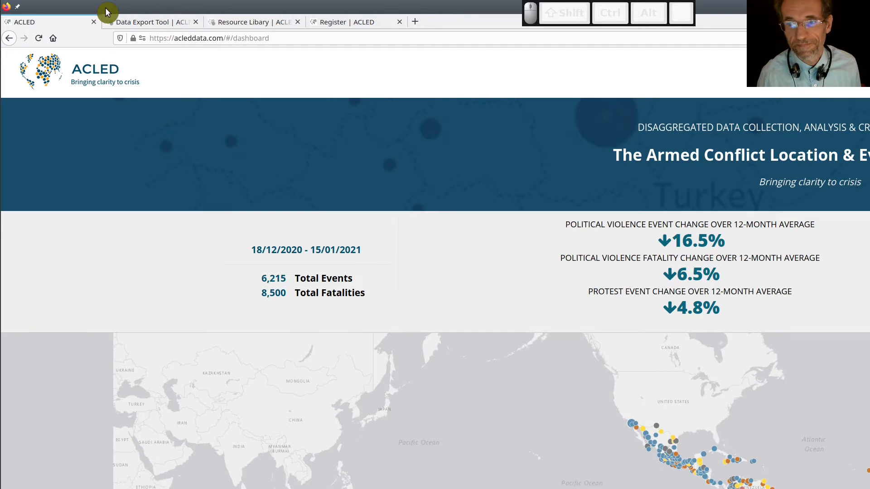
pyautogui.doubleClick(105, 7)
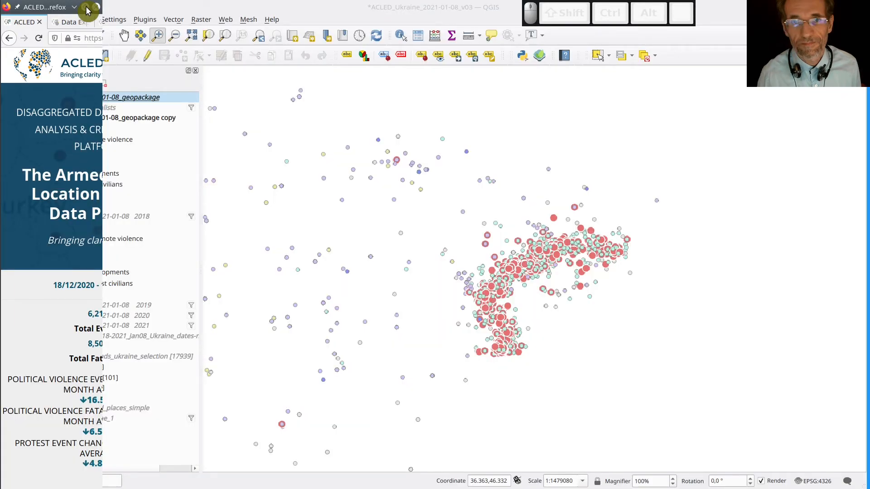
pyautogui.moveTo(88, 10); pyautogui.dragTo(185, 109)
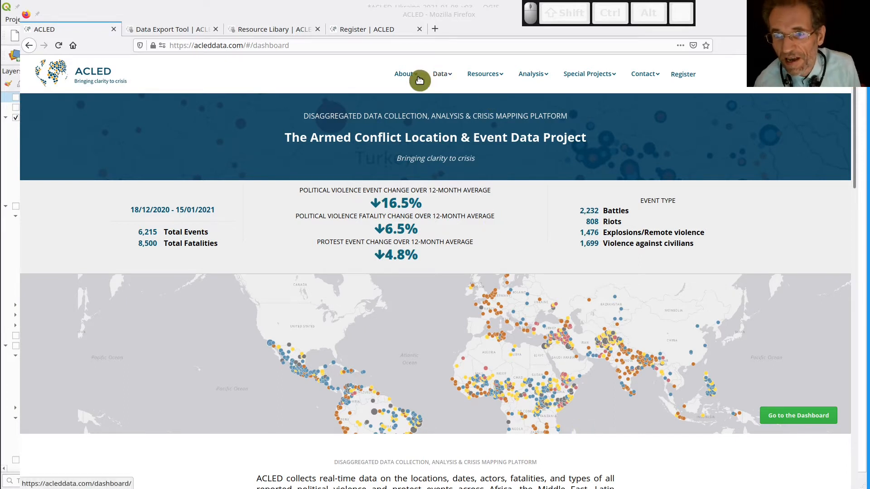
# Step: Examine the ACLED site's About, Resources, Analysis and Special Projects entries and the homepage's Dashboard, Data, Analysis and project overviews
pyautogui.moveTo(417, 79)
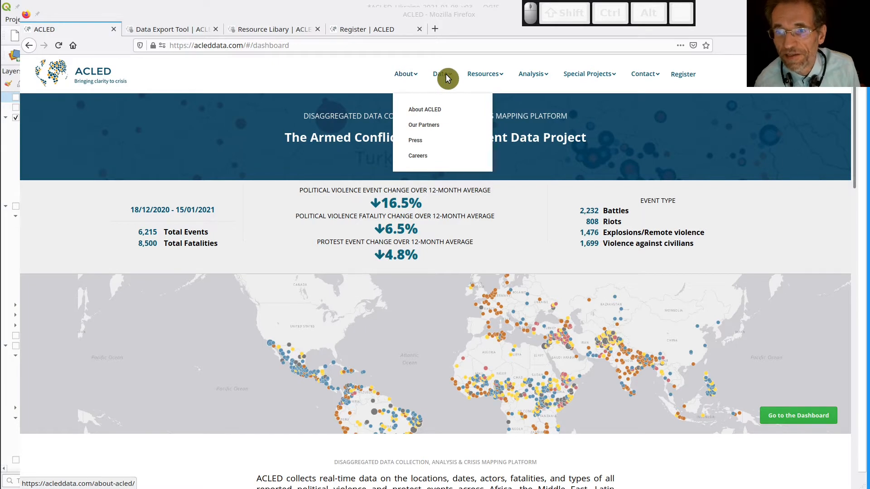
pyautogui.moveTo(483, 78)
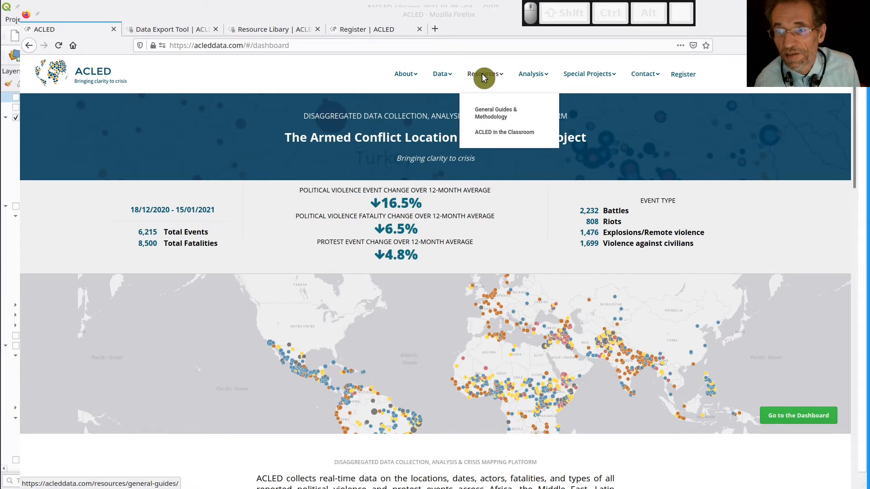
pyautogui.moveTo(549, 80)
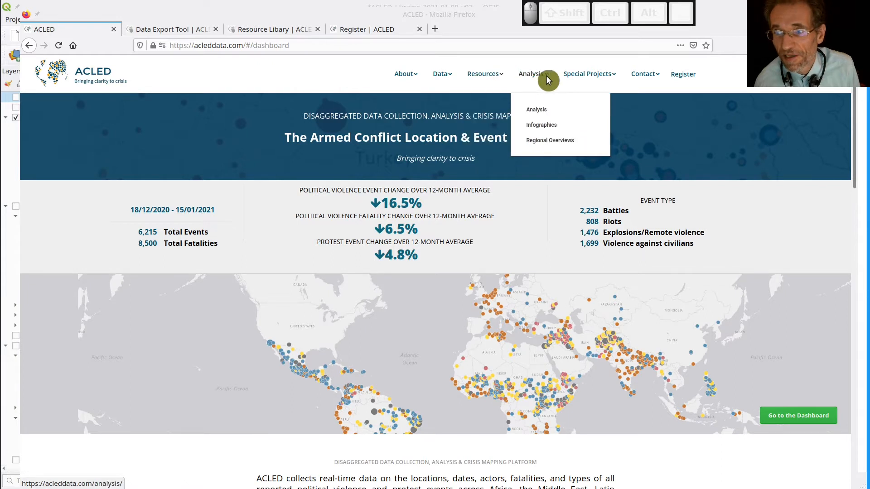
pyautogui.moveTo(590, 79)
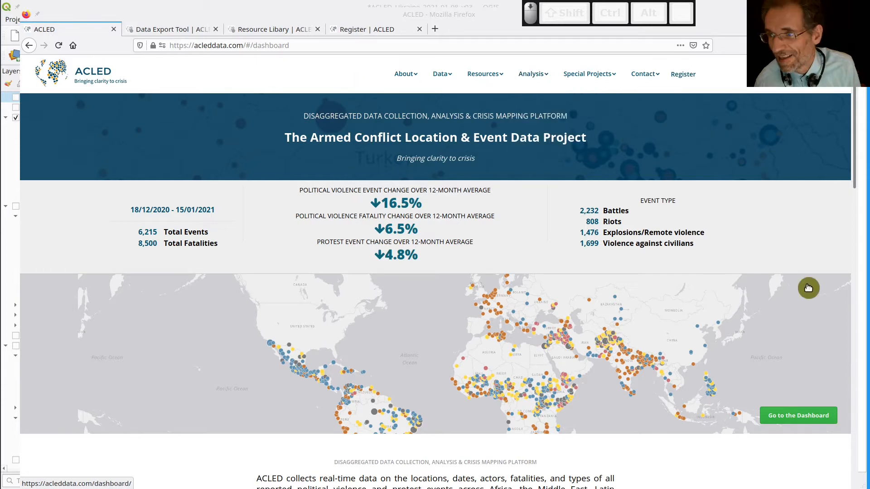
pyautogui.scroll(-2, 809, 288)
pyautogui.scroll(-3, 808, 289)
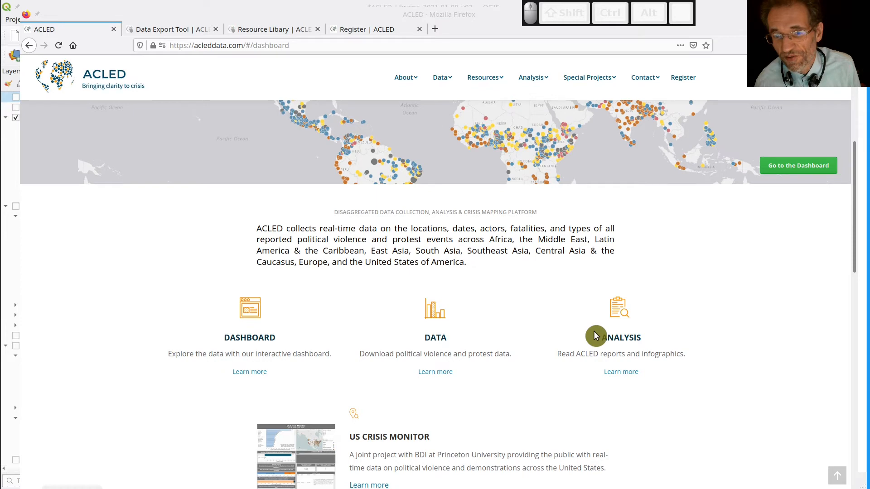
pyautogui.scroll(-1, 435, 318)
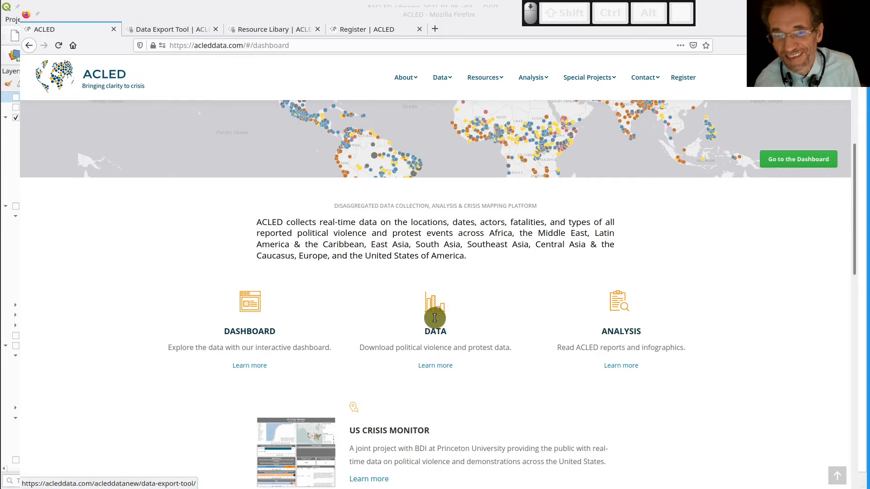
pyautogui.scroll(-2, 435, 318)
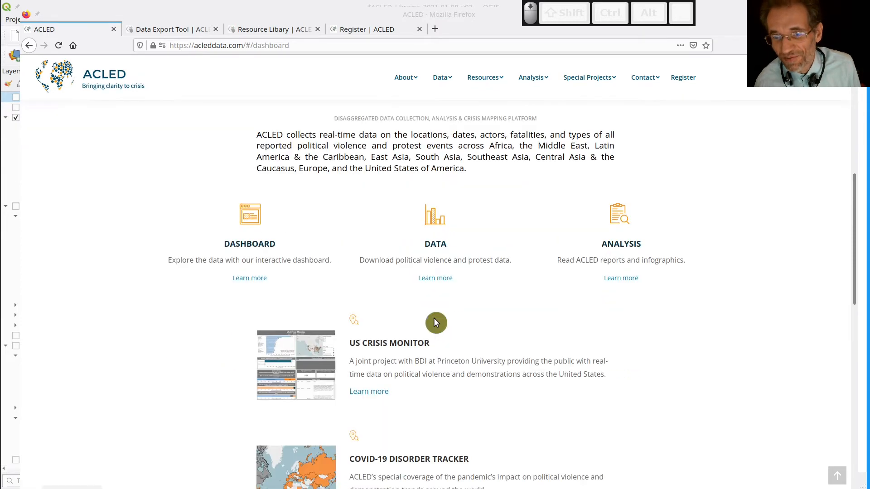
pyautogui.scroll(-2, 434, 323)
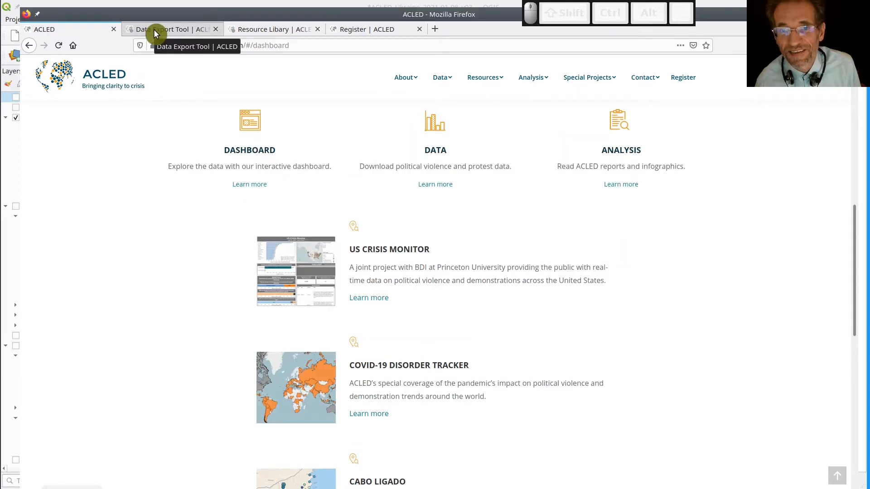
# Step: Open the ACLED Data Export Tool page and examine its coverage notices and the fields of the export form
pyautogui.click(154, 32)
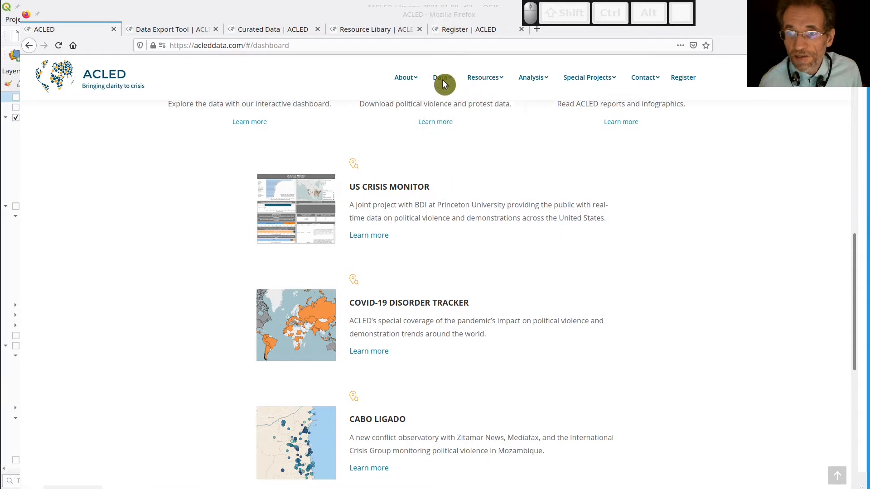
pyautogui.moveTo(449, 82)
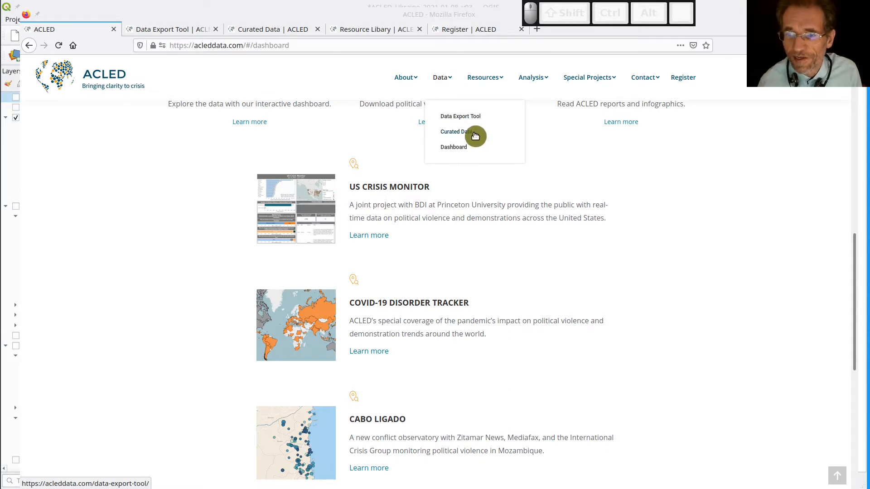
pyautogui.click(177, 32)
pyautogui.click(178, 31)
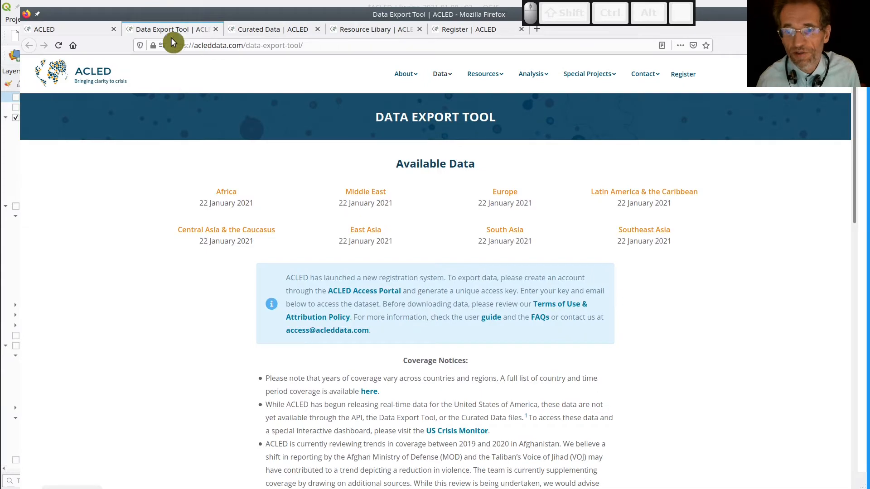
pyautogui.scroll(-5, 220, 354)
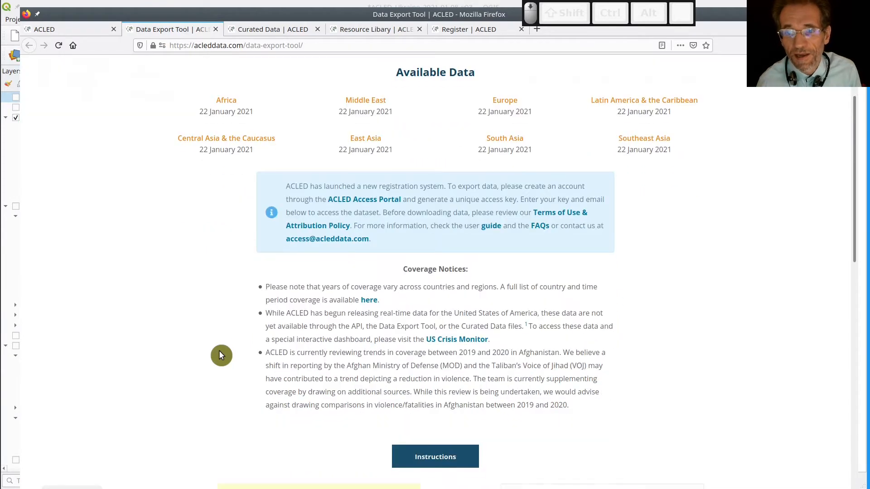
pyautogui.scroll(-2, 220, 351)
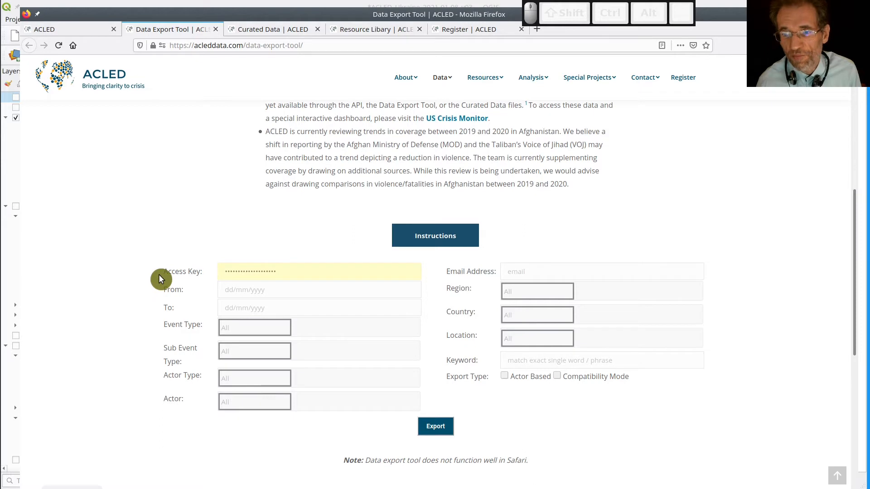
pyautogui.scroll(-2, 159, 274)
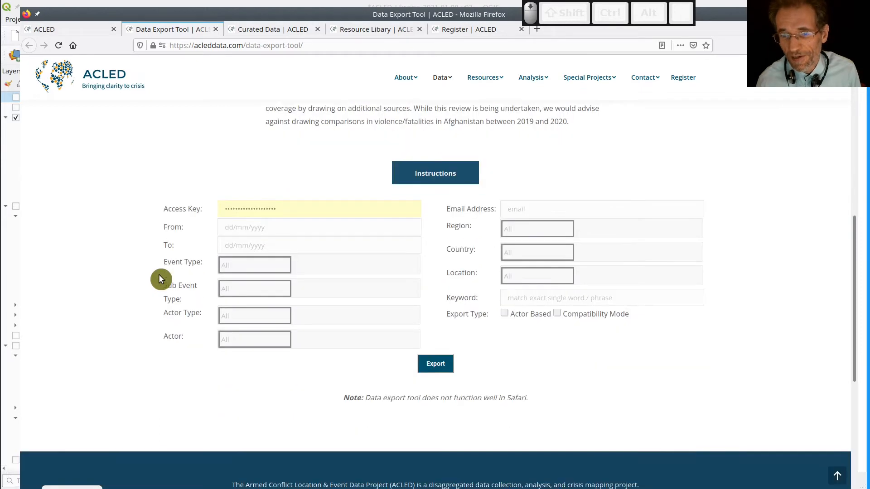
pyautogui.scroll(2, 159, 278)
pyautogui.scroll(3, 159, 278)
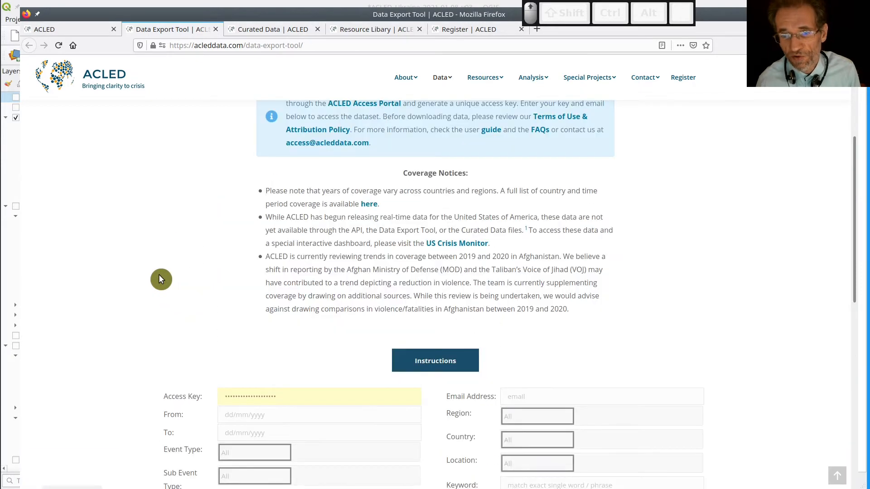
pyautogui.scroll(1, 159, 275)
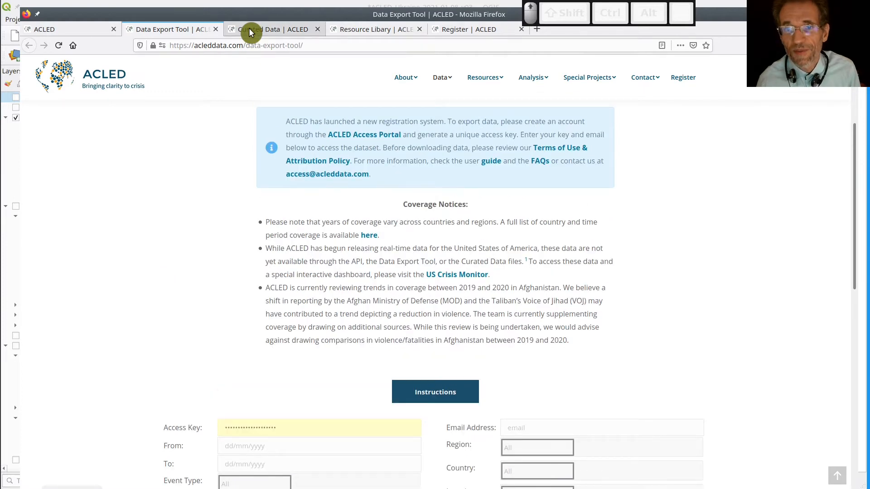
# Step: Open the ACLED Curated Data page and examine its coverage notices and the regional data files offered for download
pyautogui.click(250, 30)
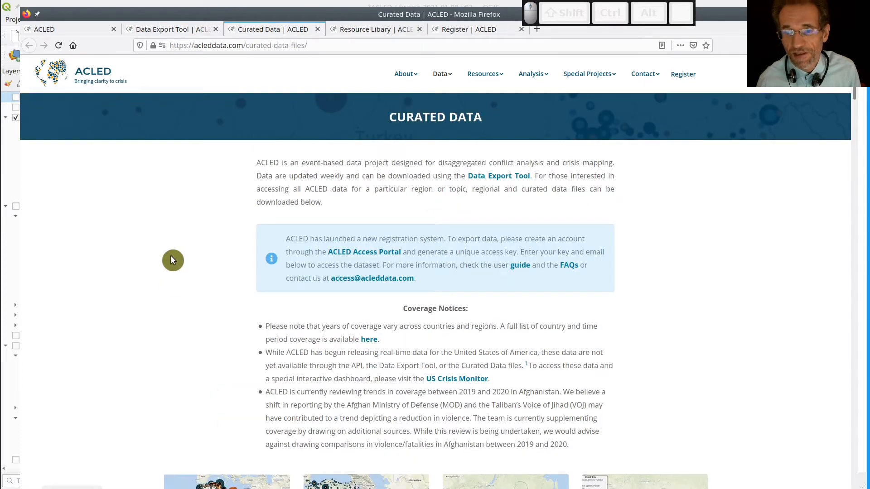
pyautogui.scroll(-3, 173, 260)
pyautogui.scroll(-2, 172, 221)
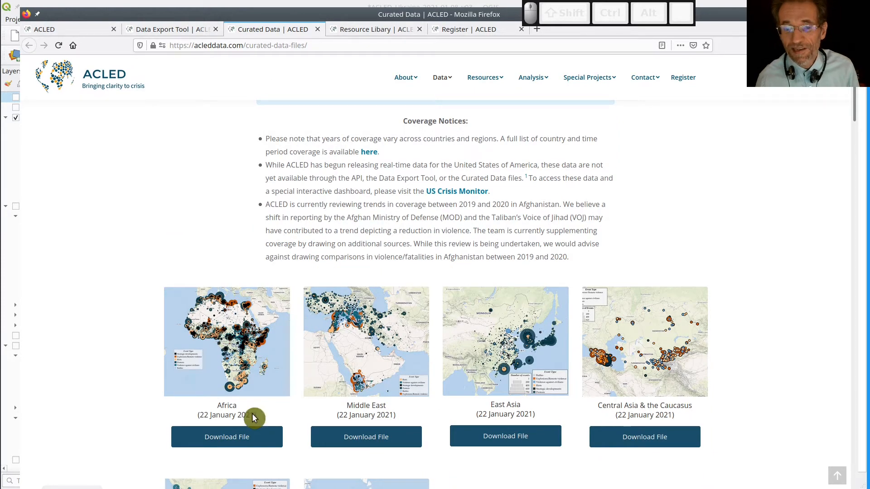
pyautogui.scroll(3, 105, 217)
pyautogui.scroll(1, 105, 218)
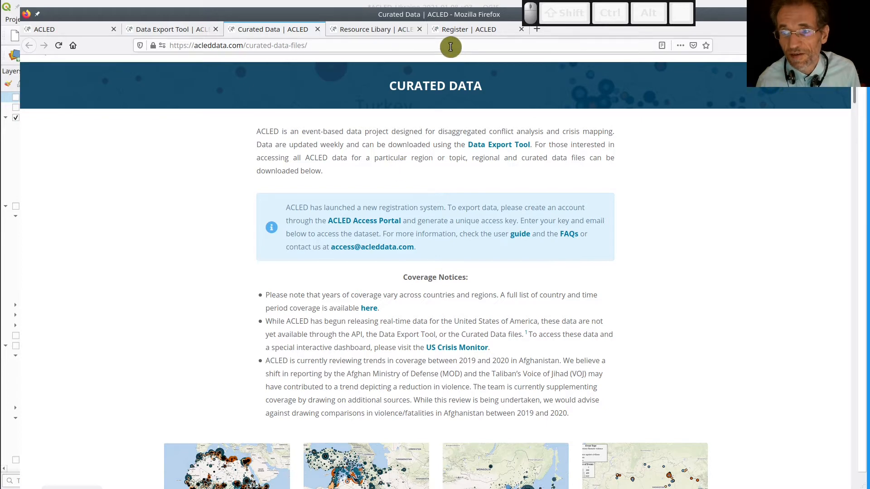
pyautogui.scroll(1, 686, 83)
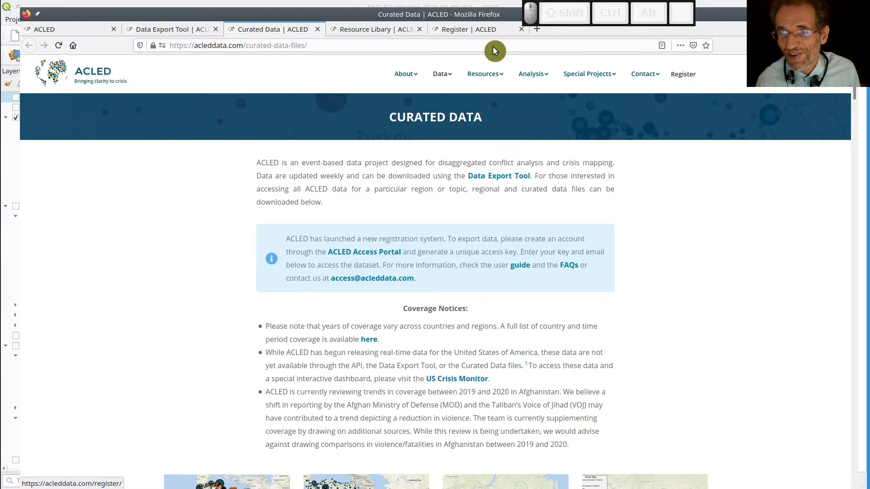
# Step: Open the ACLED Register page and examine the Access Portal link, the registration FAQs and the Guides and Resources section
pyautogui.click(492, 29)
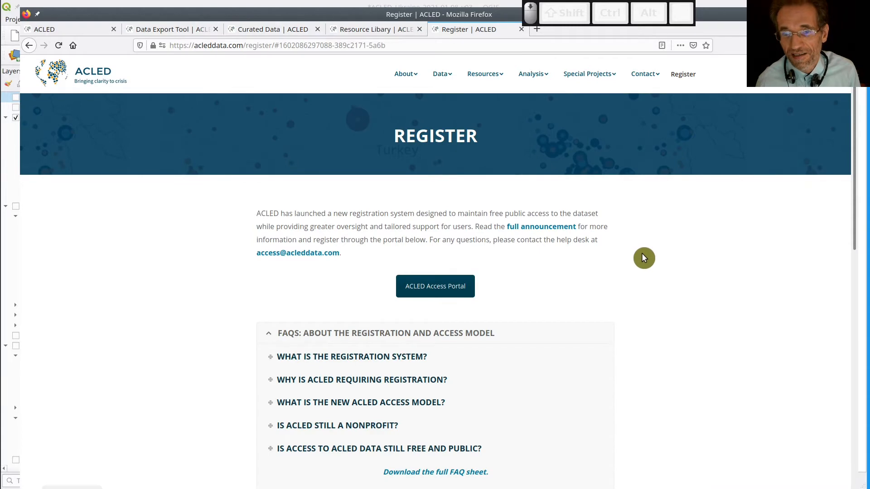
pyautogui.scroll(-5, 644, 258)
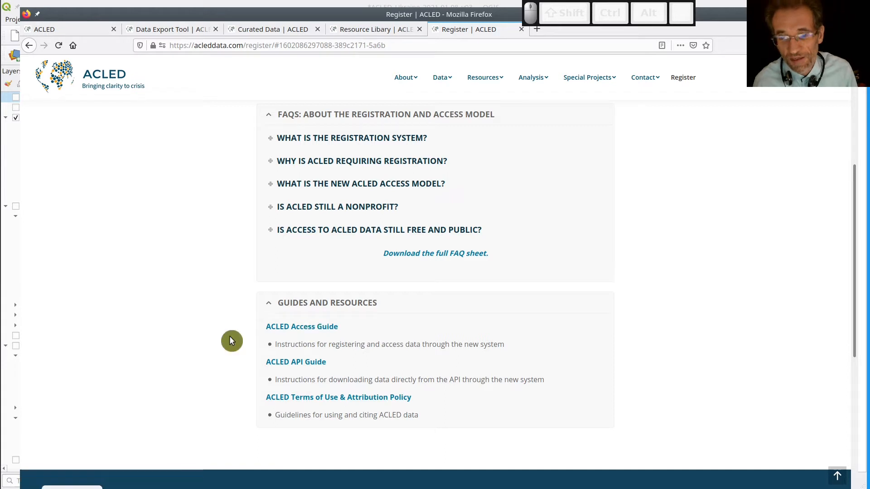
pyautogui.scroll(1, 230, 338)
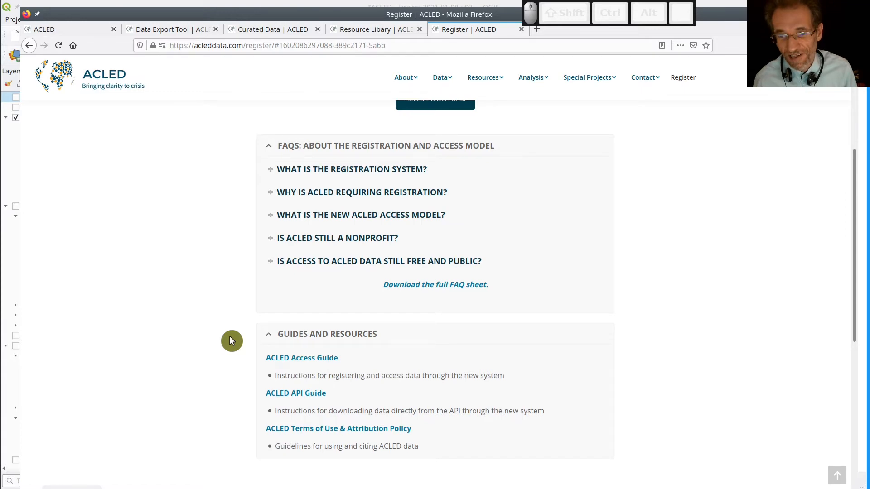
pyautogui.scroll(3, 231, 338)
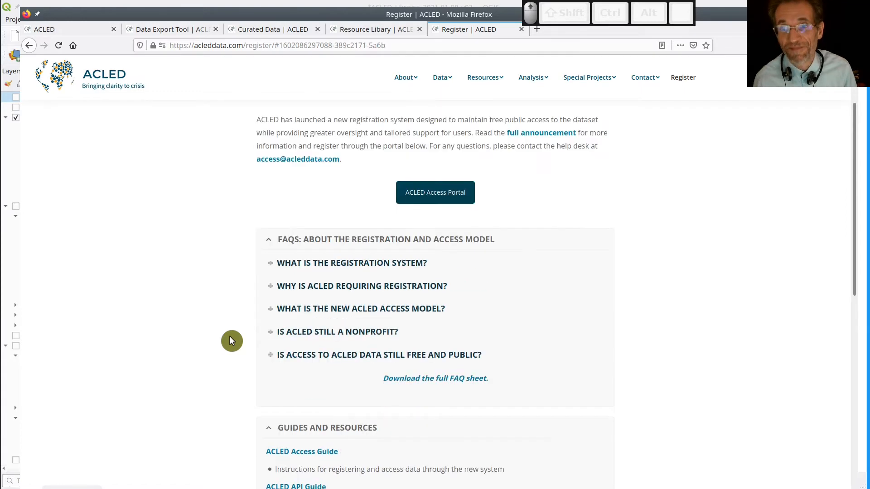
pyautogui.scroll(2, 230, 337)
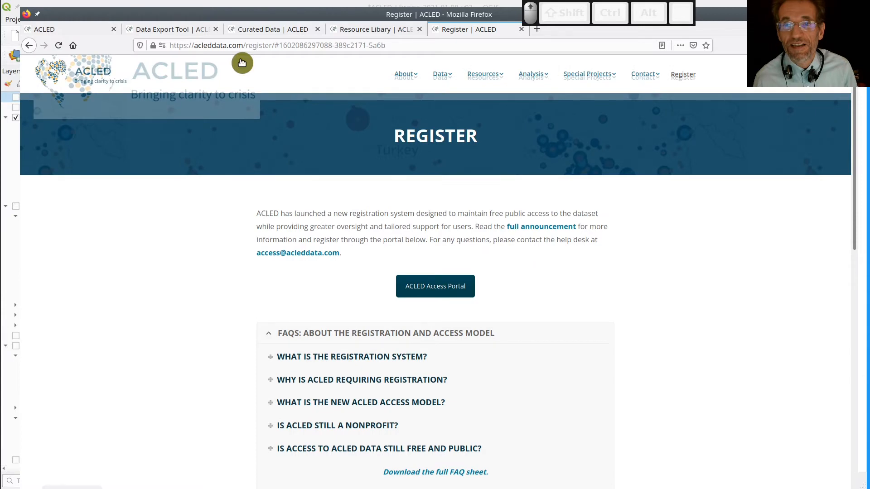
# Step: Revisit the Curated Data page and examine the Core Methodology and User Guides sections of ACLED's Resource Library
pyautogui.click(270, 29)
pyautogui.scroll(-3, 209, 245)
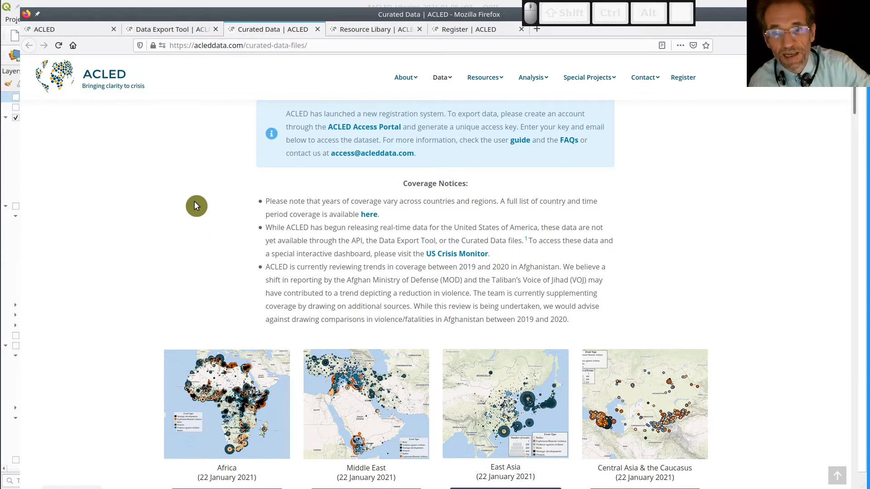
pyautogui.moveTo(498, 82)
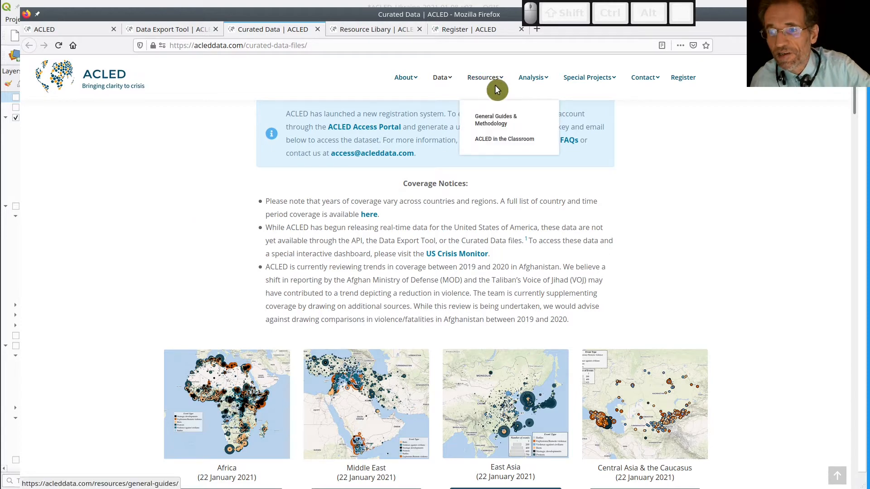
pyautogui.click(379, 30)
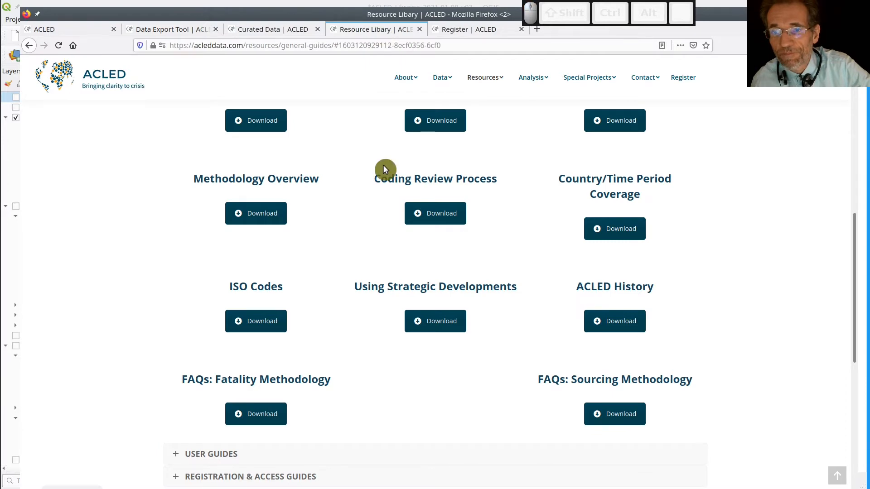
pyautogui.scroll(4, 267, 251)
pyautogui.click(267, 251)
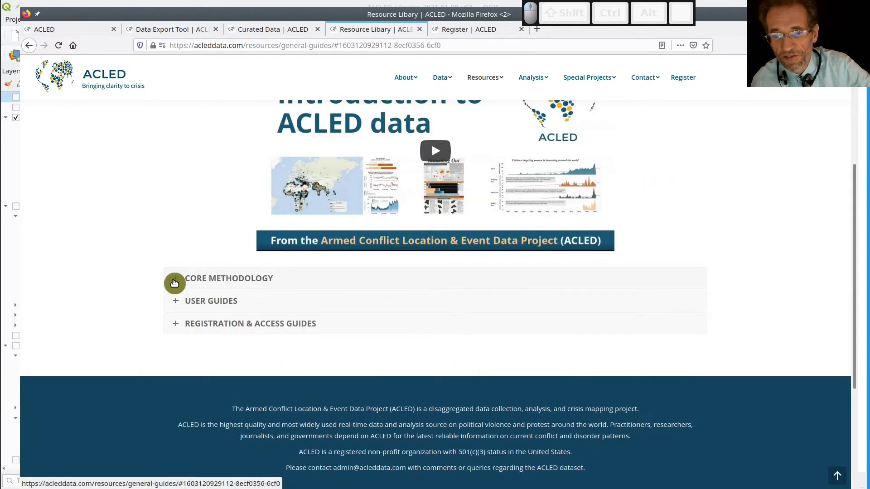
pyautogui.click(175, 305)
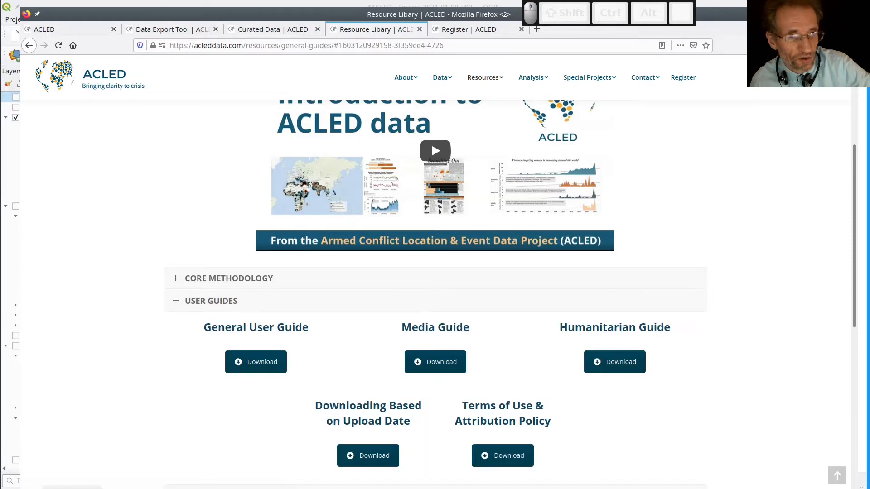
pyautogui.click(176, 282)
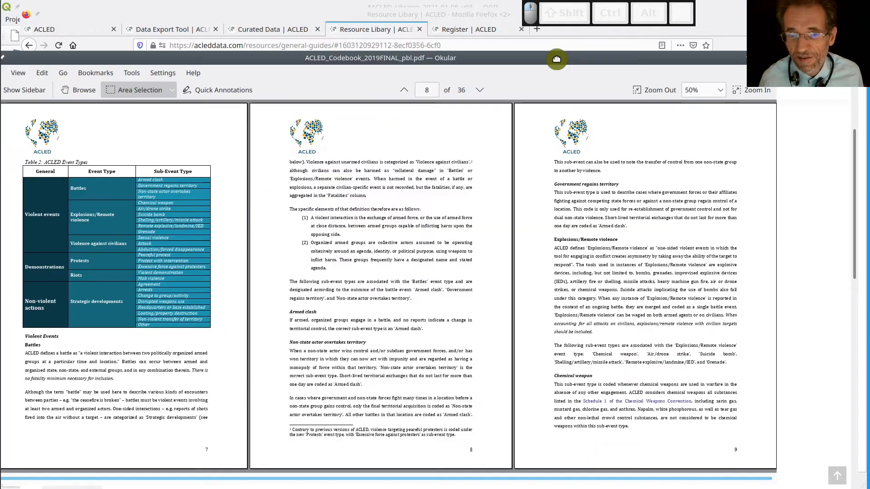
# Step: Examine the ACLED event types table and its event definitions in the codebook PDF in Okular
pyautogui.moveTo(557, 59); pyautogui.dragTo(572, 64)
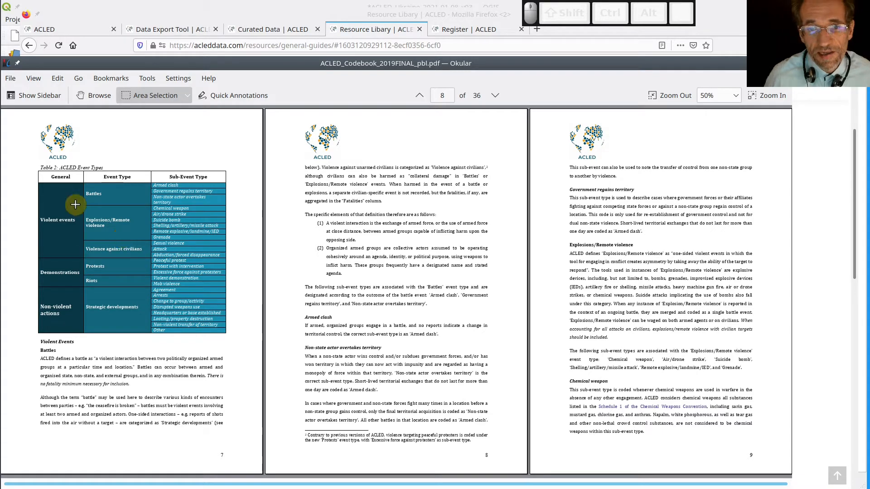
pyautogui.moveTo(75, 205); pyautogui.dragTo(240, 242)
pyautogui.scroll(1, 311, 321)
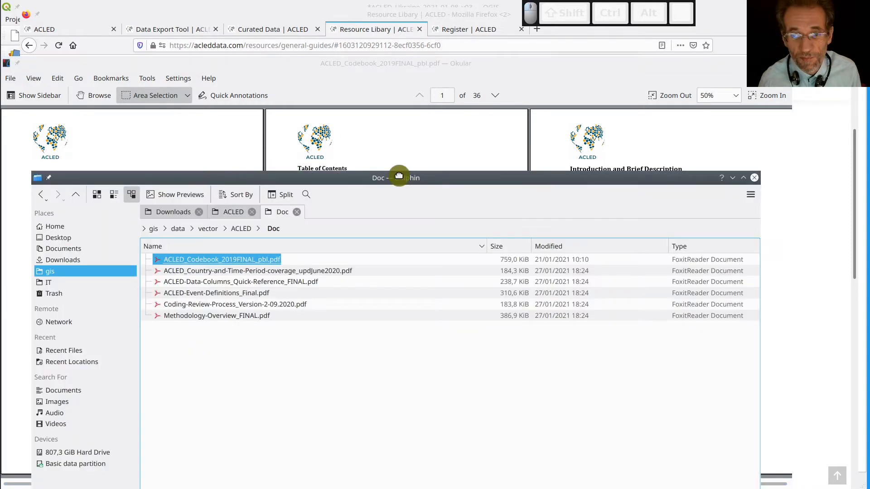
# Step: Look over the downloaded ACLED PDFs in Dolphin's Doc folder and return to the Introduction to ACLED data video on the Firefox page
pyautogui.moveTo(399, 175); pyautogui.dragTo(432, 157)
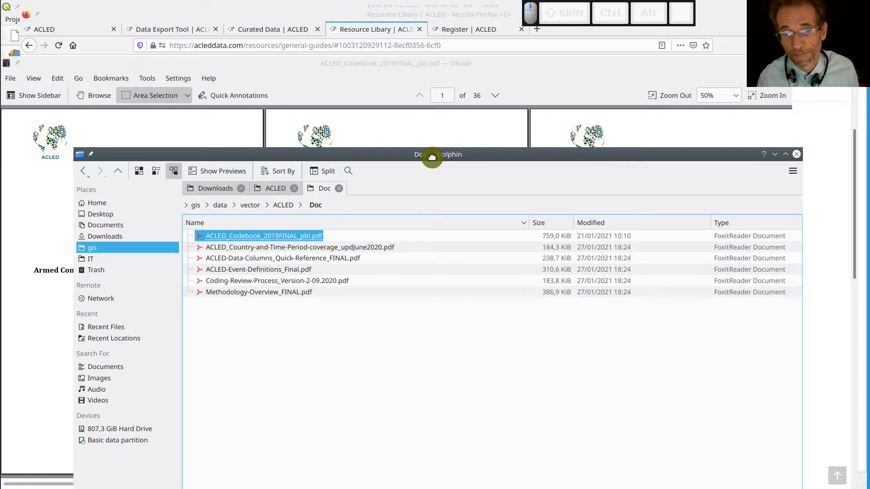
pyautogui.moveTo(432, 157); pyautogui.dragTo(433, 488)
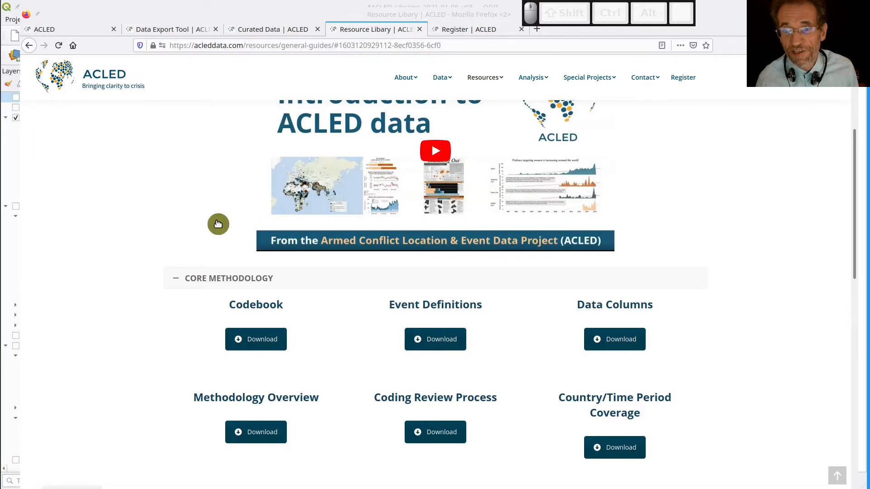
pyautogui.scroll(2, 218, 224)
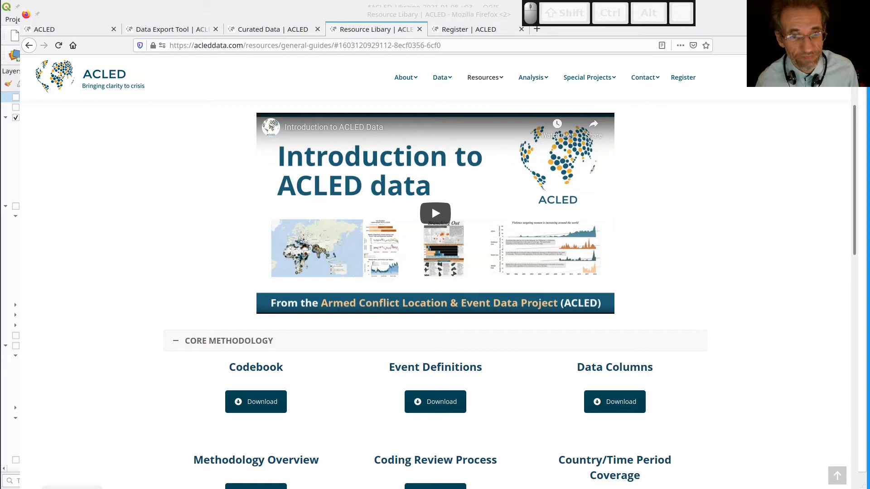
# Step: Switch to the QGIS project with ACLED data for Algeria, DR Congo and Yemen and expand the date-filtered event type layer's legend
pyautogui.hotkey('alt', 'Tab')
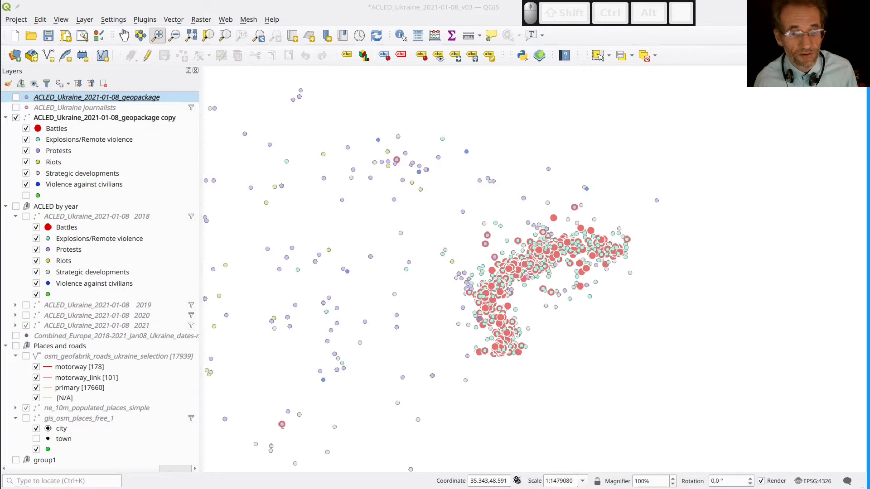
pyautogui.hotkey('alt', 'Tab')
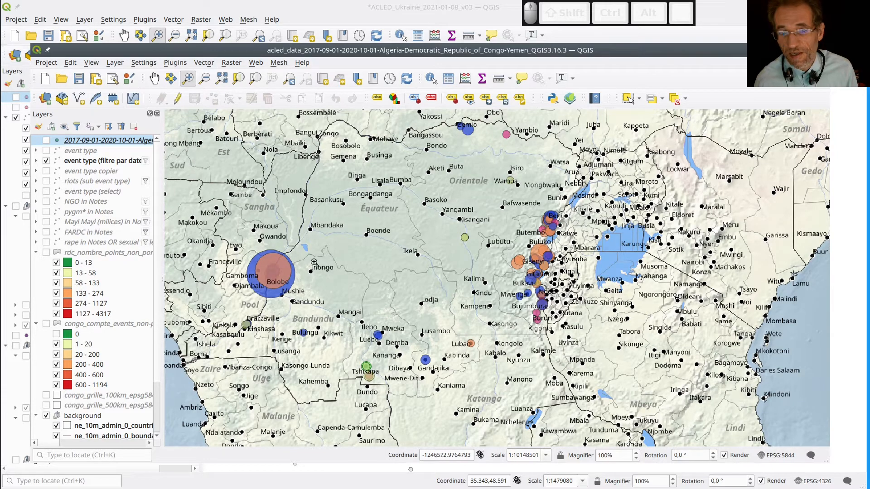
pyautogui.click(36, 161)
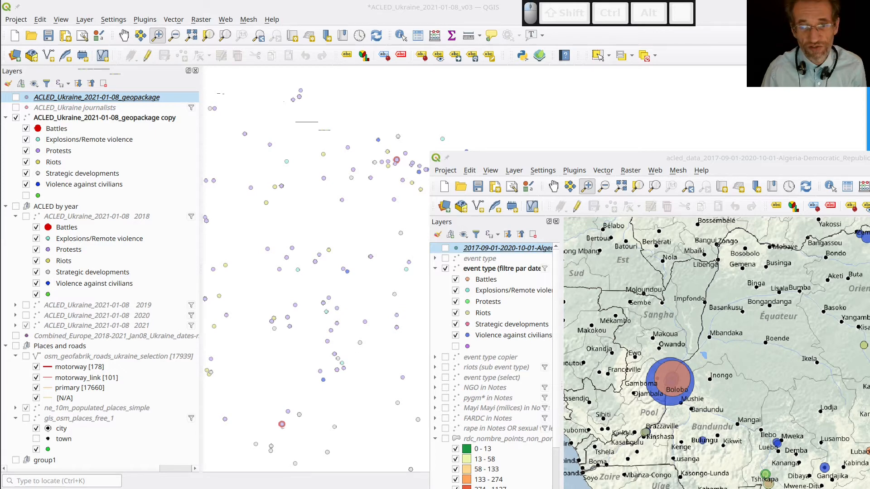
# Step: Bring up Dolphin's gis folder and examine the data, vector and ACLED subfolders, including the contents of Europe and Doc
pyautogui.moveTo(102, 488); pyautogui.dragTo(221, 69)
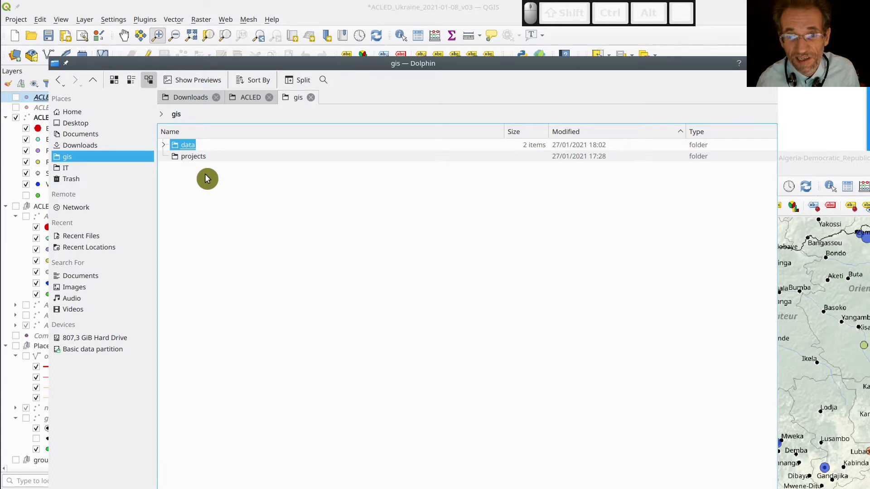
pyautogui.press('Right')
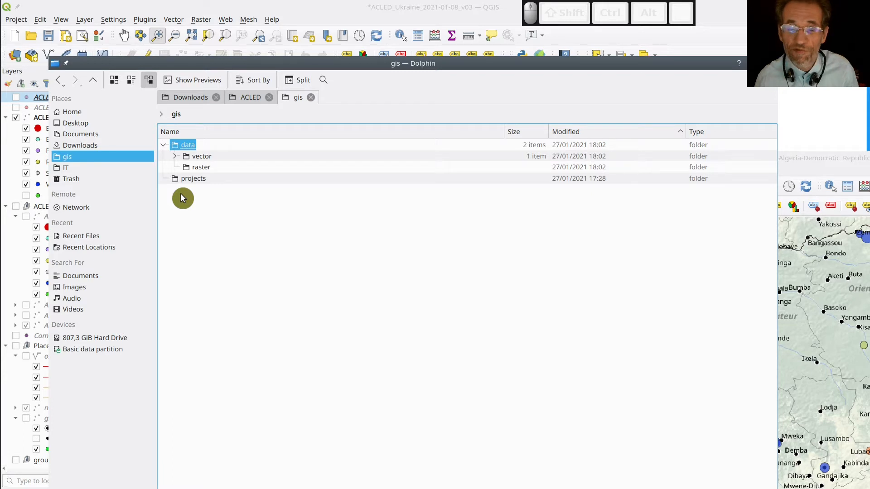
pyautogui.click(174, 156)
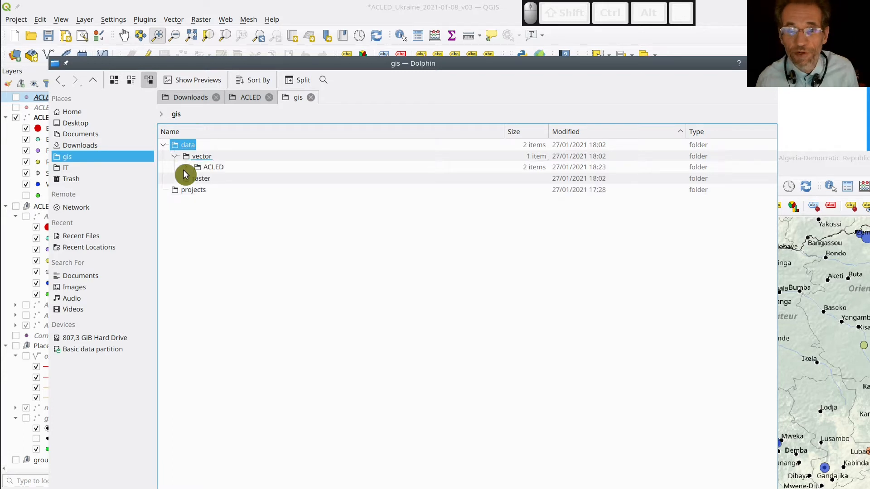
pyautogui.click(185, 169)
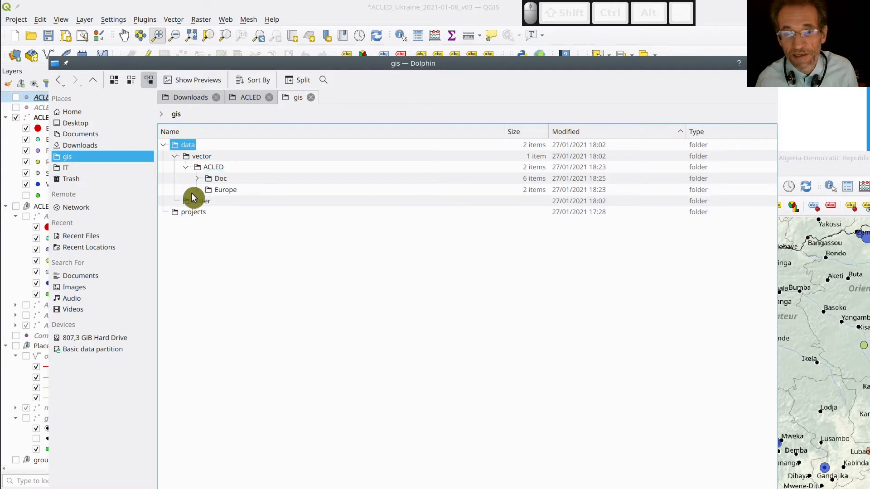
pyautogui.click(196, 190)
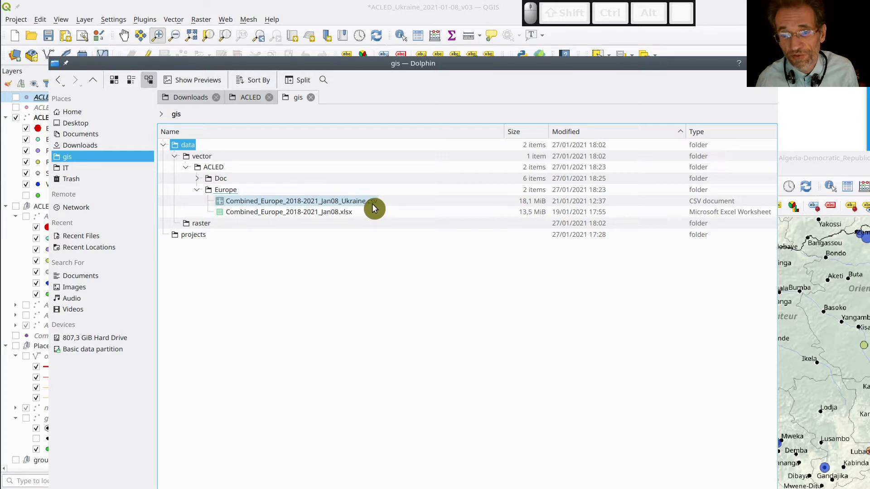
pyautogui.click(197, 179)
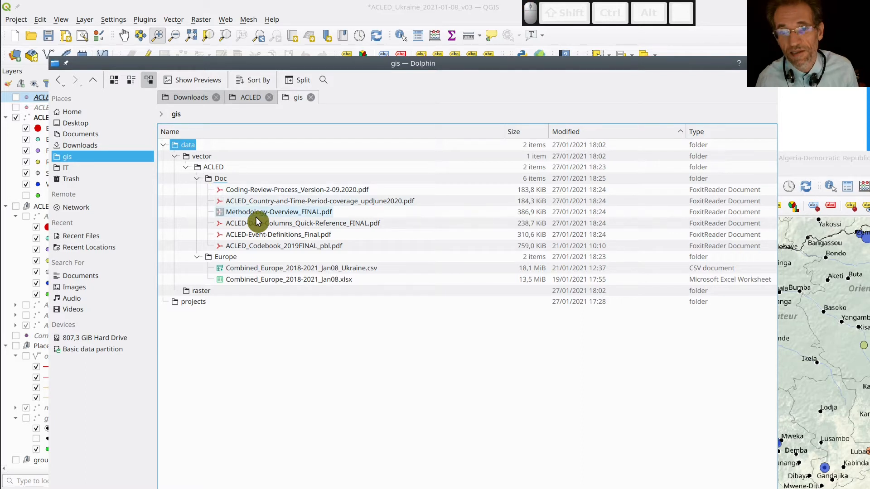
pyautogui.click(187, 167)
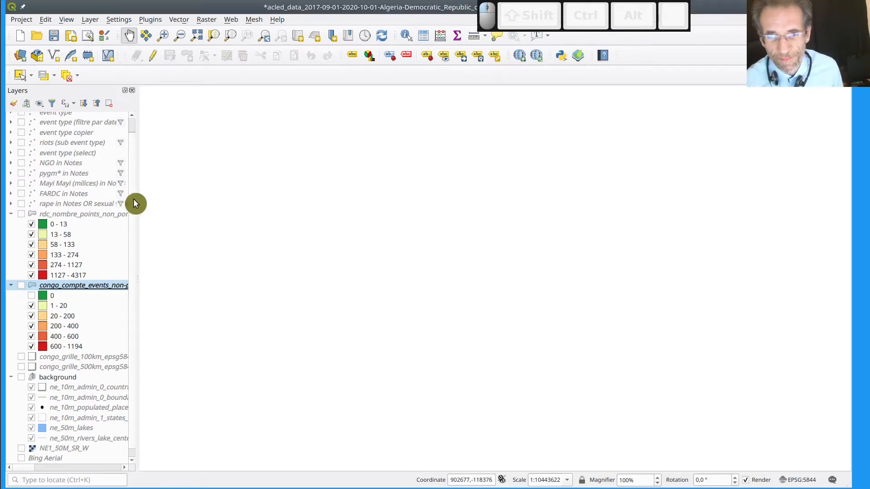
# Step: Show only the unstyled 2017-09-01 to 2020-10-01 event point layer in the Congo project and examine its geographic spread
pyautogui.scroll(2, 133, 199)
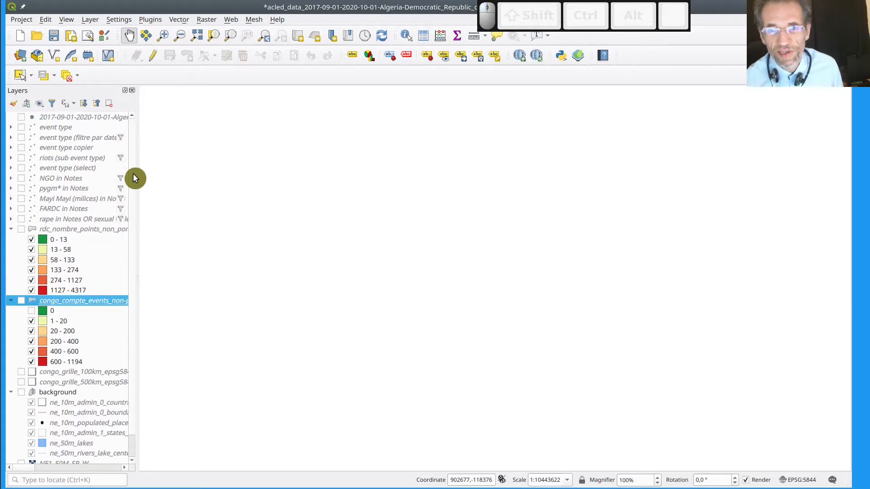
pyautogui.click(21, 117)
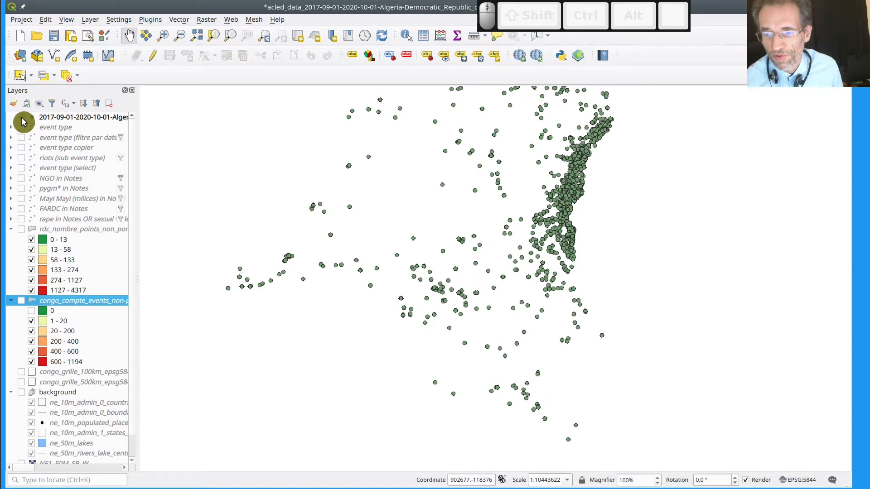
pyautogui.moveTo(431, 241); pyautogui.dragTo(414, 277)
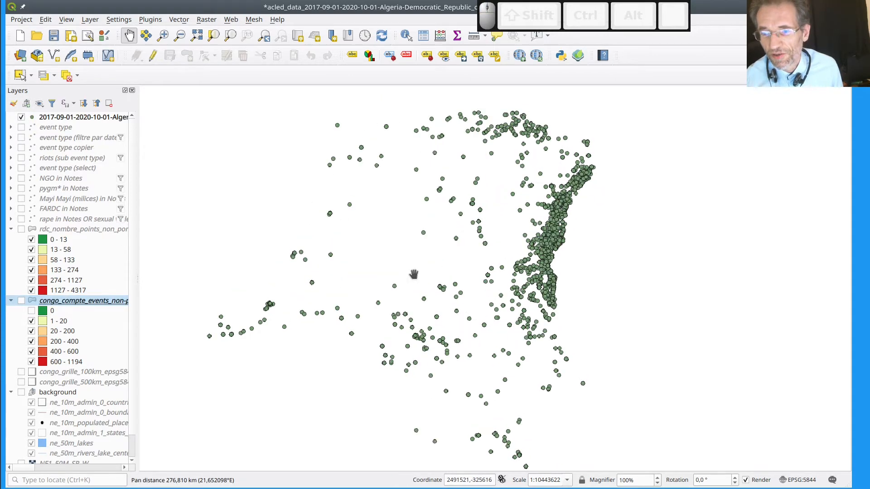
pyautogui.scroll(-2, 414, 275)
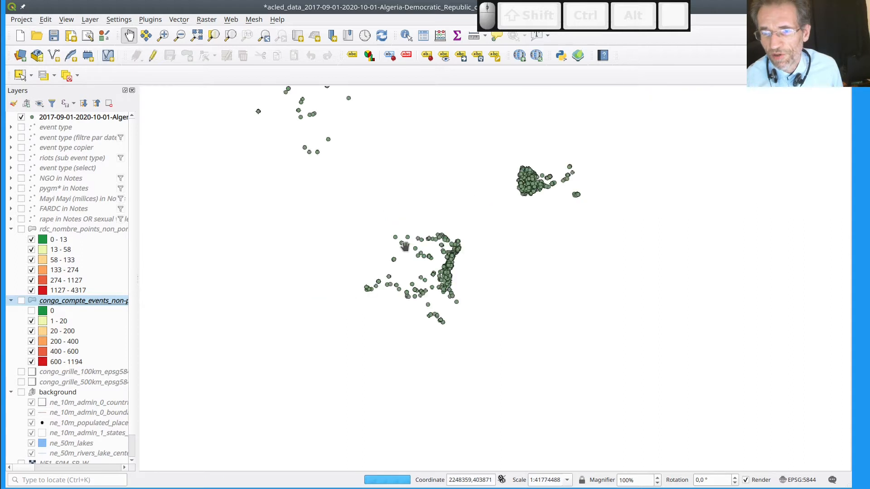
pyautogui.moveTo(403, 245)
pyautogui.mouseDown()
pyautogui.moveTo(455, 301)
pyautogui.moveTo(403, 241)
pyautogui.mouseUp()
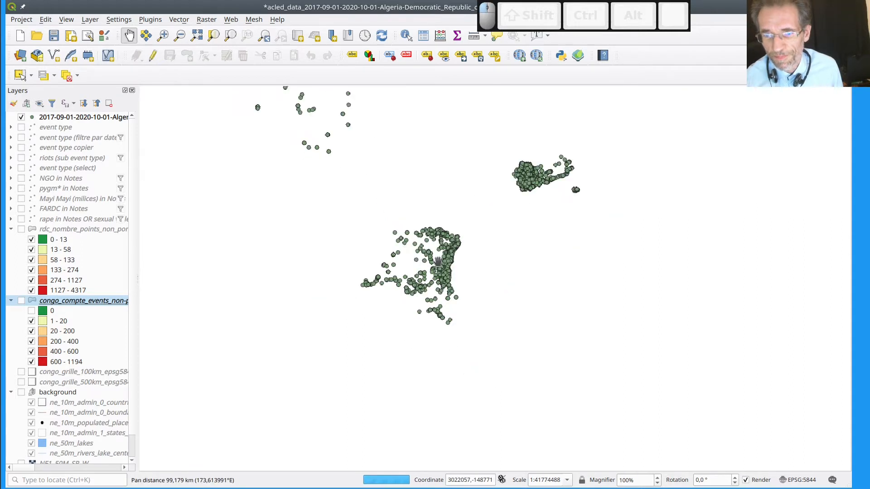
pyautogui.scroll(1, 437, 261)
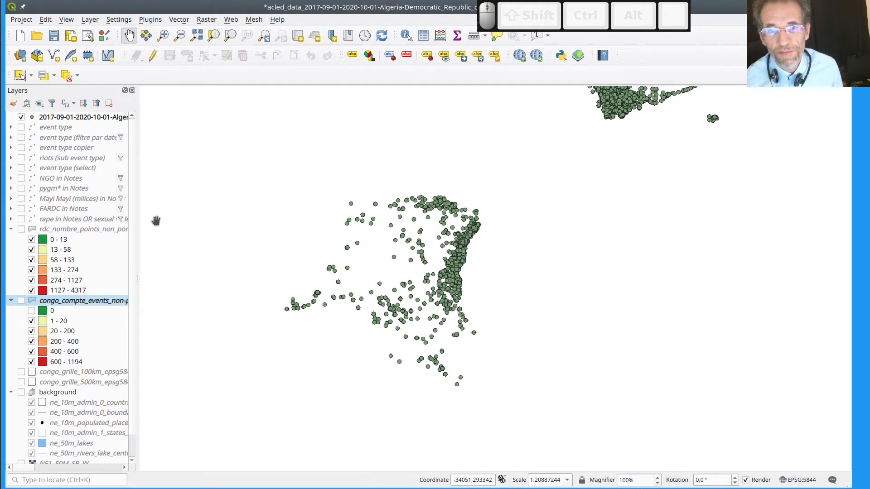
# Step: Hide the unstyled point layer, expand and show the event type layer to examine its categories on the map, and hide it again
pyautogui.click(12, 128)
pyautogui.click(24, 130)
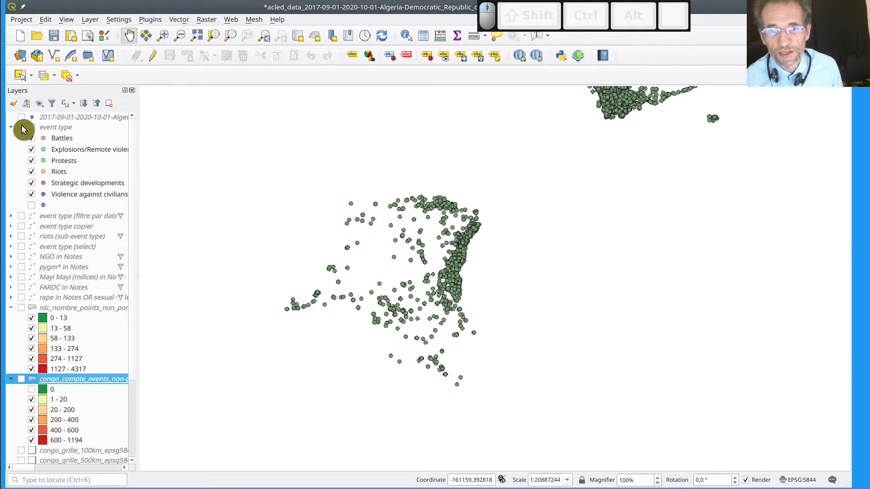
pyautogui.click(23, 129)
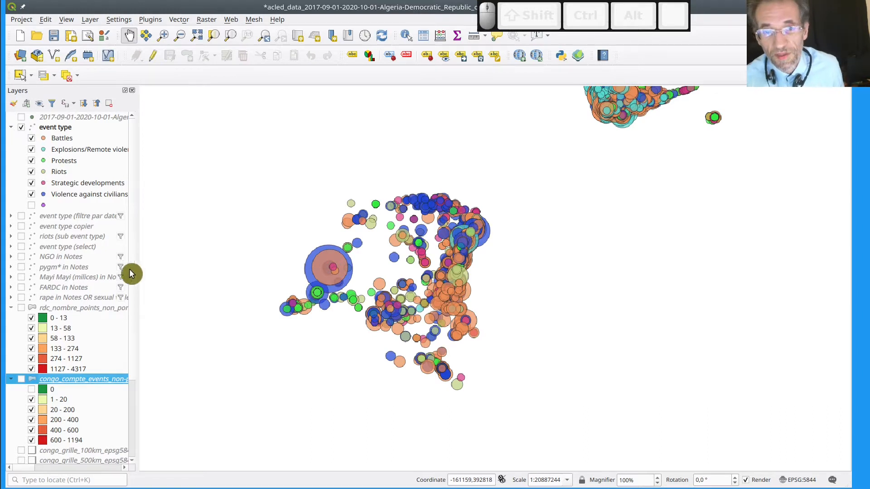
pyautogui.click(21, 128)
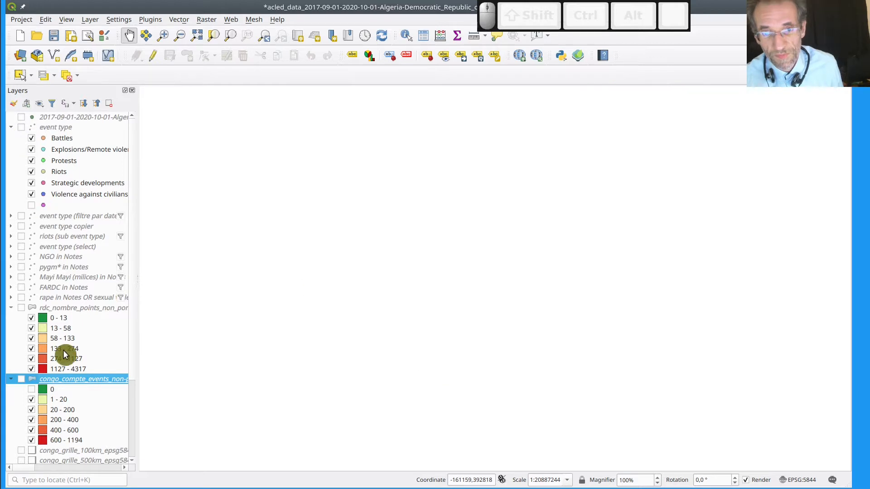
# Step: Show the background group and hide its countries, states, lakes, populated places and boundary lines layers, leaving only the rivers
pyautogui.scroll(-3, 65, 355)
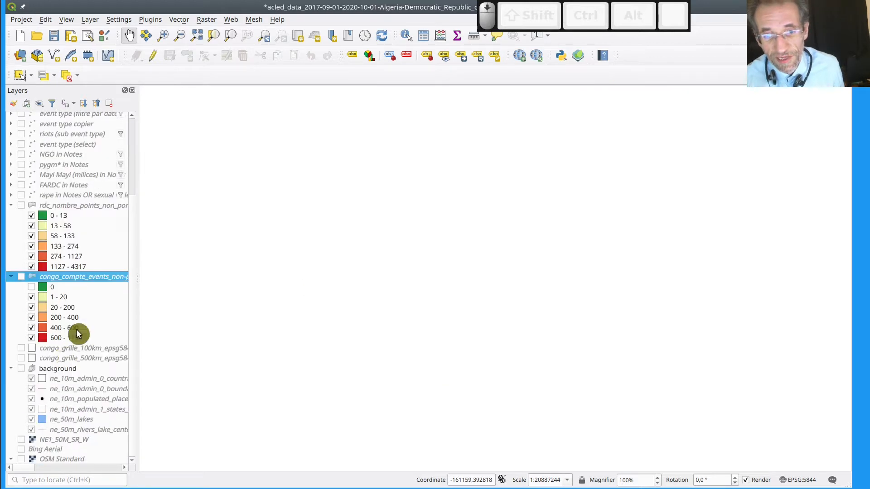
pyautogui.click(21, 368)
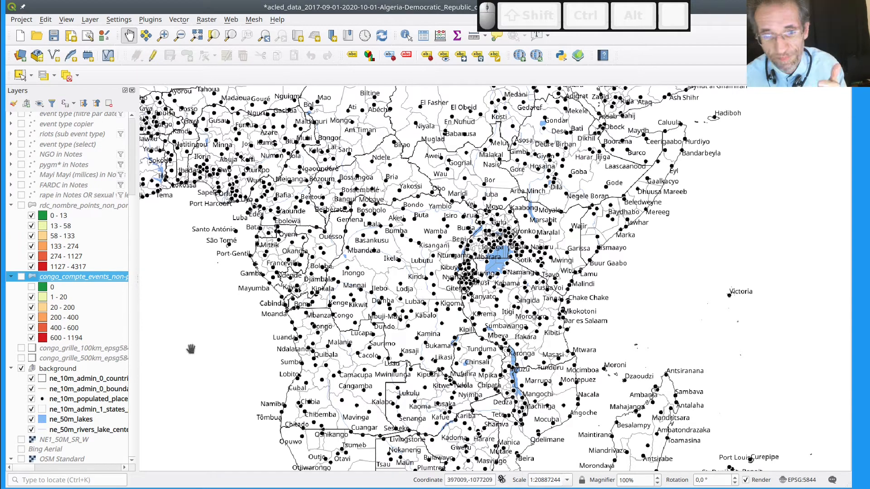
pyautogui.click(31, 379)
pyautogui.click(31, 409)
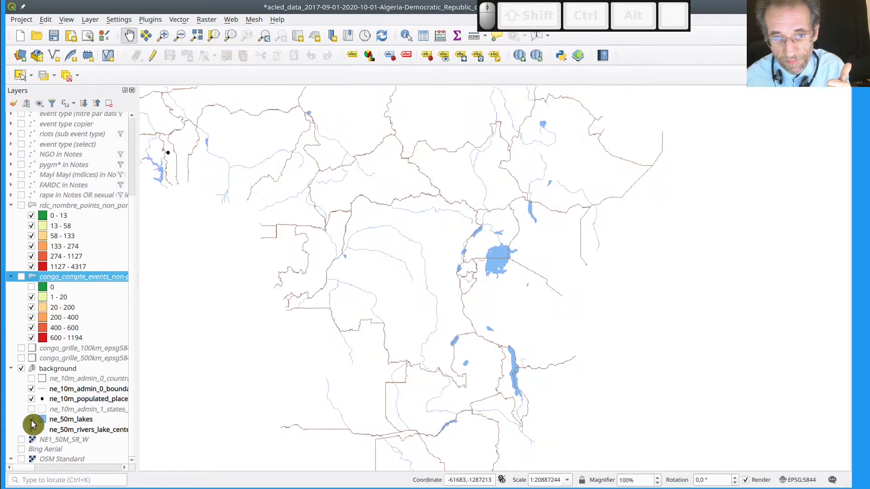
pyautogui.click(32, 420)
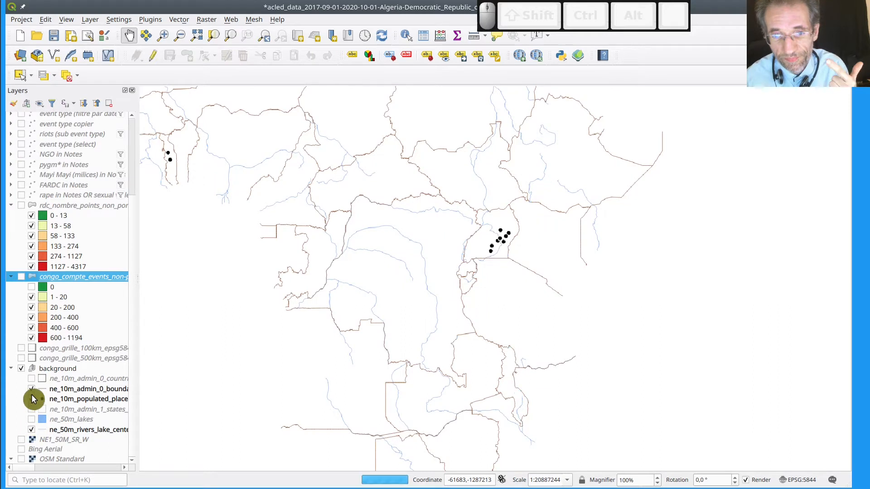
pyautogui.click(32, 399)
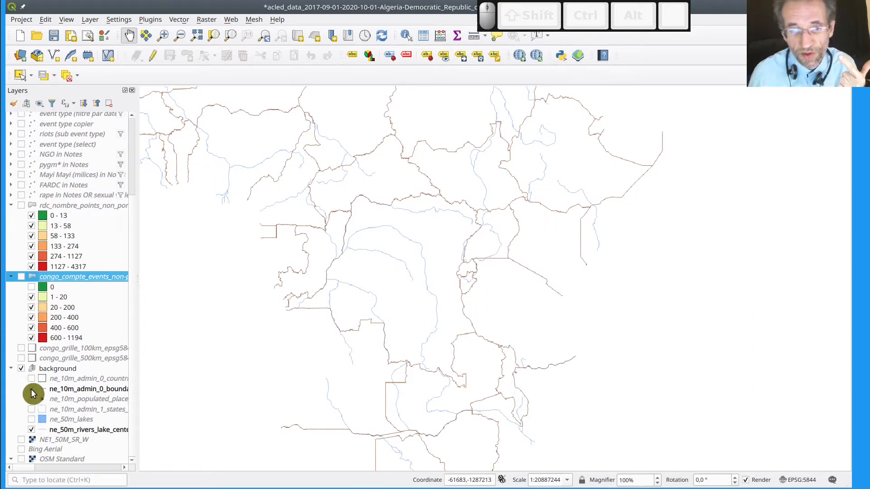
pyautogui.click(32, 389)
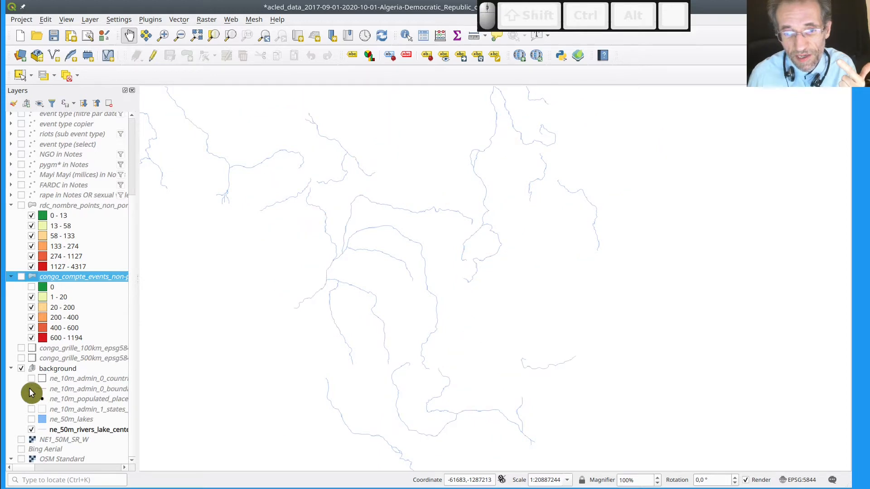
# Step: Compare the ne_10m_admin_0 countries and boundary lines layers by showing each in turn, check the boundary layer's source path, and hide both
pyautogui.click(31, 380)
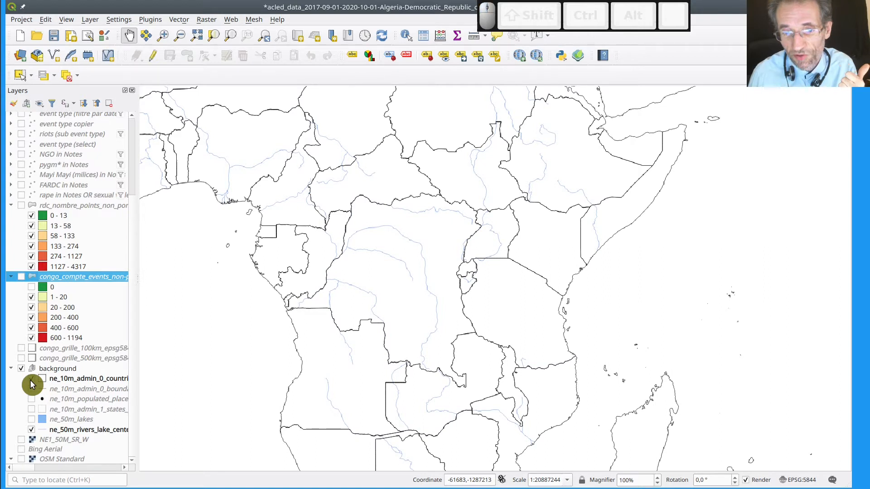
pyautogui.click(31, 381)
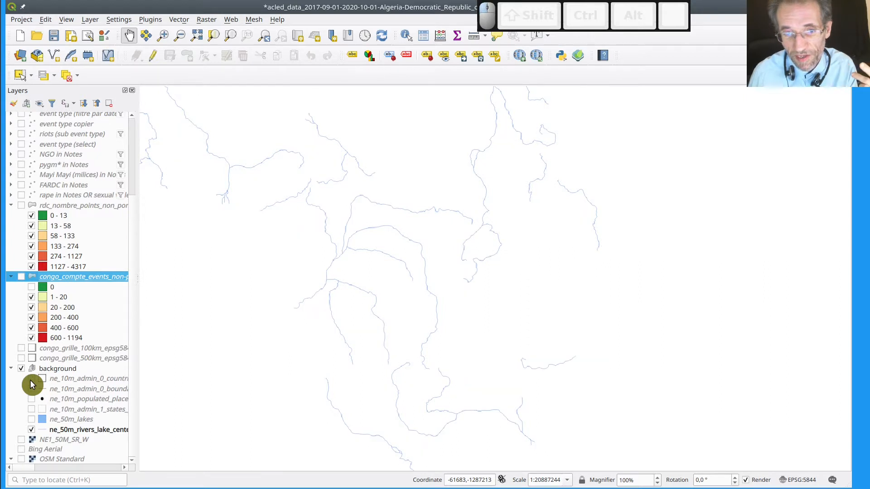
pyautogui.click(32, 389)
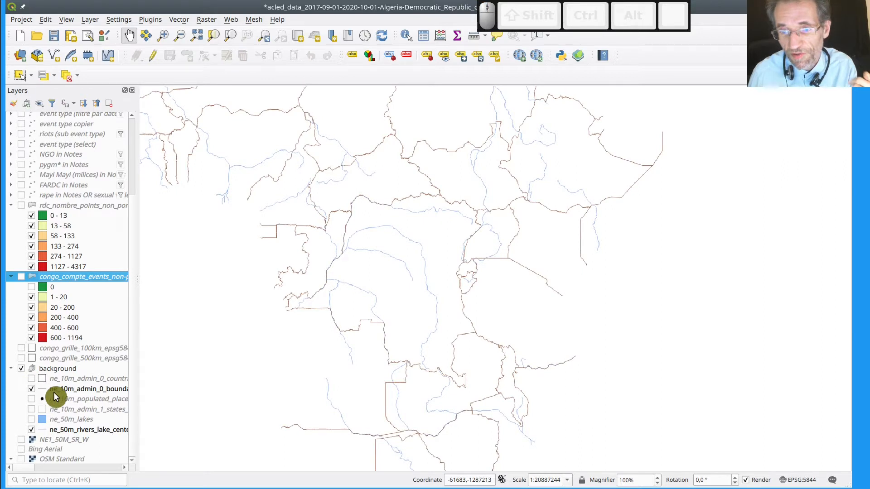
pyautogui.moveTo(55, 396)
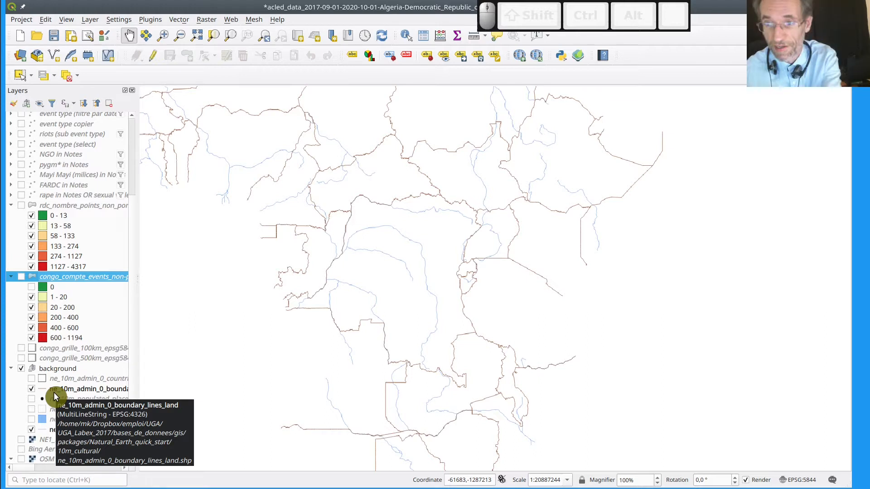
pyautogui.click(31, 389)
pyautogui.click(31, 380)
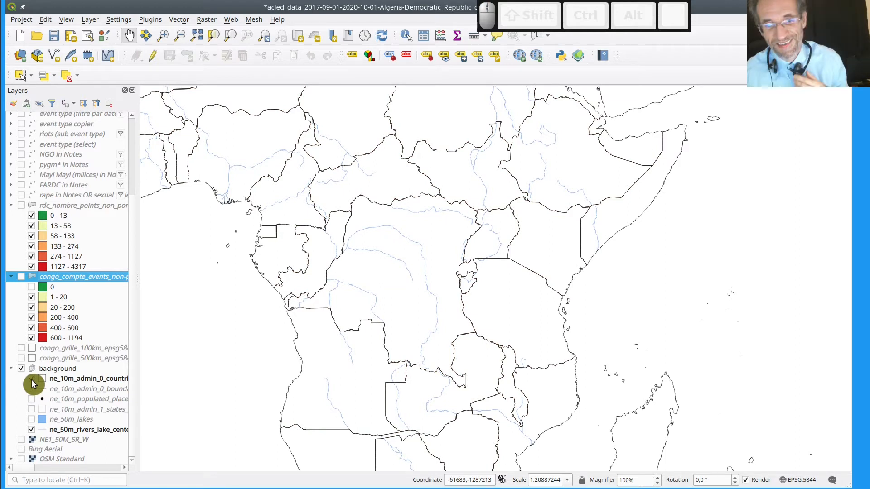
pyautogui.click(31, 380)
# Step: Show the ne_50m_lakes layer, hide the rivers, and examine a lake outline north of the largest lake at ever larger scales
pyautogui.click(31, 420)
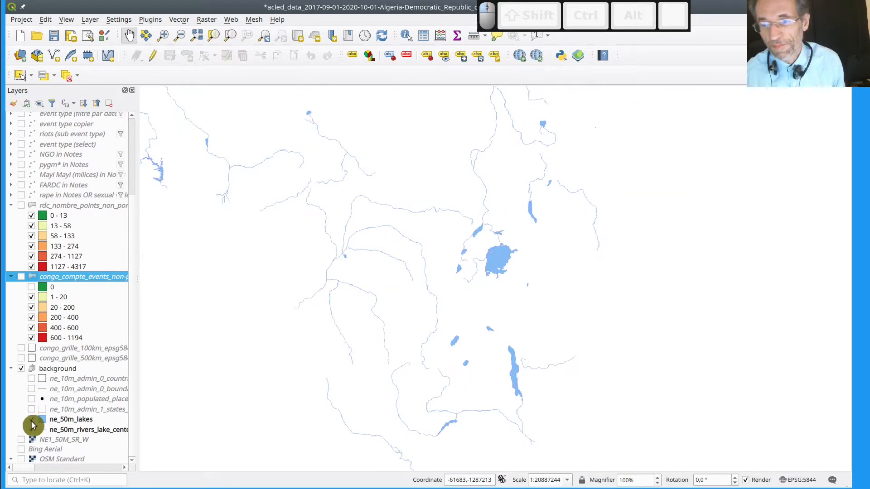
pyautogui.scroll(2, 493, 255)
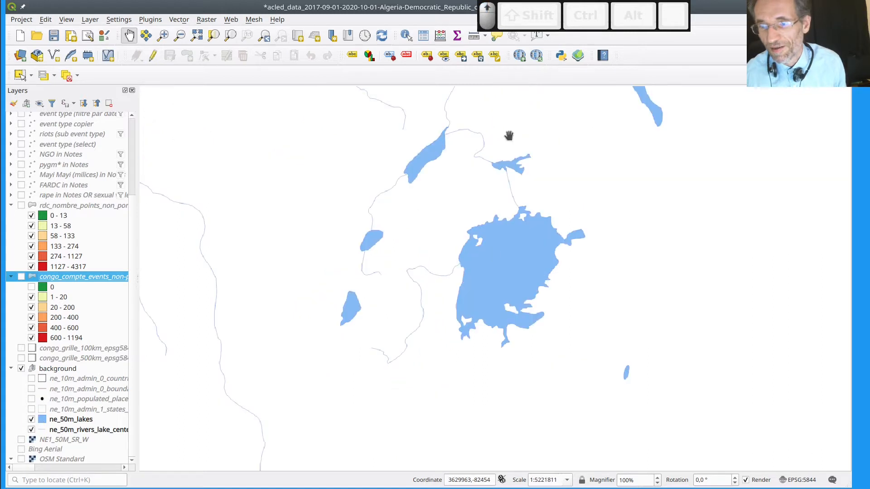
pyautogui.click(31, 430)
pyautogui.scroll(2, 518, 161)
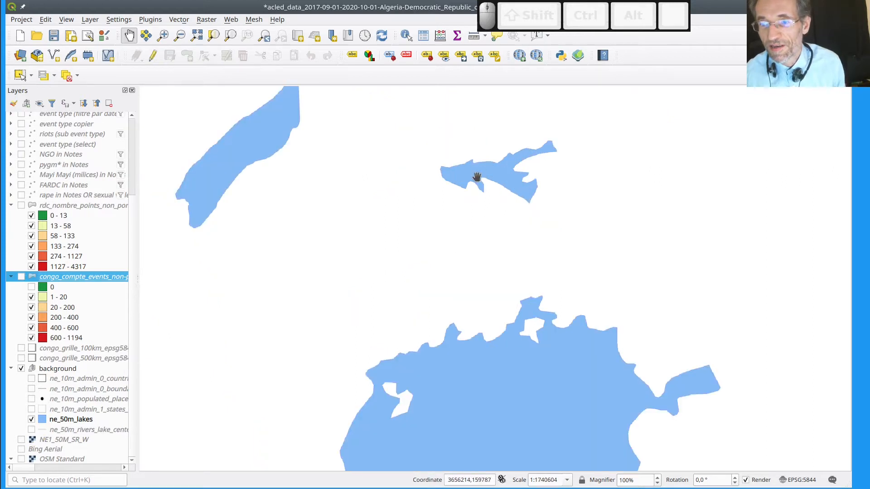
pyautogui.scroll(2, 477, 177)
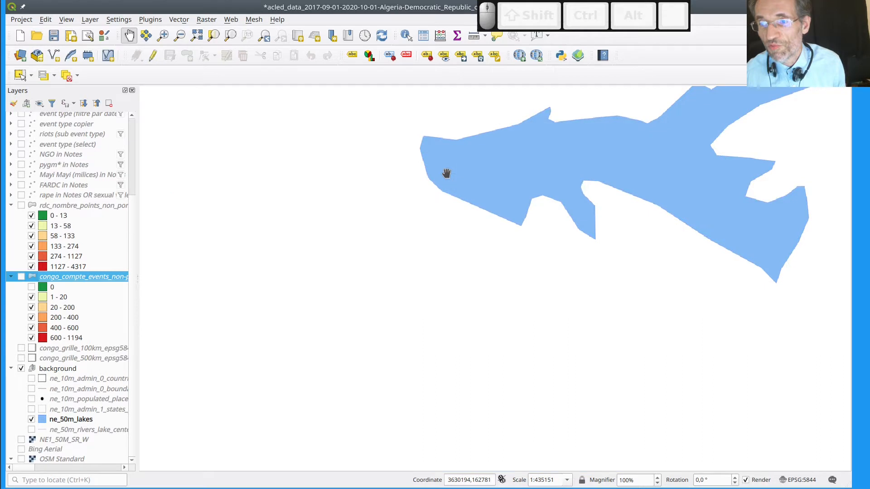
pyautogui.moveTo(435, 139); pyautogui.dragTo(367, 202)
pyautogui.scroll(1, 367, 203)
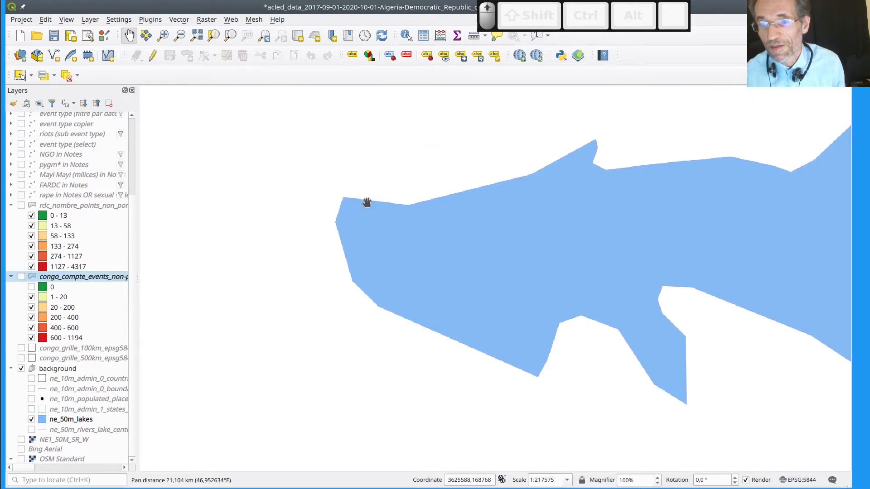
pyautogui.scroll(3, 367, 203)
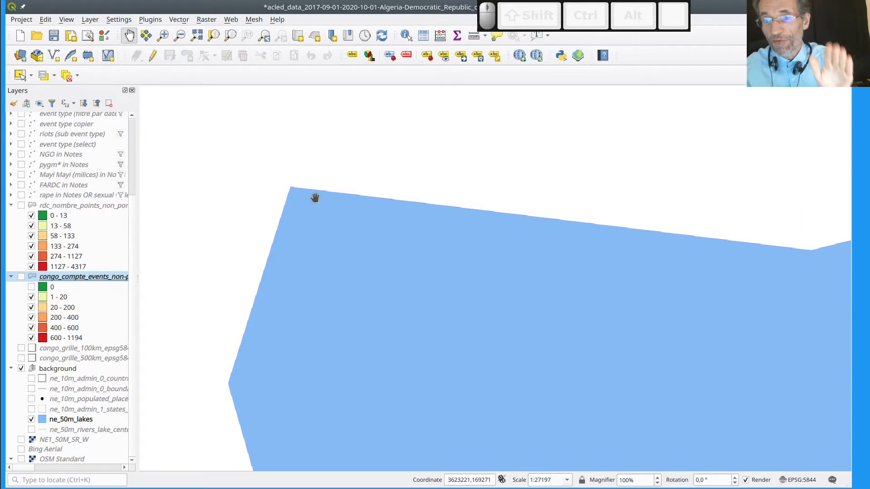
pyautogui.scroll(1, 278, 181)
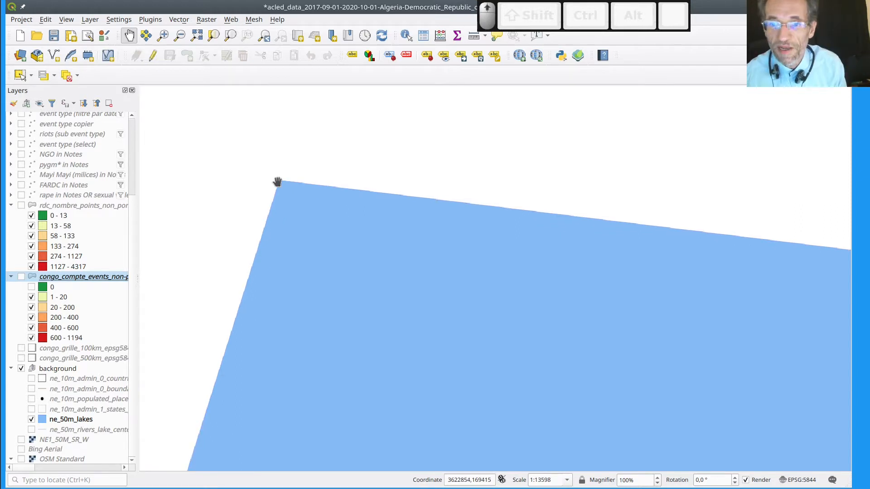
pyautogui.scroll(4, 278, 181)
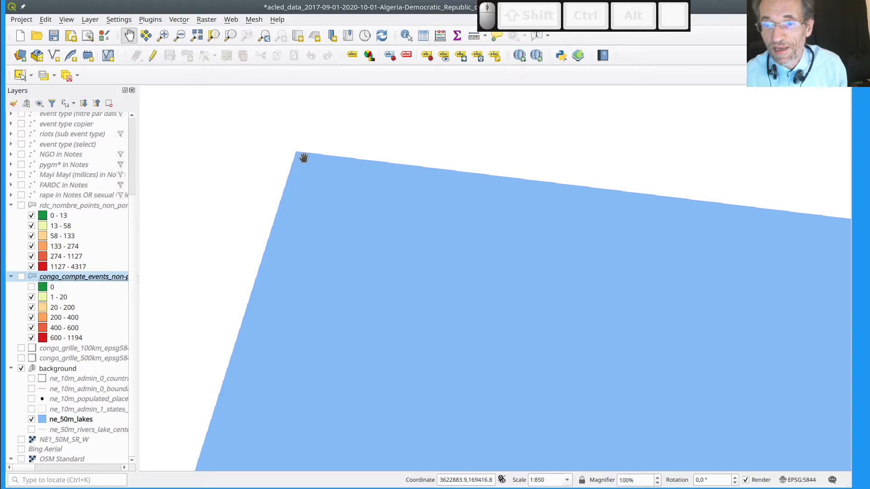
pyautogui.scroll(-1, 485, 190)
pyautogui.moveTo(599, 224); pyautogui.dragTo(492, 193)
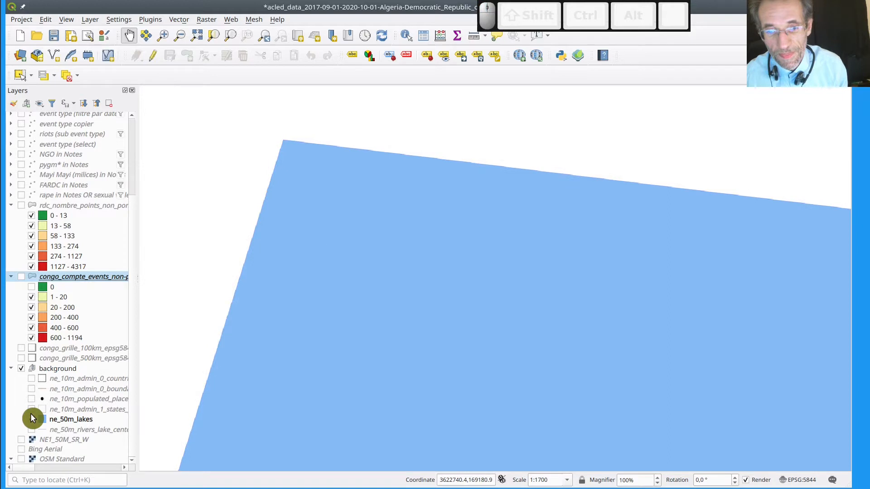
# Step: Show the NE1_50M_SR_W raster instead of the lakes and examine its pixels from close-up out to continental scale
pyautogui.click(22, 439)
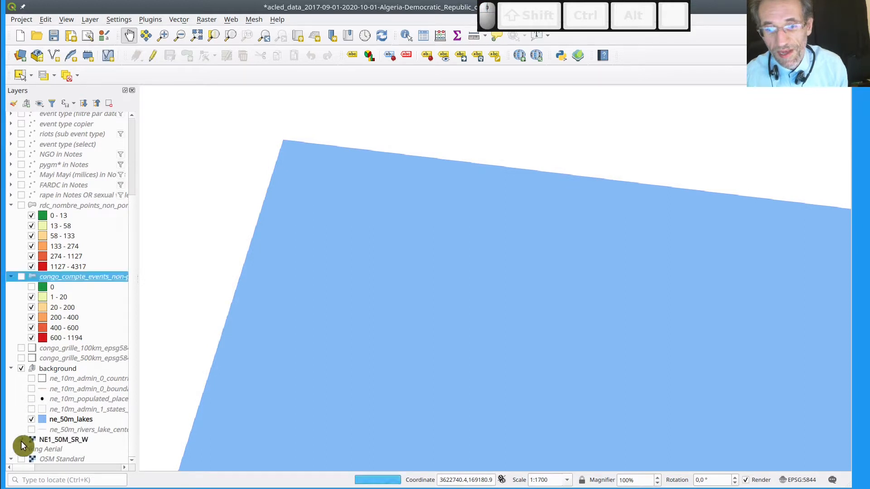
pyautogui.click(32, 419)
pyautogui.scroll(-1, 314, 322)
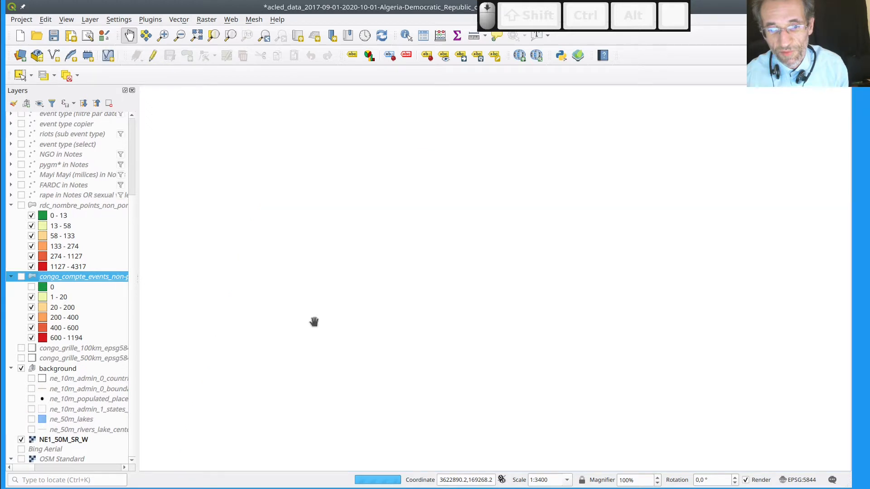
pyautogui.scroll(-1, 314, 321)
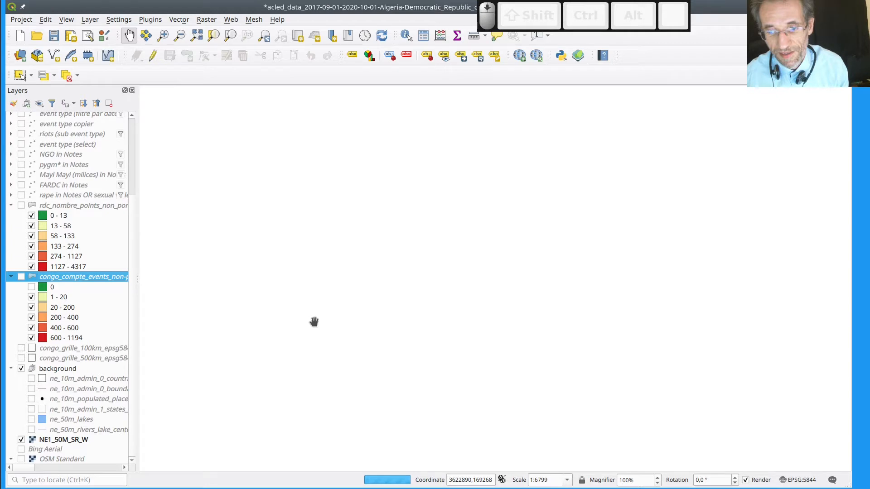
pyautogui.scroll(-1, 314, 321)
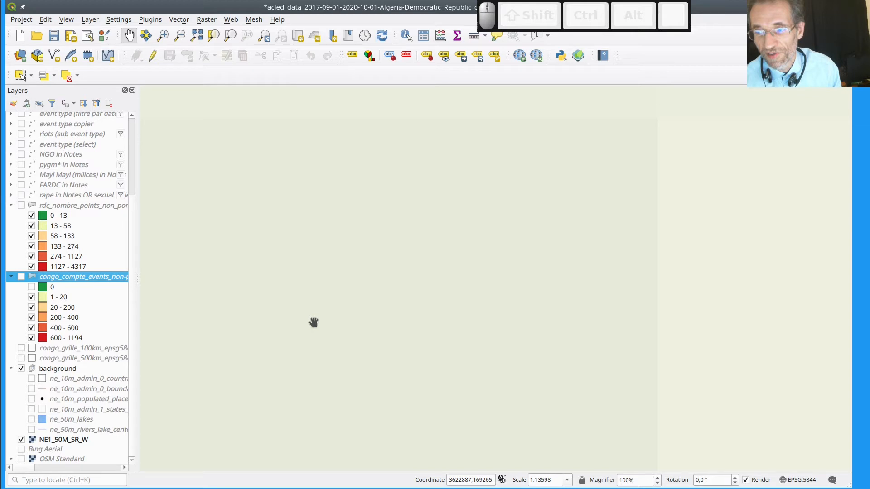
pyautogui.scroll(-4, 314, 321)
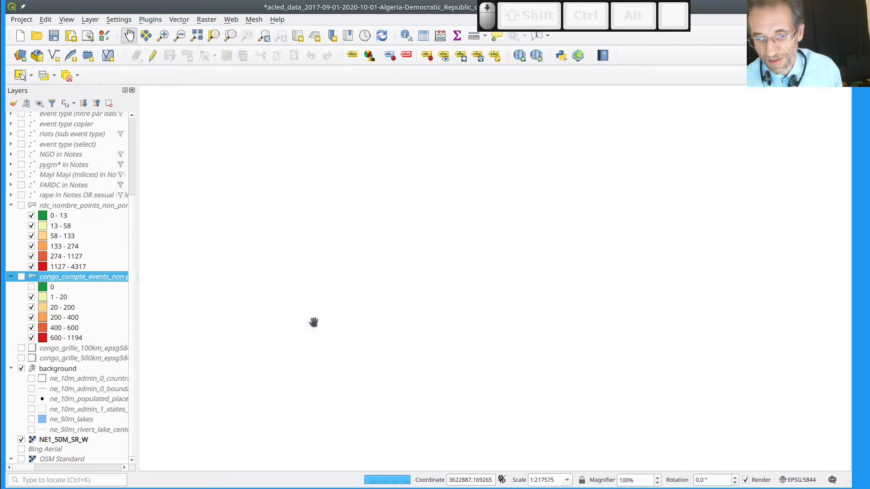
pyautogui.scroll(-1, 314, 321)
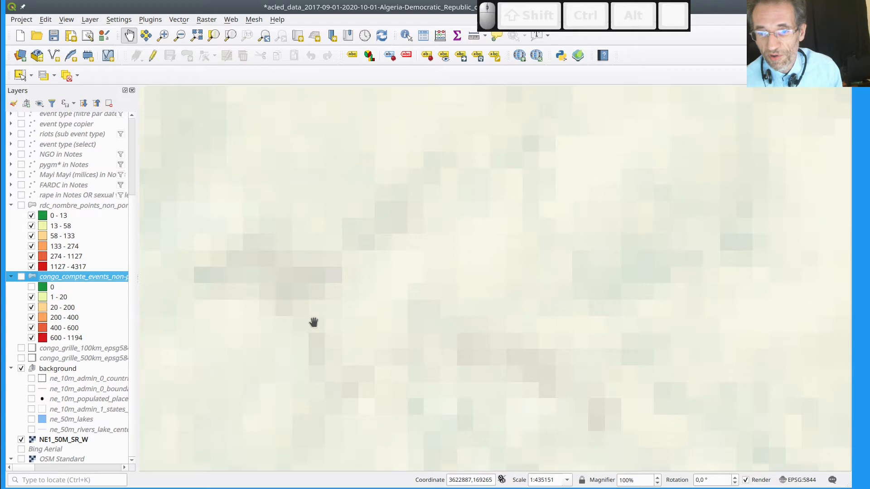
pyautogui.scroll(-2, 277, 278)
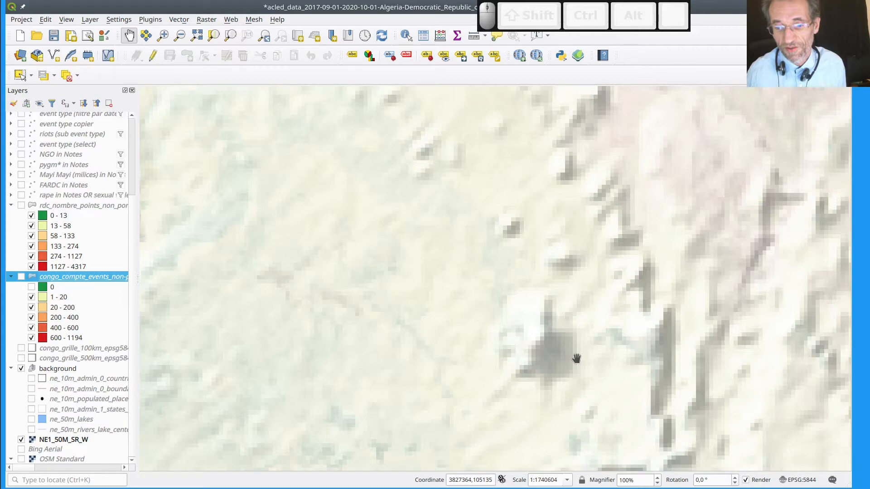
pyautogui.scroll(-2, 577, 358)
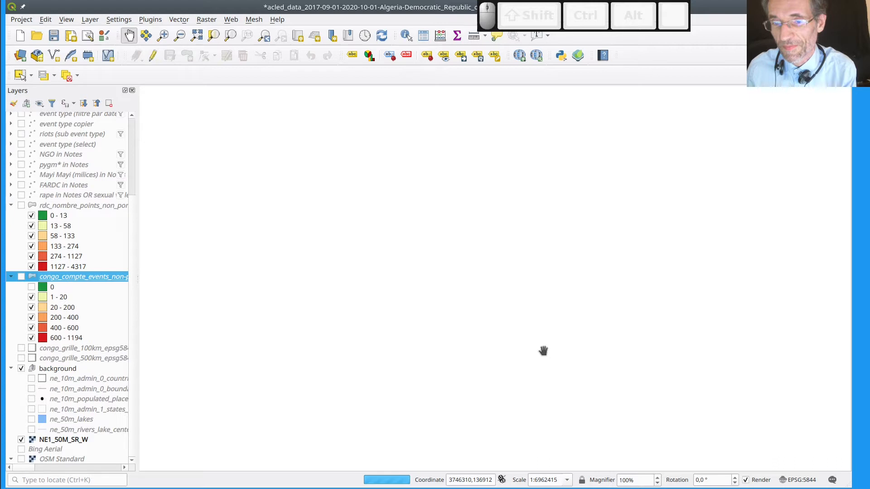
pyautogui.scroll(-2, 461, 359)
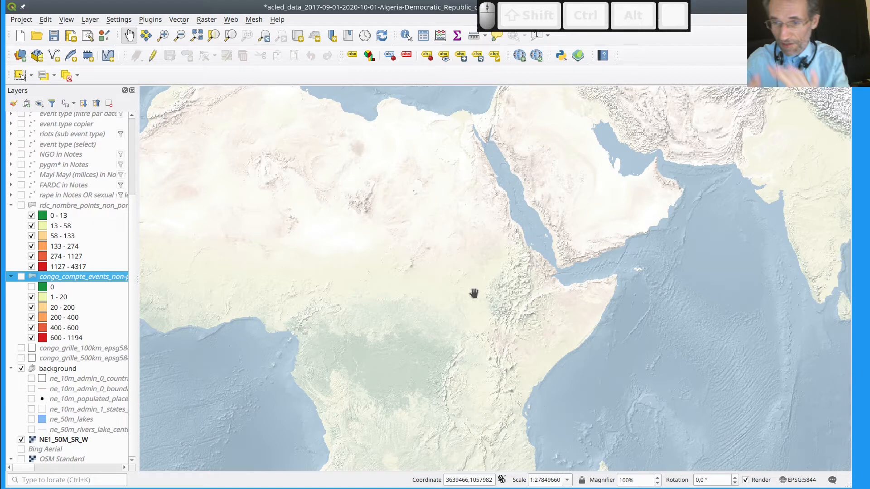
# Step: Show the country outlines and the OSM Standard basemap, hide the NE1_50M_SR_W raster, and bring the Congo event grid into view
pyautogui.click(31, 379)
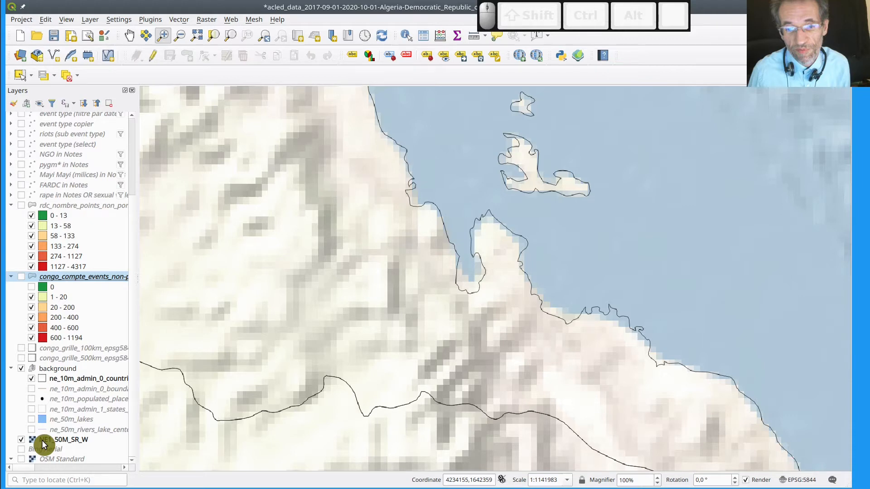
pyautogui.click(23, 459)
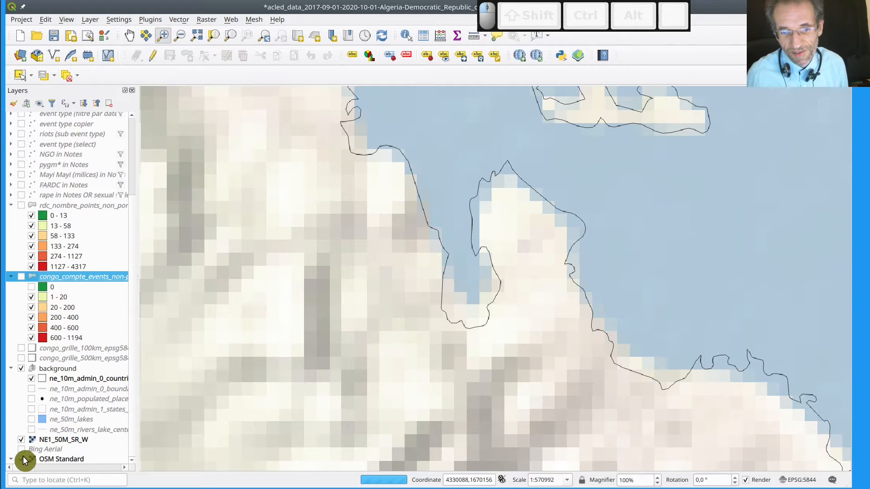
pyautogui.click(22, 441)
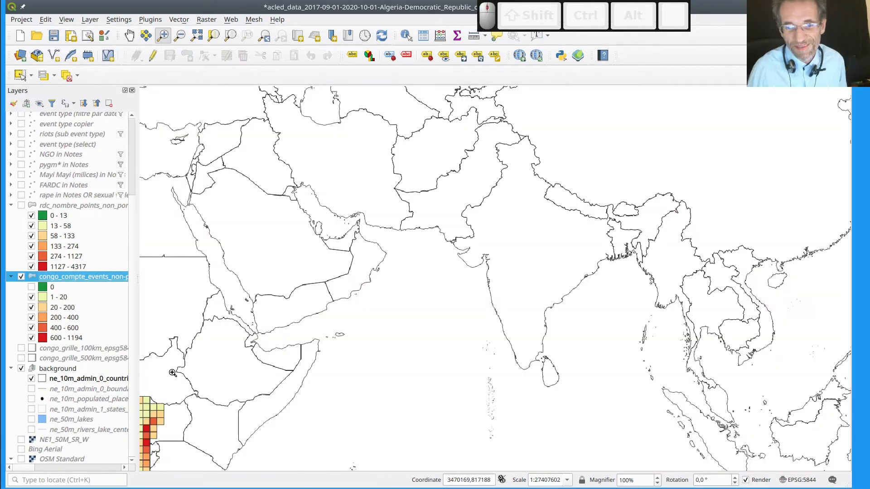
pyautogui.moveTo(172, 373); pyautogui.dragTo(369, 286)
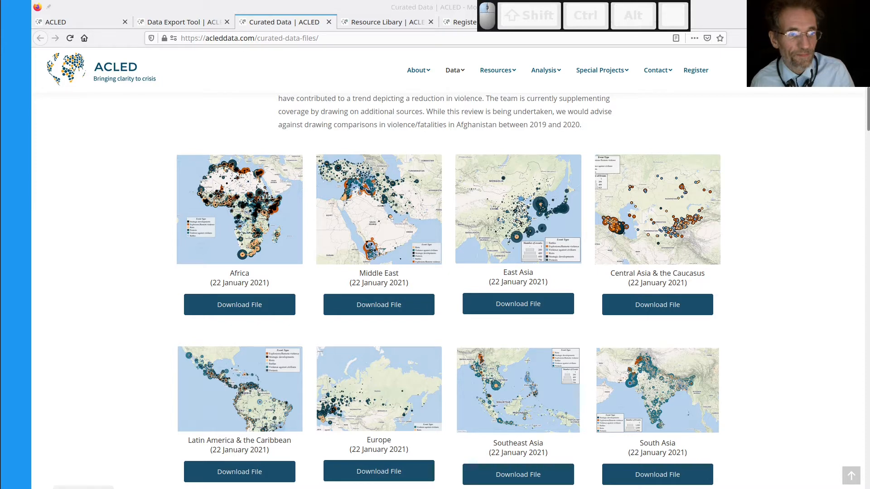
# Step: Open the spreadsheet Combined_Europe_2018-2021_Jan08.xlsx from the gis/data/vector/ACLED/Europe folder in LibreOffice Calc
pyautogui.moveTo(633, 488); pyautogui.dragTo(635, 276)
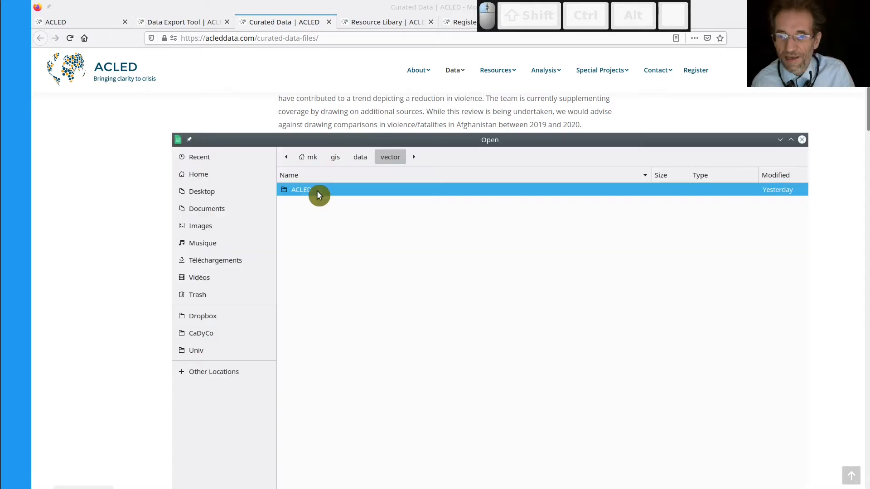
pyautogui.click(317, 191)
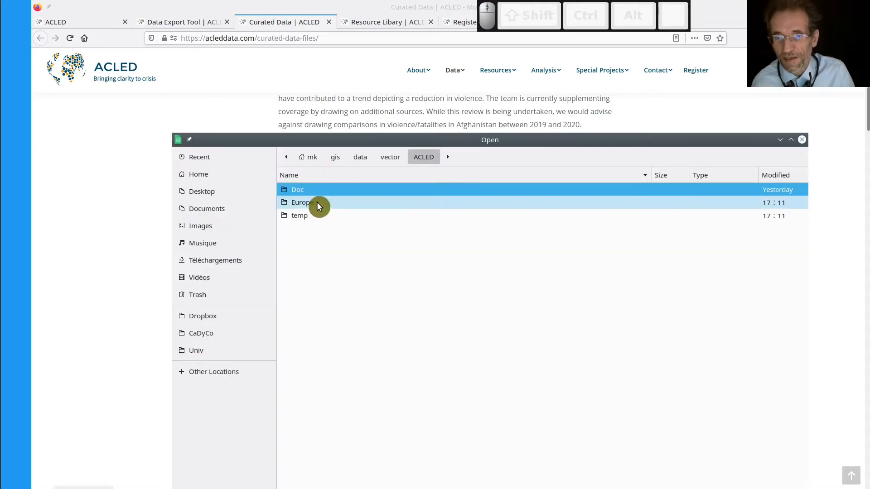
pyautogui.doubleClick(318, 203)
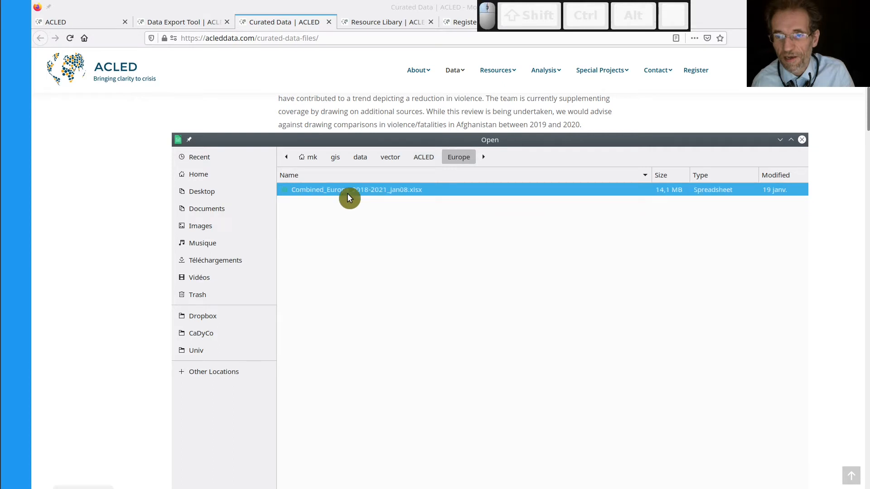
pyautogui.doubleClick(347, 195)
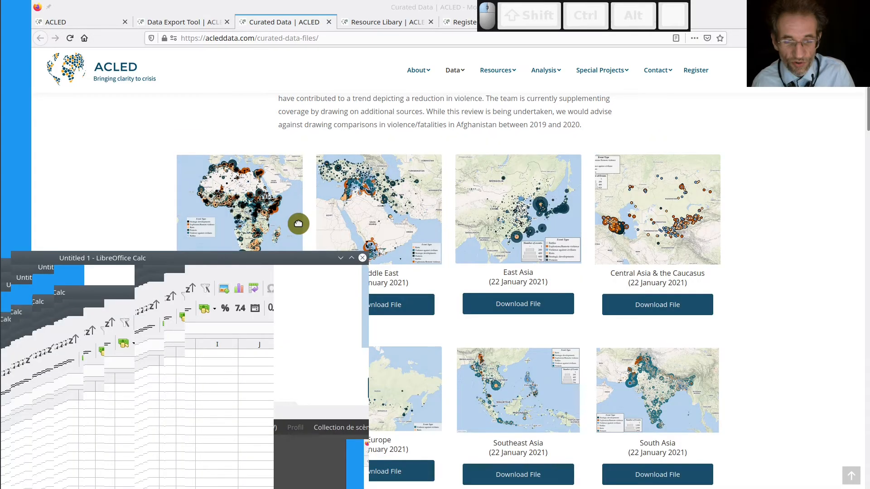
# Step: Move the Combined_Europe spreadsheet window to the upper-left corner and enlarge it to cover most of the screen
pyautogui.moveTo(298, 223); pyautogui.dragTo(501, 100)
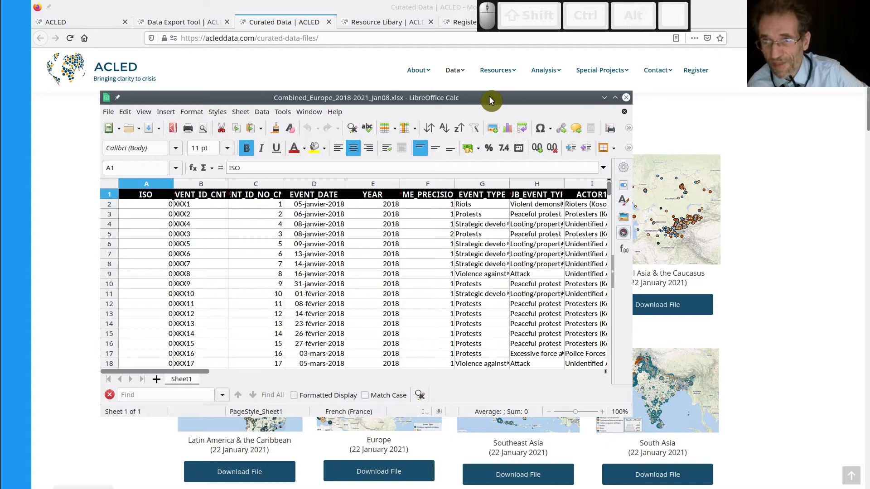
pyautogui.moveTo(442, 102); pyautogui.dragTo(349, 17)
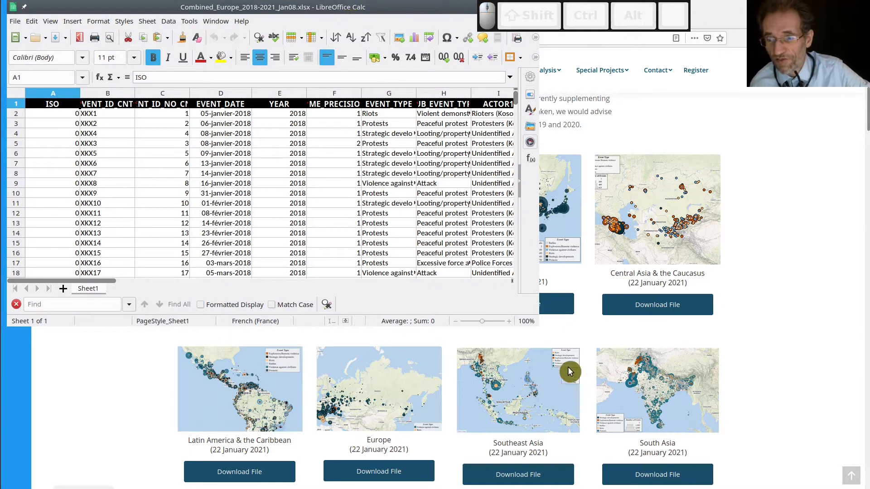
pyautogui.moveTo(533, 324); pyautogui.dragTo(831, 477)
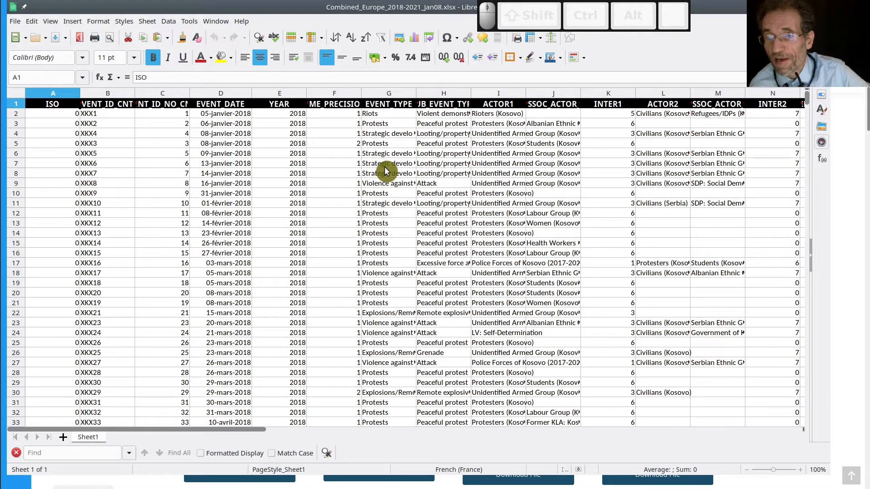
# Step: Freeze the header row and the first two columns of the sheet at cell C2
pyautogui.click(99, 116)
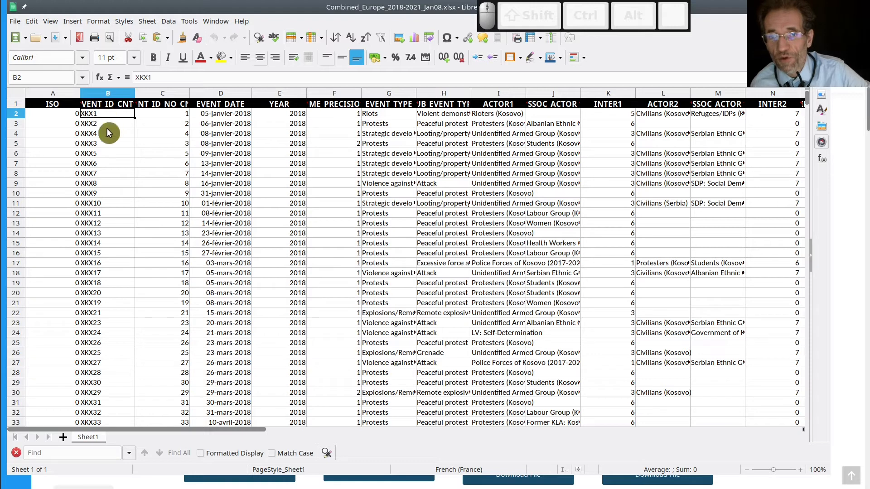
pyautogui.click(163, 117)
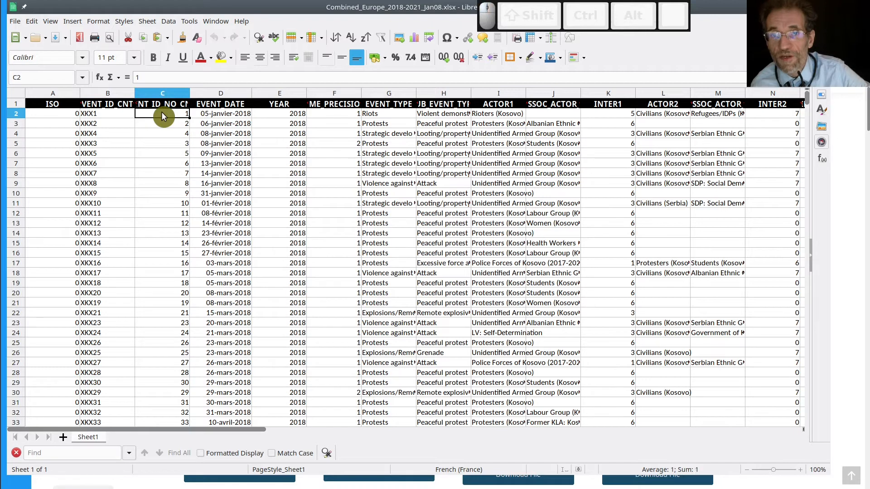
pyautogui.click(50, 23)
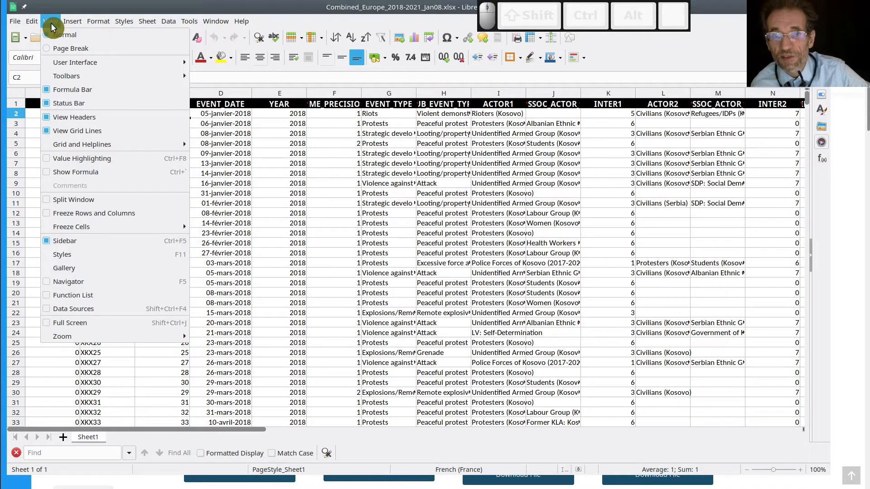
pyautogui.click(130, 217)
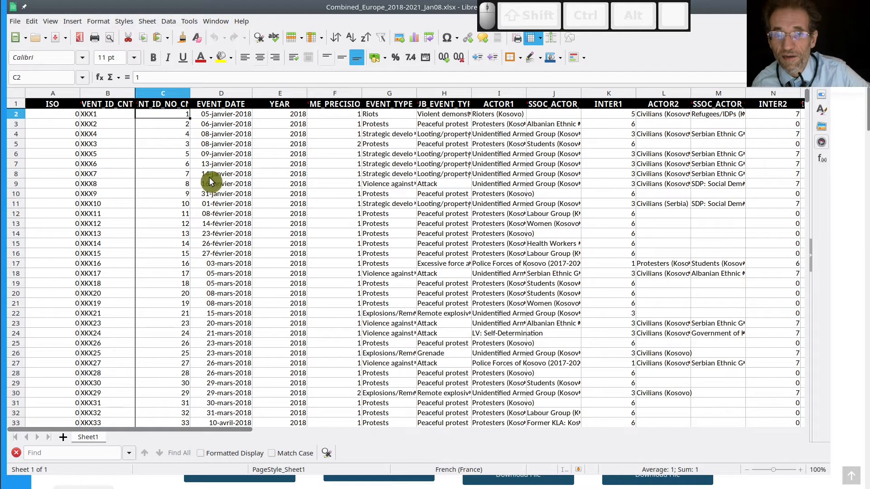
# Step: Look down through the first event records with the header row frozen and return to the first record
pyautogui.scroll(-1, 210, 181)
pyautogui.scroll(-1, 211, 182)
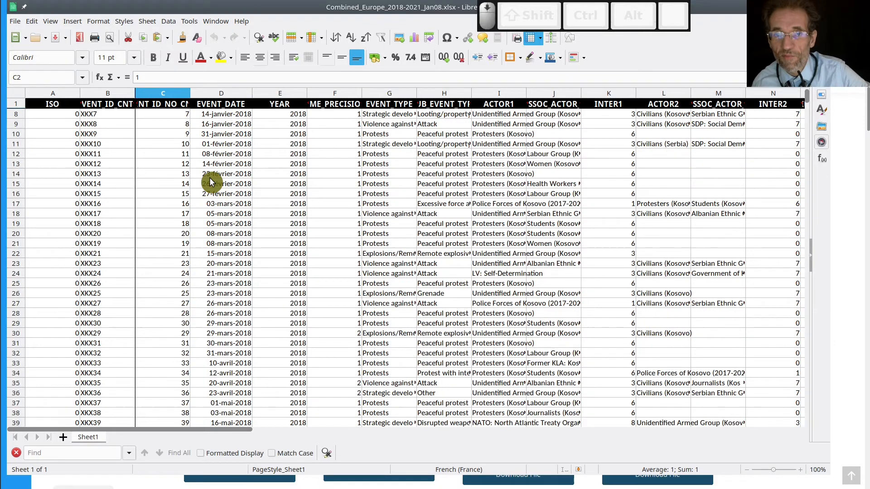
pyautogui.scroll(-5, 211, 182)
pyautogui.scroll(-9, 211, 182)
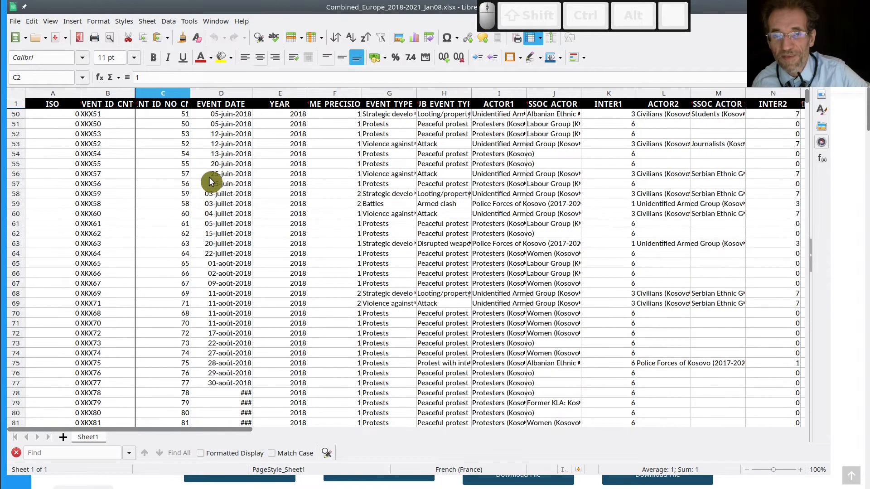
pyautogui.scroll(4, 211, 182)
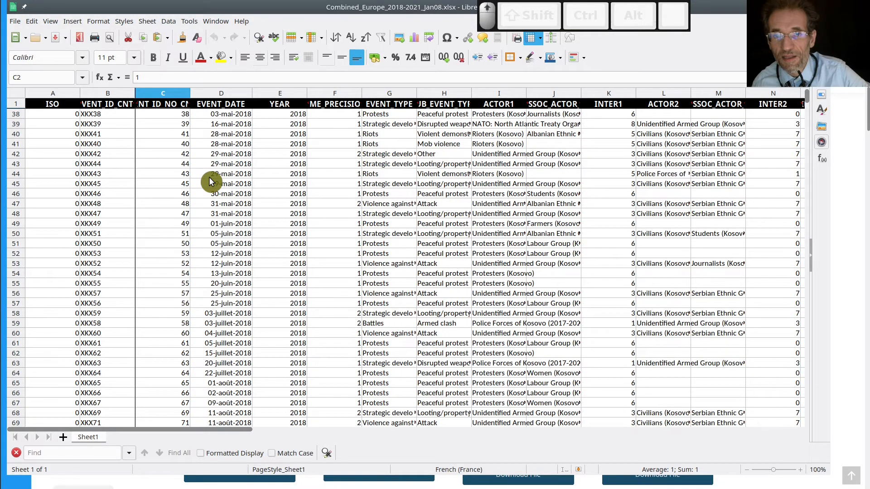
pyautogui.scroll(12, 211, 182)
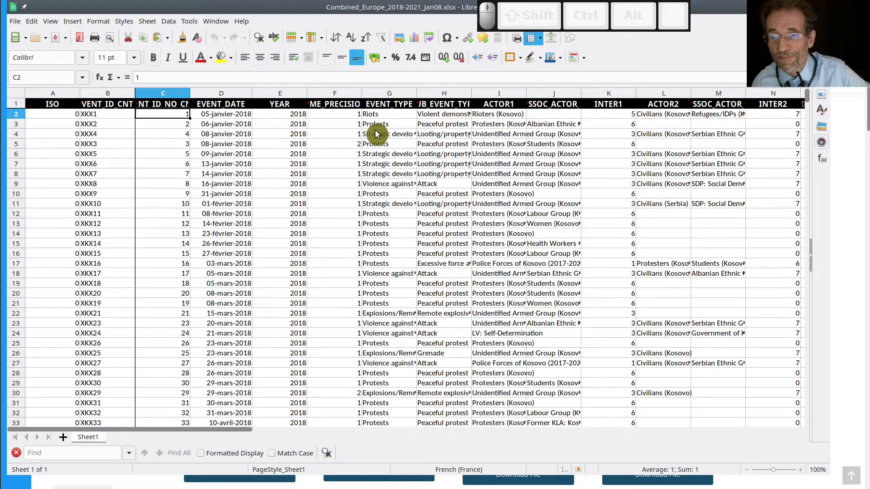
# Step: Check the first record's EVENT_TYPE value, jump to the last record in the ISO column, and return to the header row
pyautogui.click(391, 117)
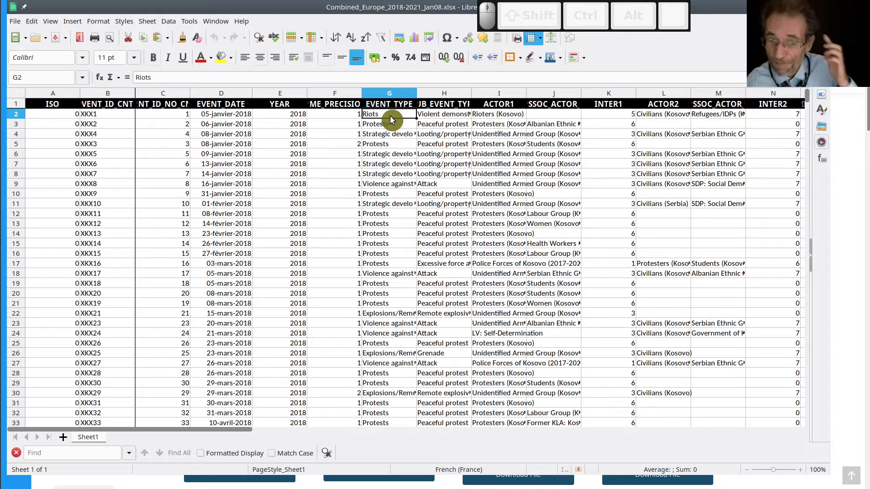
pyautogui.click(77, 118)
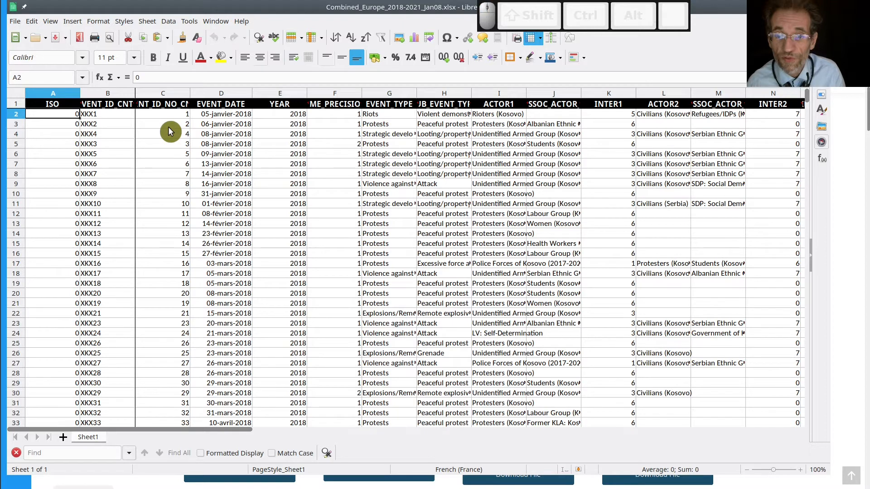
pyautogui.hotkey('ctrl', 'Down')
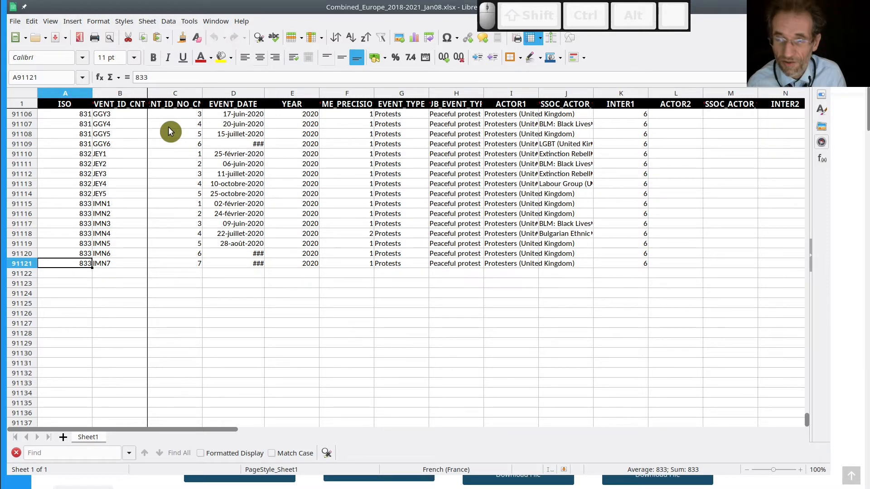
pyautogui.hotkey('ctrl', 'Up')
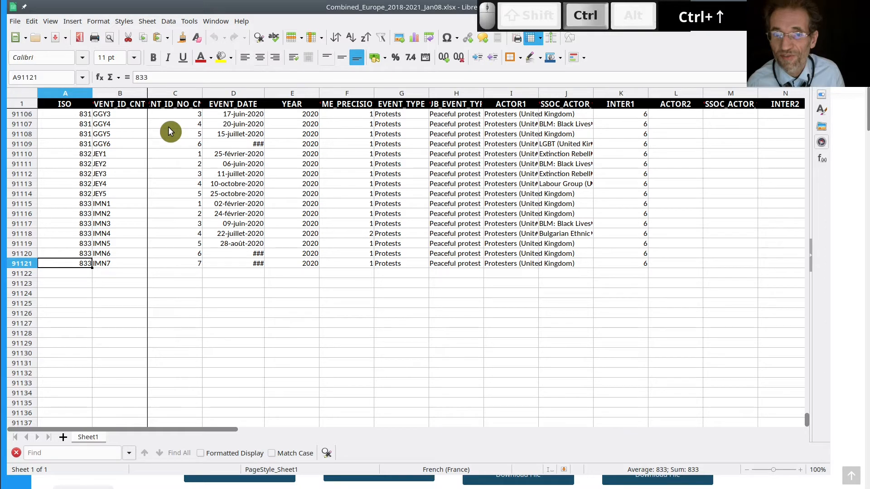
pyautogui.hotkey('ctrl', 'Up')
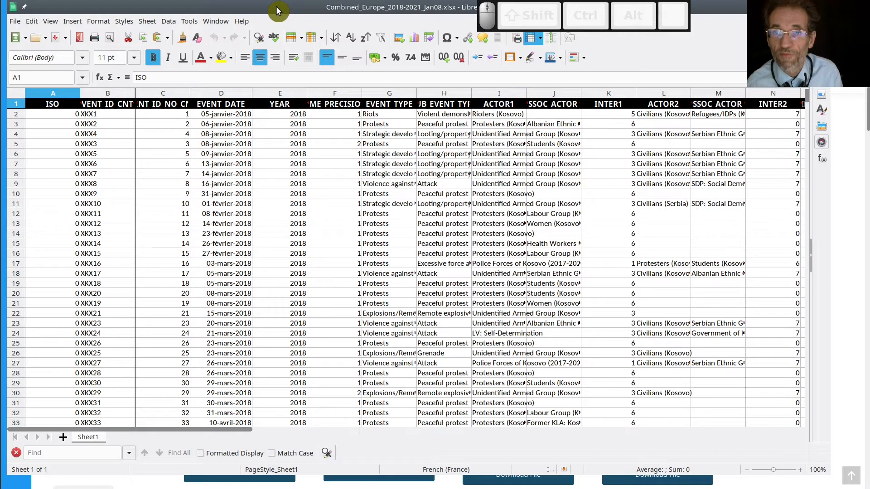
# Step: Search the sheet for the first occurrence of "Ukraine"
pyautogui.hotkey('ctrl', 'f')
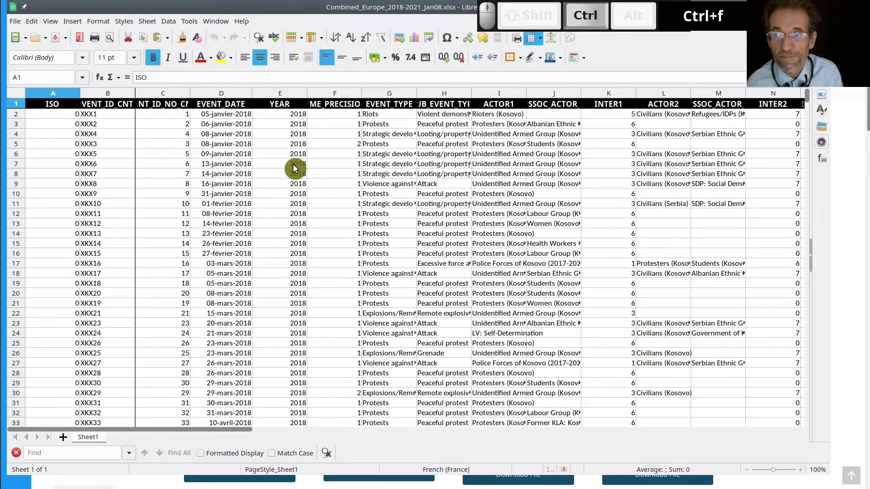
pyautogui.click(107, 450)
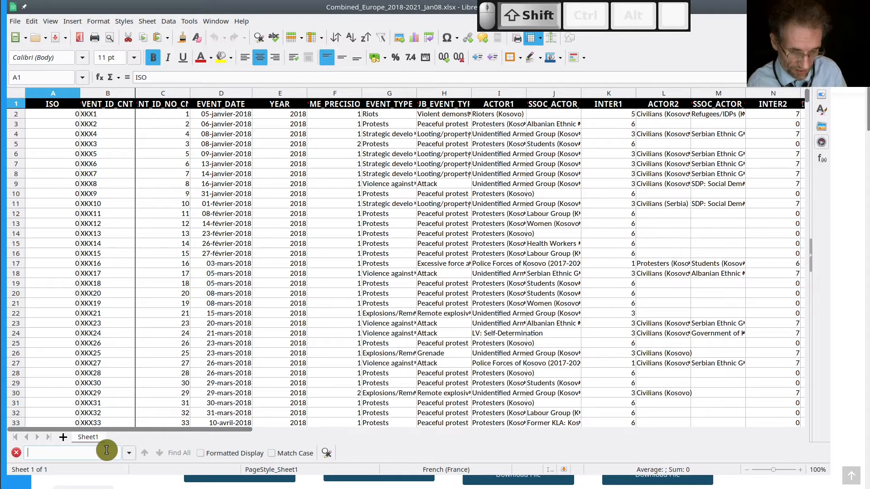
pyautogui.write('Uk')
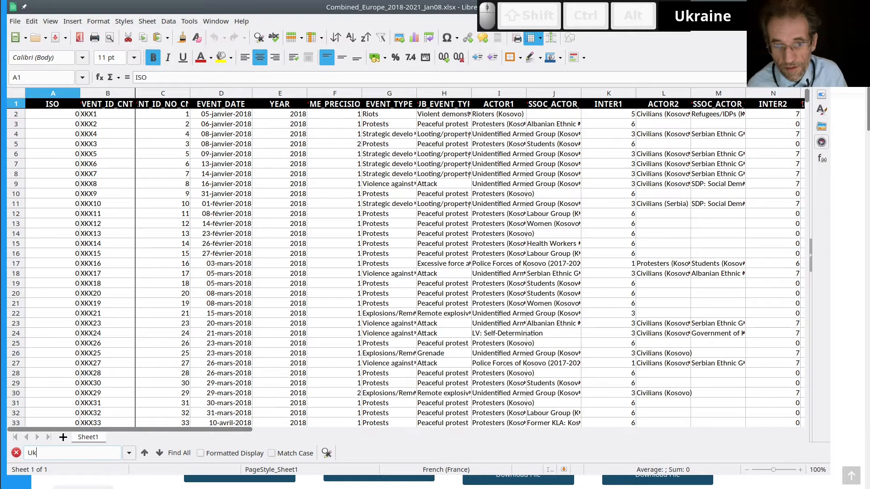
pyautogui.write('rai')
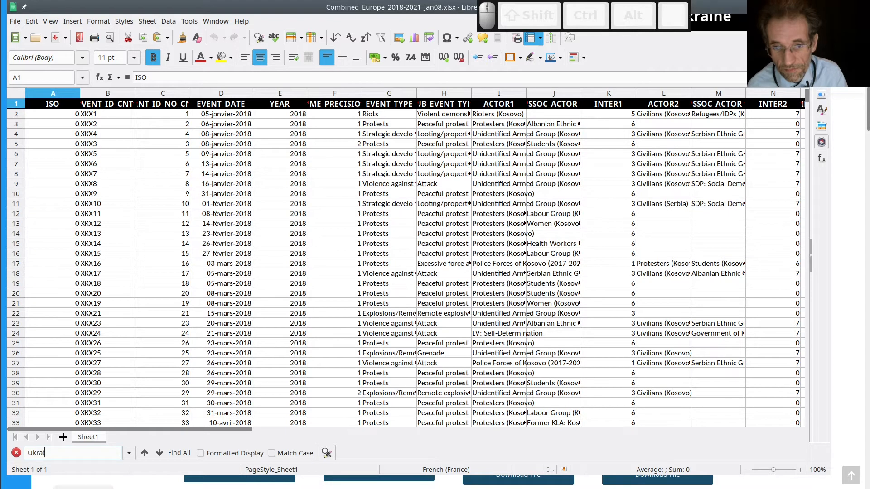
pyautogui.write('ne')
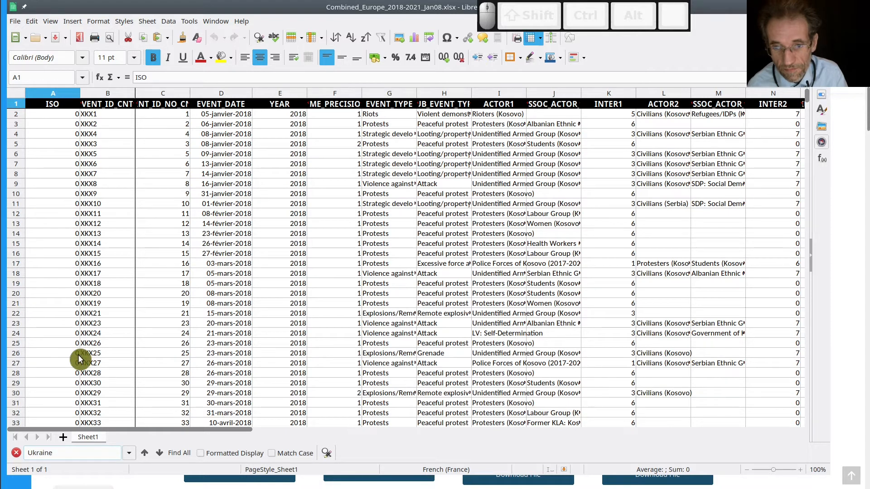
pyautogui.click(159, 452)
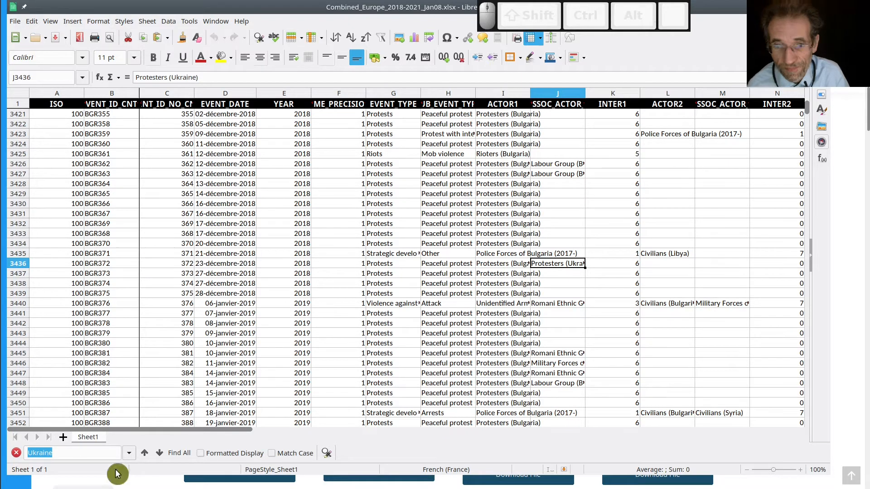
# Step: Step through the further occurrences of "Ukraine" and examine in which columns and records the word is found
pyautogui.click(159, 457)
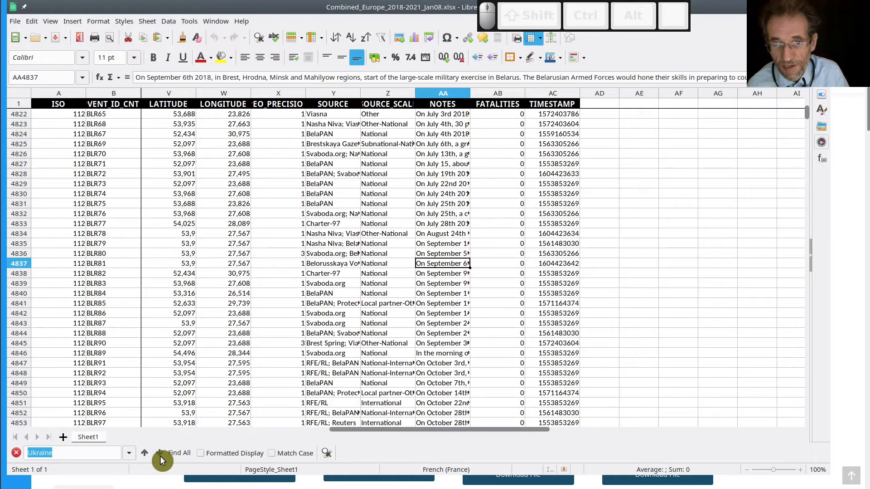
pyautogui.click(159, 457)
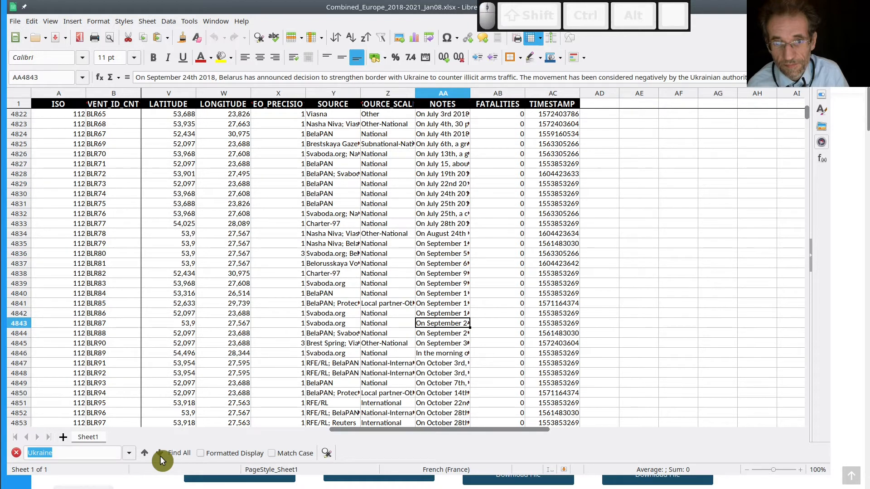
pyautogui.click(160, 456)
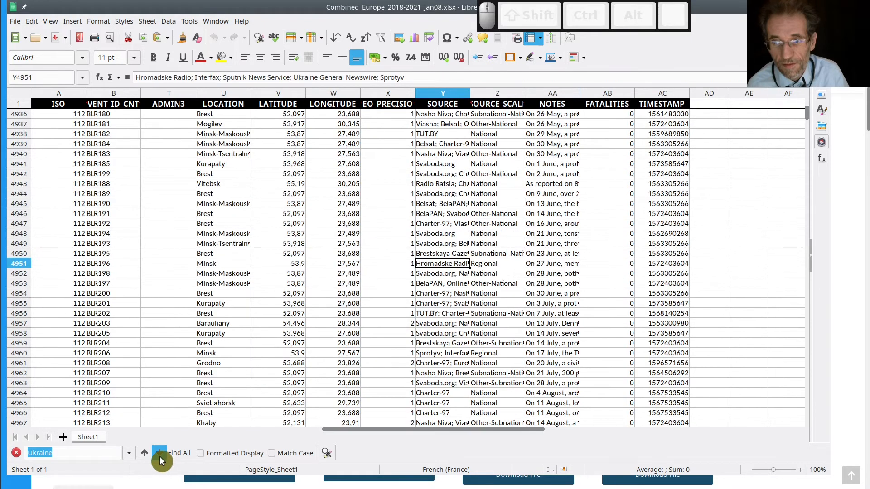
pyautogui.click(160, 456)
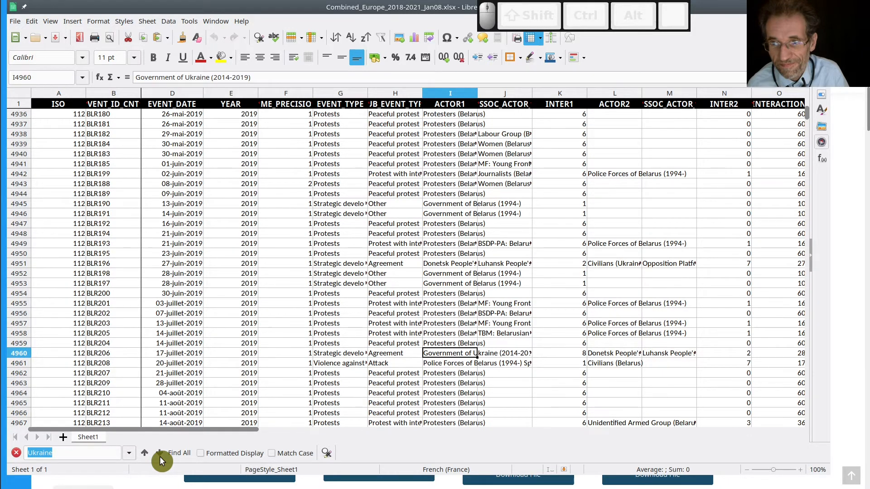
pyautogui.click(159, 456)
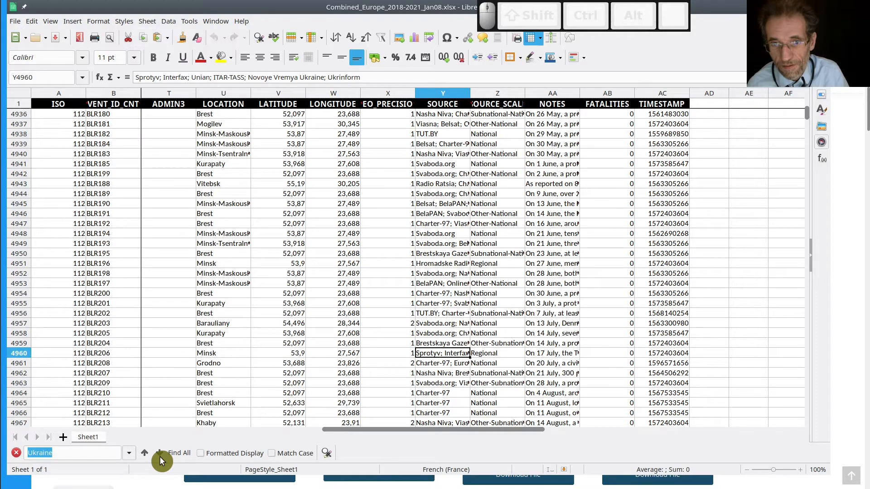
pyautogui.click(159, 456)
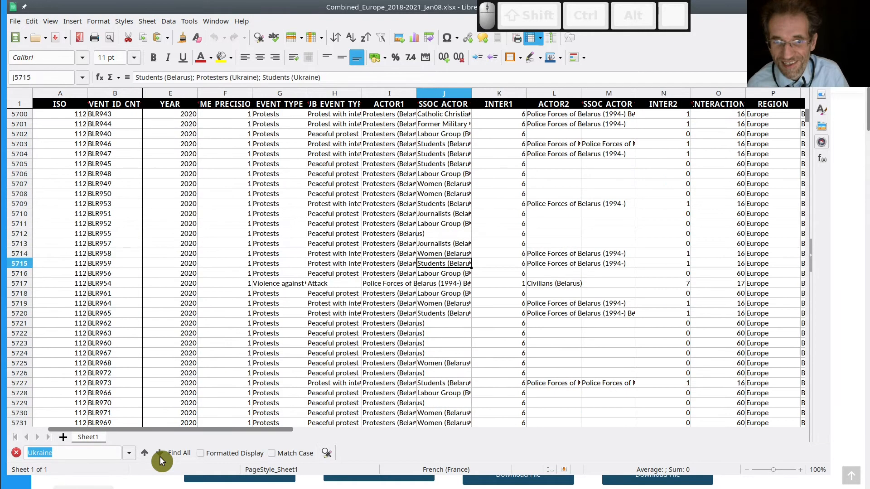
pyautogui.click(160, 453)
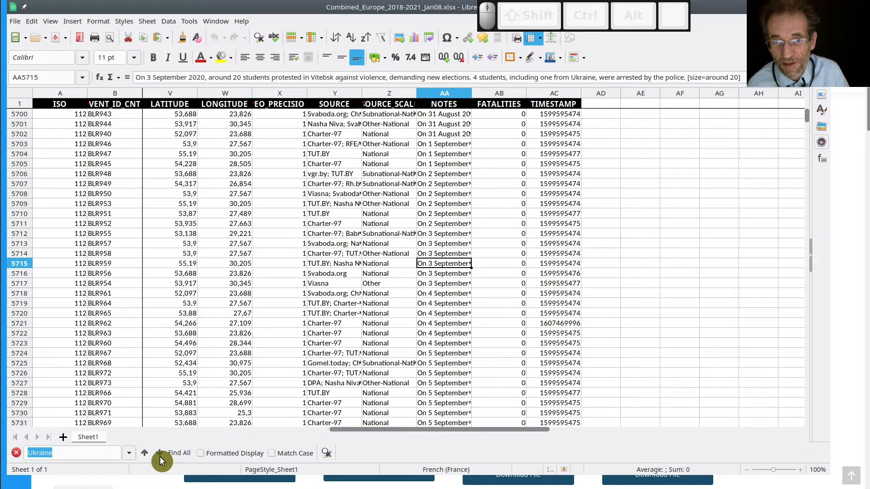
pyautogui.click(160, 453)
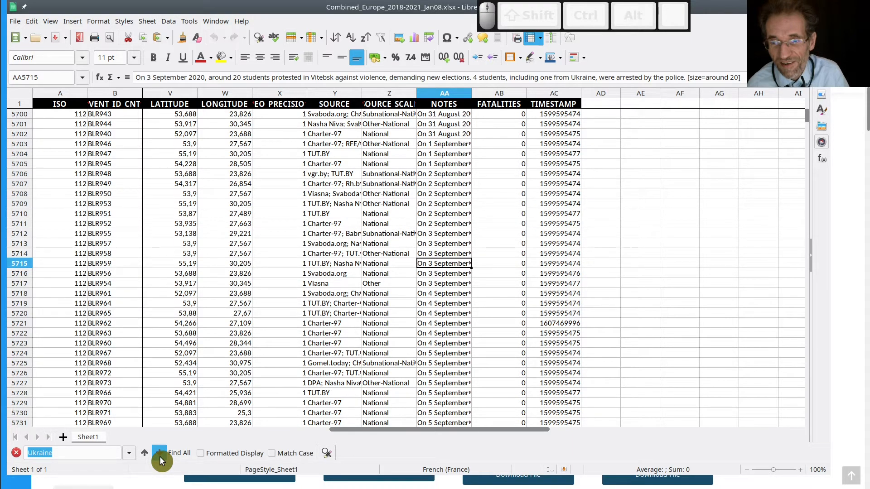
pyautogui.click(159, 453)
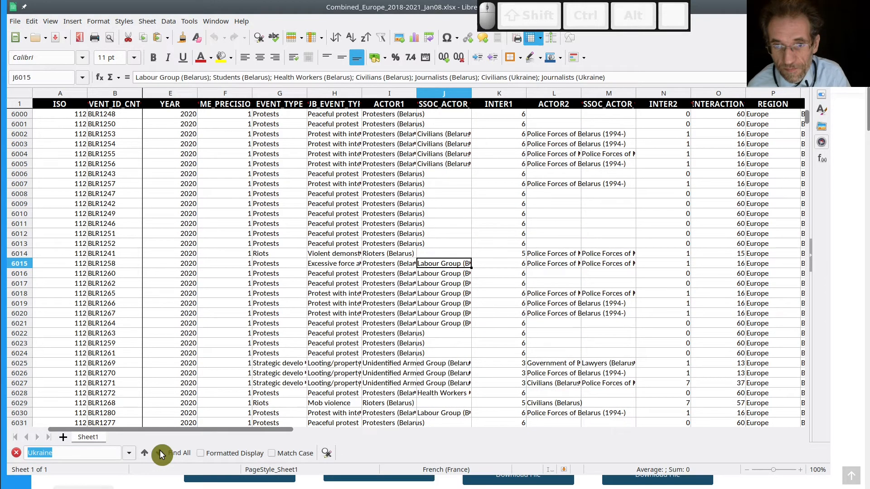
# Step: Continue the search for "Ukraine" through the records of the following countries, checking the actor and NOTES columns of each match
pyautogui.click(160, 453)
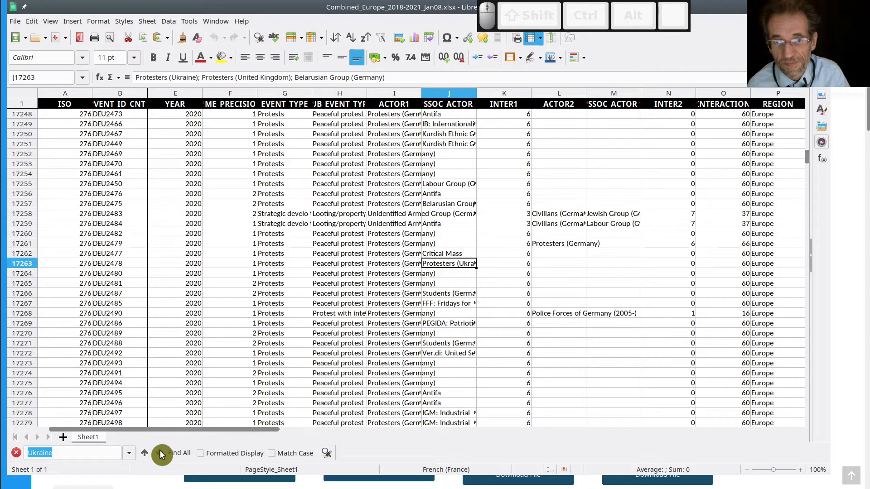
pyautogui.click(159, 451)
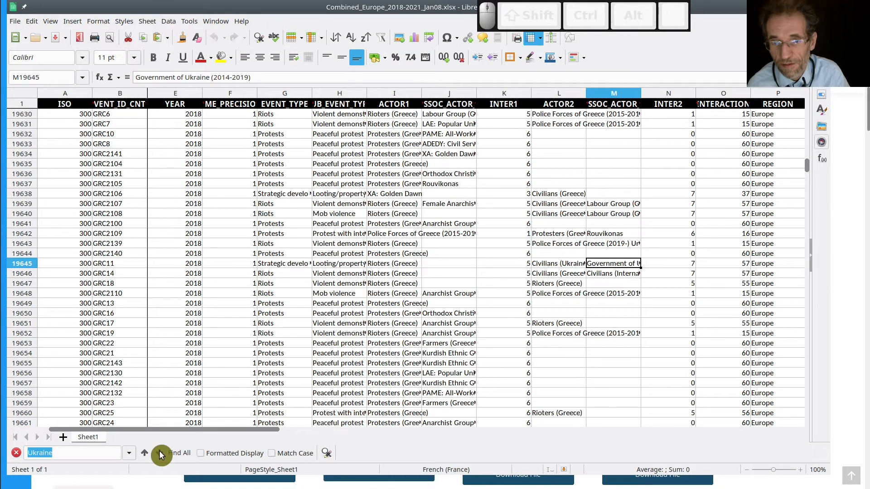
pyautogui.click(159, 450)
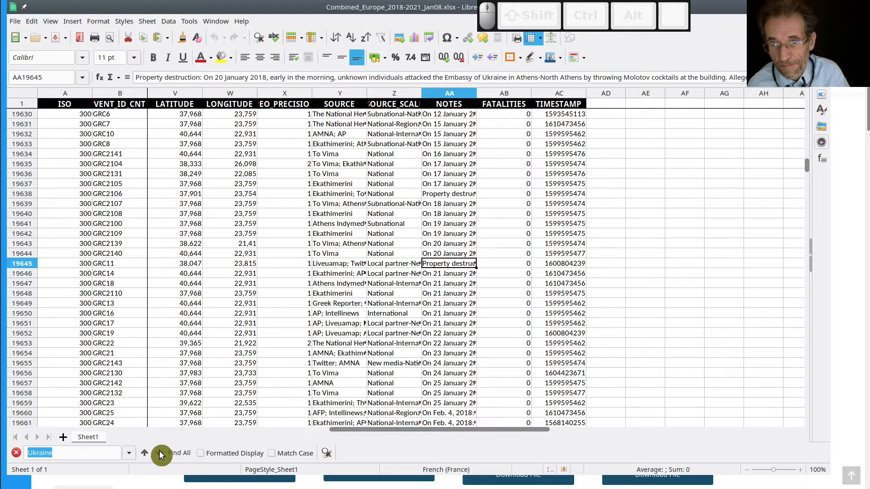
pyautogui.click(159, 453)
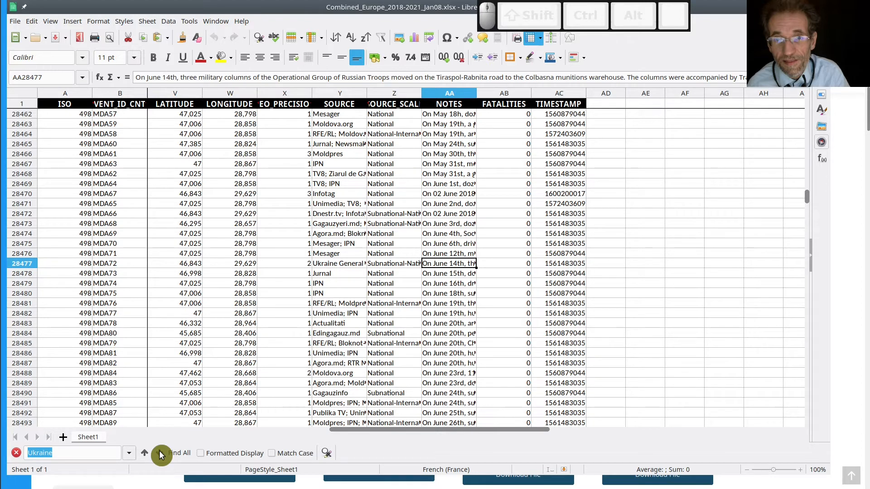
pyautogui.click(159, 453)
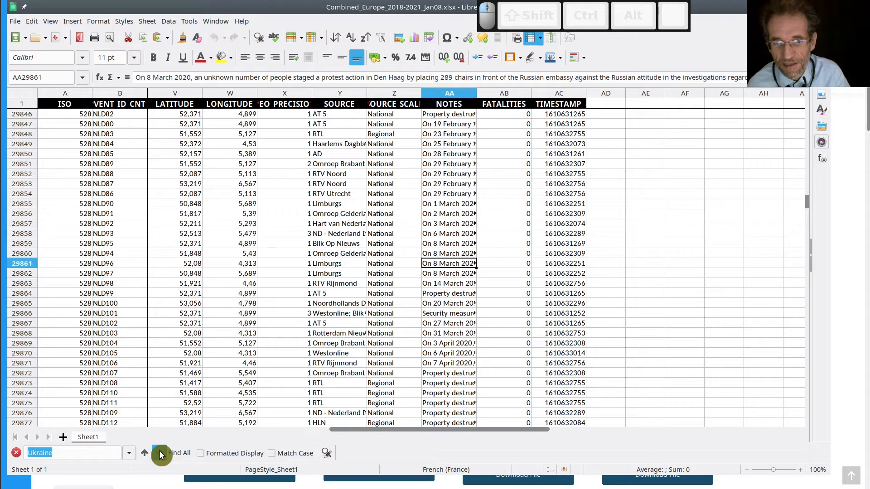
pyautogui.click(159, 453)
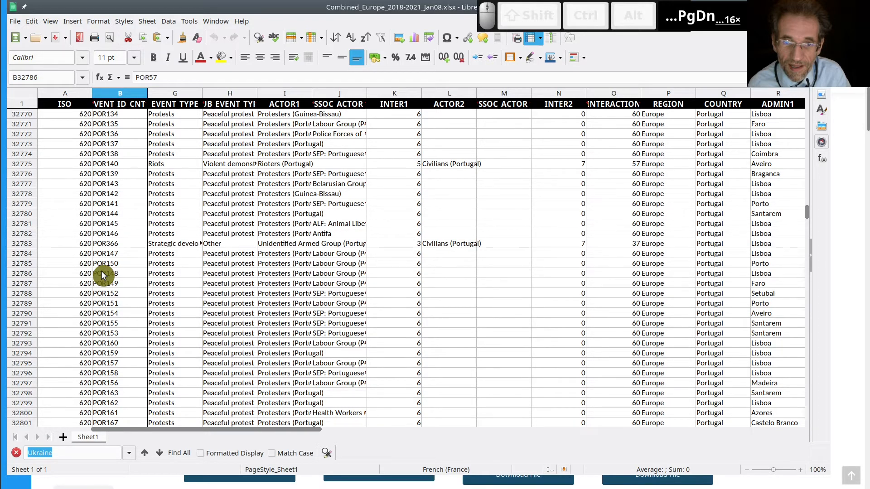
# Step: Look down through the Portugal and Romania records in the EVENT_ID_CNTY column to see how the events are ordered by country
pyautogui.press('pagedown')
pyautogui.press('pagedown')
pyautogui.press('pagedown')
pyautogui.press('pagedown')
pyautogui.press('pagedown')
pyautogui.press('pagedown')
pyautogui.press('pagedown')
pyautogui.press('pagedown')
pyautogui.press('pagedown')
pyautogui.press('pagedown')
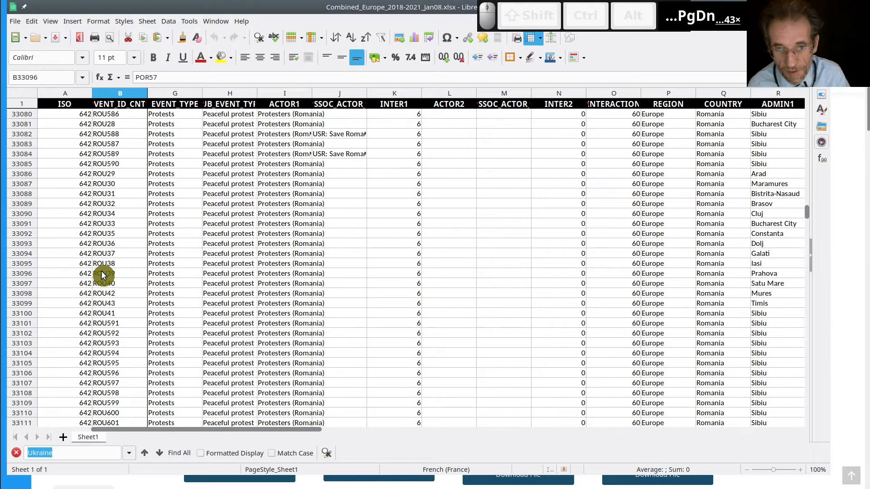
pyautogui.press('pagedown')
pyautogui.press('pagedown')
pyautogui.press('pagedown')
pyautogui.press('pagedown')
pyautogui.press('pagedown')
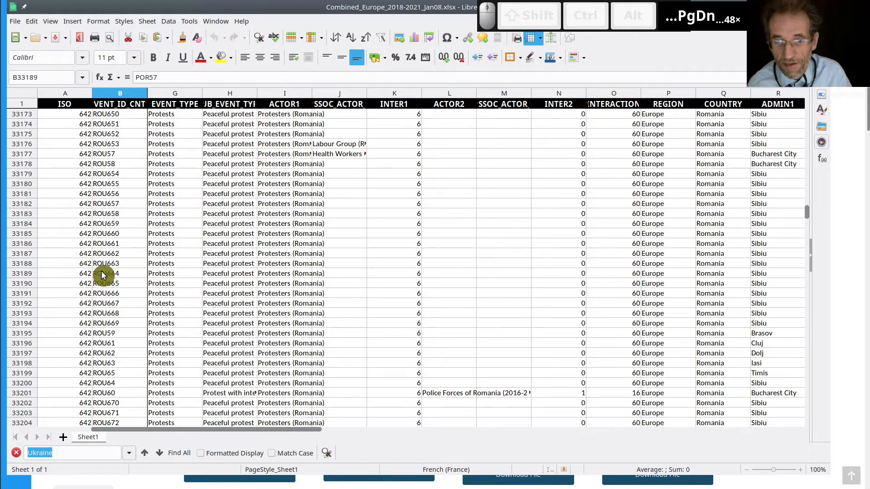
pyautogui.press('pagedown')
pyautogui.press('pagedown')
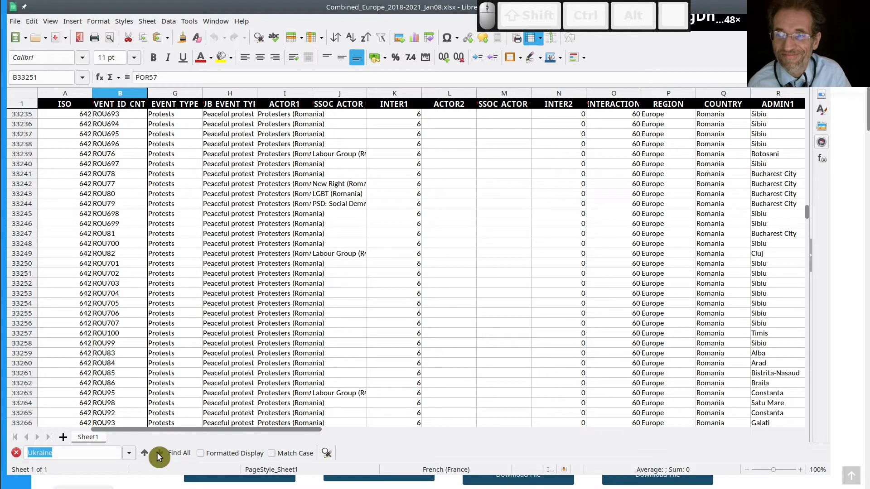
# Step: Resume the search for "Ukraine" from the Romania records until a match in the COUNTRY column is reached
pyautogui.click(159, 454)
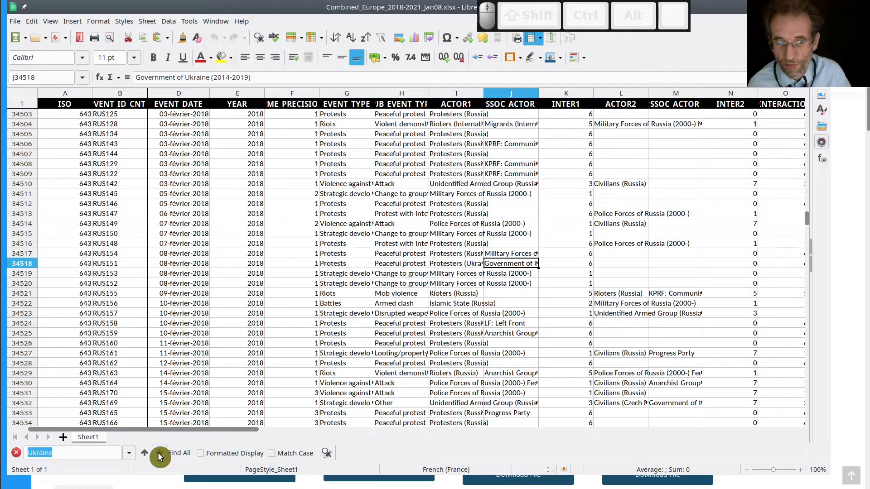
pyautogui.click(159, 454)
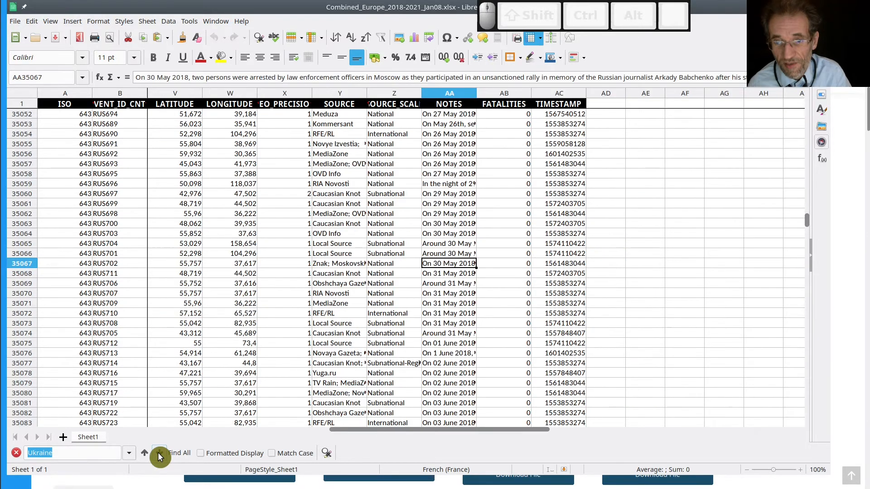
pyautogui.click(159, 454)
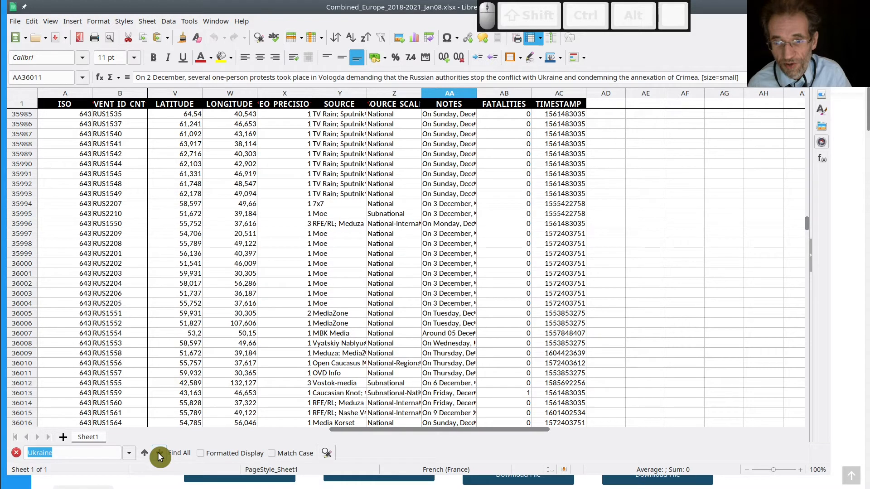
pyautogui.click(159, 454)
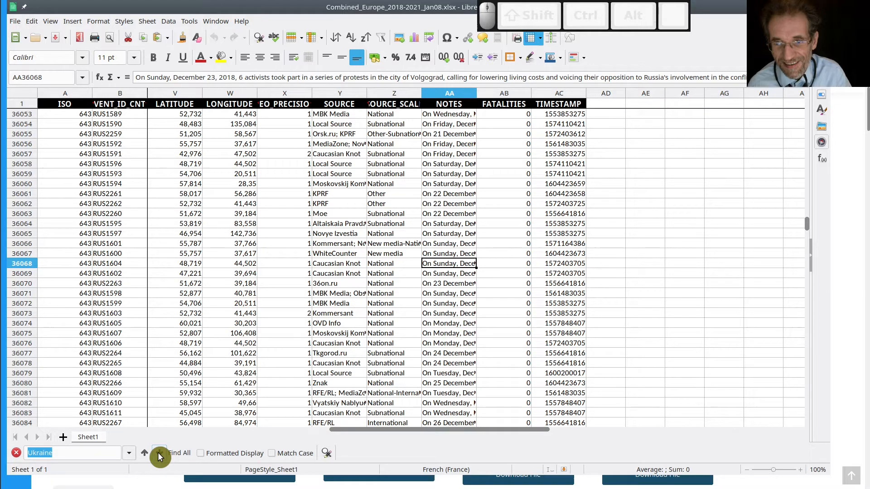
pyautogui.click(159, 453)
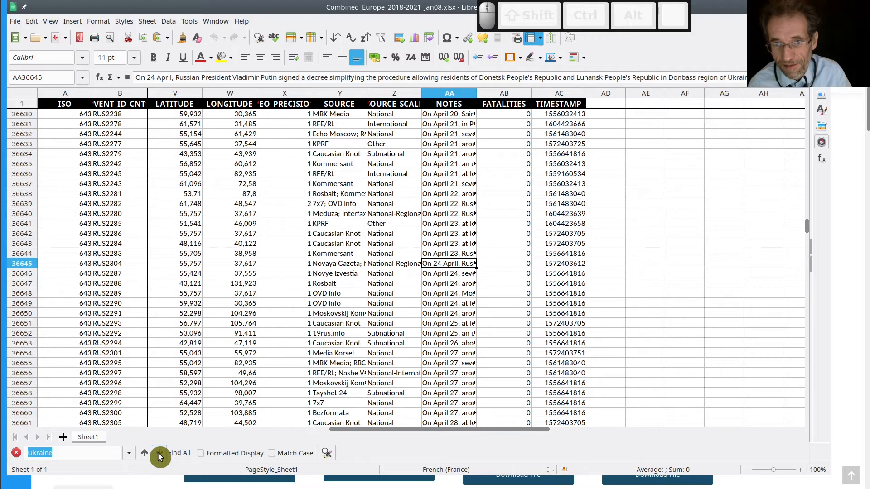
pyautogui.click(159, 453)
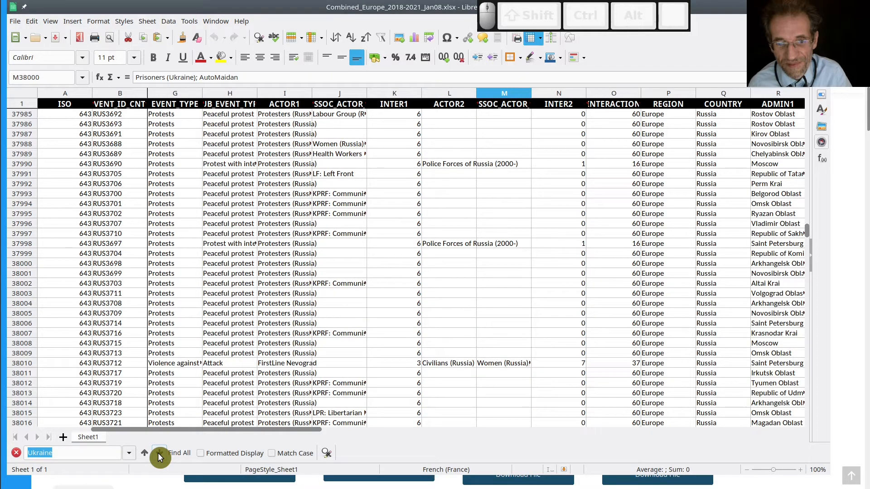
pyautogui.click(159, 453)
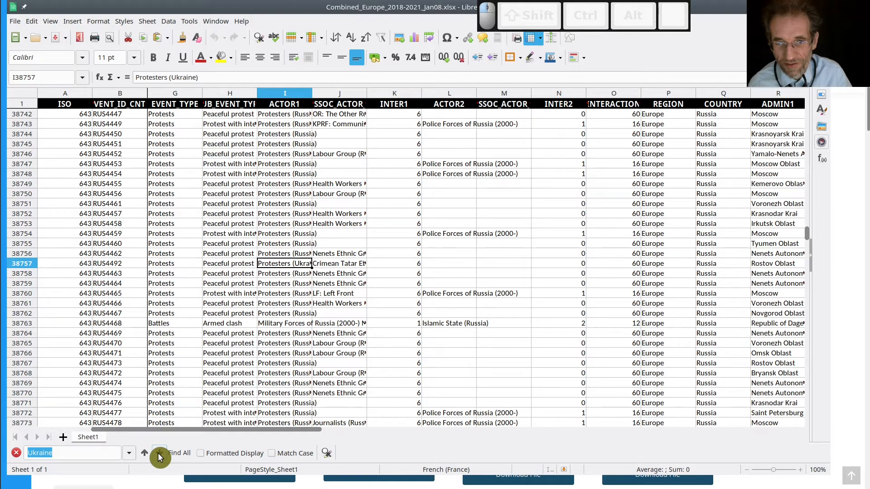
pyautogui.click(159, 453)
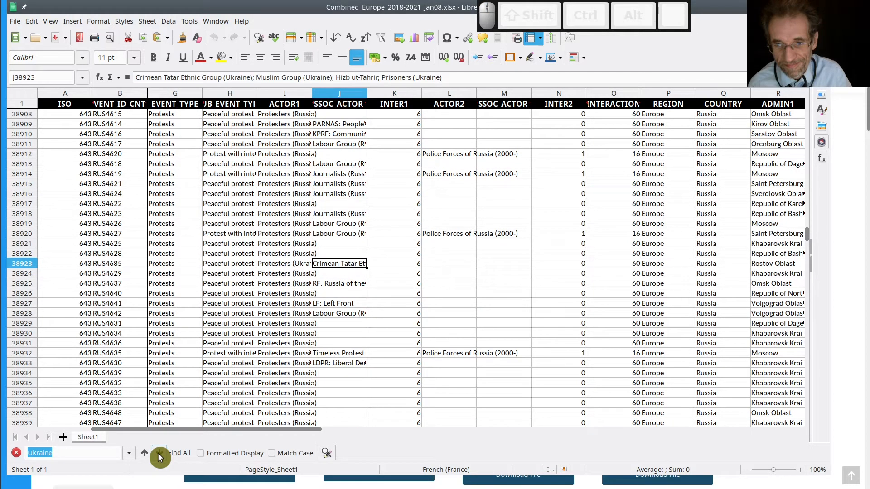
pyautogui.click(159, 453)
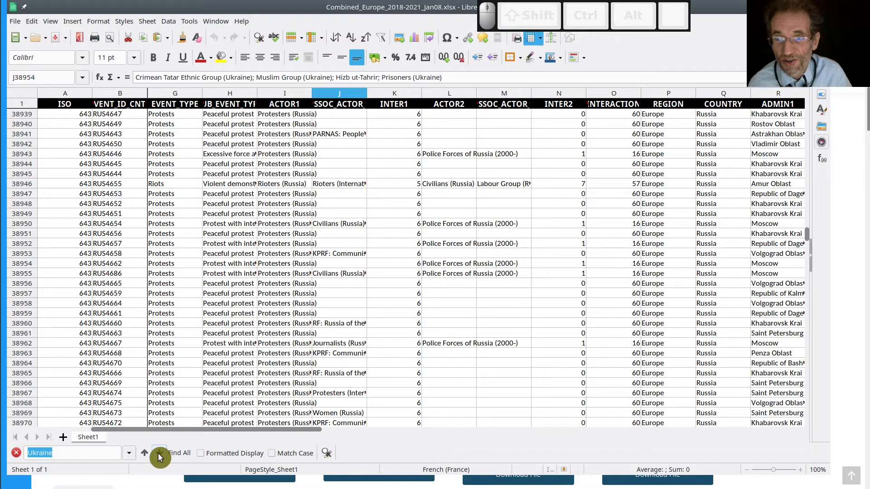
pyautogui.click(159, 454)
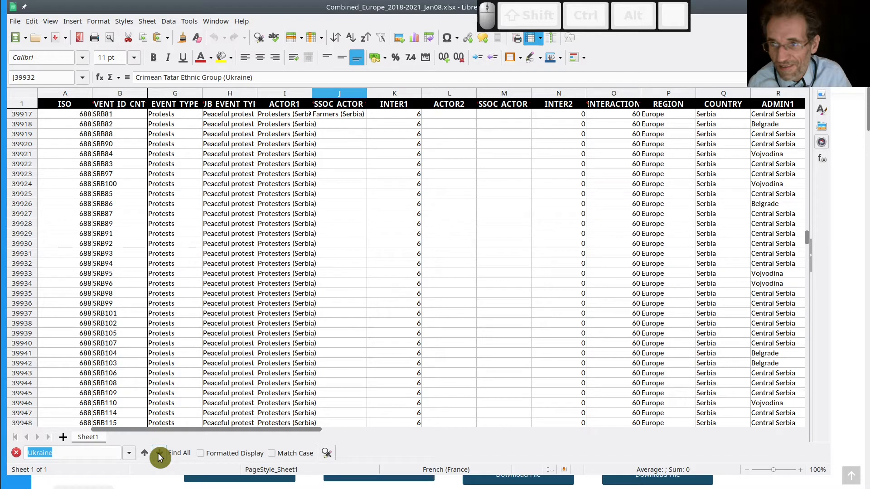
pyautogui.click(159, 455)
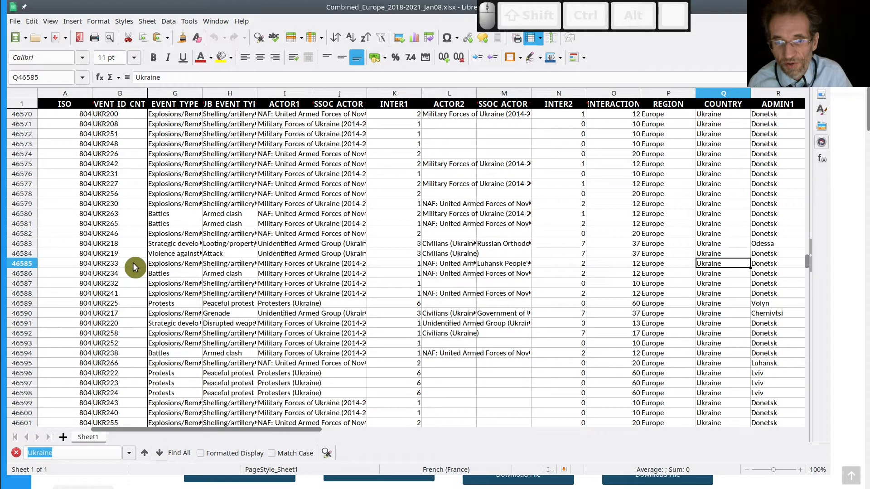
# Step: Go back up from the matched Ukraine record to locate where the block of Ukraine records begins
pyautogui.click(132, 262)
pyautogui.press('pageup')
pyautogui.press('pageup')
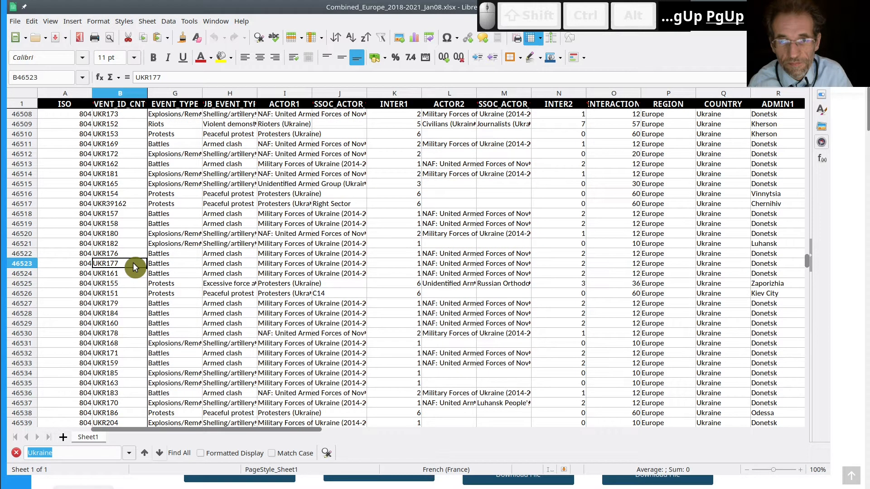
pyautogui.press('pageup')
pyautogui.press('pageup')
pyautogui.press('pageup')
pyautogui.press('pageup')
pyautogui.press('pageup')
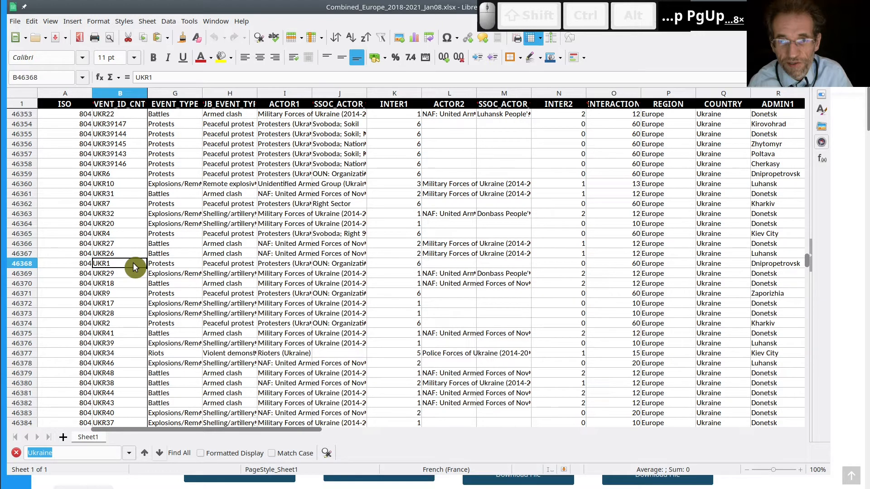
pyautogui.press('pageup')
pyautogui.press('pageup')
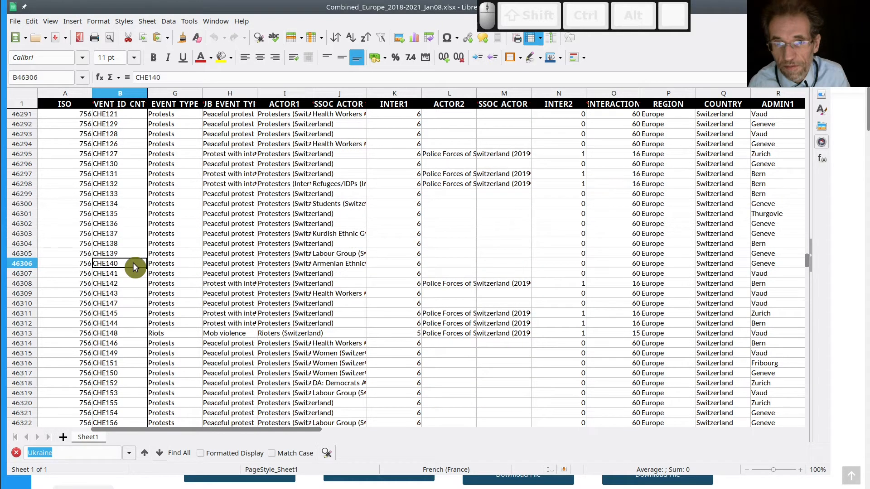
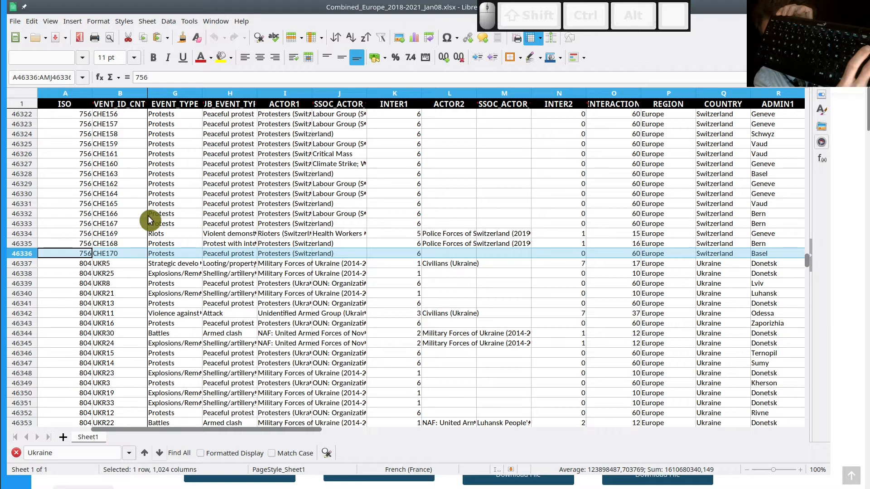
# Step: Delete rows 2 to 46336, all records above the first Ukraine event, while keeping the header row
pyautogui.hotkey('ctrl', 'shift', 'Up')
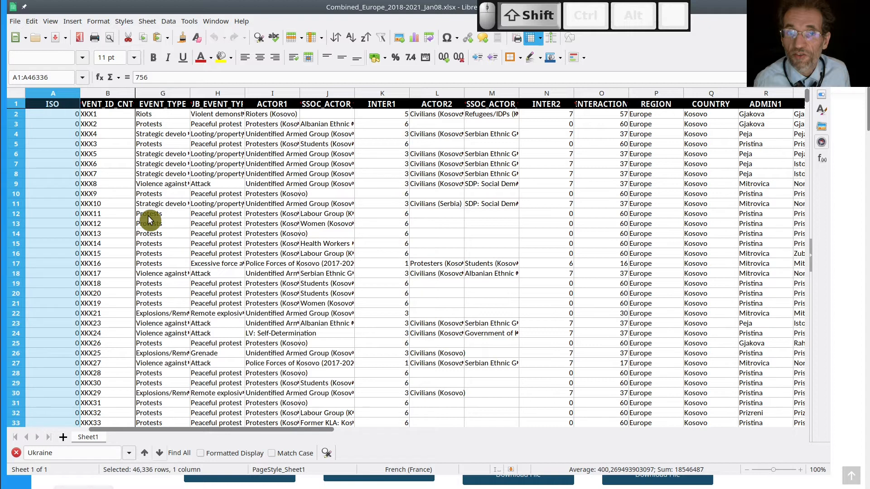
pyautogui.hotkey('shift', 'Down')
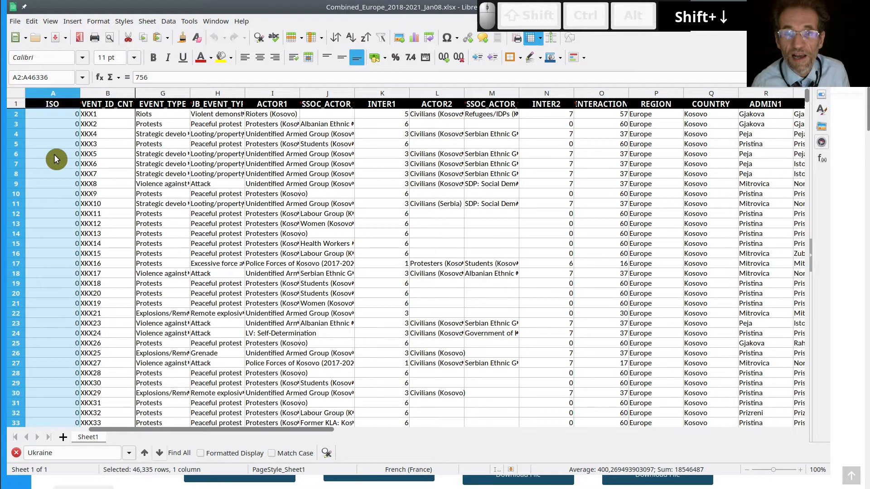
pyautogui.rightClick(16, 120)
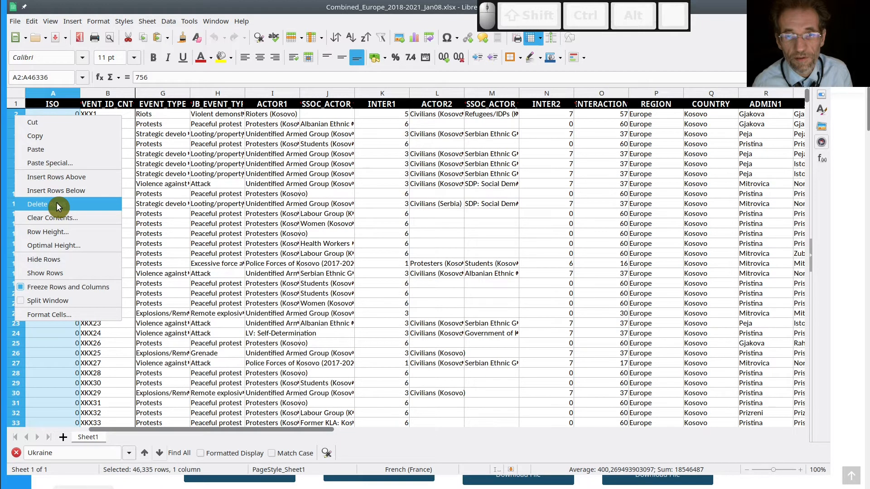
pyautogui.click(58, 205)
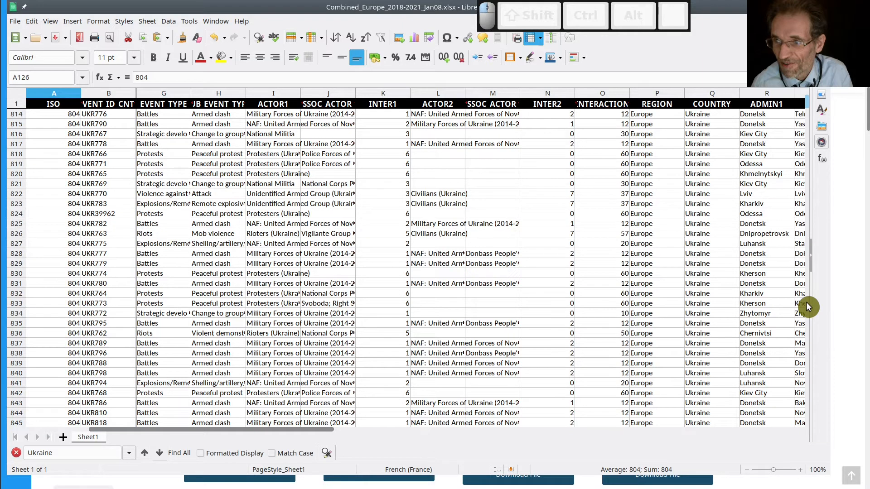
# Step: Look down through the remaining Ukraine records until past their end, into the United Kingdom records
pyautogui.moveTo(809, 308); pyautogui.dragTo(809, 341)
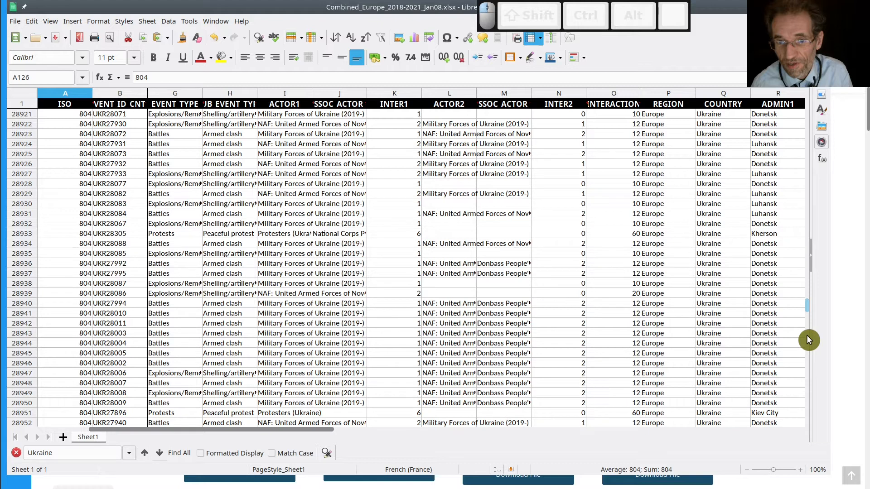
pyautogui.moveTo(809, 341); pyautogui.dragTo(808, 400)
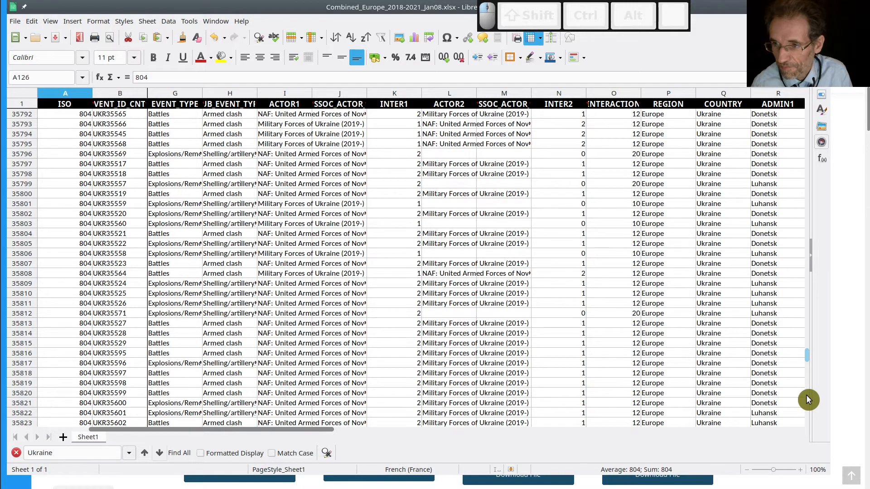
pyautogui.scroll(3, 570, 349)
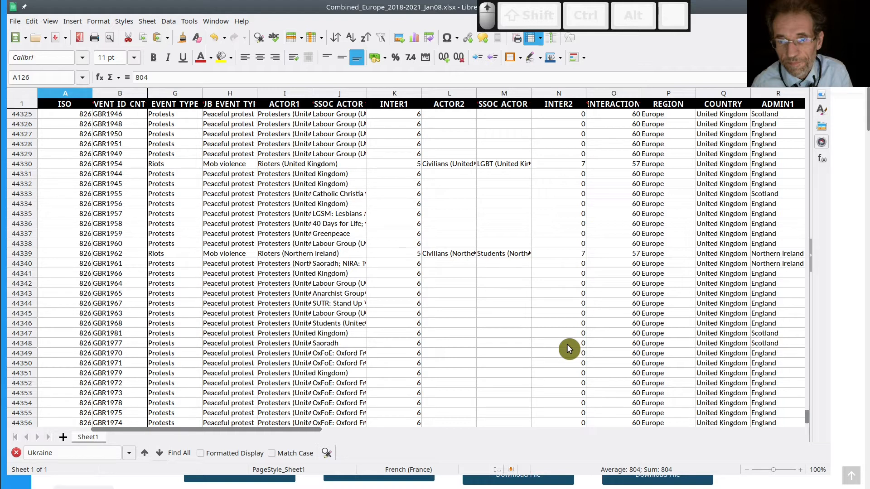
# Step: Go back up from the United Kingdom records to locate the first North Macedonia record, directly after the last Ukraine event
pyautogui.press('pageup')
pyautogui.press('pageup')
pyautogui.press('pageup')
pyautogui.press('pageup')
pyautogui.press('pageup')
pyautogui.press('pageup')
pyautogui.press('pageup')
pyautogui.press('pageup')
pyautogui.press('pageup')
pyautogui.press('pageup')
pyautogui.press('pageup')
pyautogui.click(90, 195)
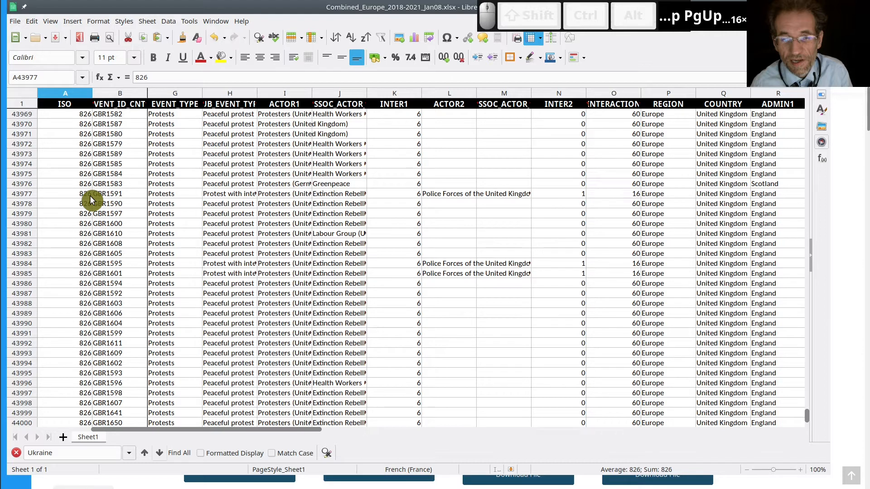
pyautogui.press('pageup')
pyautogui.press('pageup')
pyautogui.press('pageup')
pyautogui.press('pageup')
pyautogui.press('pageup')
pyautogui.press('pageup')
pyautogui.press('pageup')
pyautogui.press('pageup')
pyautogui.press('pageup')
pyautogui.press('pageup')
pyautogui.press('pageup')
pyautogui.press('pageup')
pyautogui.press('pageup')
pyautogui.press('pageup')
pyautogui.press('pageup')
pyautogui.press('pageup')
pyautogui.press('pageup')
pyautogui.press('pageup')
pyautogui.press('pageup')
pyautogui.press('pageup')
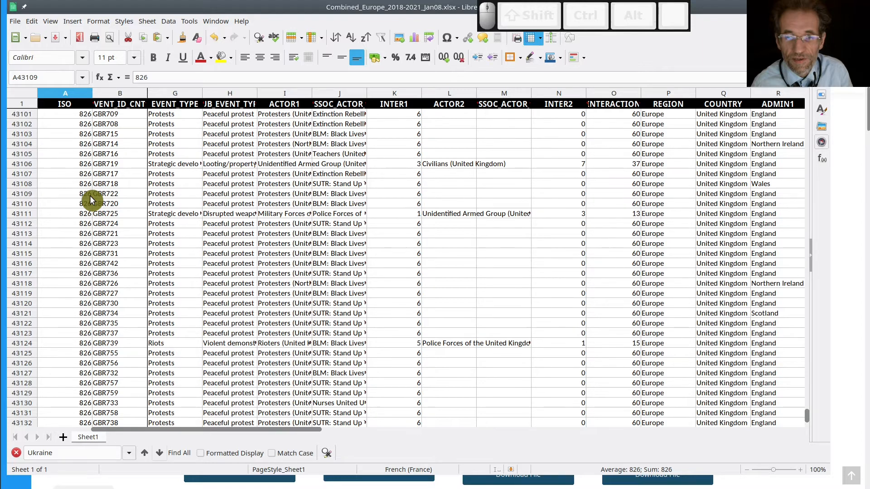
pyautogui.press('pageup')
pyautogui.press('pageup')
pyautogui.press('pageup')
pyautogui.press('pageup')
pyautogui.press('pageup')
pyautogui.press('pageup')
pyautogui.press('pageup')
pyautogui.press('pageup')
pyautogui.press('pageup')
pyautogui.press('pageup')
pyautogui.press('pageup')
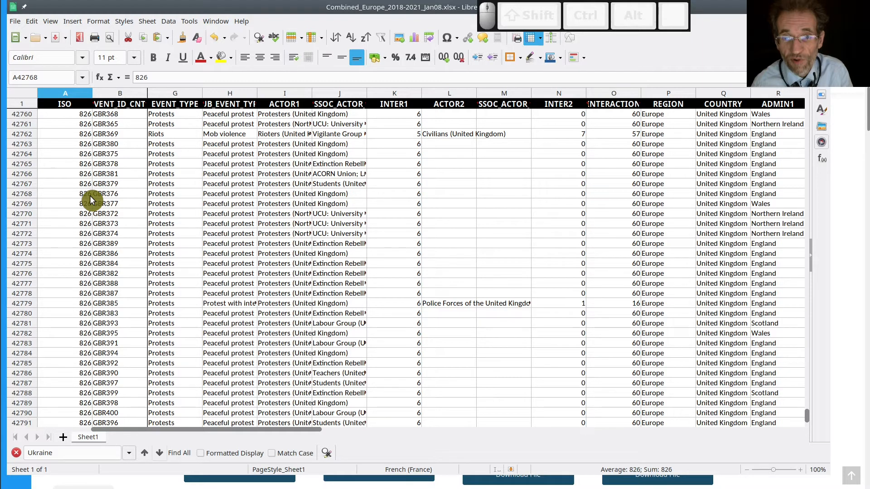
pyautogui.press('pageup')
pyautogui.press('pageup')
pyautogui.press('pageup')
pyautogui.press('pageup')
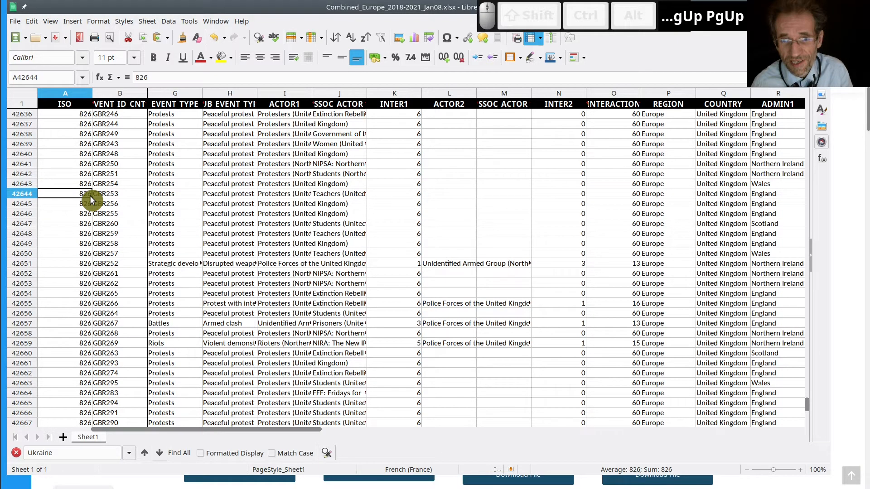
pyautogui.press('pageup')
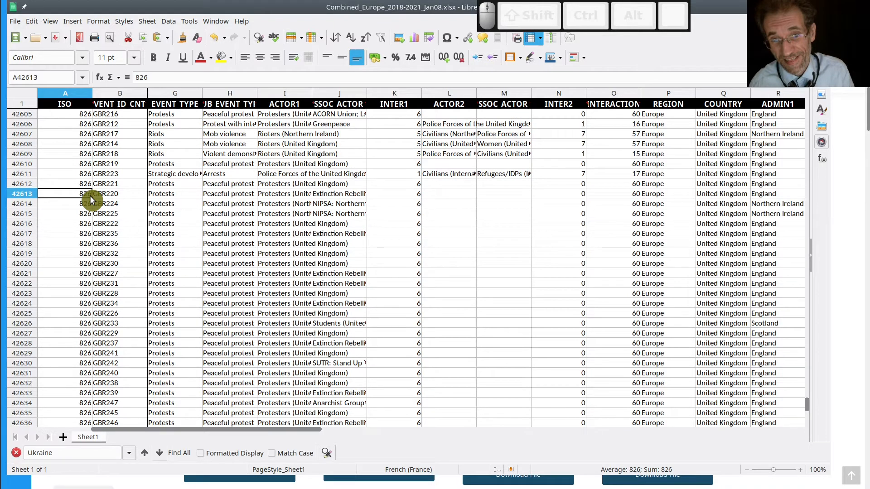
pyautogui.press('pageup')
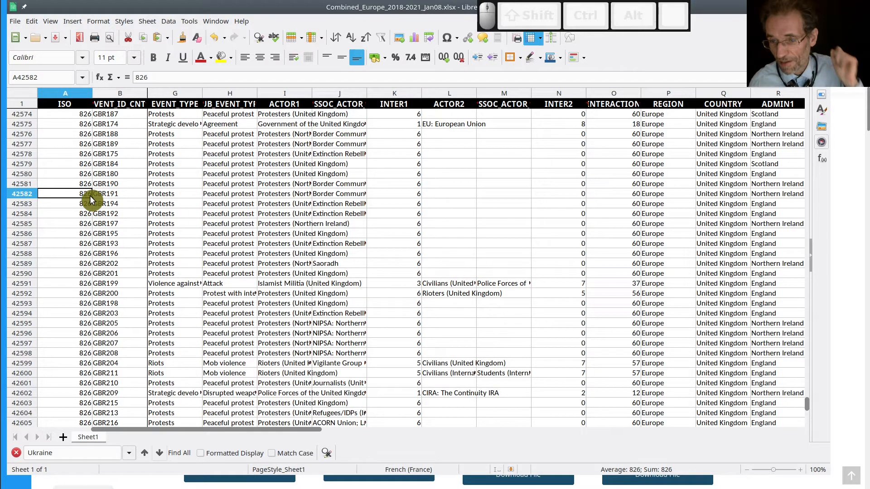
pyautogui.press('pageup')
pyautogui.press('pageup')
pyautogui.press('pageup')
pyautogui.press('pageup')
pyautogui.press('pageup')
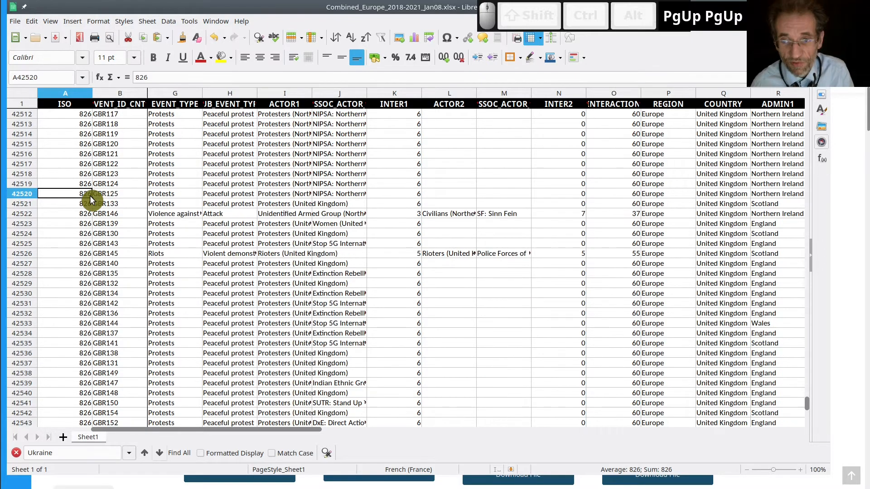
pyautogui.press('pageup')
pyautogui.press('pageup')
pyautogui.press('pageup')
pyautogui.press('pageup')
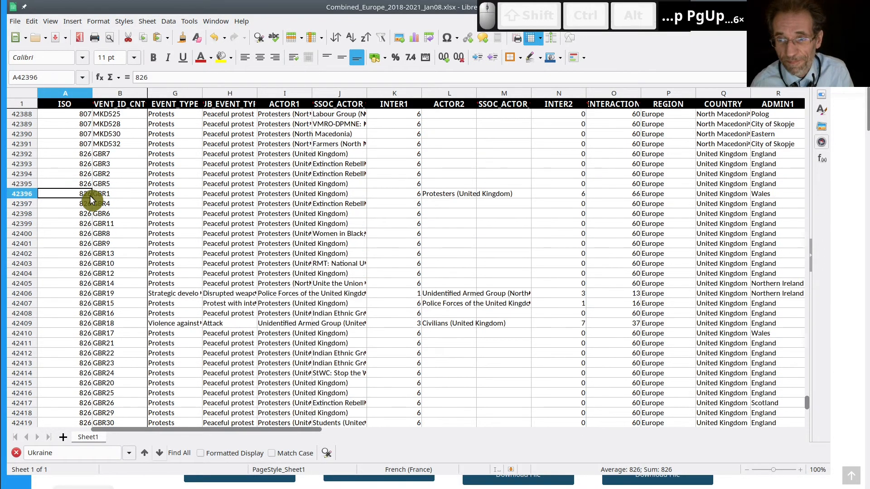
pyautogui.press('pageup')
pyautogui.press('pageup')
pyautogui.press('pageup')
pyautogui.press('pageup')
pyautogui.press('pageup')
pyautogui.press('pageup')
pyautogui.press('pageup')
pyautogui.press('pageup')
pyautogui.press('pageup')
pyautogui.press('pageup')
pyautogui.press('pageup')
pyautogui.press('pageup')
pyautogui.press('pageup')
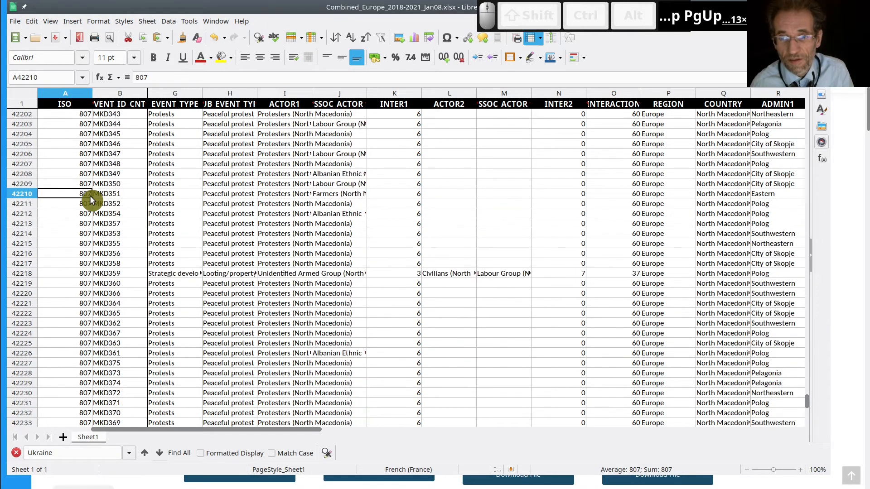
pyautogui.press('pageup')
pyautogui.press('pageup')
pyautogui.press('pageup')
pyautogui.press('pageup')
pyautogui.press('pageup')
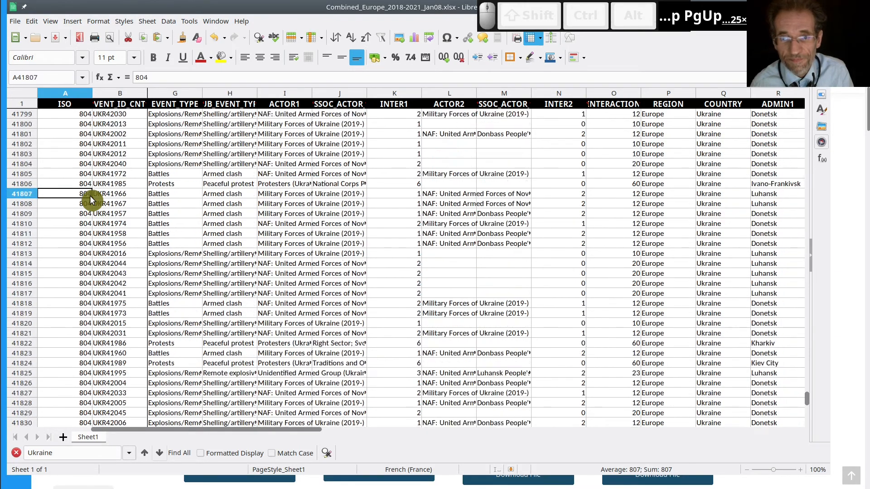
pyautogui.press('pagedown')
pyautogui.press('pagedown')
pyautogui.press('pagedown')
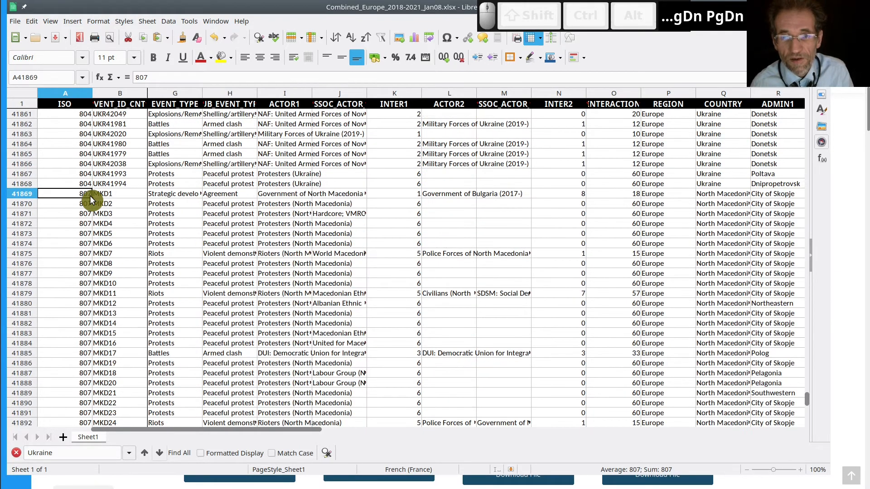
# Step: Delete rows 41869 to 44786, all records below the last Ukraine event, and return to the start of the sheet
pyautogui.click(22, 195)
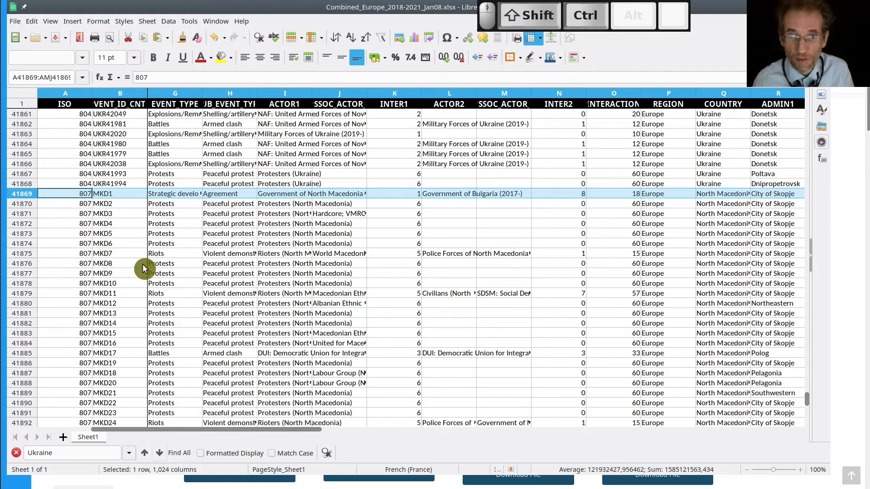
pyautogui.hotkey('ctrl', 'shift', 'Down')
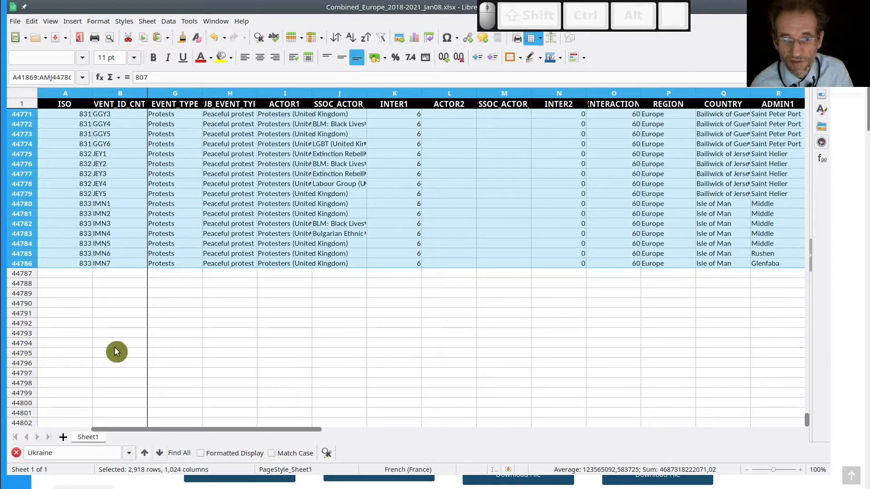
pyautogui.rightClick(17, 268)
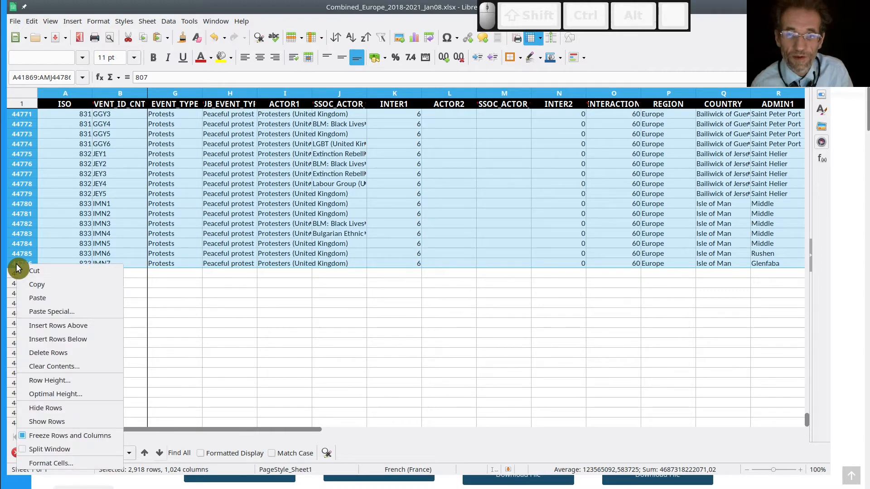
pyautogui.click(53, 353)
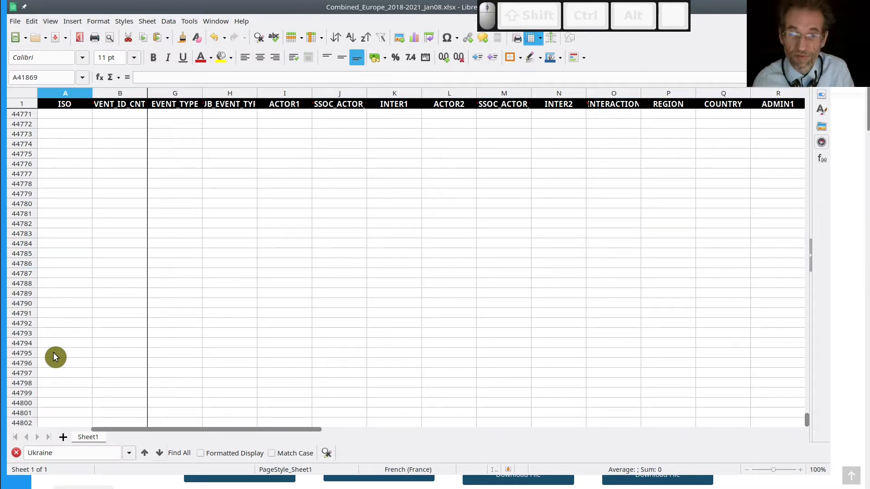
pyautogui.click(60, 285)
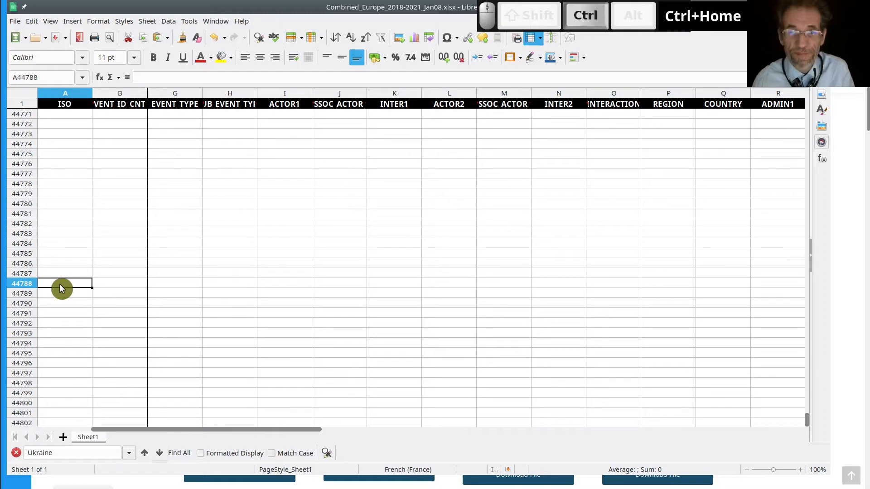
pyautogui.hotkey('ctrl', 'Home')
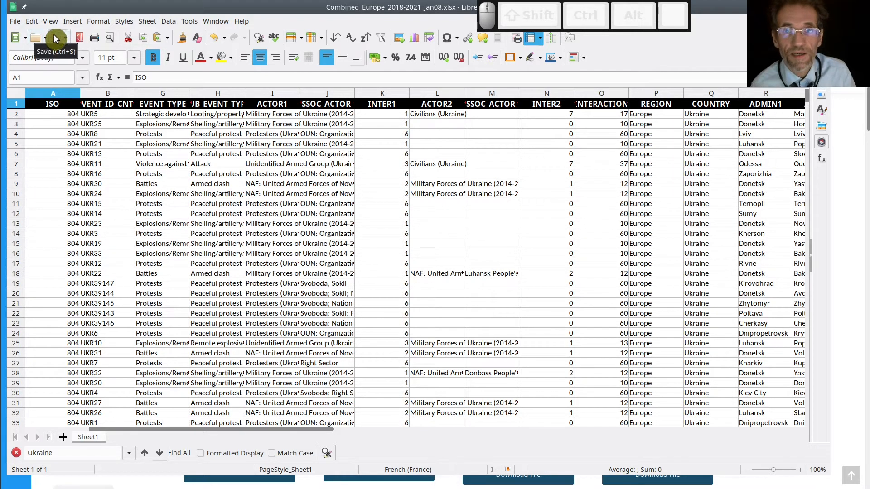
pyautogui.click(16, 21)
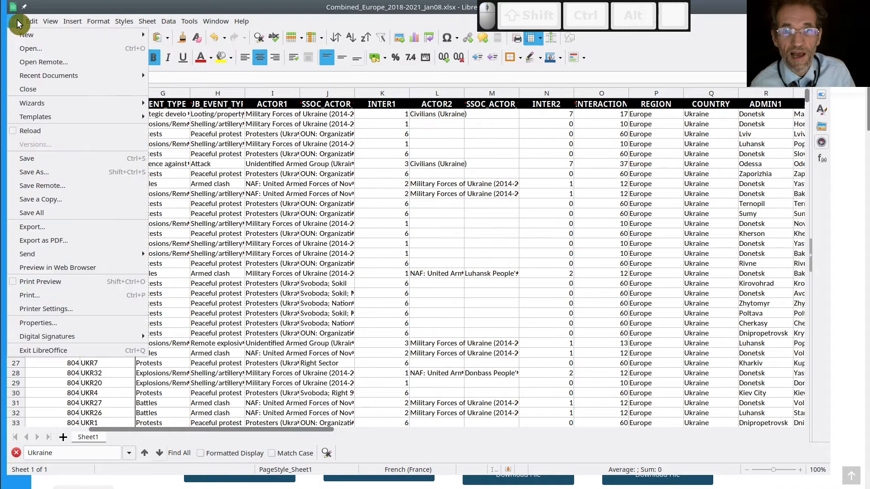
pyautogui.click(62, 173)
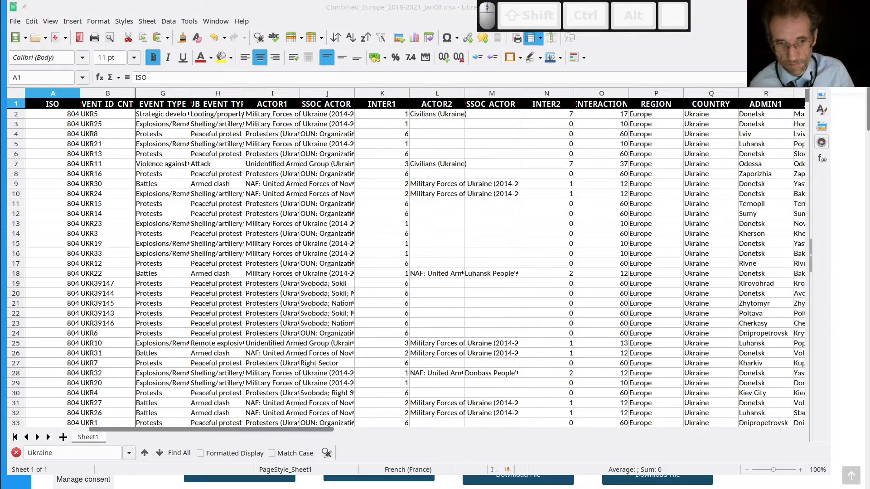
pyautogui.click(18, 22)
pyautogui.click(16, 22)
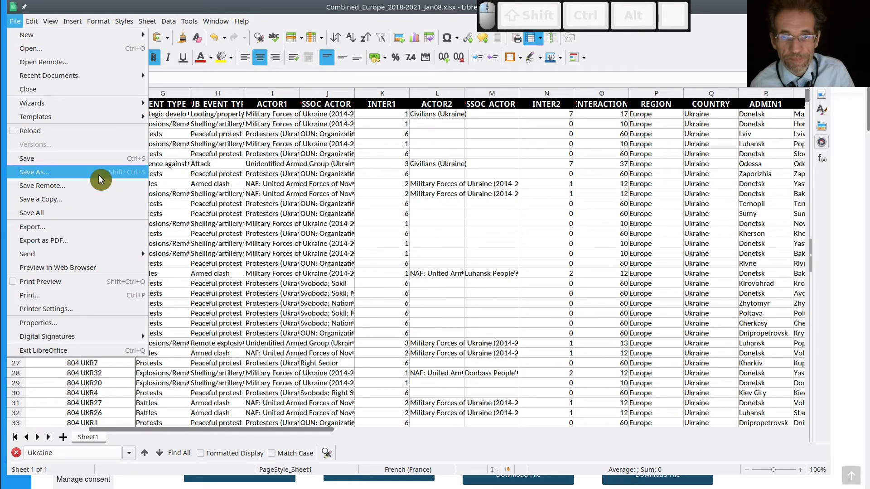
pyautogui.press('Escape')
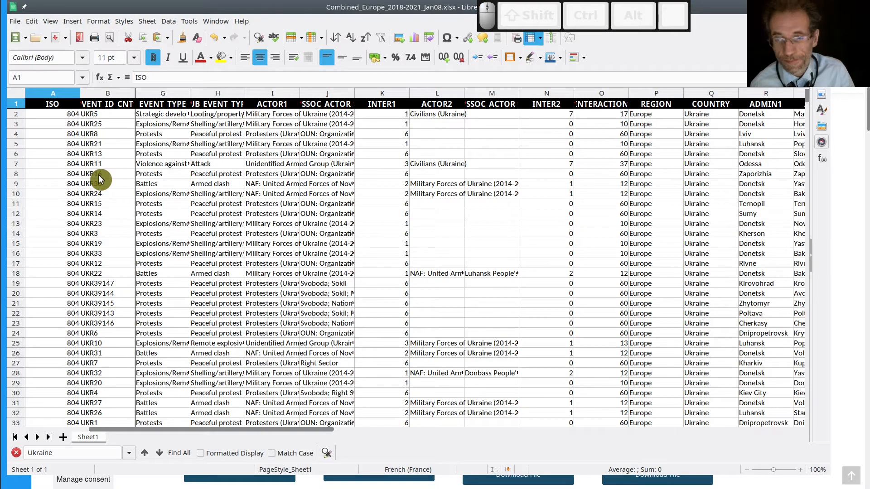
# Step: Save the spreadsheet under the new name Combined_Europe_2018-2021_Jan08_Ukraine in the Europe folder, keeping the Excel 2007-365 format
pyautogui.hotkey('ctrl', 'shift', 's')
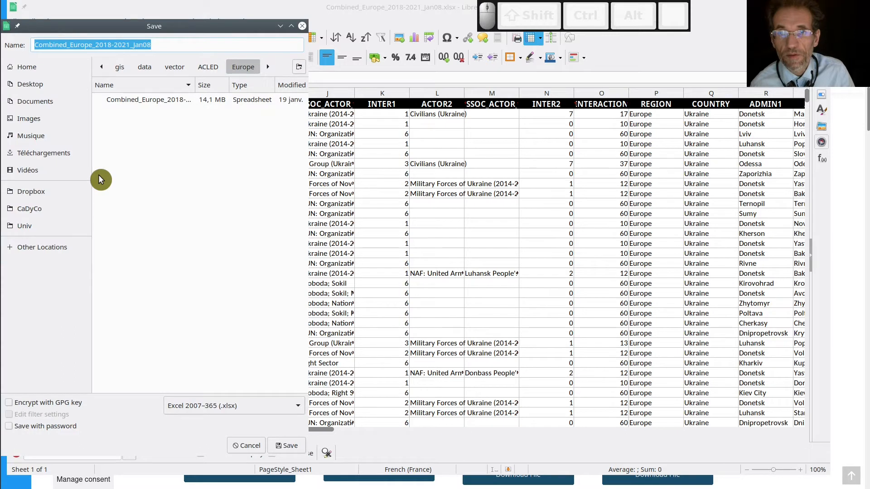
pyautogui.click(172, 44)
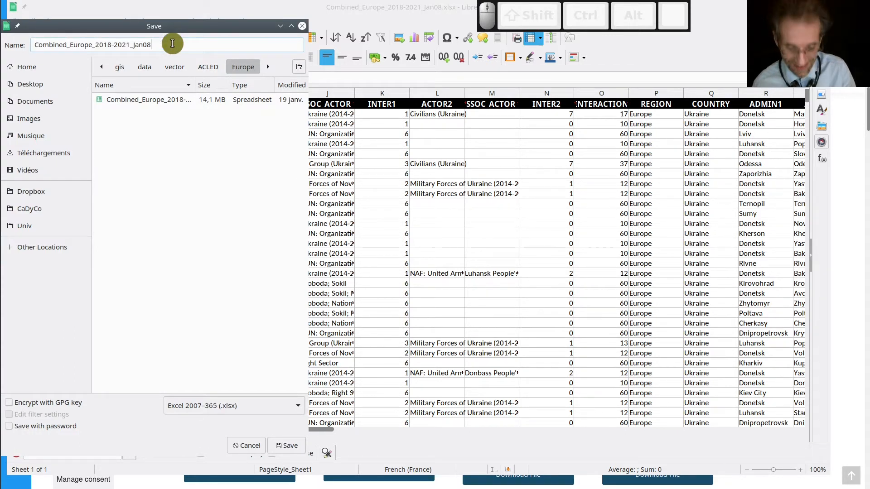
pyautogui.write('_Ukra')
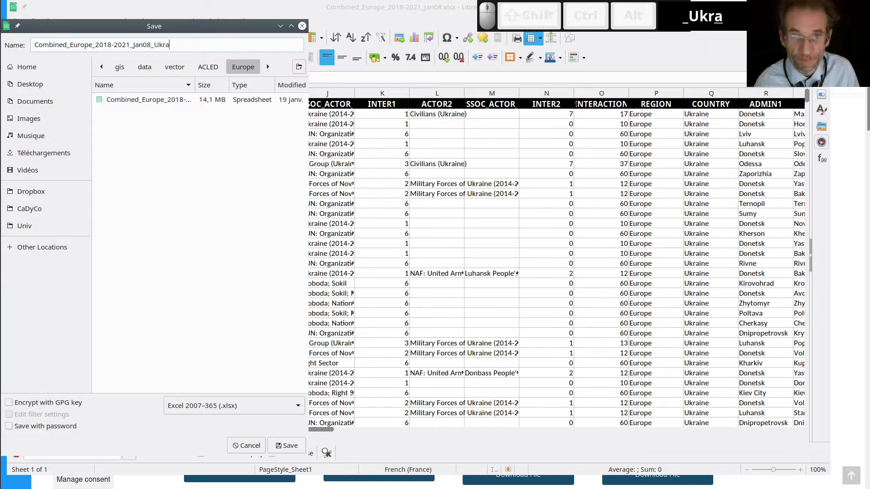
pyautogui.write('ine')
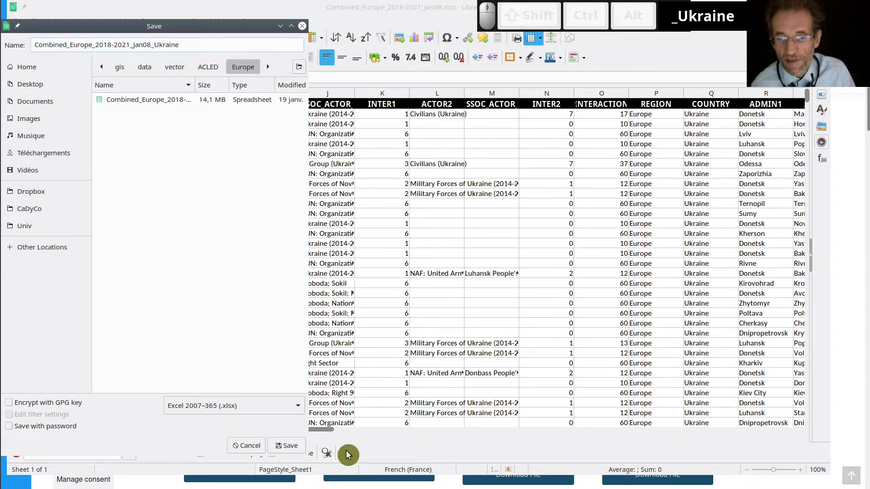
pyautogui.click(297, 446)
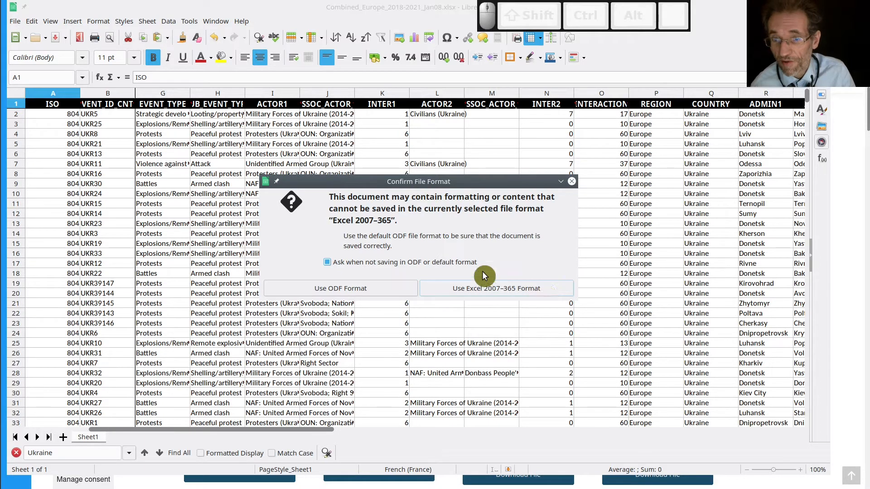
pyautogui.click(535, 292)
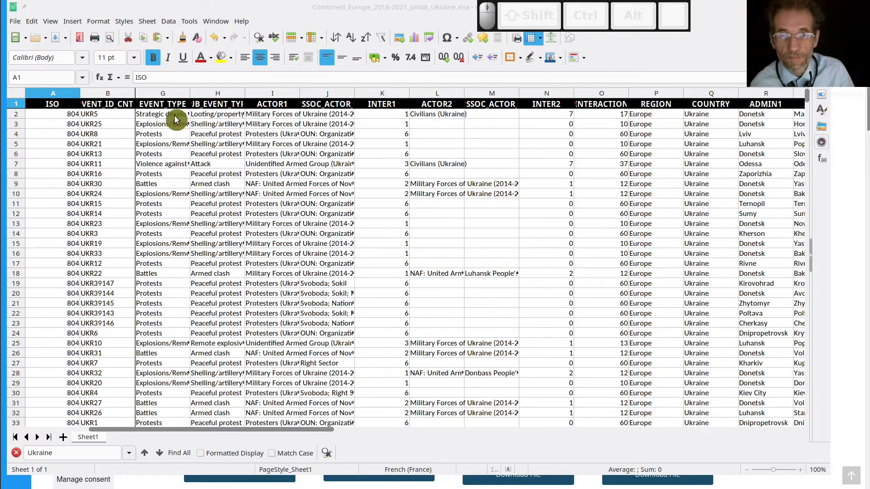
# Step: Start saving a copy of the Ukraine spreadsheet in the Europe folder with the Text CSV (.csv) format
pyautogui.click(18, 25)
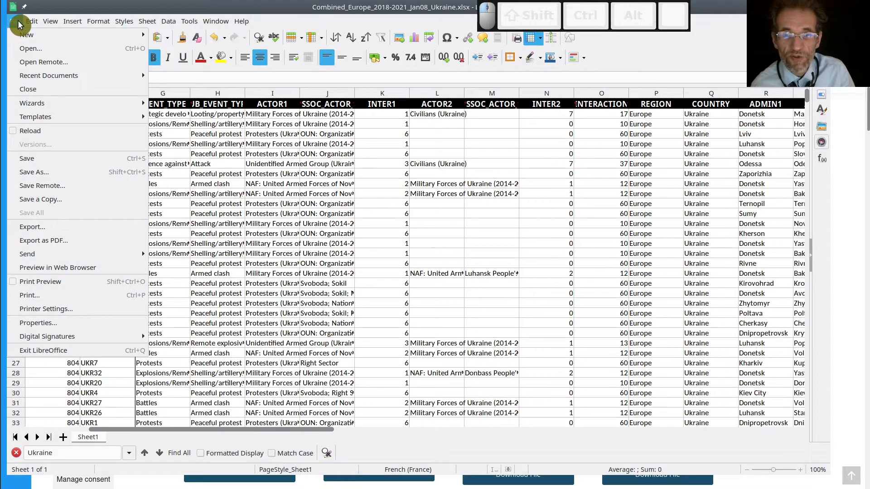
pyautogui.press('Right')
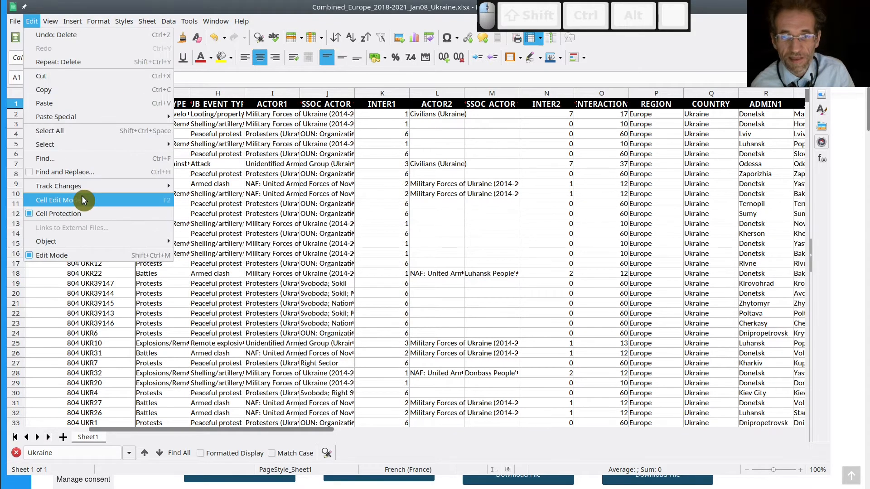
pyautogui.click(13, 26)
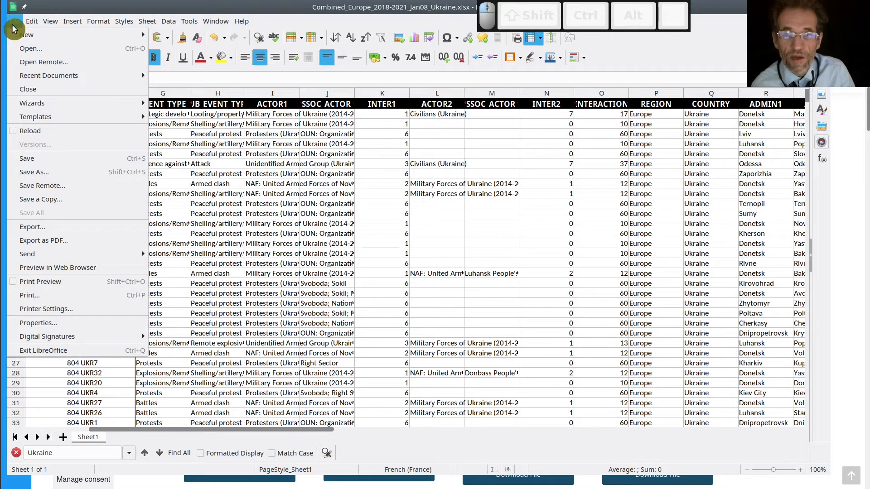
pyautogui.click(79, 202)
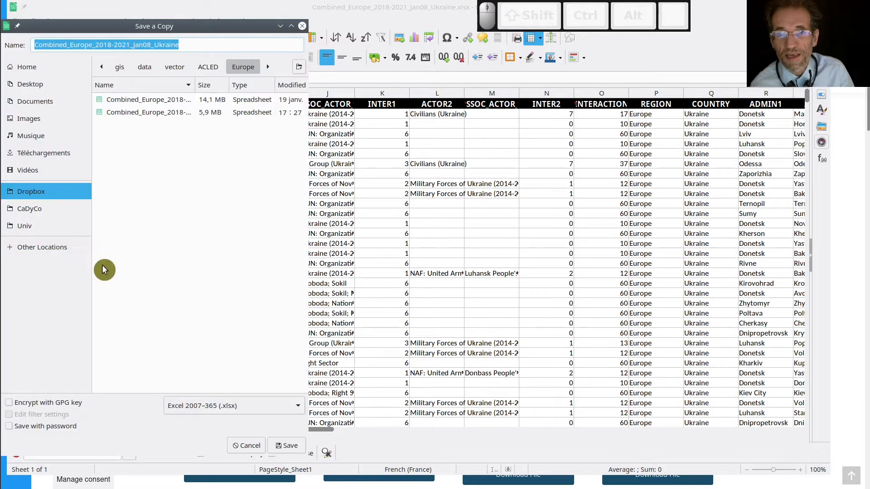
pyautogui.click(298, 406)
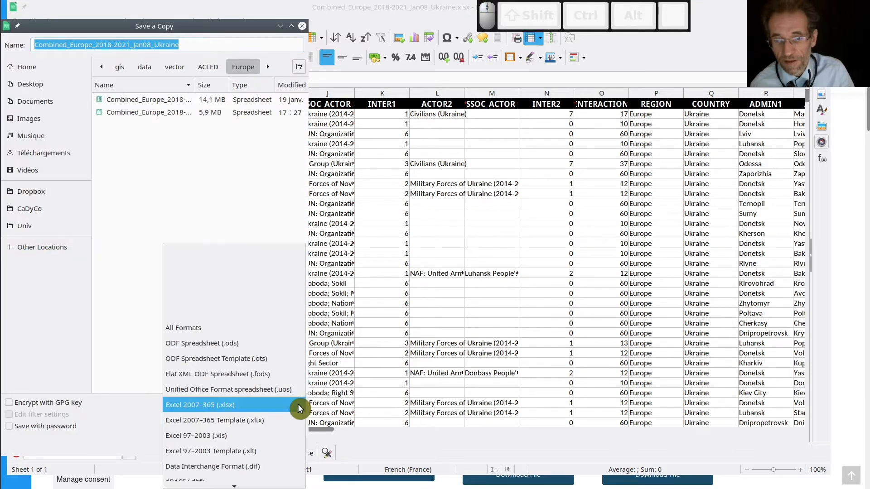
pyautogui.scroll(-1, 300, 407)
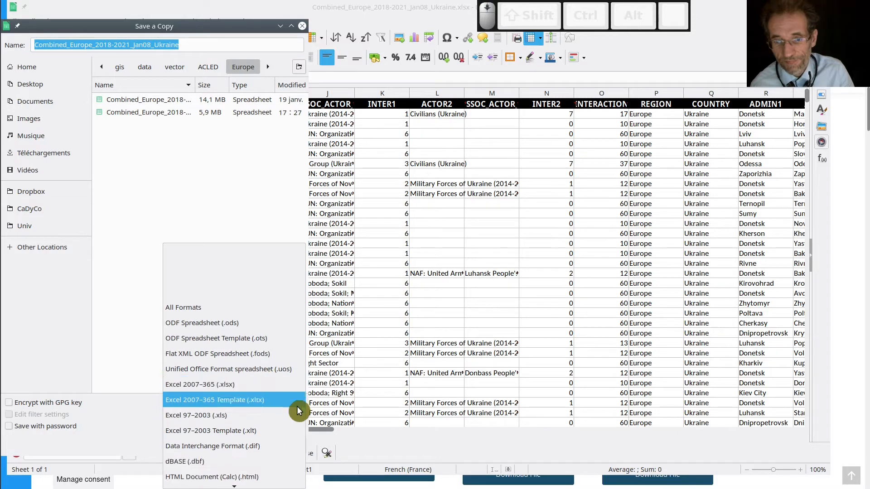
pyautogui.scroll(-4, 299, 411)
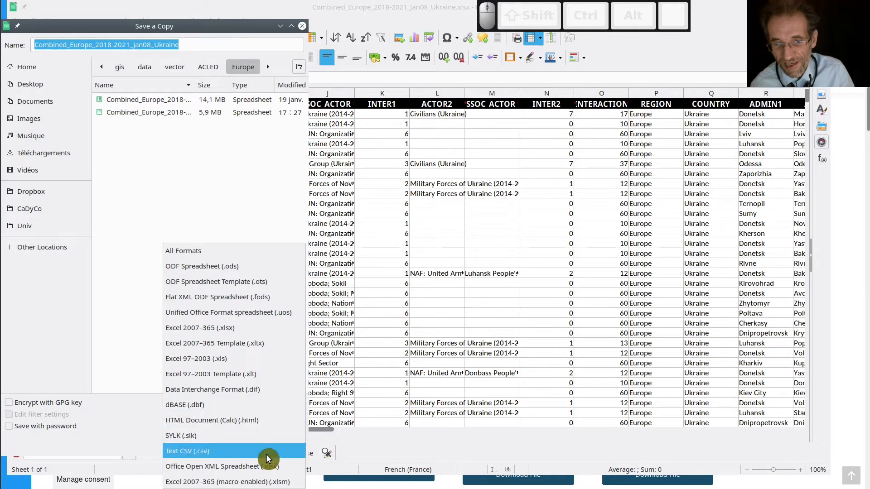
pyautogui.click(267, 455)
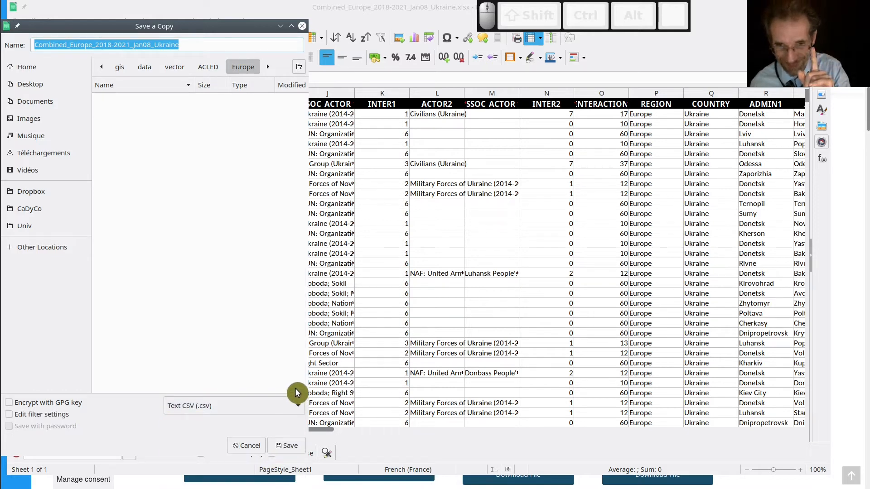
# Step: Enable editing of the filter settings and confirm the CSV copy to bring up its text export options
pyautogui.click(61, 415)
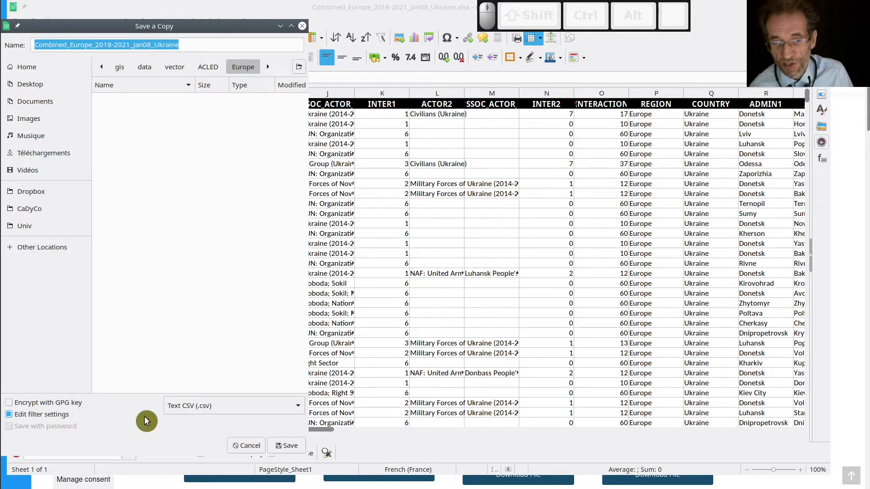
pyautogui.moveTo(307, 455); pyautogui.dragTo(379, 431)
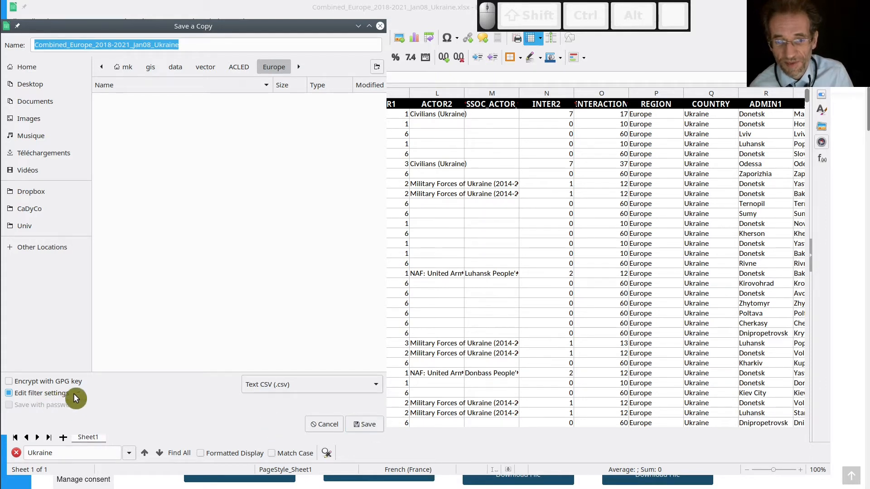
pyautogui.click(379, 429)
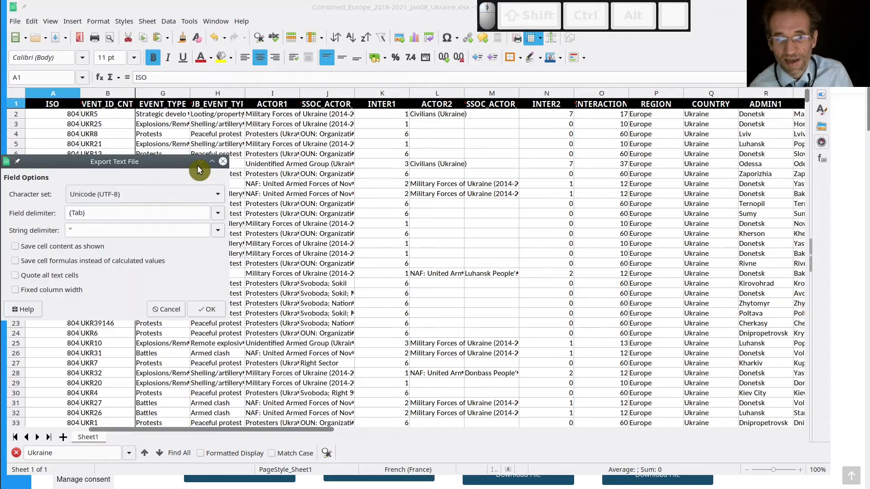
# Step: Look through the character sets available for the text export, leaving Unicode (UTF-8) selected
pyautogui.moveTo(174, 161); pyautogui.dragTo(335, 155)
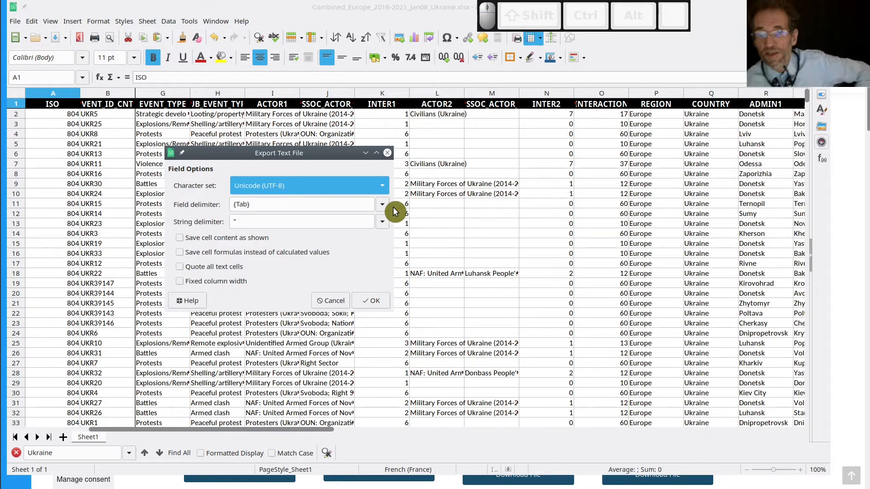
pyautogui.click(382, 188)
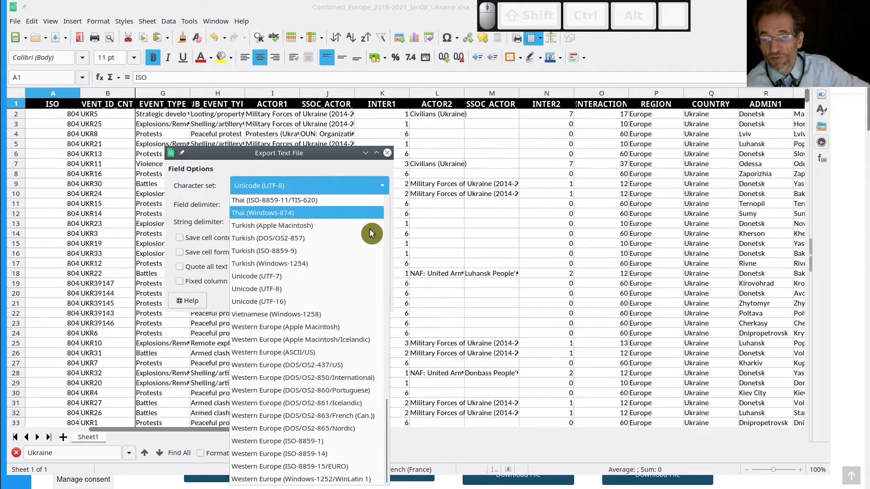
pyautogui.scroll(7, 366, 239)
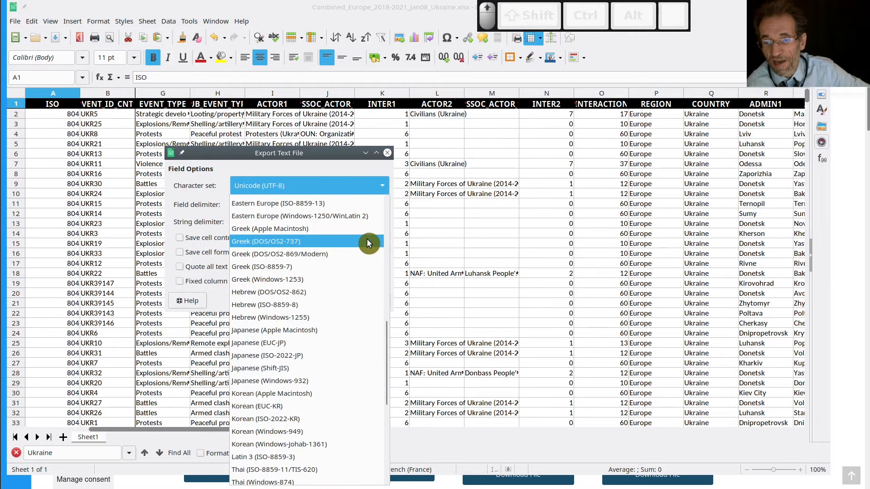
pyautogui.scroll(10, 366, 238)
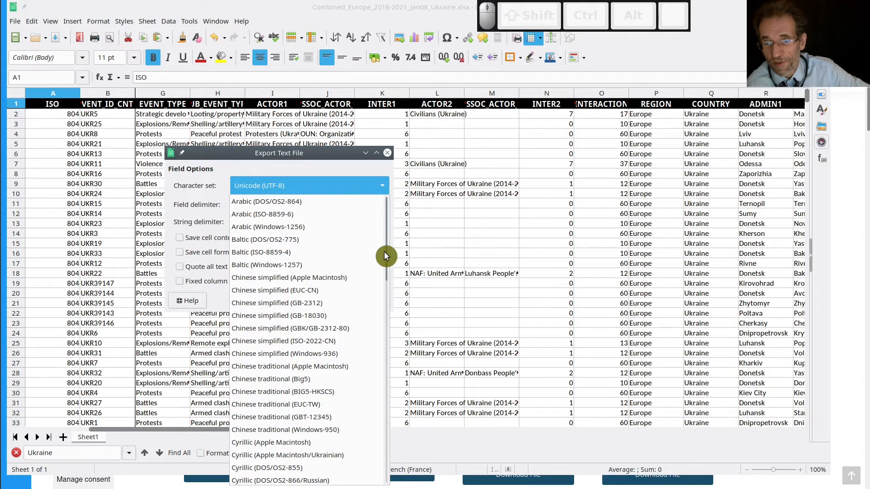
pyautogui.scroll(-1, 388, 301)
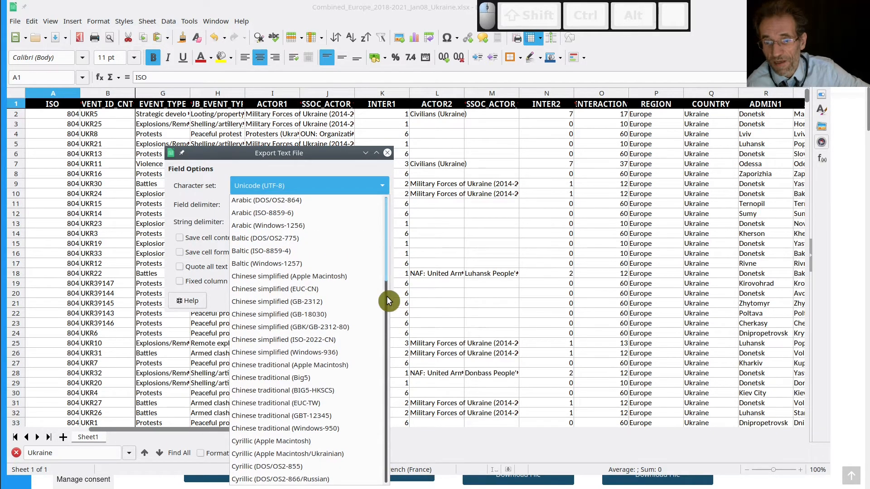
pyautogui.scroll(1, 388, 301)
pyautogui.moveTo(396, 416); pyautogui.dragTo(383, 479)
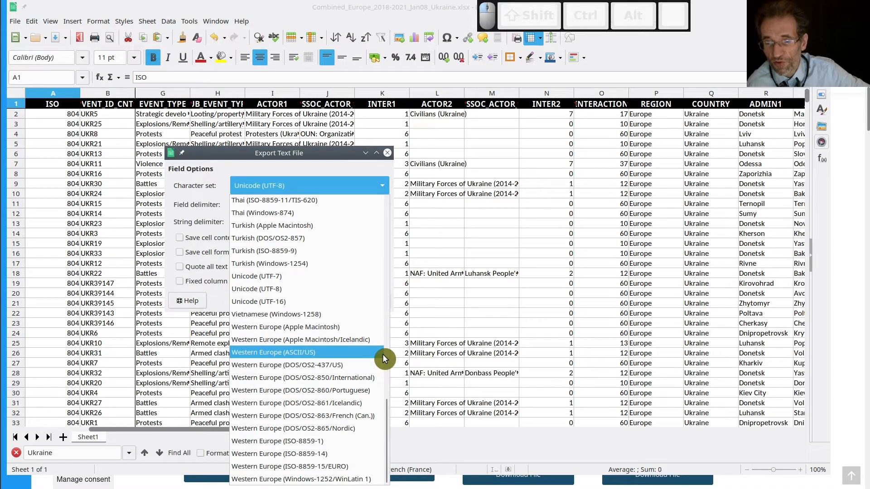
pyautogui.click(324, 157)
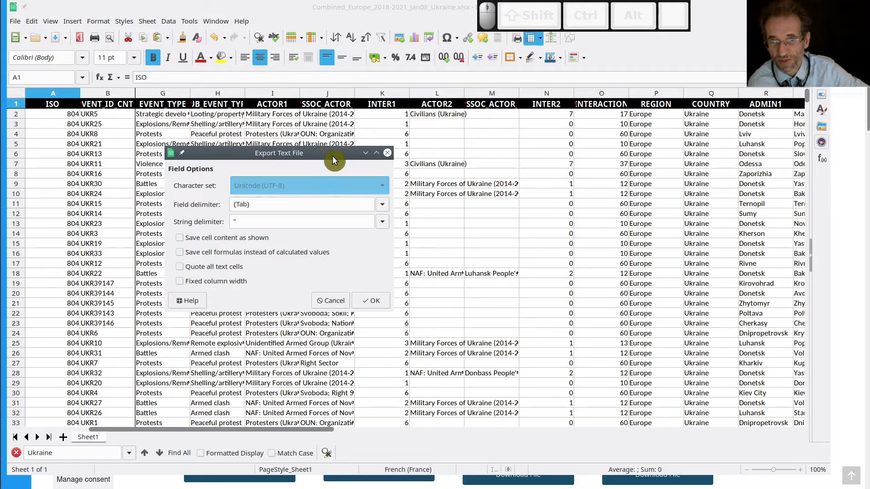
pyautogui.moveTo(333, 156); pyautogui.dragTo(359, 166)
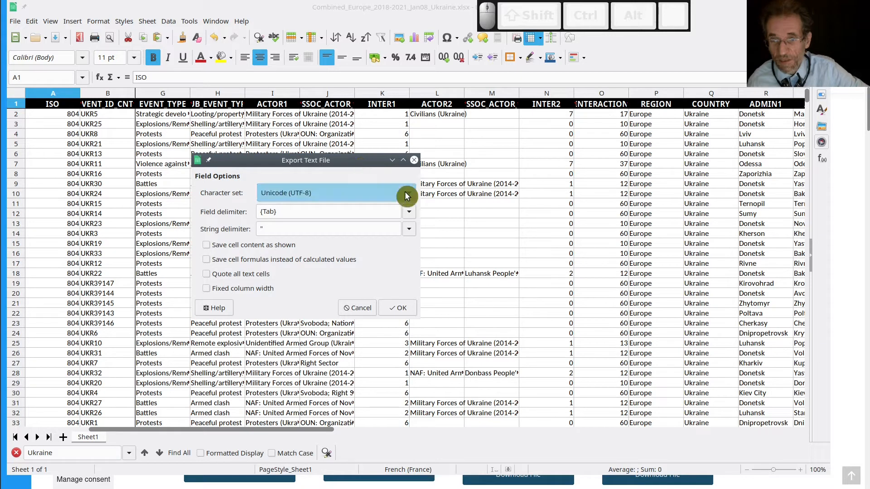
pyautogui.moveTo(374, 164); pyautogui.dragTo(383, 161)
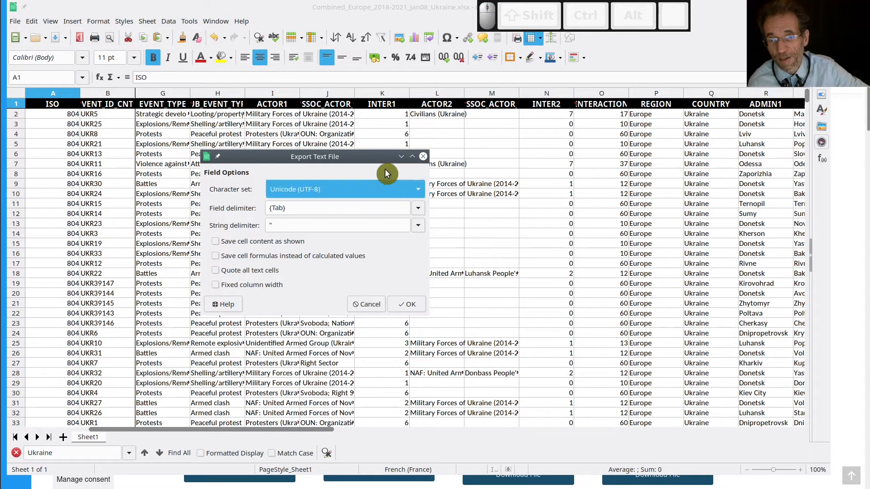
# Step: Review the field delimiter choices, then try quoting all text cells and using a semicolon as the field delimiter
pyautogui.click(418, 214)
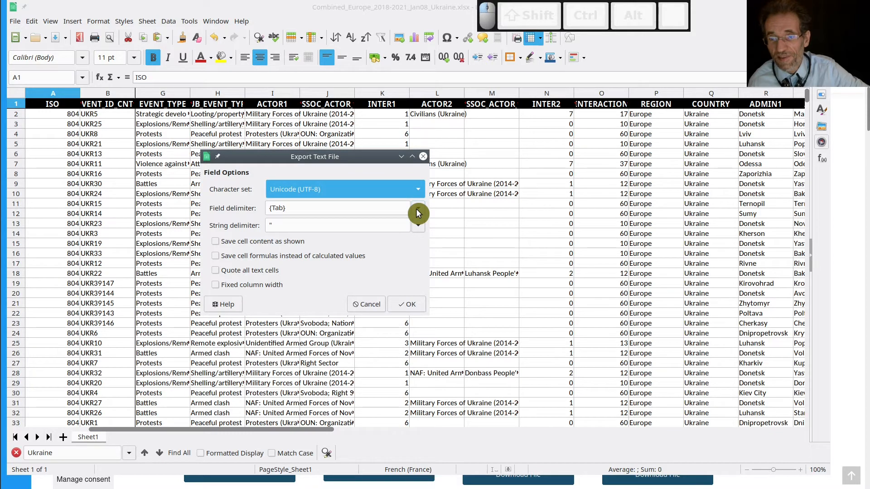
pyautogui.click(417, 213)
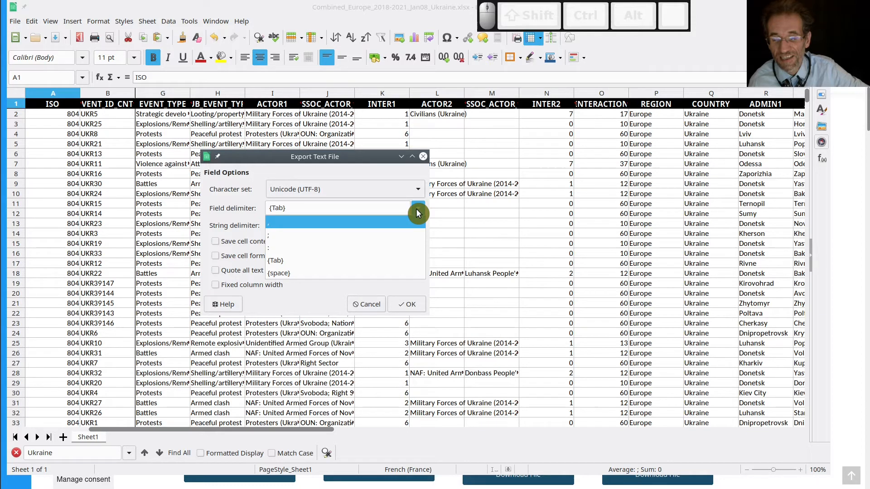
pyautogui.click(379, 155)
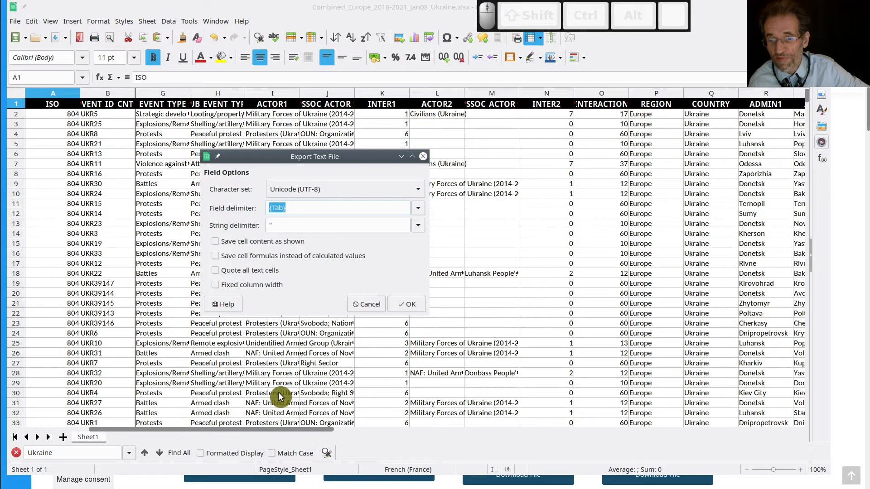
pyautogui.click(247, 273)
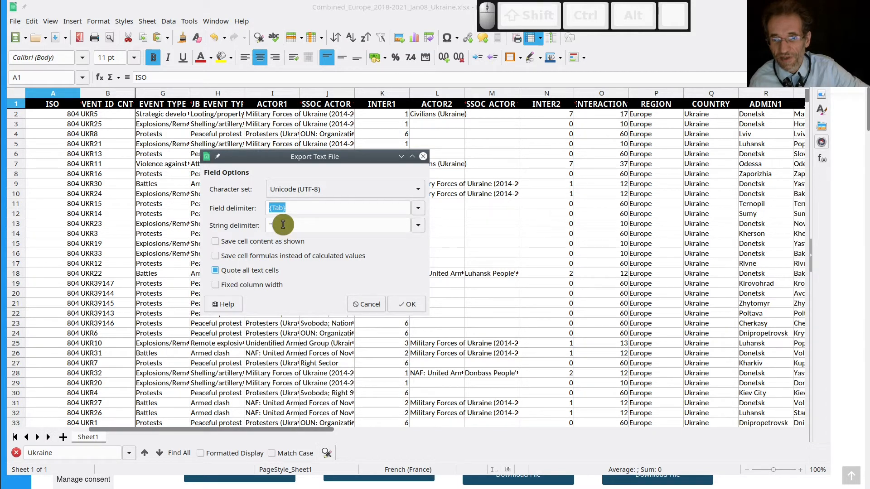
pyautogui.click(419, 211)
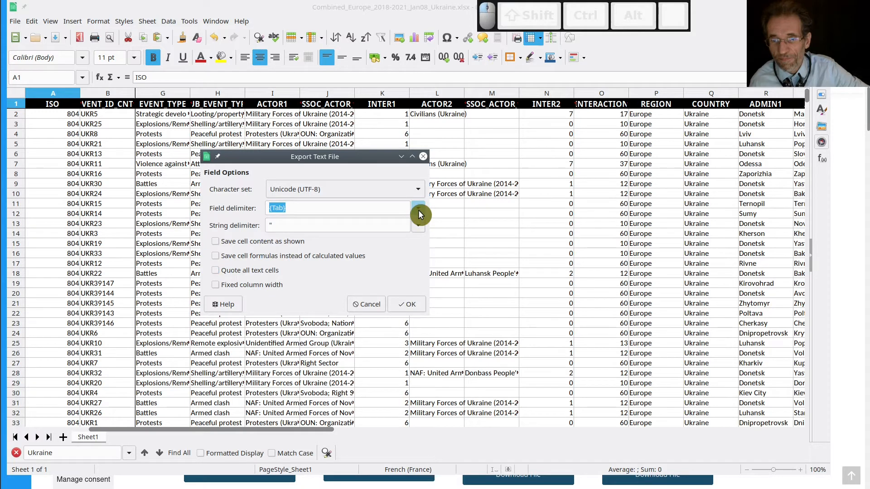
pyautogui.press('BackSpace')
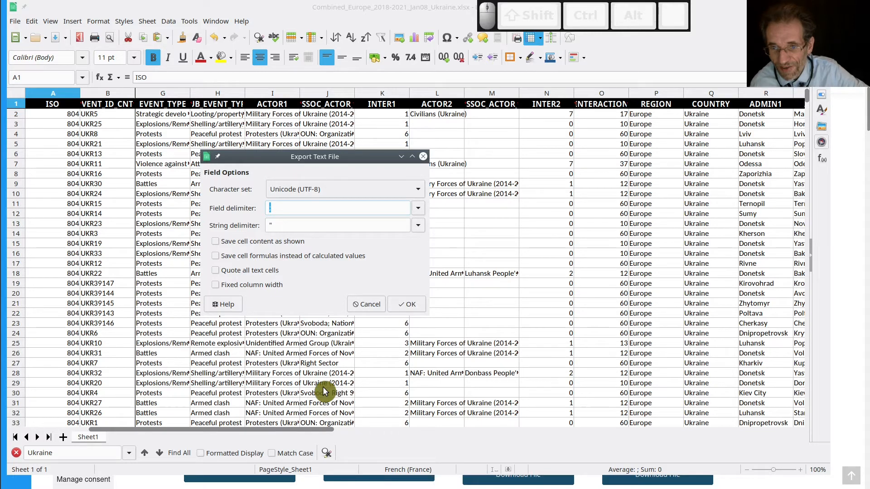
# Step: Set the field delimiter to {Tab} and export the CSV copy
pyautogui.click(418, 208)
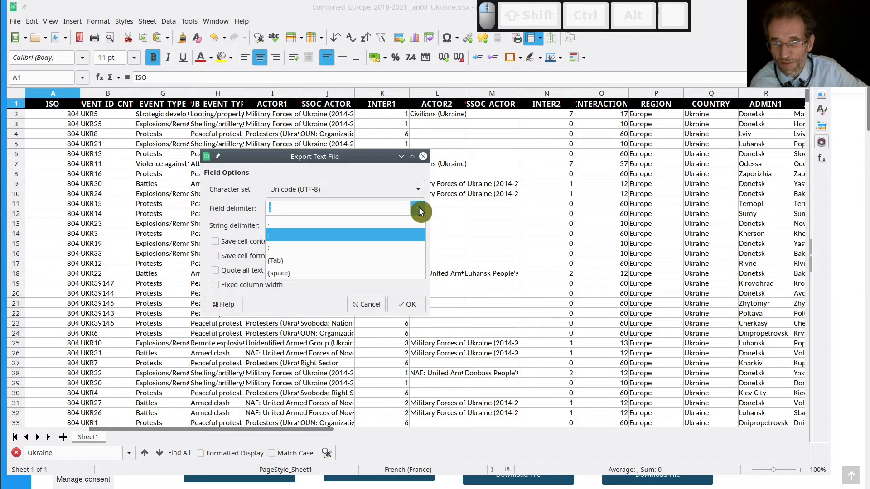
pyautogui.click(345, 261)
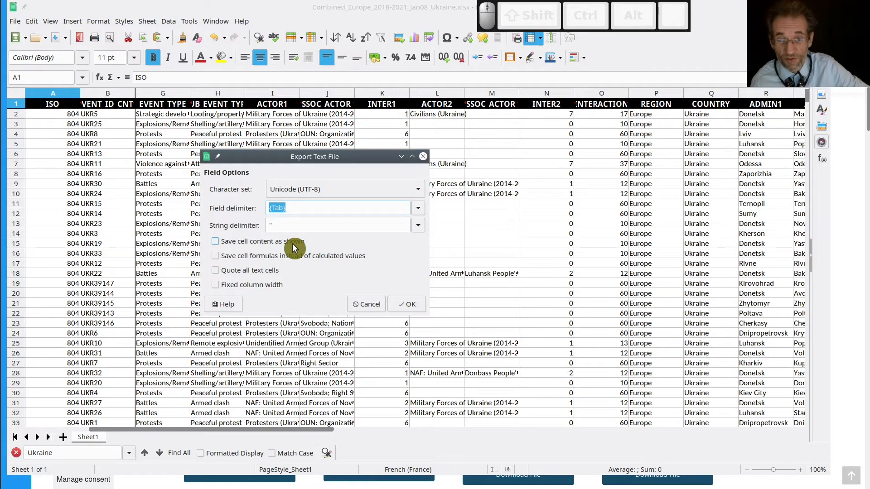
pyautogui.click(407, 308)
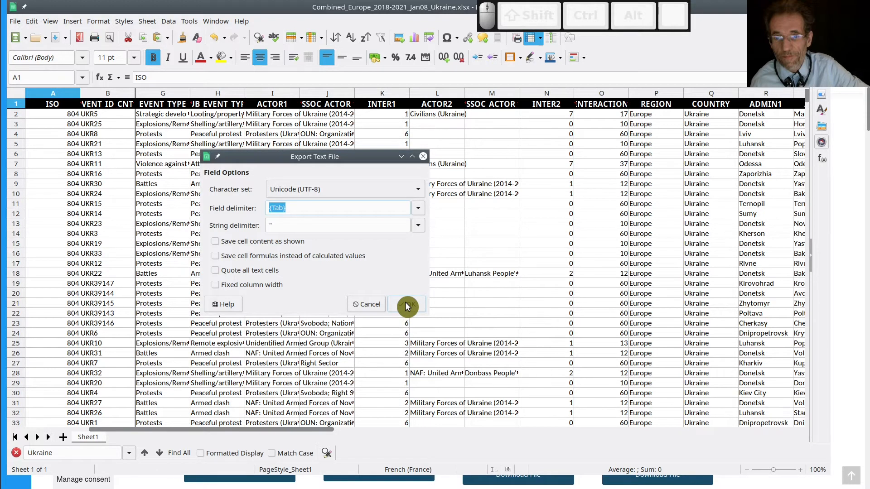
pyautogui.click(407, 306)
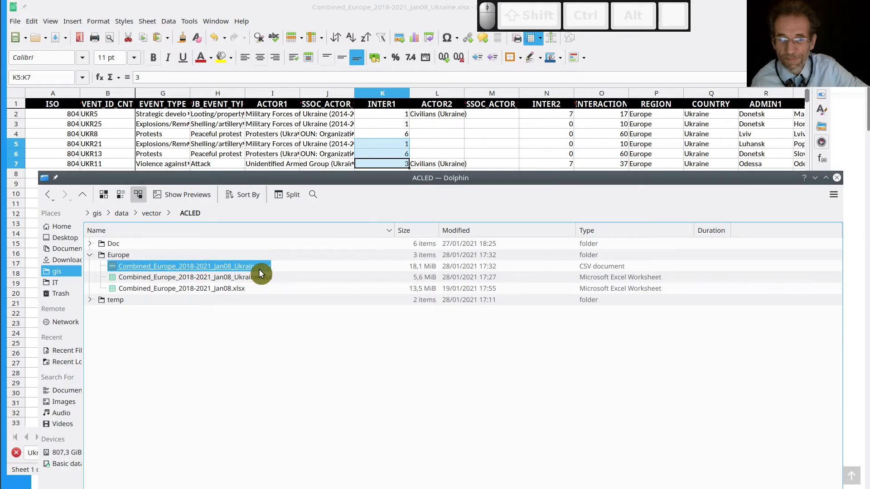
# Step: Open Combined_Europe_2018-2021_Jan08_Ukraine.csv from the Europe folder in KWrite and examine how its header fields are separated
pyautogui.rightClick(252, 269)
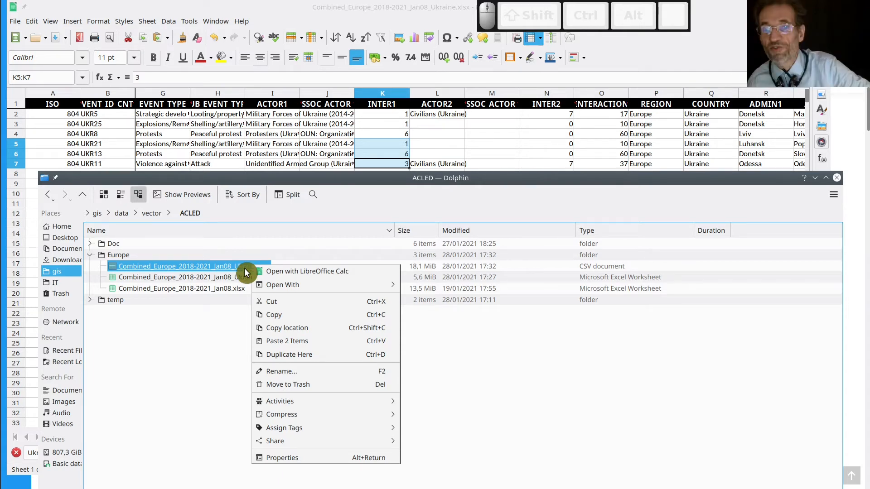
pyautogui.moveTo(326, 284)
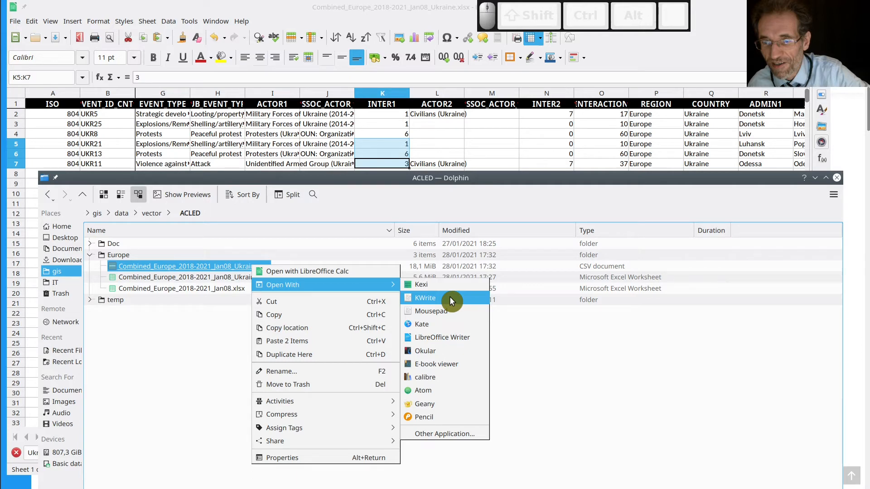
pyautogui.click(450, 297)
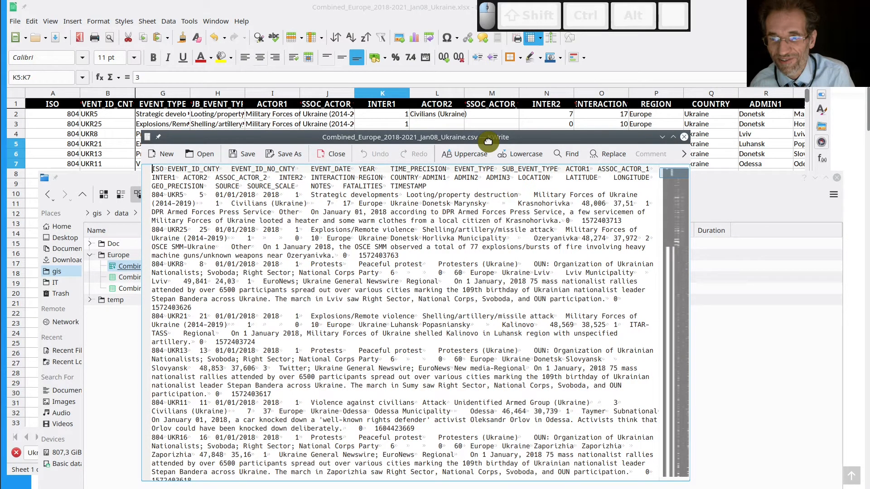
pyautogui.moveTo(327, 169); pyautogui.dragTo(274, 171)
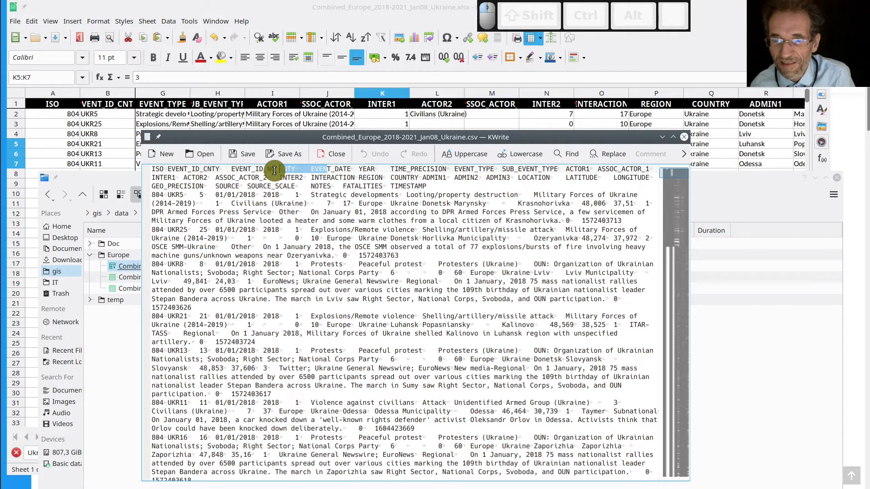
pyautogui.click(413, 188)
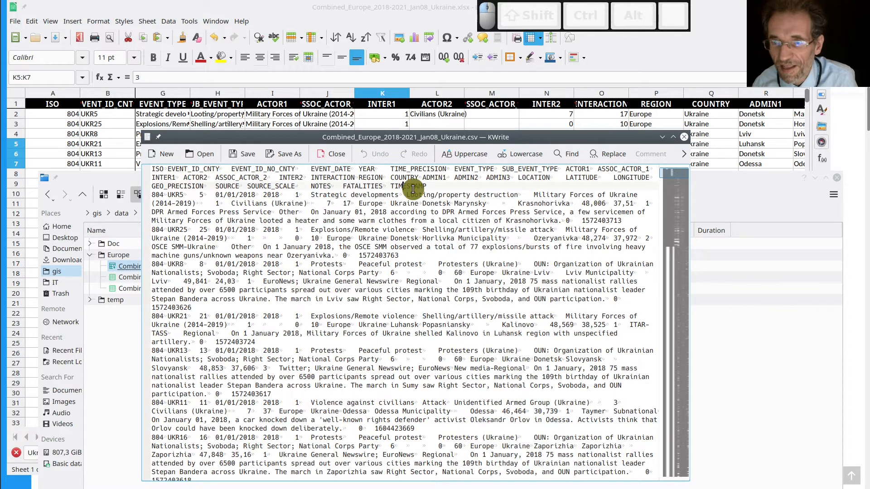
# Step: Enlarge the KWrite window and examine the tab-separated header line of the Ukraine CSV through to the TIMESTAMP field
pyautogui.moveTo(689, 179); pyautogui.dragTo(824, 180)
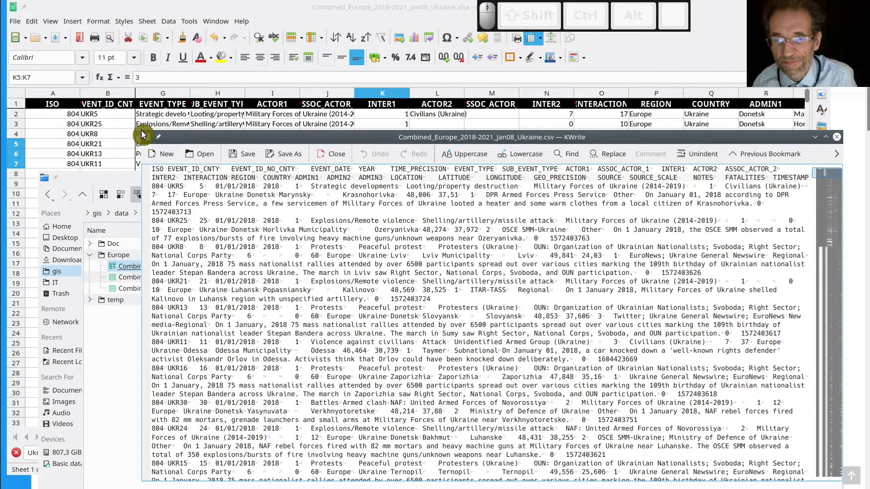
pyautogui.moveTo(142, 131); pyautogui.dragTo(0, 159)
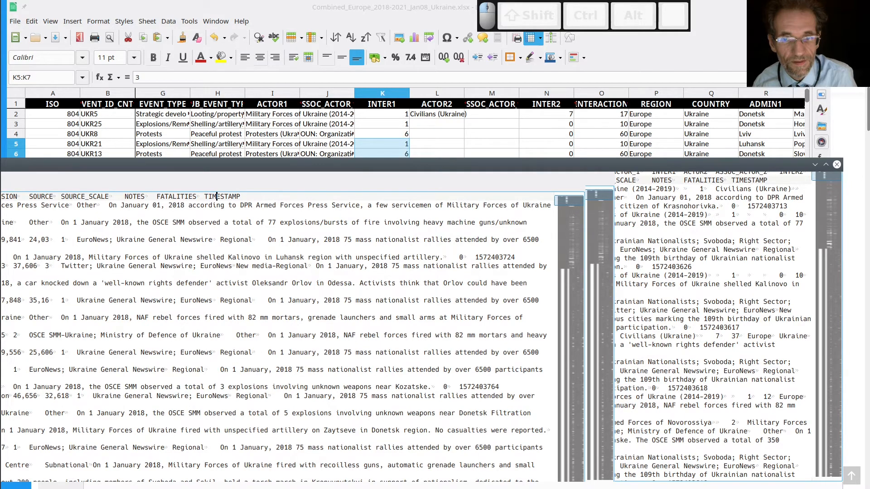
pyautogui.hotkey('shift', 'End')
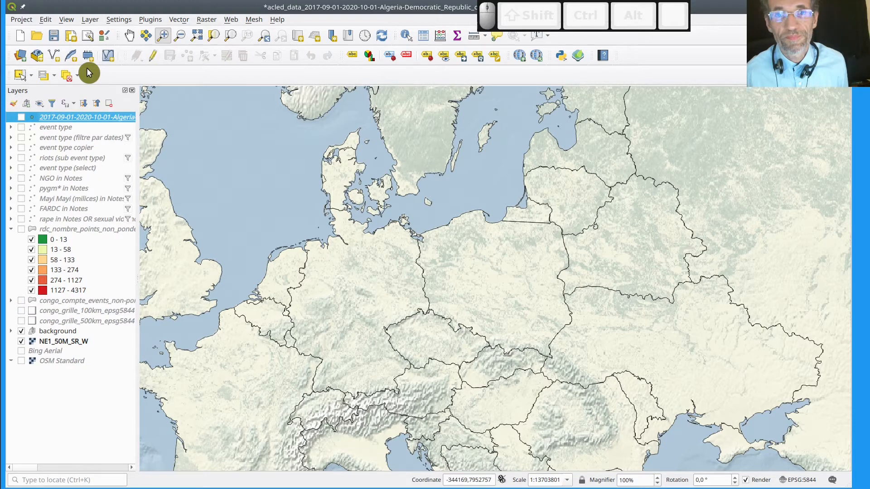
pyautogui.click(91, 22)
pyautogui.moveTo(213, 63)
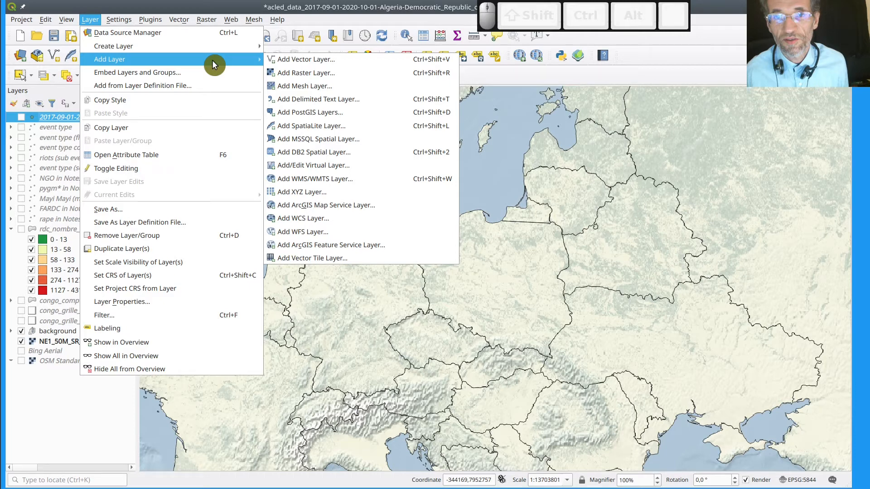
pyautogui.click(202, 8)
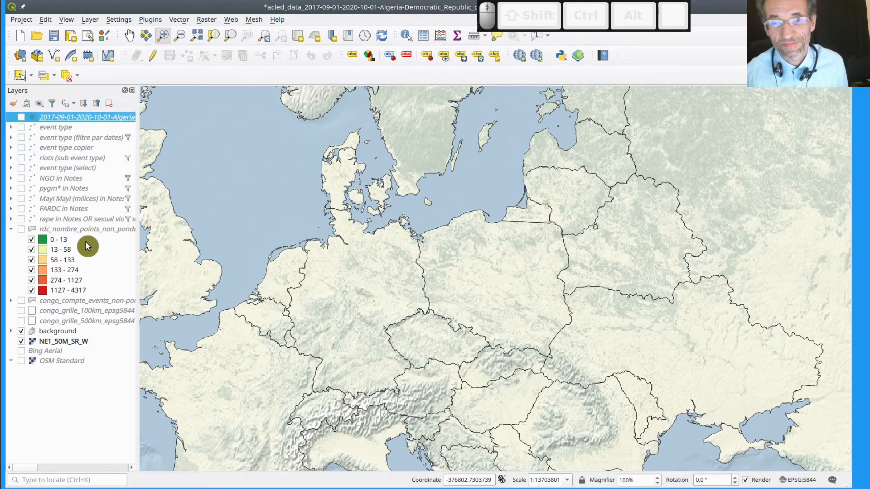
# Step: Start adding a delimited text layer in QGIS with Combined_Europe_2018-2021_Jan08_Ukraine.csv from the ACLED Europe folder as its source
pyautogui.click(90, 20)
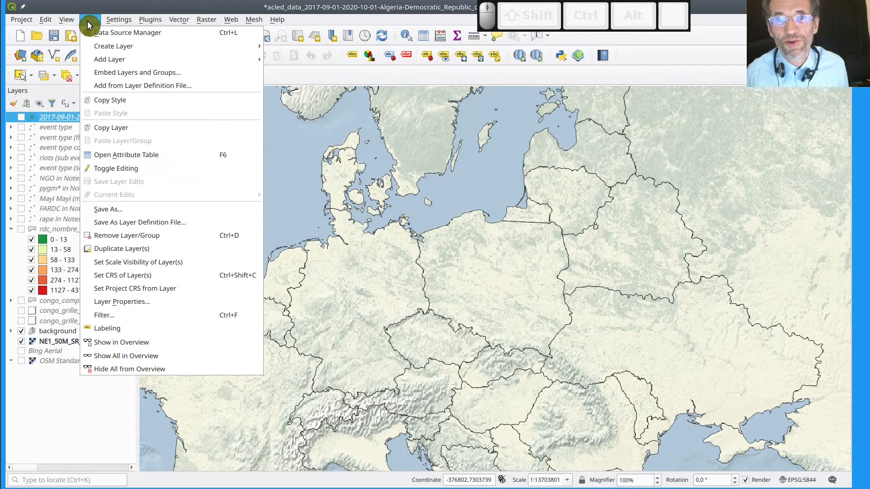
pyautogui.moveTo(227, 58)
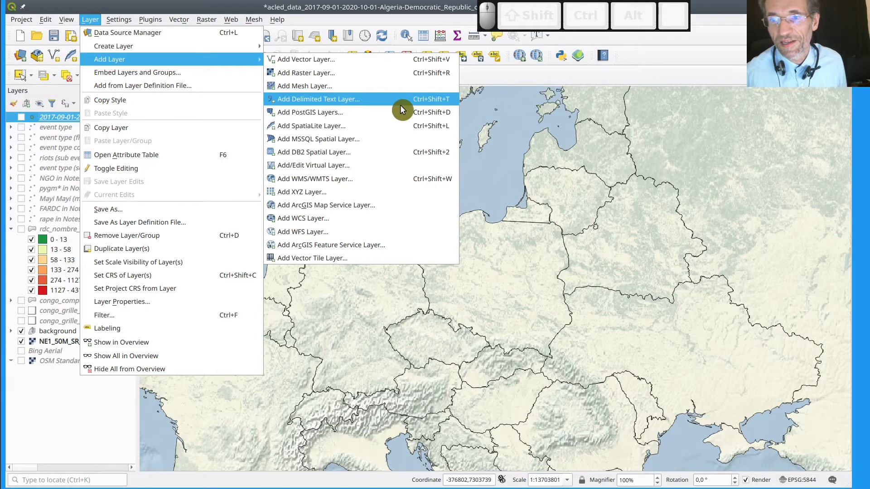
pyautogui.click(401, 104)
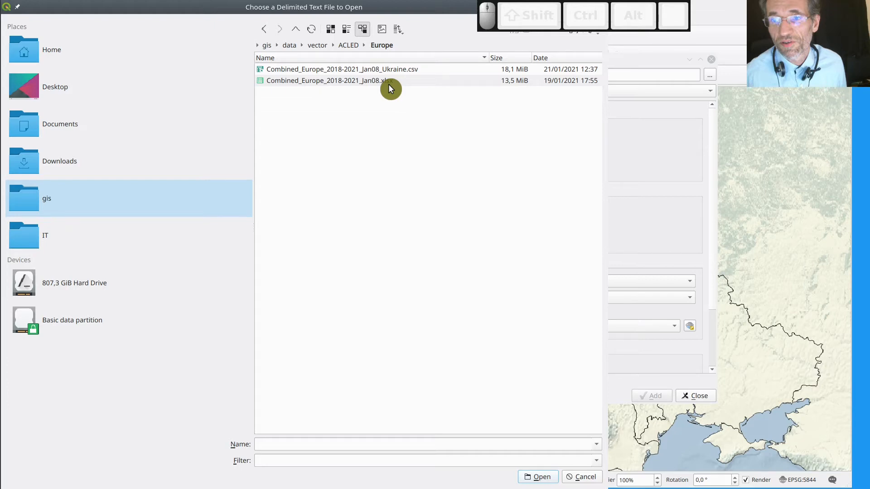
pyautogui.click(462, 73)
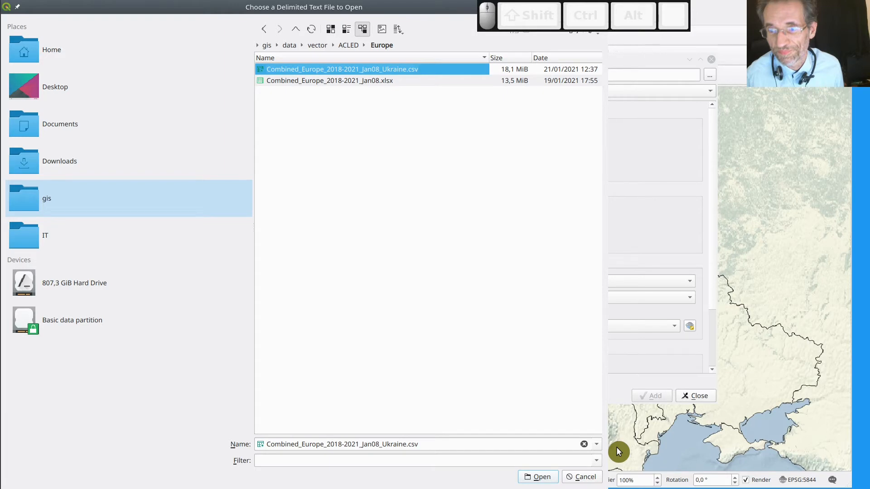
pyautogui.press('Return')
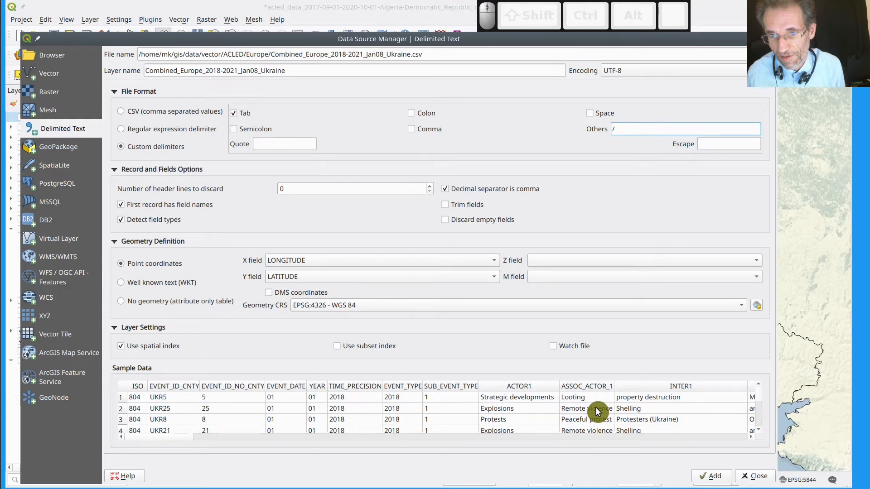
# Step: Add the CSV as a point layer using Tab as the only custom delimiter, LONGITUDE as X and LATITUDE as Y, and close the dialog
pyautogui.click(249, 113)
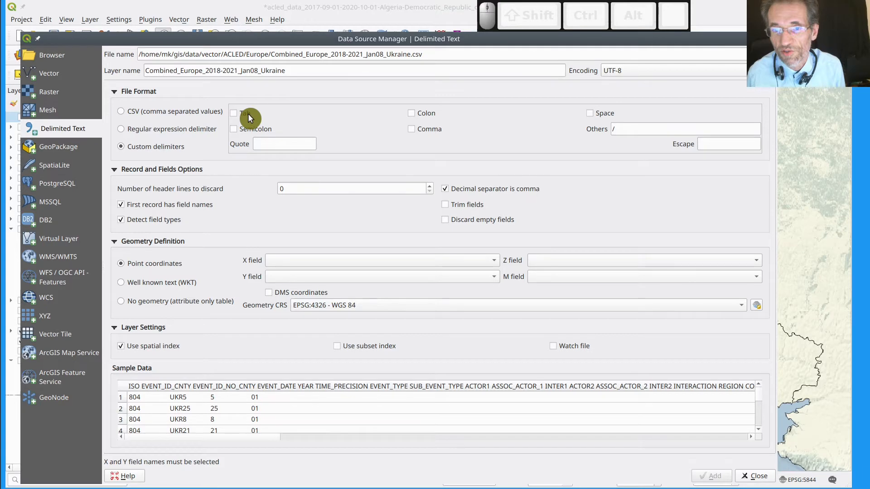
pyautogui.click(248, 113)
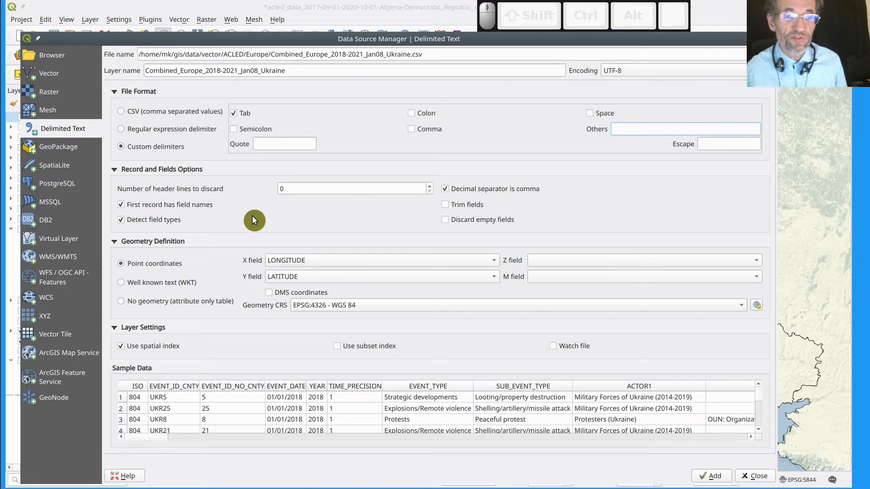
pyautogui.doubleClick(372, 190)
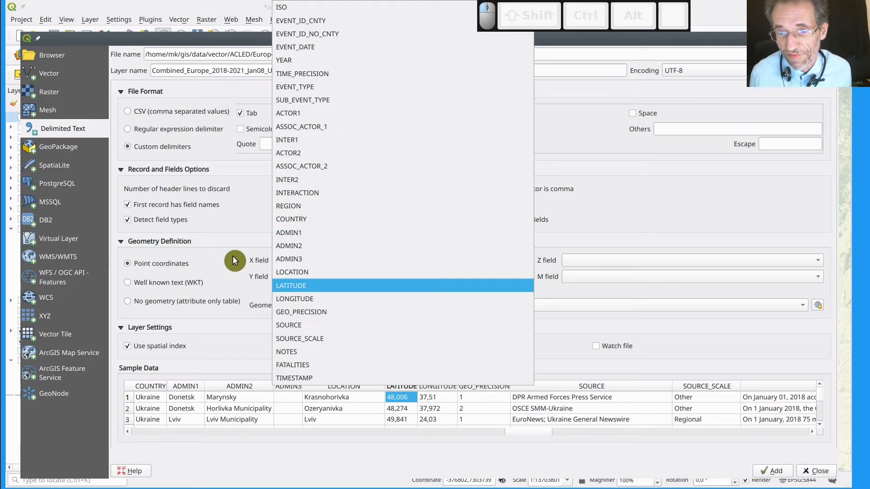
pyautogui.click(233, 256)
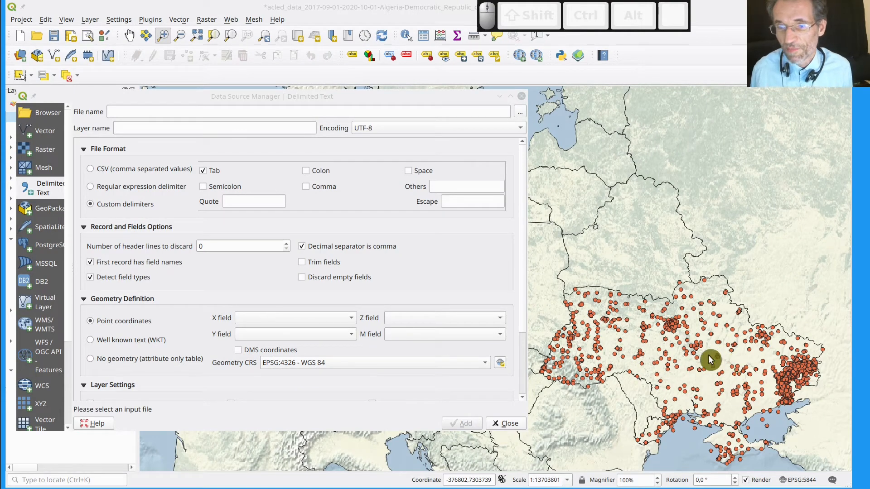
pyautogui.click(526, 350)
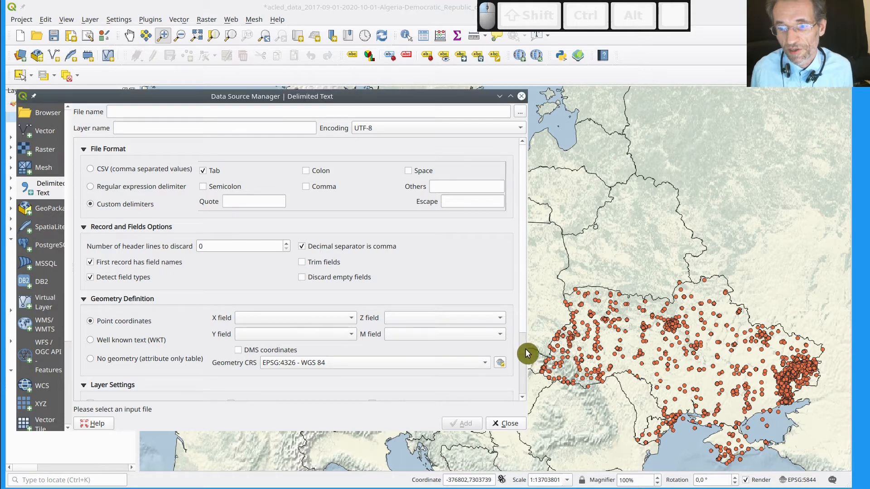
pyautogui.moveTo(527, 350); pyautogui.dragTo(527, 395)
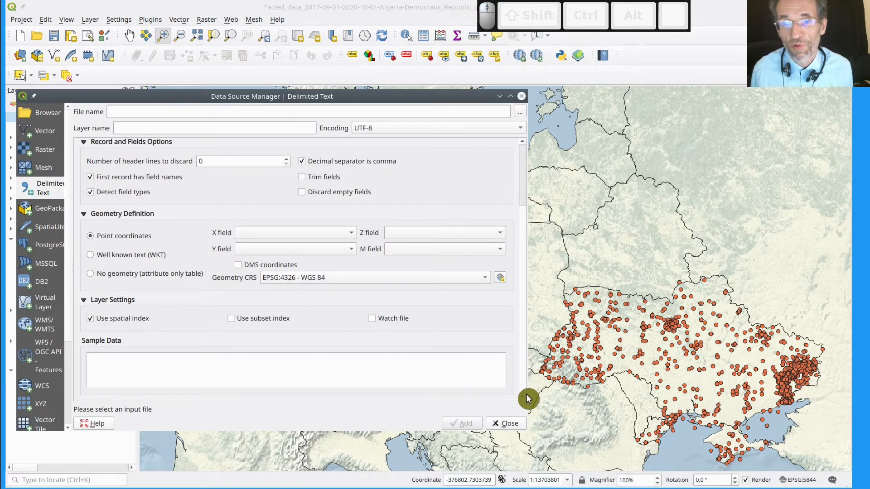
pyautogui.click(516, 427)
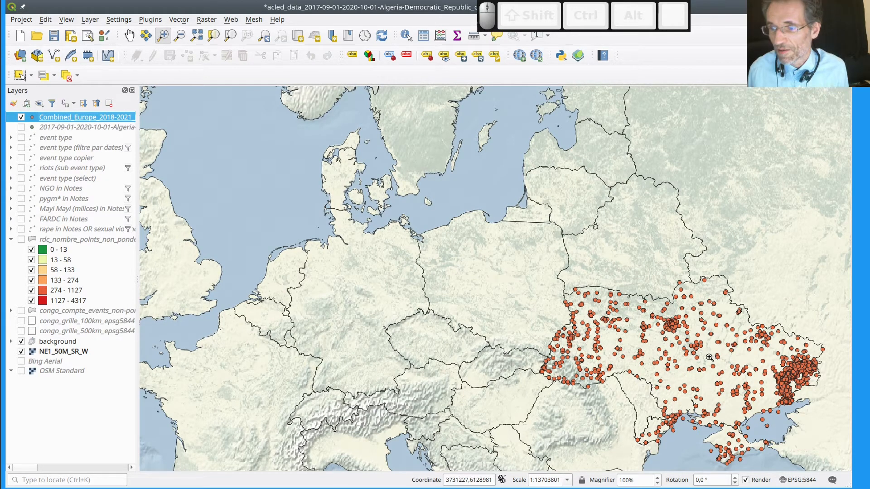
# Step: Review the records in the new Ukraine layer's attribute table at a wider size, and close the table
pyautogui.moveTo(657, 345); pyautogui.dragTo(701, 365)
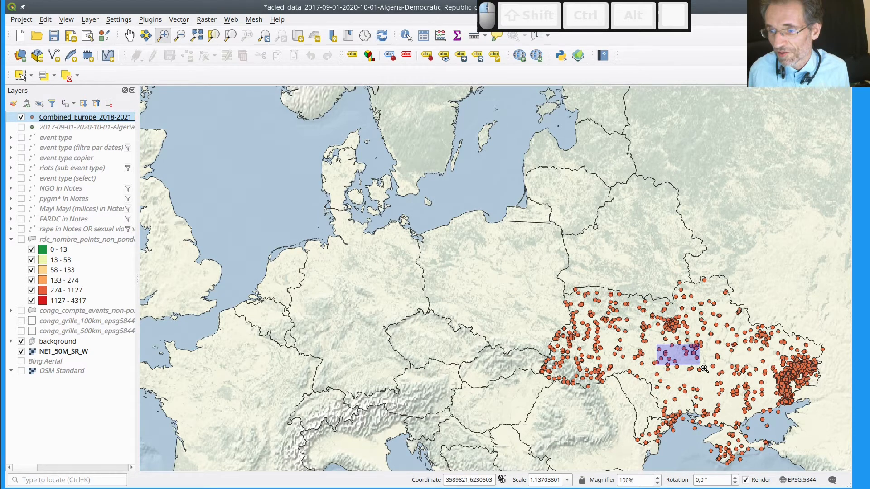
pyautogui.moveTo(704, 369); pyautogui.dragTo(711, 381)
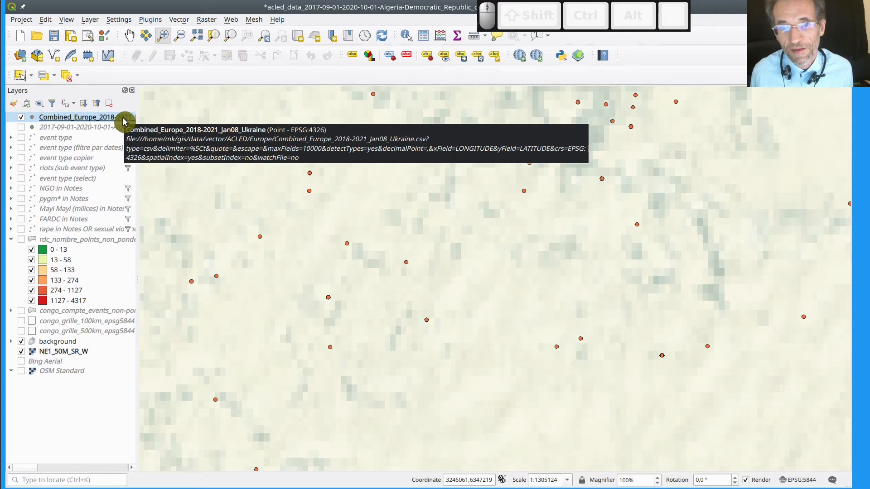
pyautogui.rightClick(100, 118)
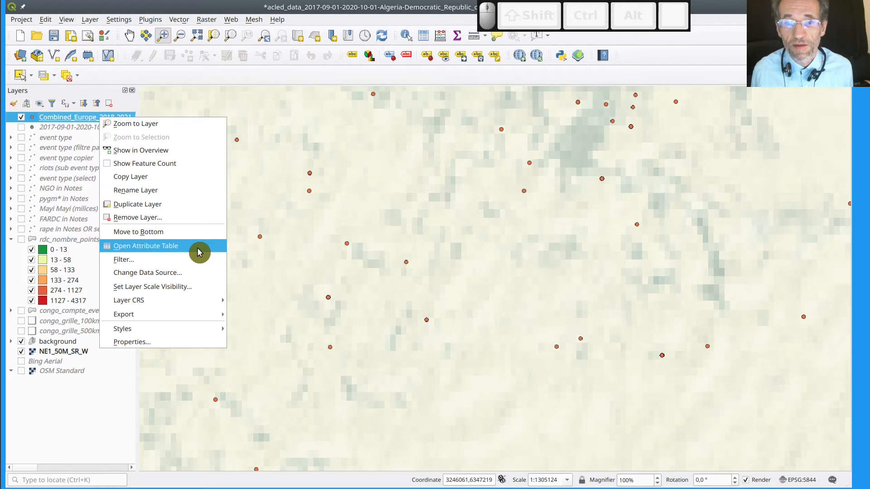
pyautogui.click(239, 254)
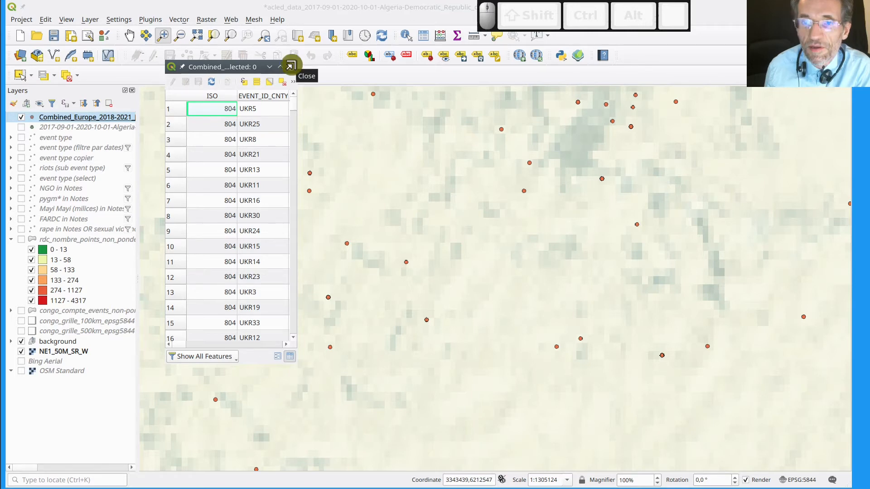
pyautogui.moveTo(291, 65); pyautogui.dragTo(624, 80)
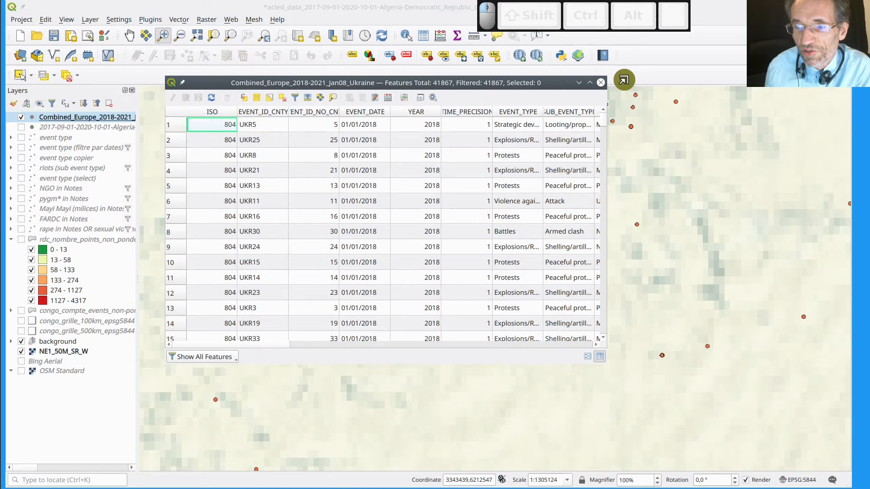
pyautogui.moveTo(624, 80); pyautogui.dragTo(677, 83)
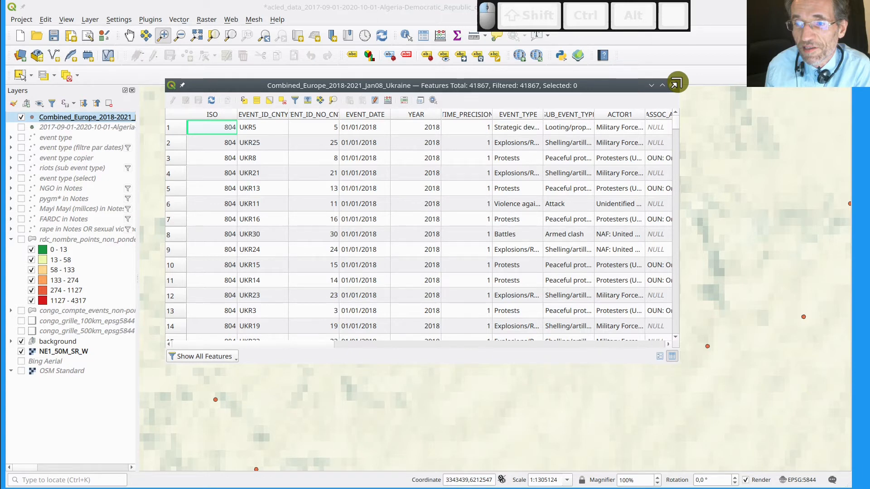
pyautogui.moveTo(676, 83); pyautogui.dragTo(694, 77)
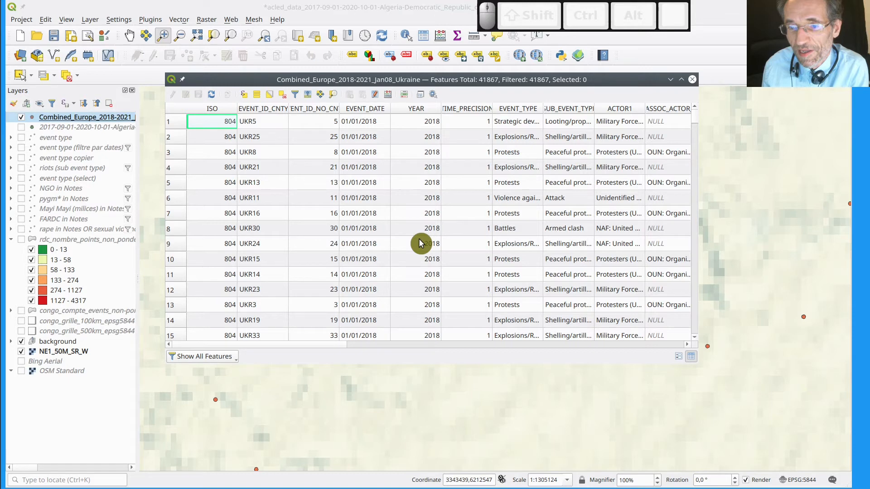
pyautogui.click(696, 83)
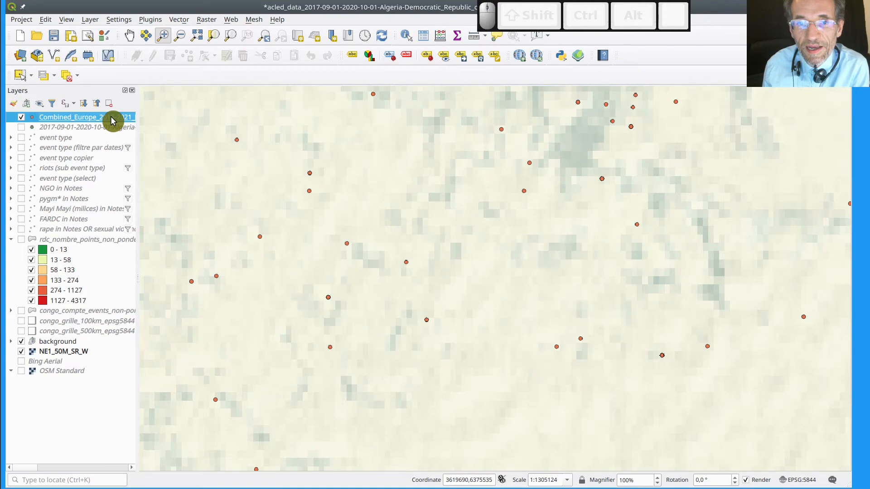
# Step: Start saving the Ukraine layer's features as a new vector file and review the export fields and geometry types, leaving Automatic selected
pyautogui.rightClick(113, 121)
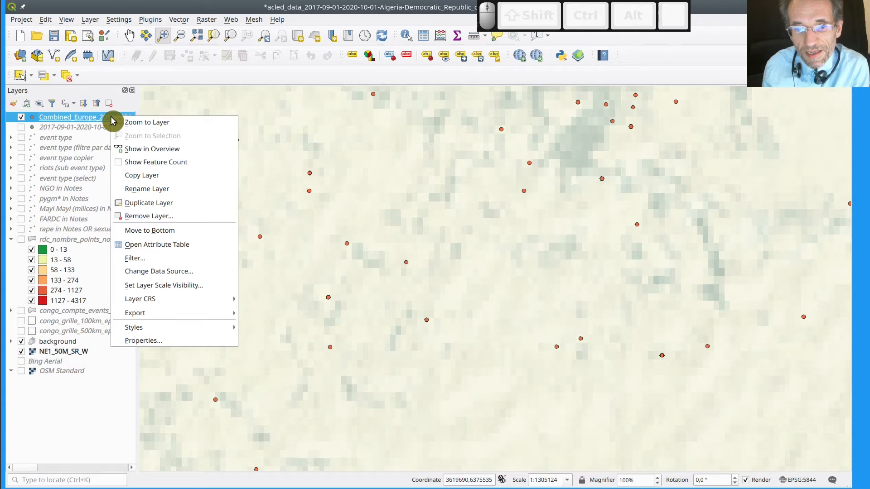
pyautogui.moveTo(217, 313)
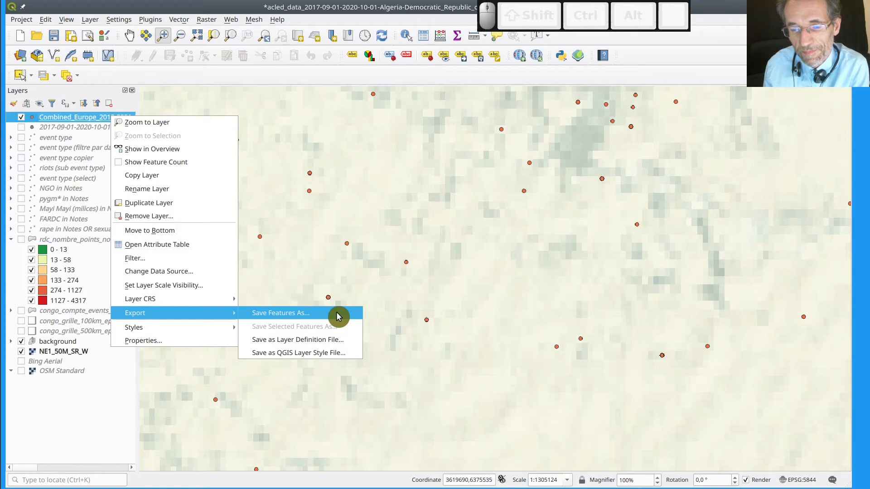
pyautogui.click(336, 312)
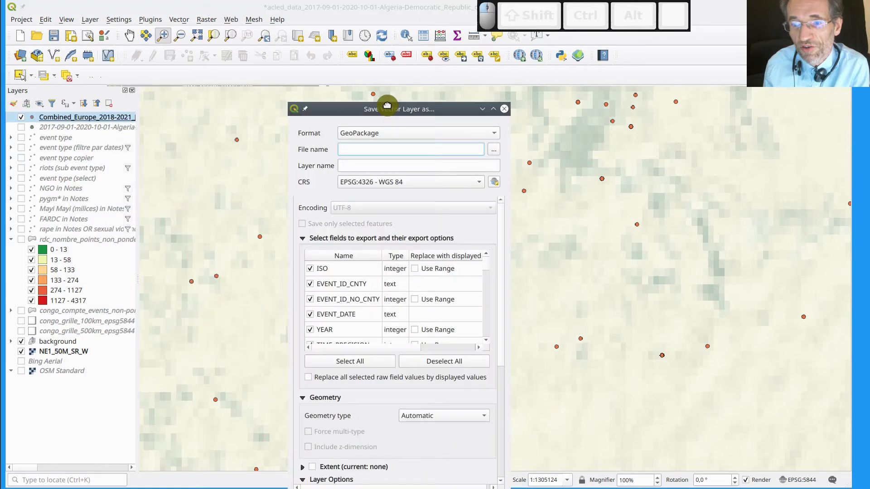
pyautogui.moveTo(387, 105); pyautogui.dragTo(378, 93)
pyautogui.scroll(-2, 468, 297)
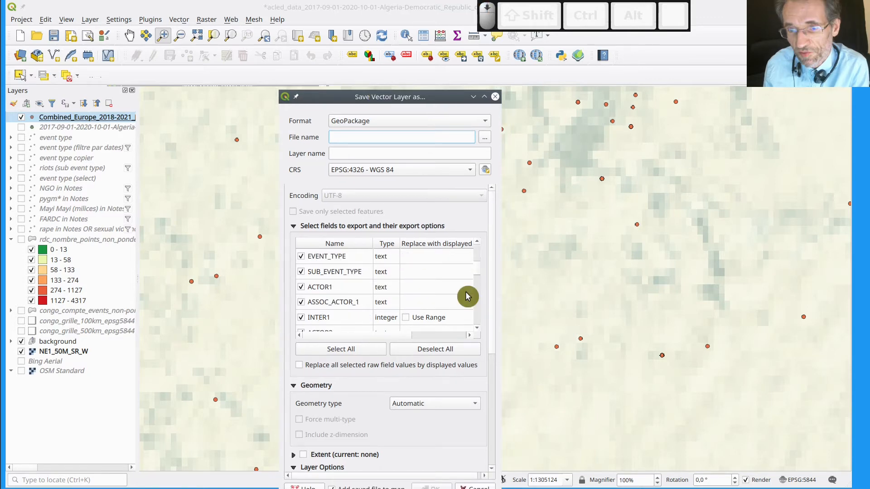
pyautogui.scroll(-5, 468, 296)
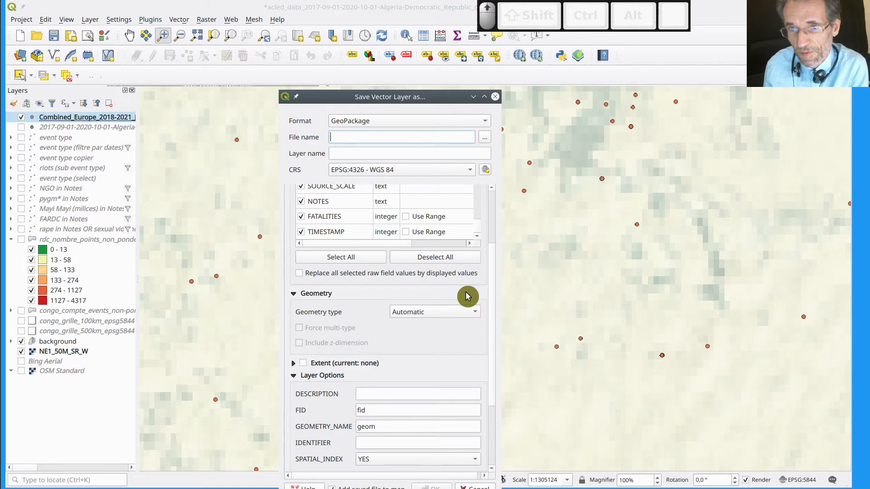
pyautogui.scroll(2, 468, 297)
pyautogui.click(470, 343)
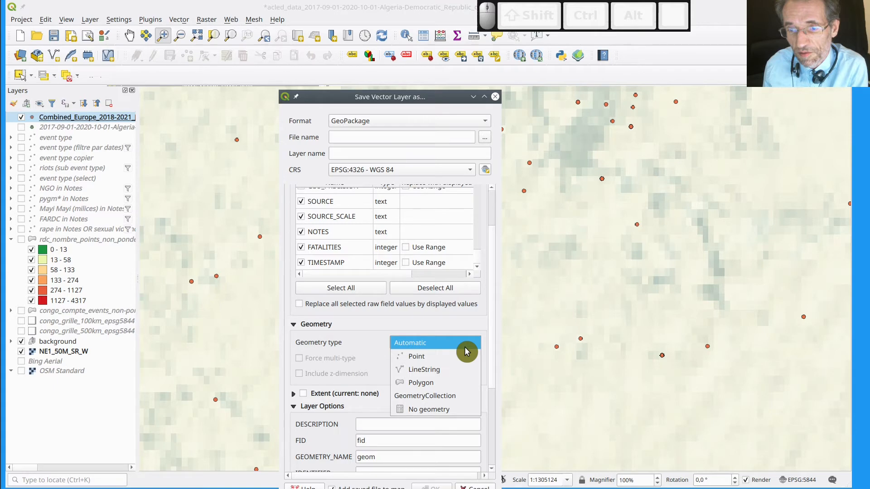
pyautogui.click(467, 351)
pyautogui.scroll(-1, 495, 321)
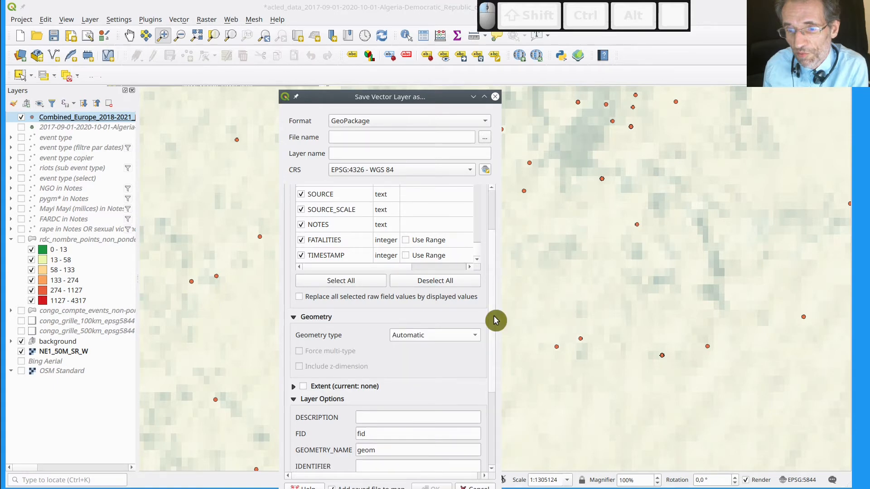
pyautogui.scroll(3, 496, 321)
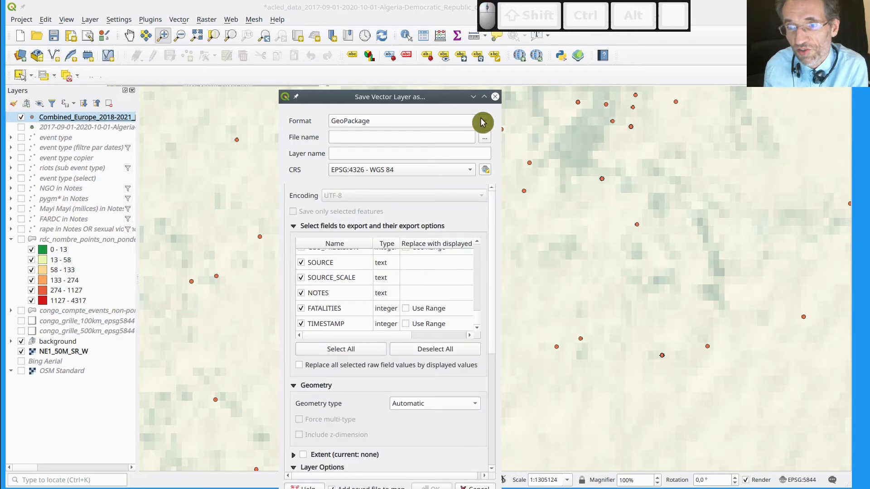
# Step: Look through the export formats, keep GeoPackage, and start choosing the output file's location
pyautogui.click(482, 122)
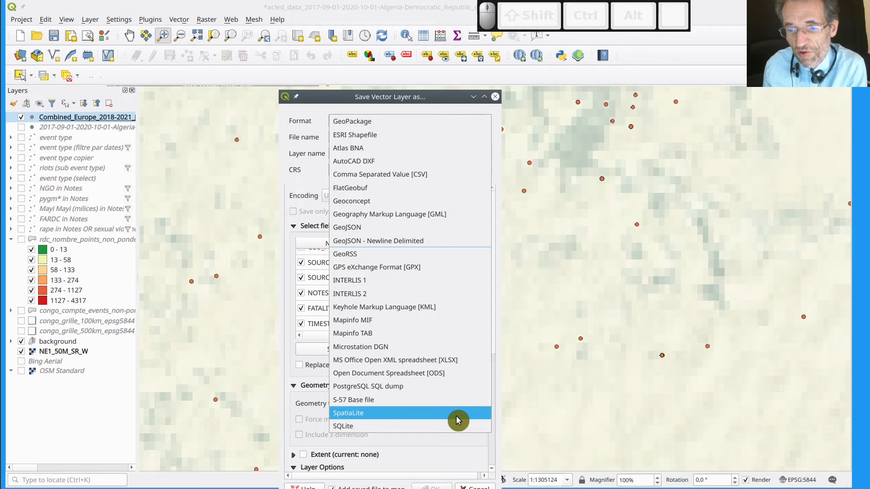
pyautogui.click(325, 99)
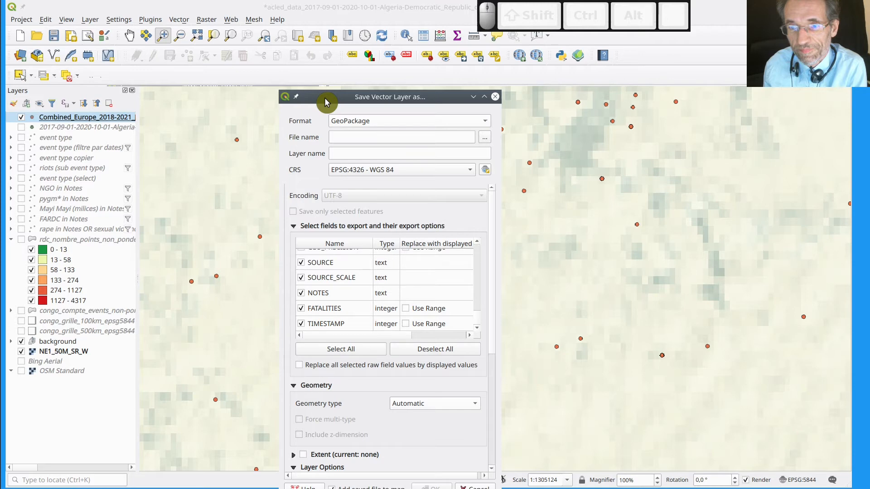
pyautogui.click(485, 137)
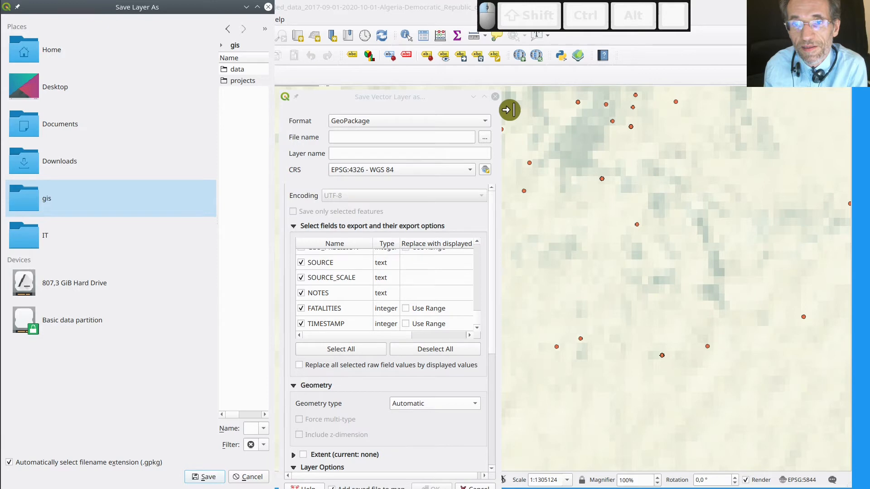
# Step: Browse to the gis/data/vector/ACLED/Europe folder as the save location, keeping the GeoPackage file filter
pyautogui.moveTo(510, 110); pyautogui.dragTo(521, 111)
pyautogui.click(275, 70)
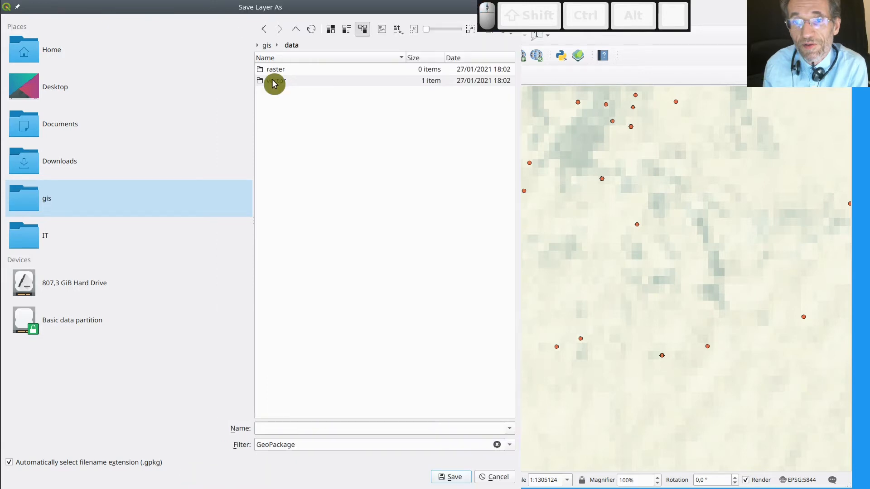
pyautogui.click(274, 82)
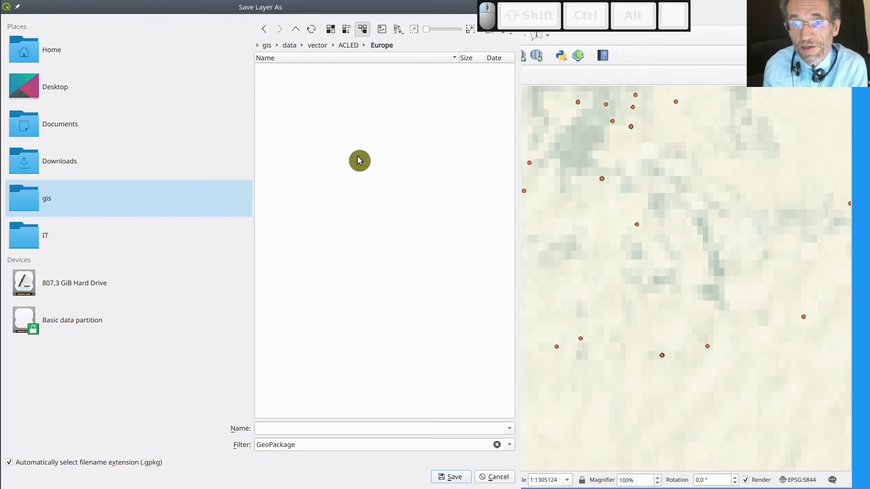
pyautogui.click(509, 445)
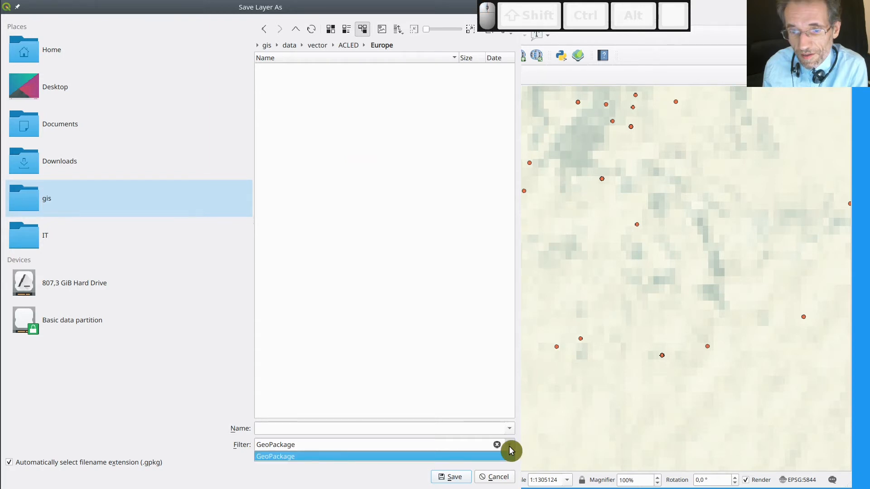
pyautogui.click(509, 446)
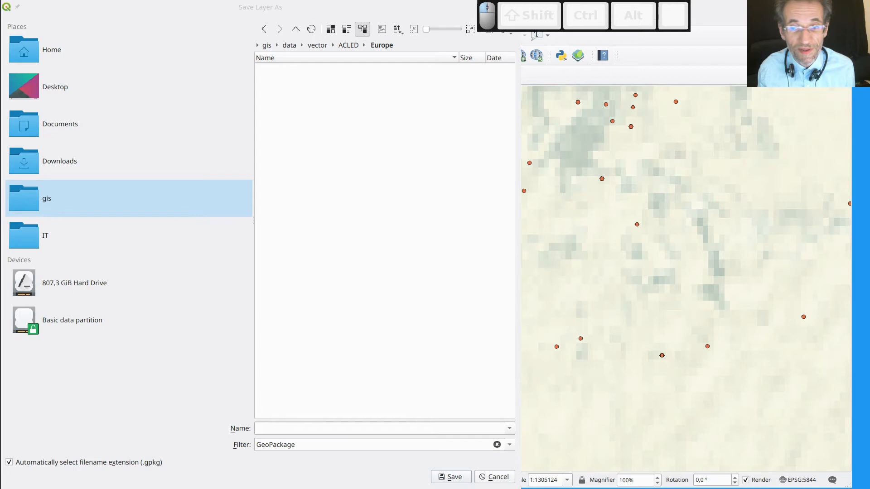
# Step: Switch to Dolphin, expand data/vector/ACLED/Europe and copy the name of Combined_Europe_2018-2021_Jan08_Ukraine.csv without its extension
pyautogui.moveTo(169, 488); pyautogui.dragTo(168, 182)
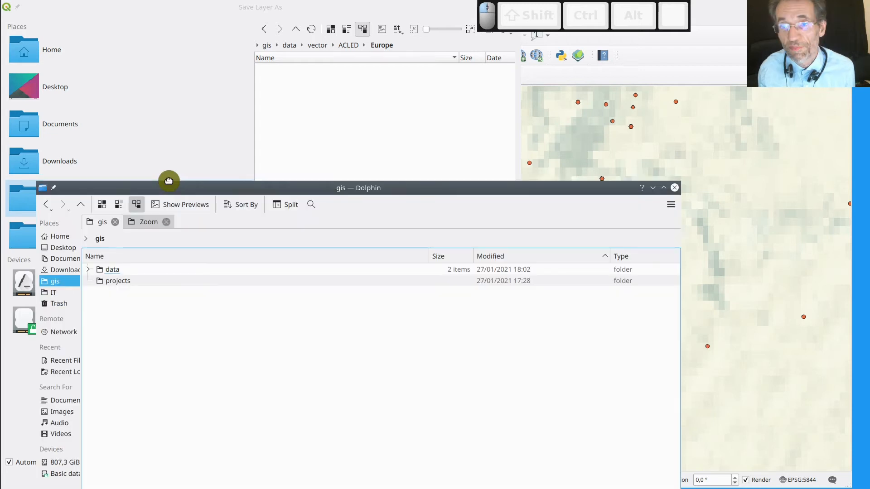
pyautogui.moveTo(168, 182); pyautogui.dragTo(210, 135)
pyautogui.click(130, 223)
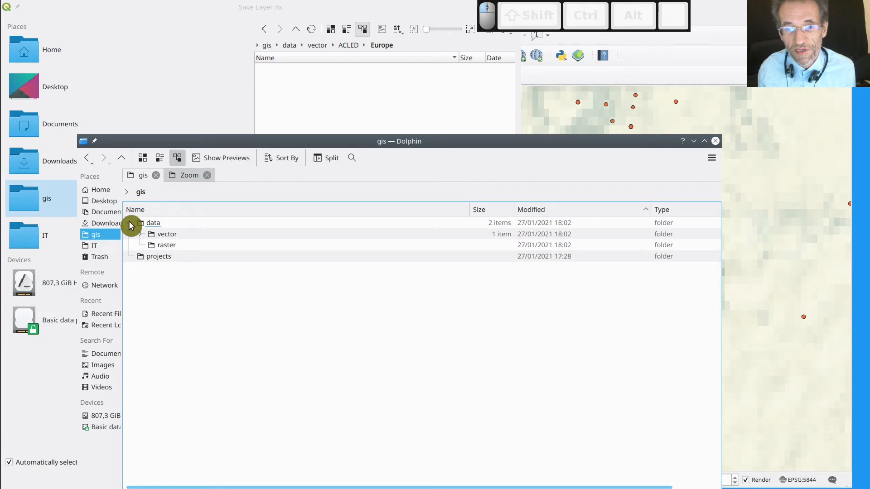
pyautogui.click(140, 234)
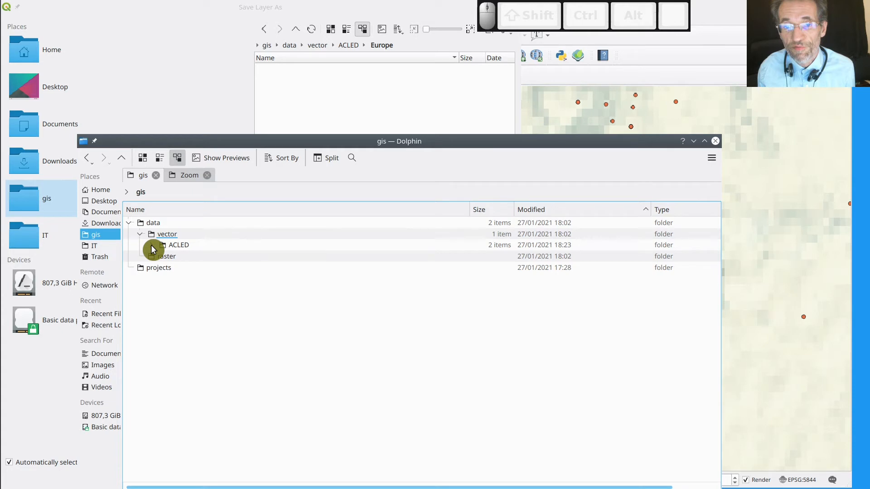
pyautogui.click(151, 245)
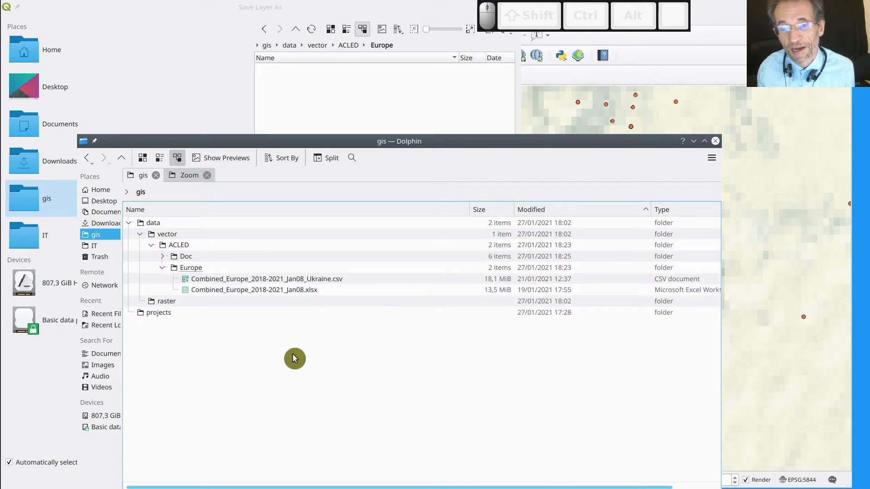
pyautogui.press('Down')
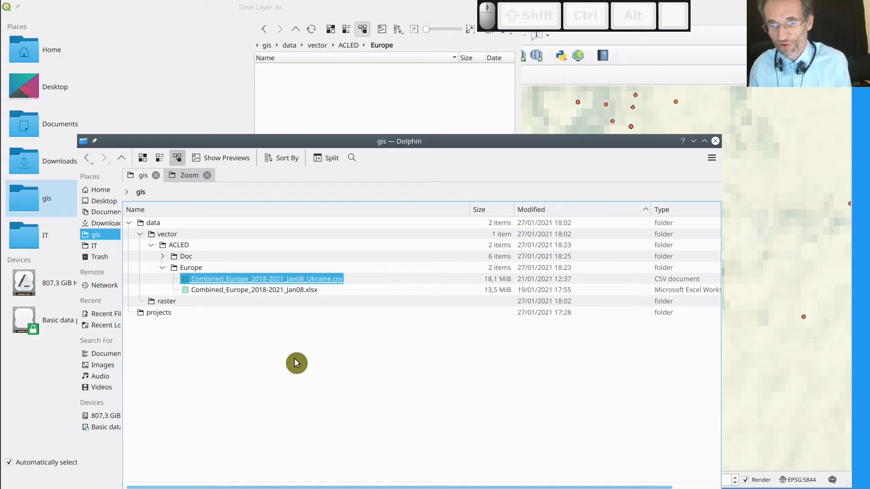
pyautogui.press('F2')
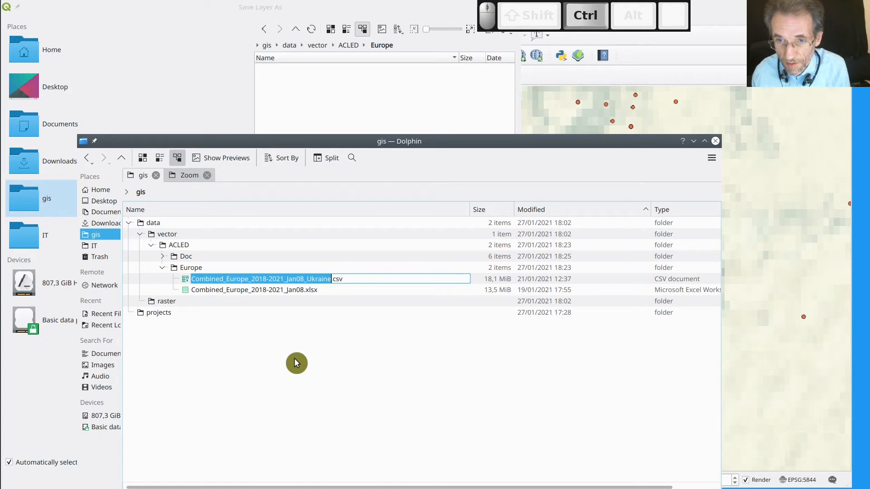
pyautogui.hotkey('ctrl', 'c')
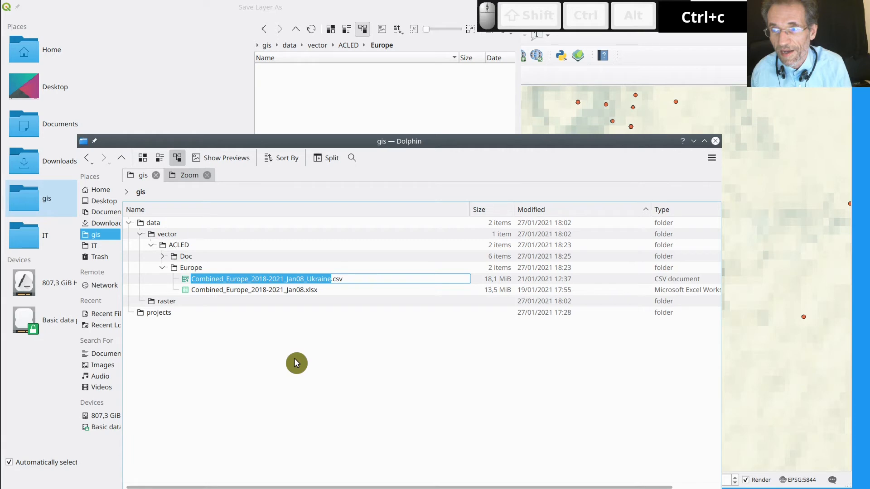
# Step: Back in the QGIS save dialog, paste Combined_Europe_2018-2021_Jan08_Ukraine as the file name and accept it
pyautogui.moveTo(213, 148); pyautogui.dragTo(91, 160)
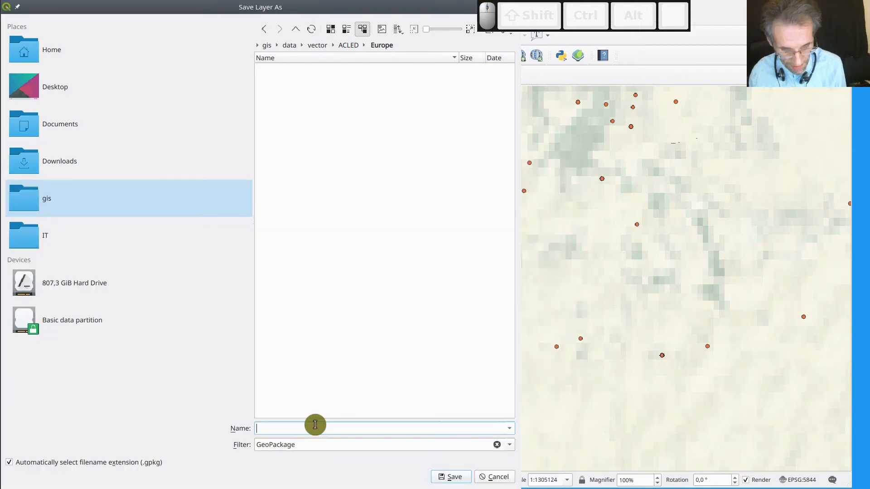
pyautogui.hotkey('ctrl', 'v')
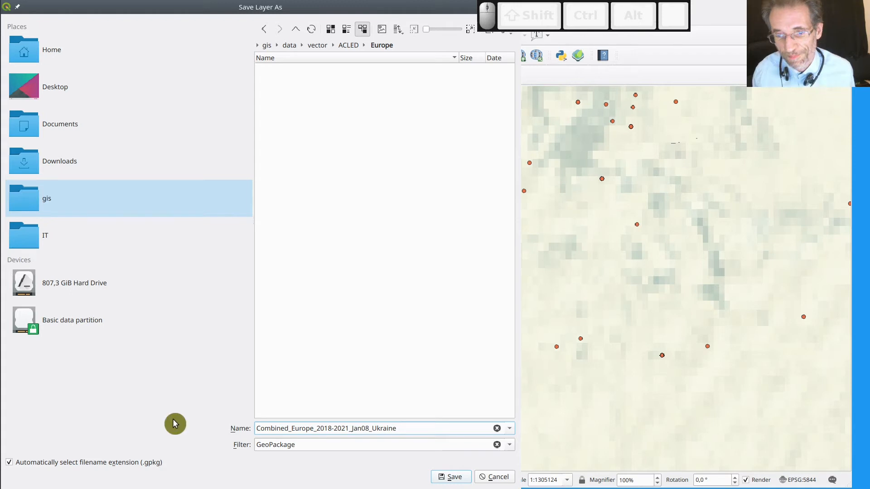
pyautogui.click(454, 477)
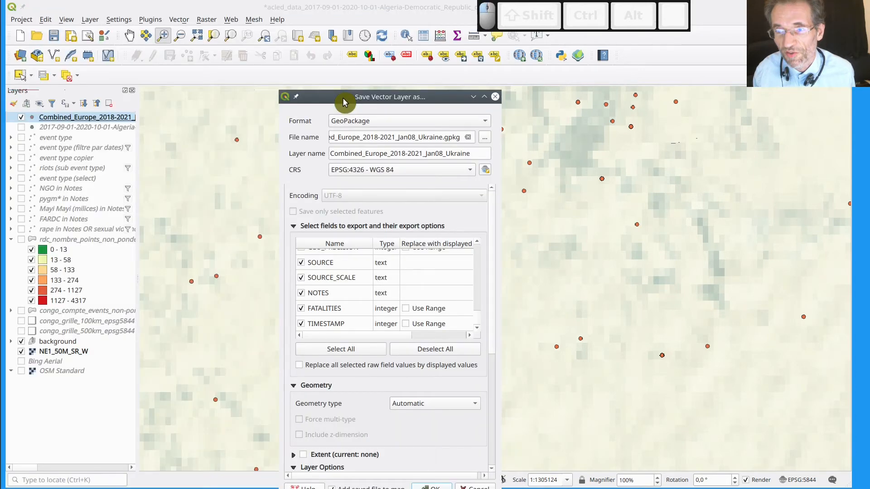
# Step: Review the field, geometry and layer options, keep adding the saved file to the map enabled, and export the GeoPackage layer
pyautogui.moveTo(344, 102); pyautogui.dragTo(297, 55)
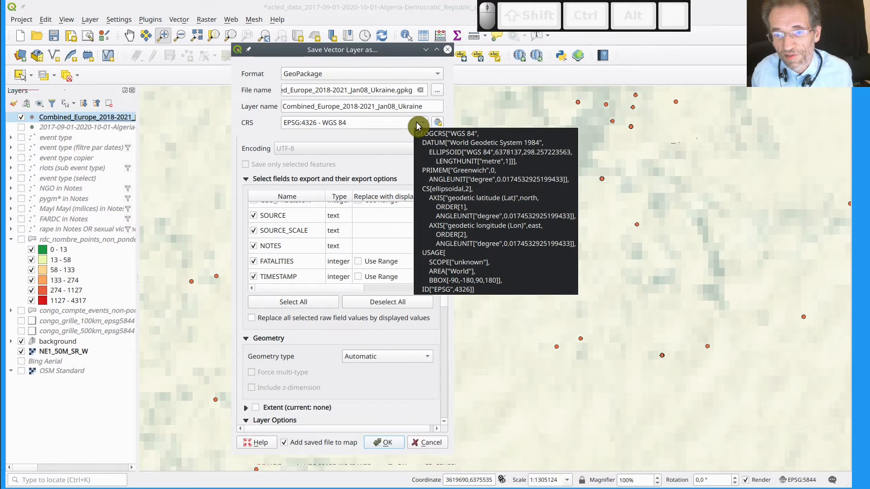
pyautogui.scroll(1, 353, 254)
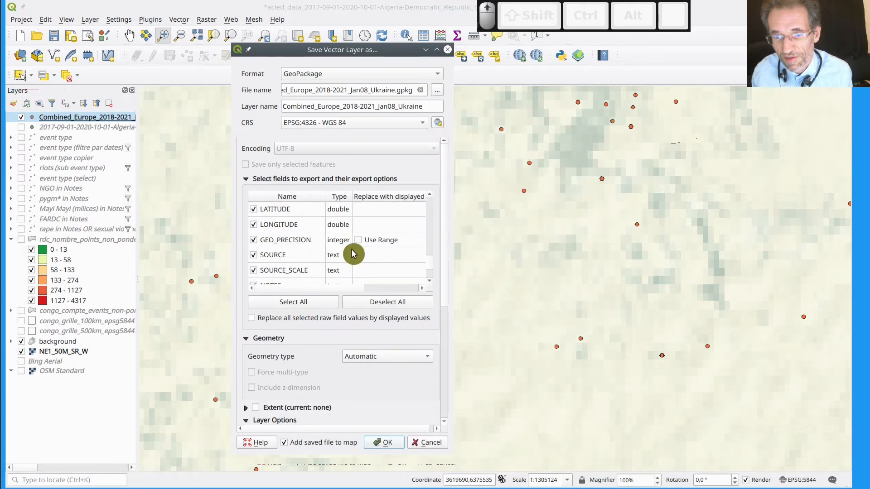
pyautogui.scroll(-3, 438, 347)
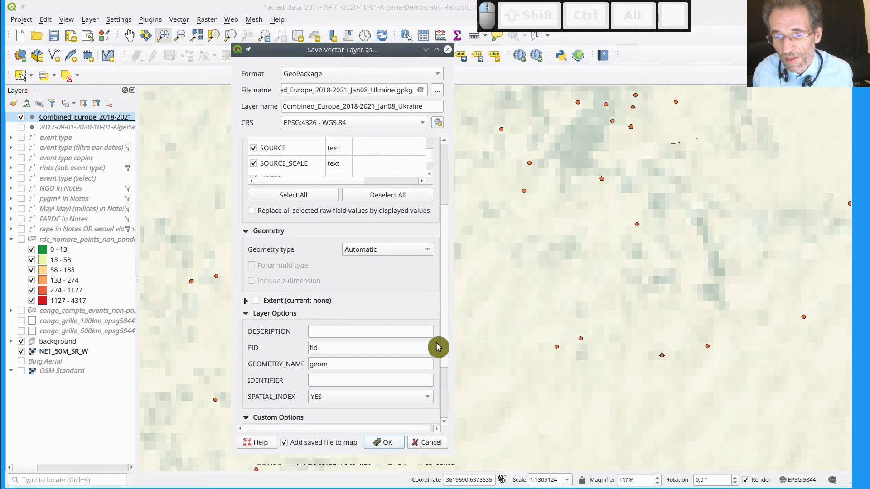
pyautogui.scroll(-3, 438, 348)
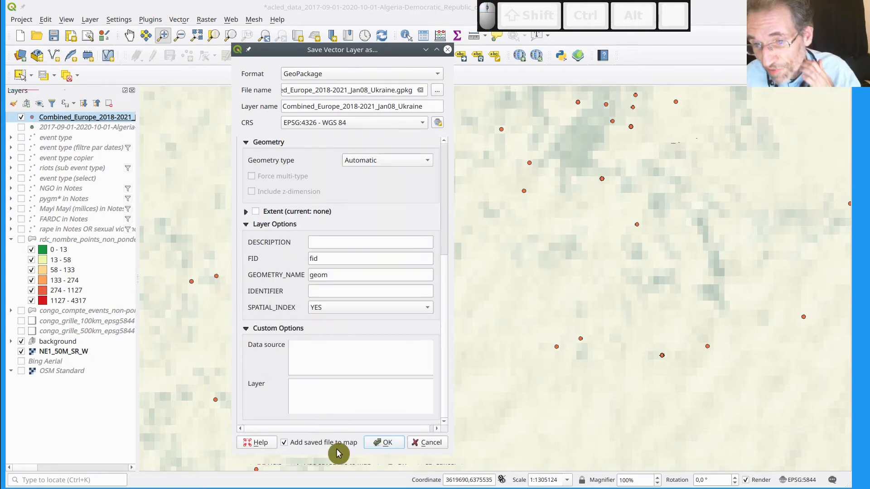
pyautogui.click(318, 449)
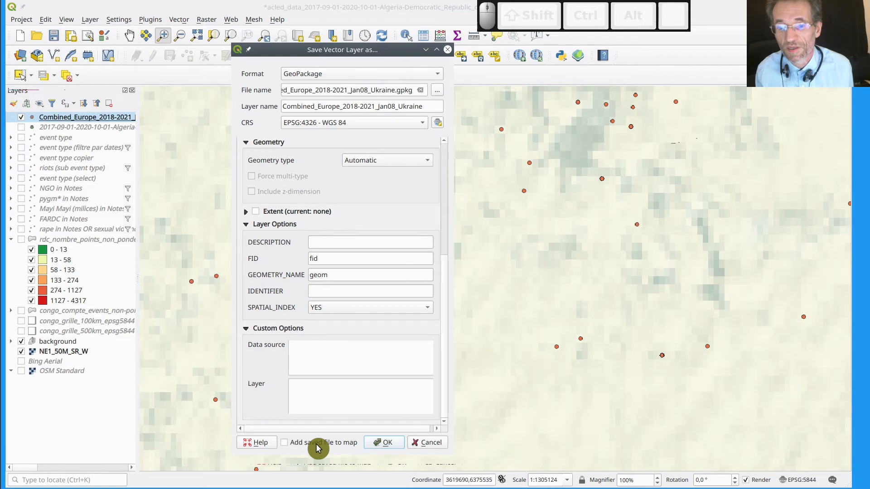
pyautogui.click(317, 446)
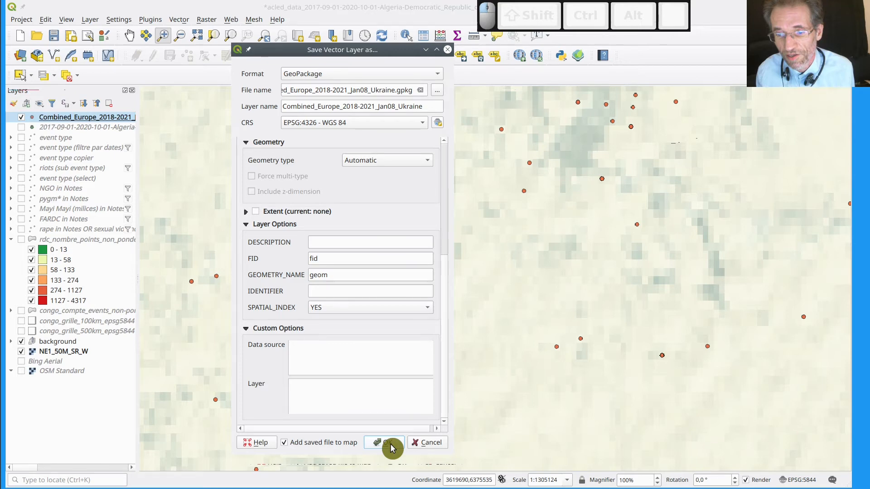
pyautogui.click(391, 447)
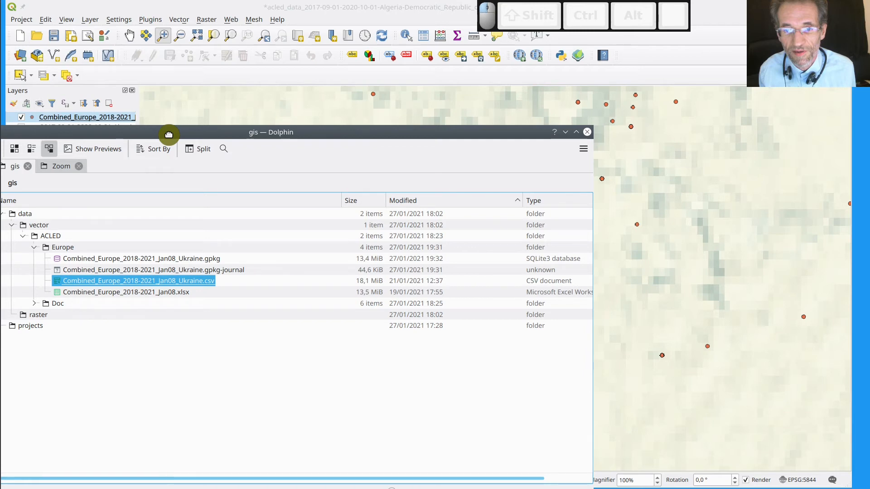
# Step: Check the Europe folder in Dolphin for the exported GeoPackage file
pyautogui.moveTo(169, 134); pyautogui.dragTo(251, 105)
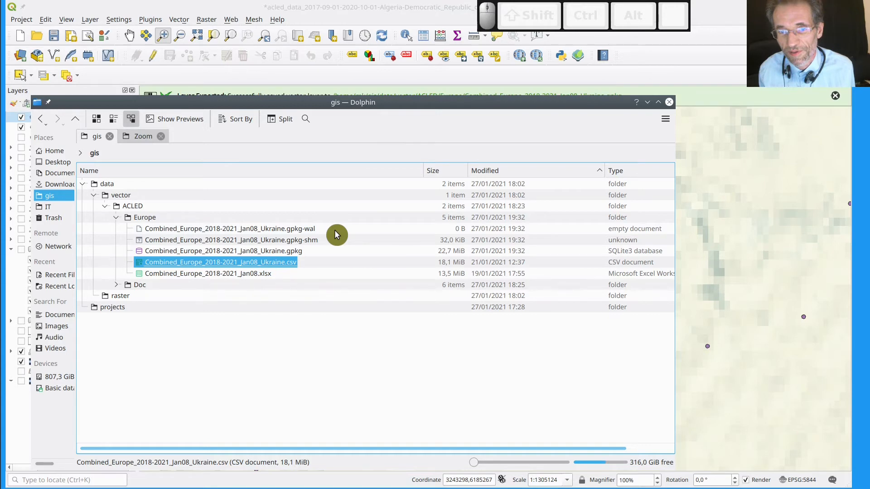
pyautogui.press('F5')
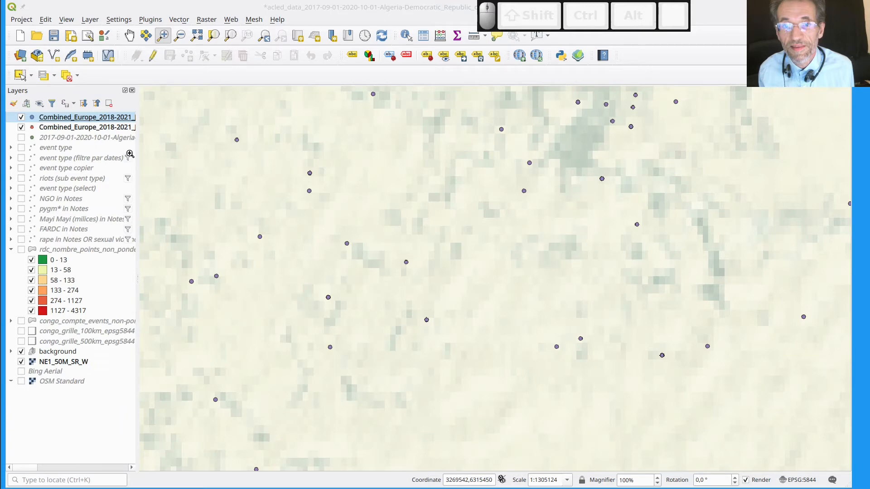
# Step: Widen the layer list to show full names and review the new GeoPackage layer's information in its properties
pyautogui.moveTo(138, 157); pyautogui.dragTo(263, 159)
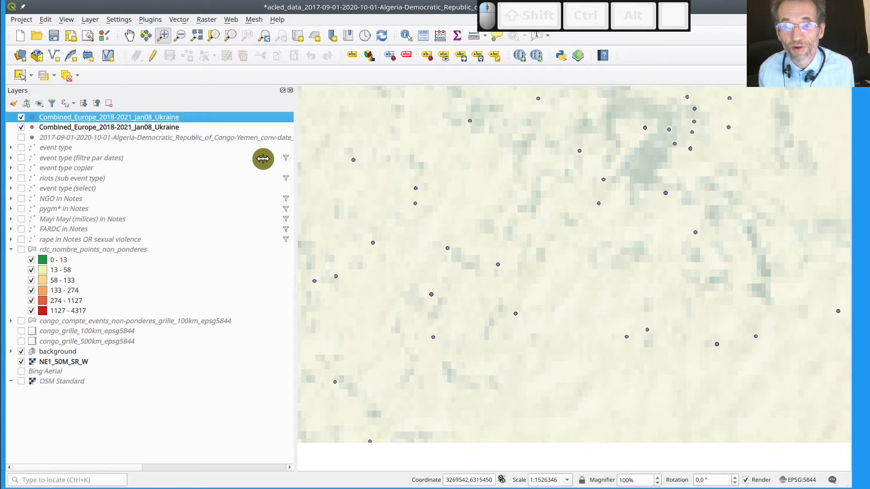
pyautogui.moveTo(263, 159); pyautogui.dragTo(259, 159)
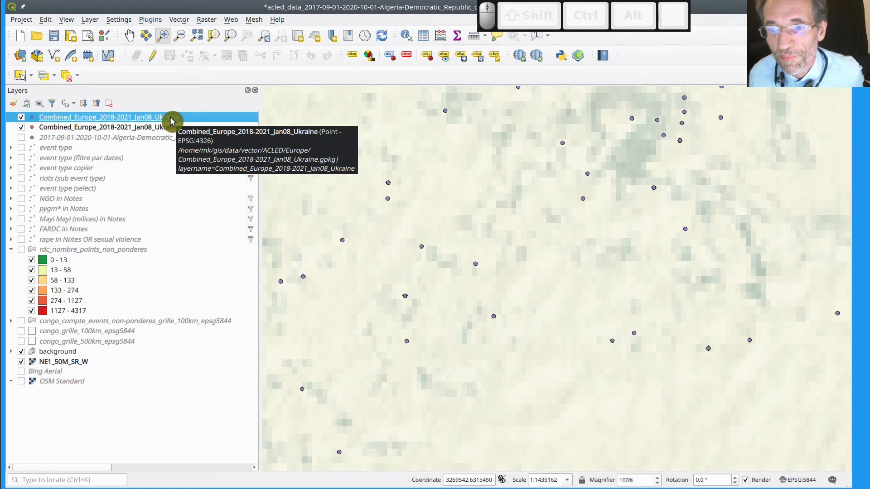
pyautogui.rightClick(172, 121)
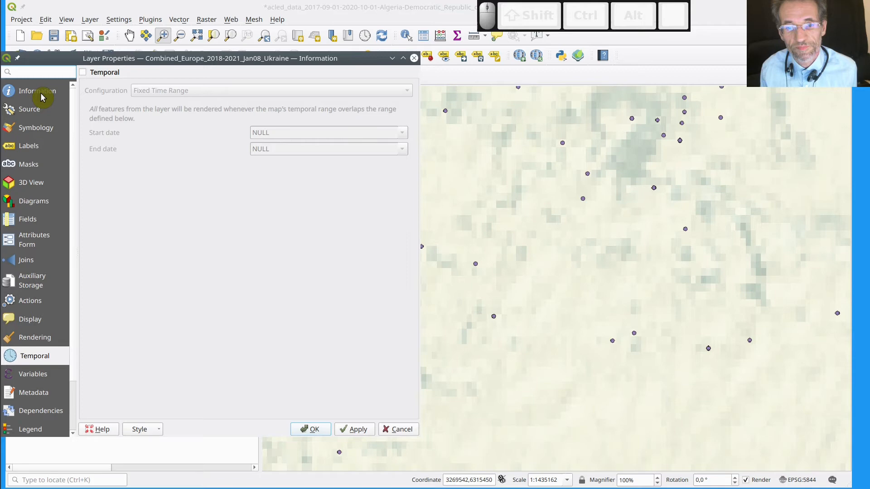
pyautogui.click(42, 95)
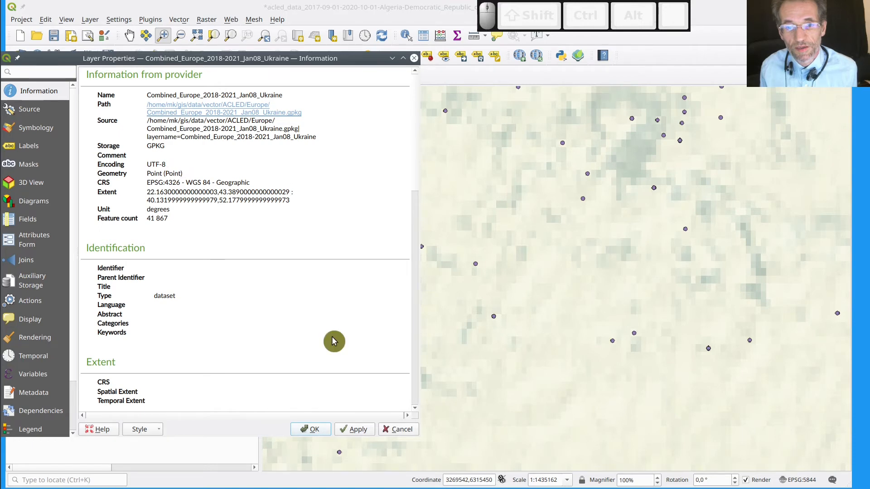
pyautogui.press('Escape')
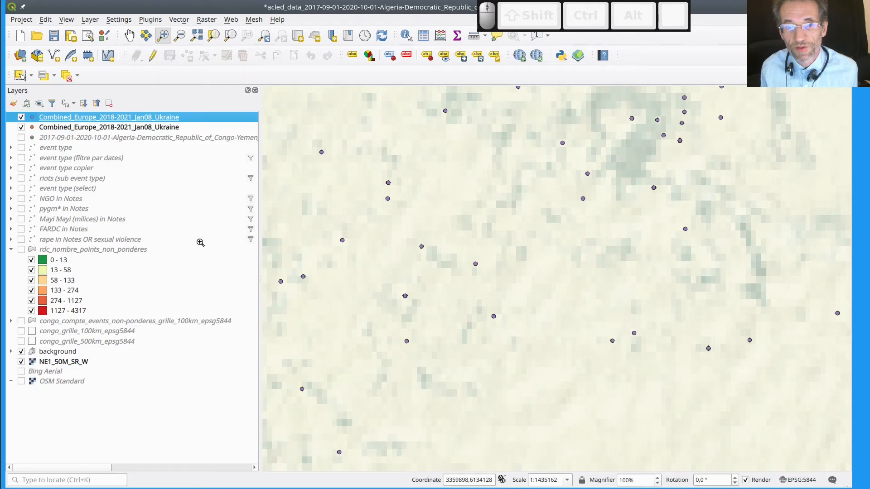
# Step: Remove the original CSV-based Combined_Europe_2018-2021_Jan08_Ukraine layer from the project and select the remaining GeoPackage layer
pyautogui.click(114, 129)
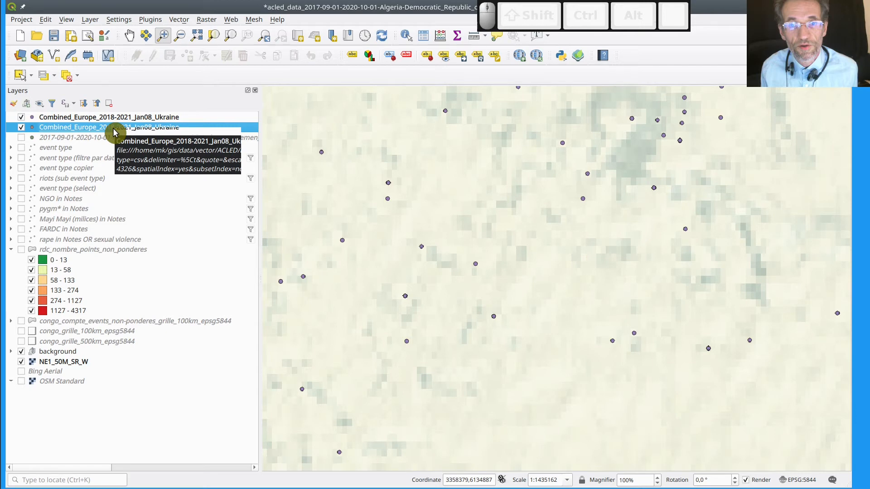
pyautogui.hotkey('ctrl', 'd')
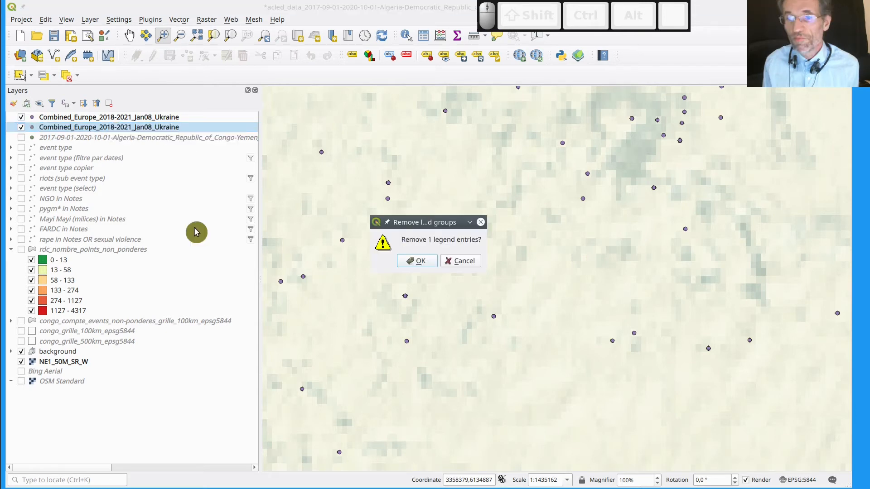
pyautogui.click(407, 265)
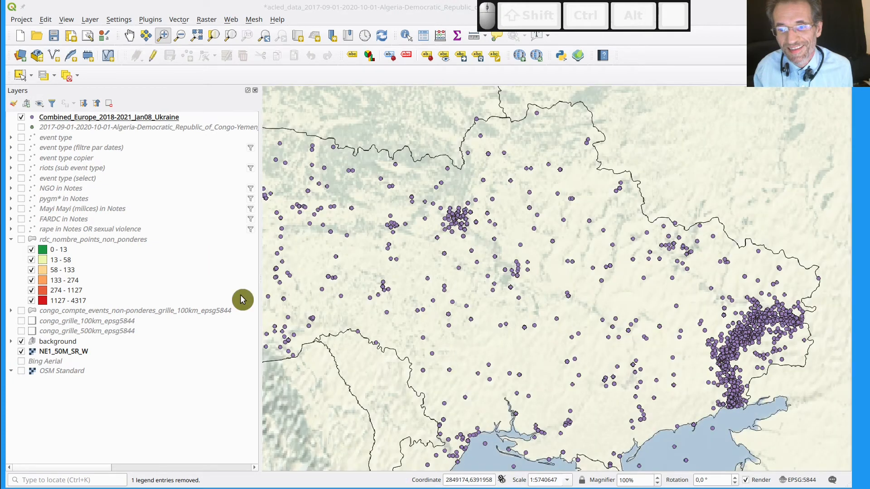
pyautogui.click(92, 121)
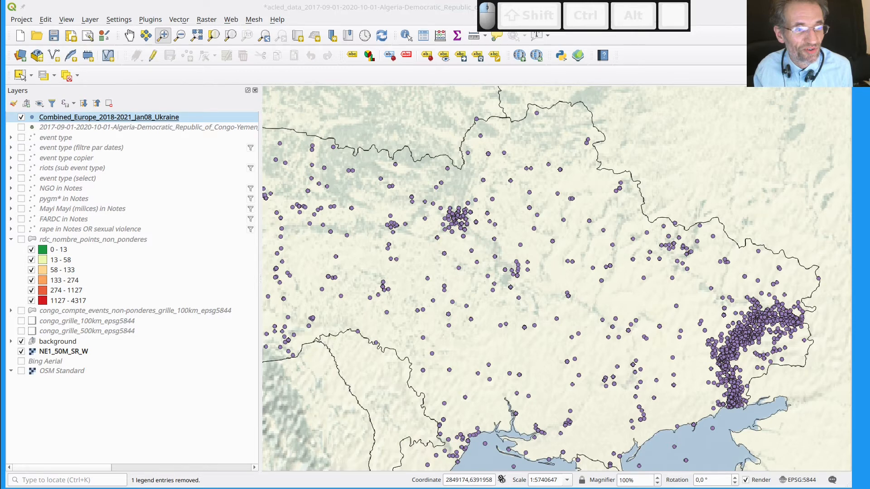
# Step: Open ACLED_Codebook_2019FINAL_pbl.pdf from the ACLED Doc folder in Dolphin with Okular
pyautogui.rightClick(292, 332)
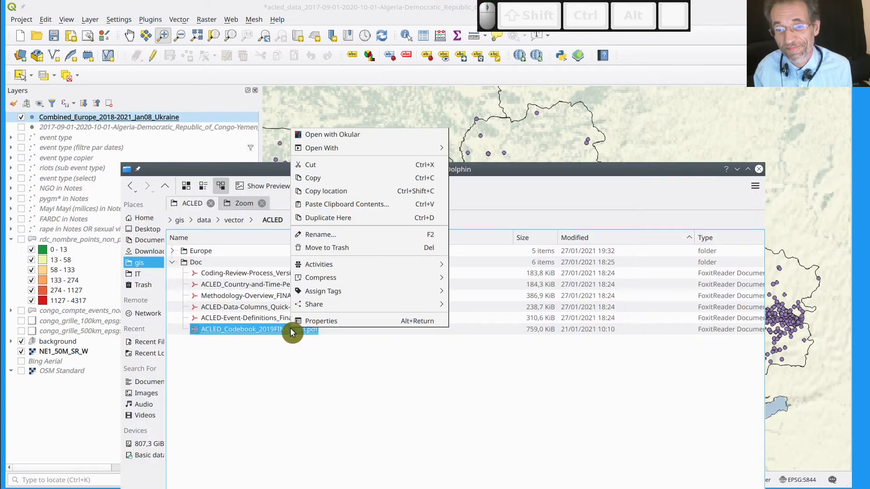
pyautogui.click(358, 138)
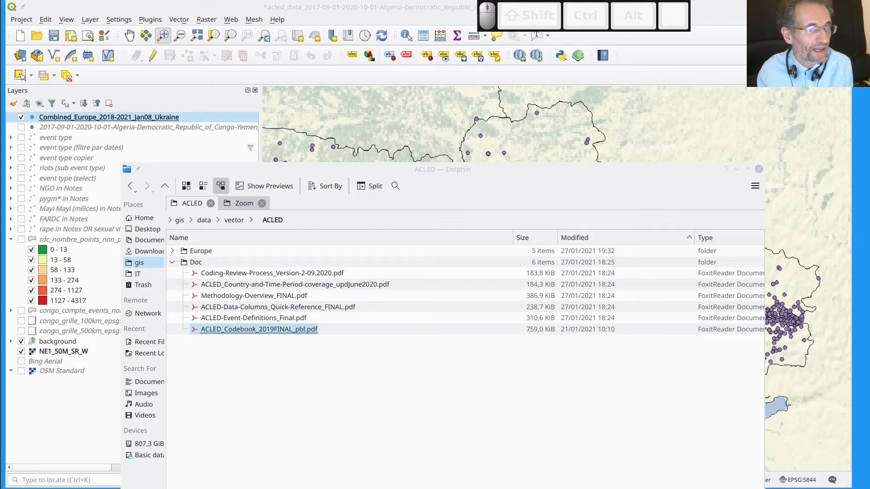
pyautogui.press('alt')
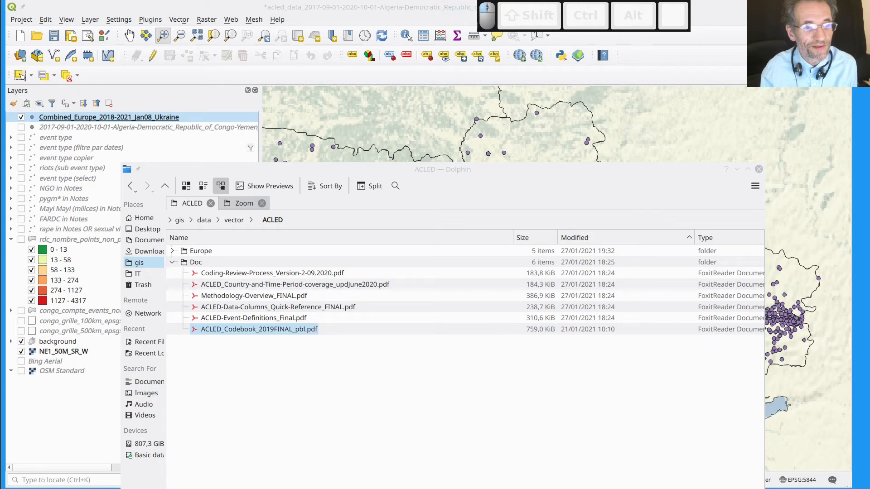
# Step: Open the attribute table of the Combined_Europe_2018-2021_Jan08_Ukraine layer and enlarge its window to examine the event columns
pyautogui.click(256, 327)
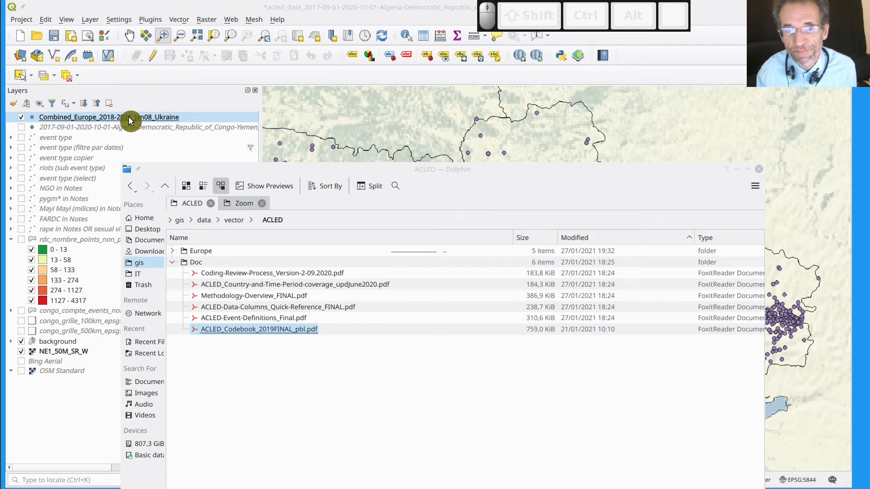
pyautogui.click(130, 120)
pyautogui.press('F6')
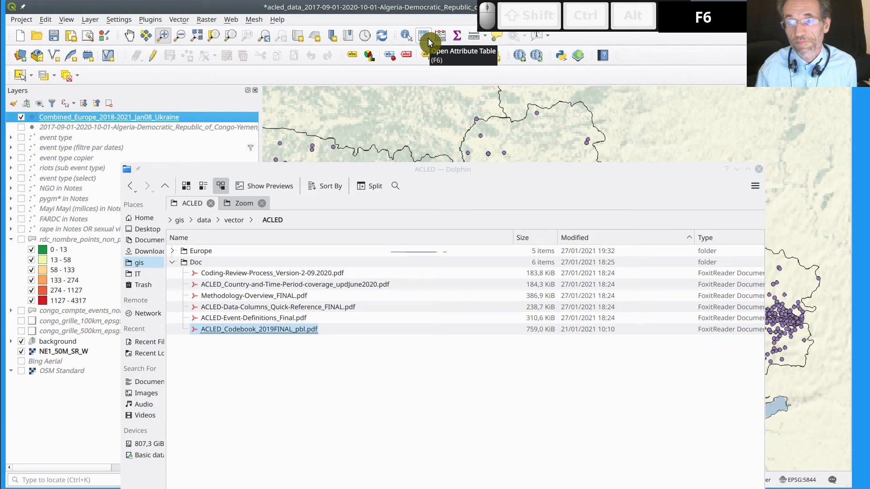
pyautogui.click(427, 38)
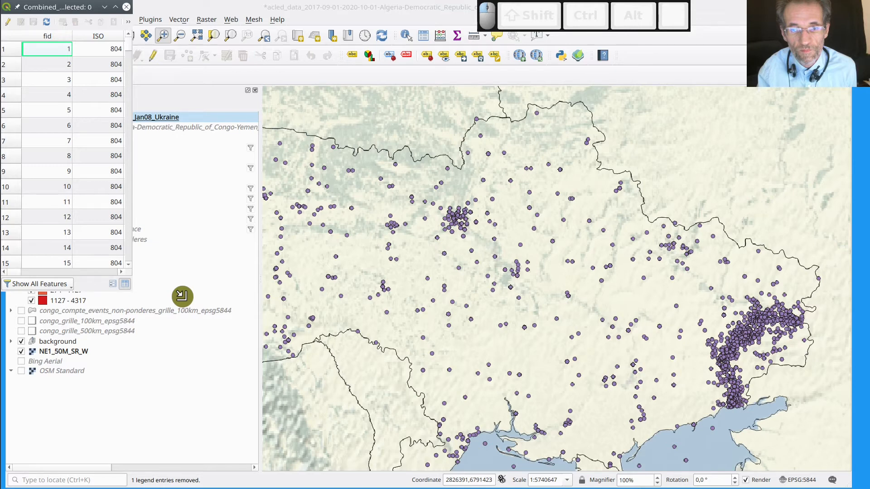
pyautogui.moveTo(182, 297); pyautogui.dragTo(713, 387)
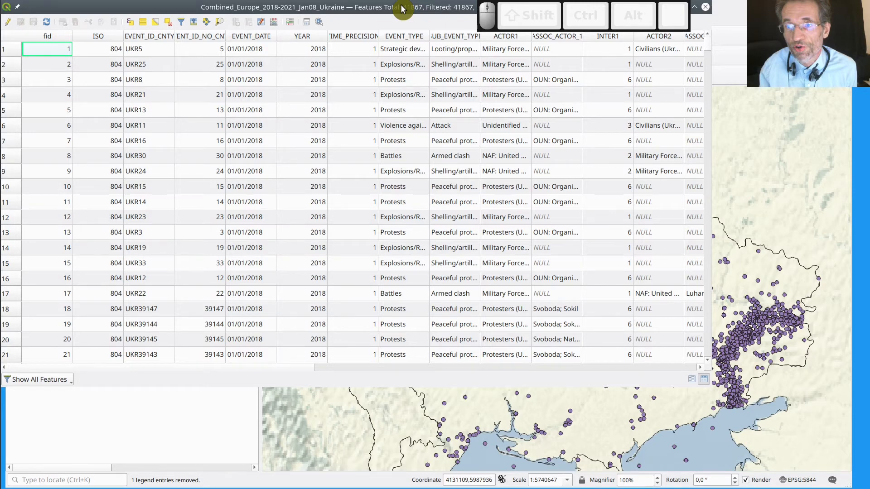
# Step: Set the Combined_Europe_2018-2021_Jan08_Ukraine layer's symbology to Categorized and display the fields available as classification value
pyautogui.rightClick(120, 117)
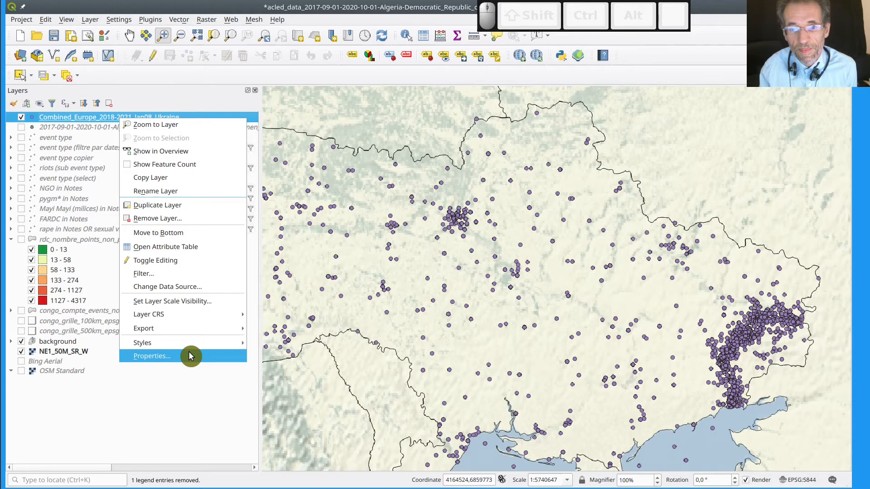
pyautogui.click(189, 356)
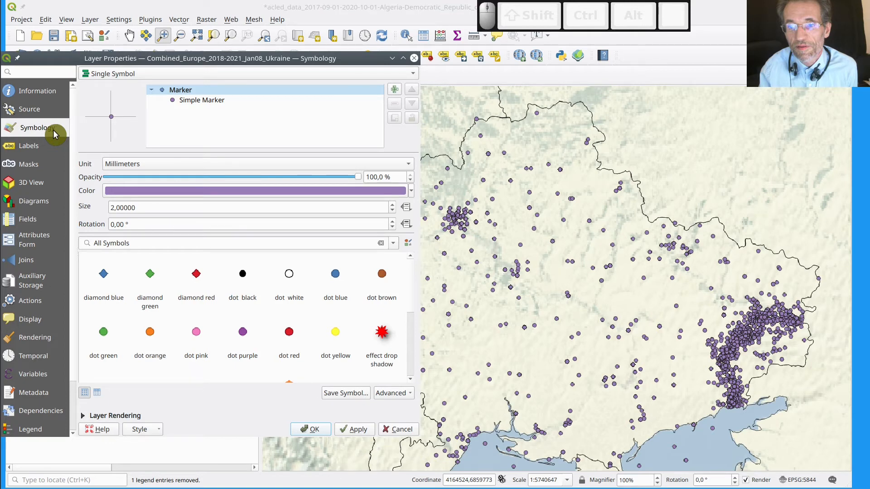
pyautogui.click(187, 73)
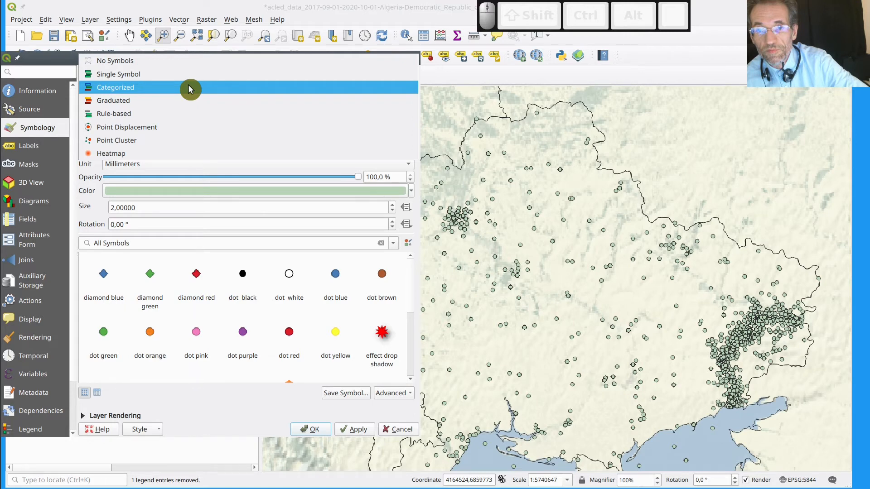
pyautogui.click(190, 89)
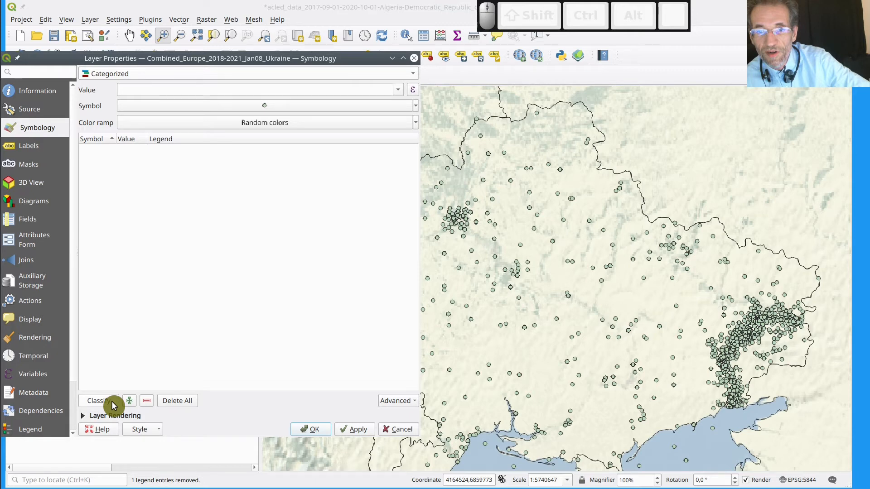
pyautogui.click(244, 89)
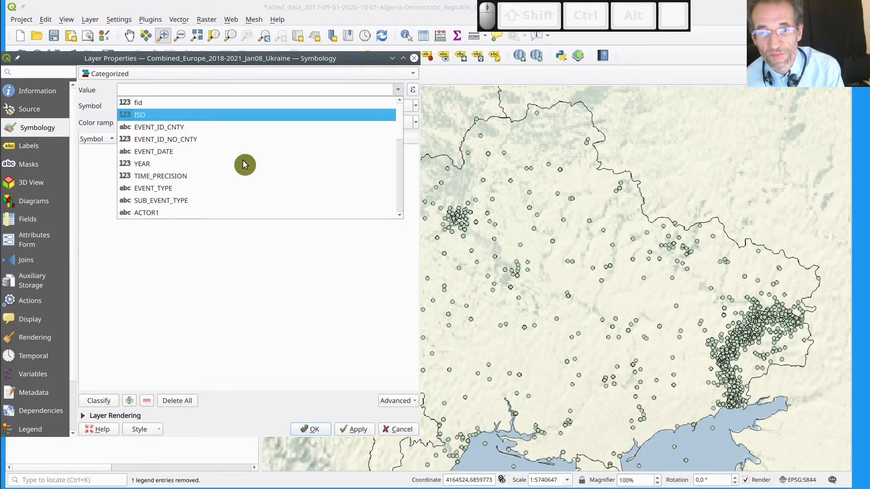
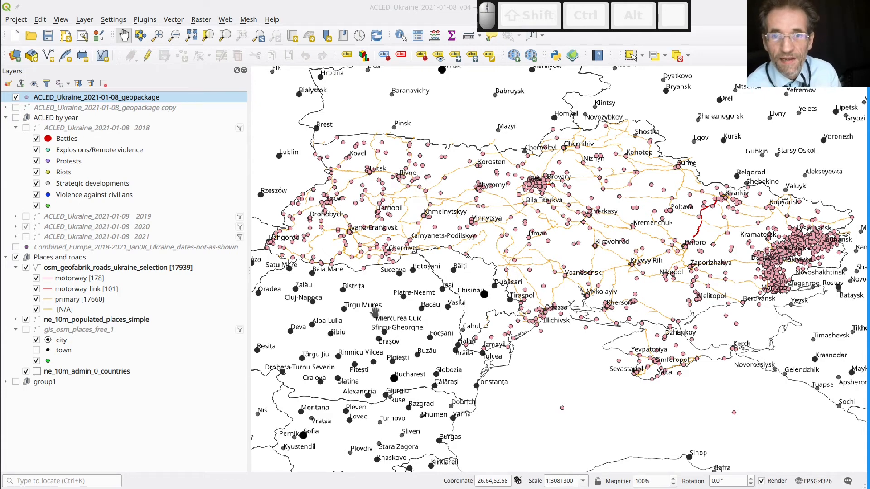
# Step: Duplicate the ACLED_Ukraine_2021-01-08_geopackage layer and show the new copy on the map instead of the original
pyautogui.click(222, 57)
pyautogui.click(175, 100)
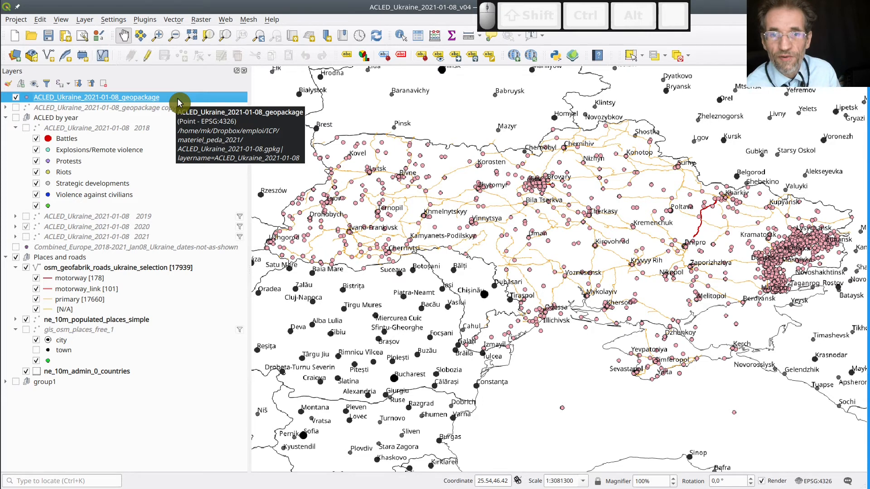
pyautogui.rightClick(173, 103)
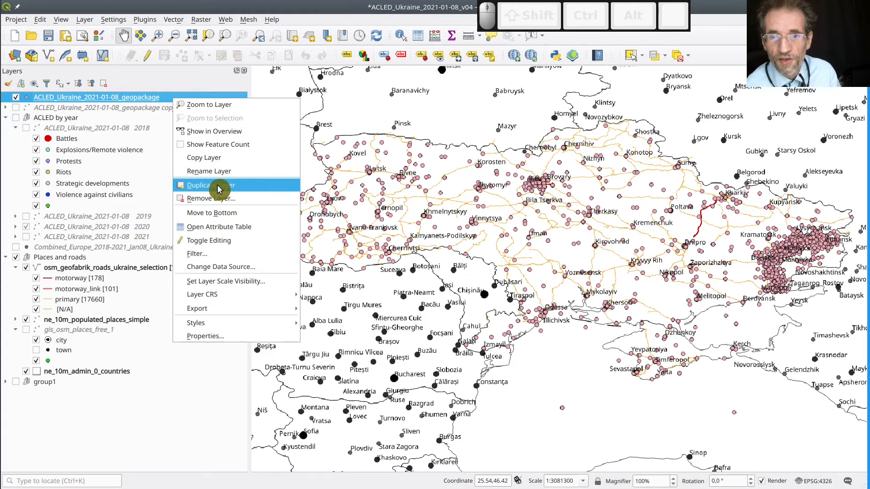
pyautogui.click(217, 184)
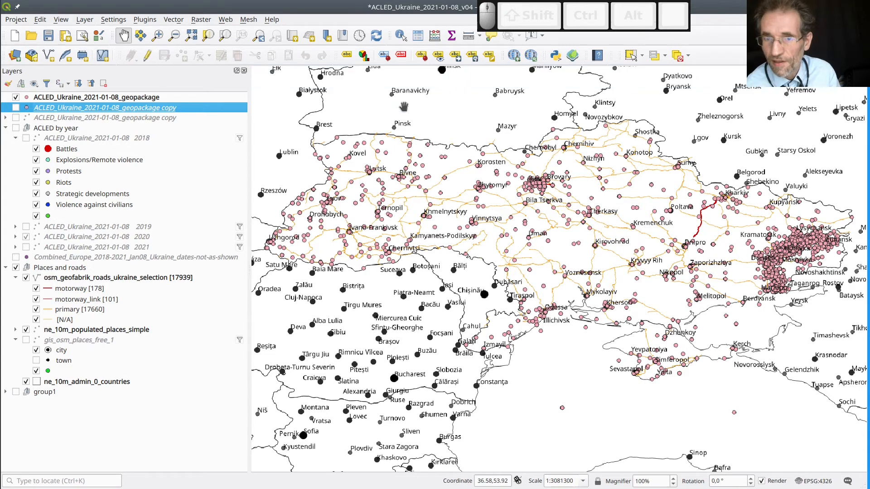
pyautogui.click(17, 100)
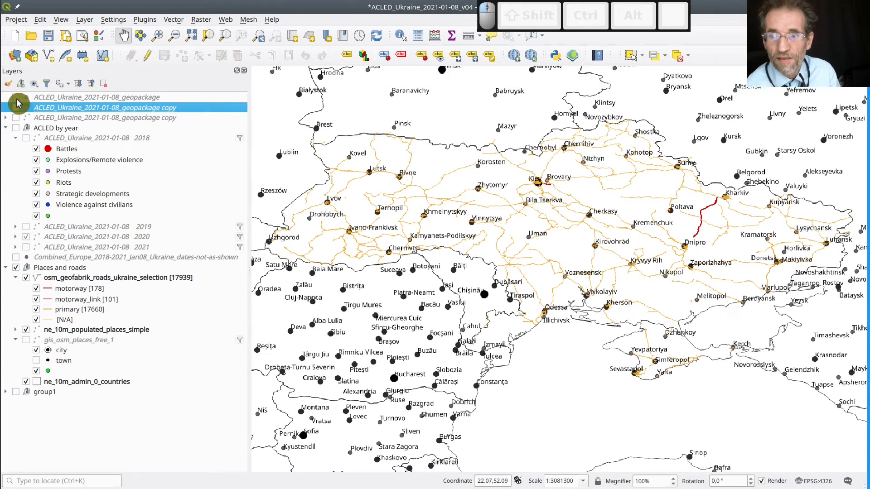
pyautogui.click(17, 109)
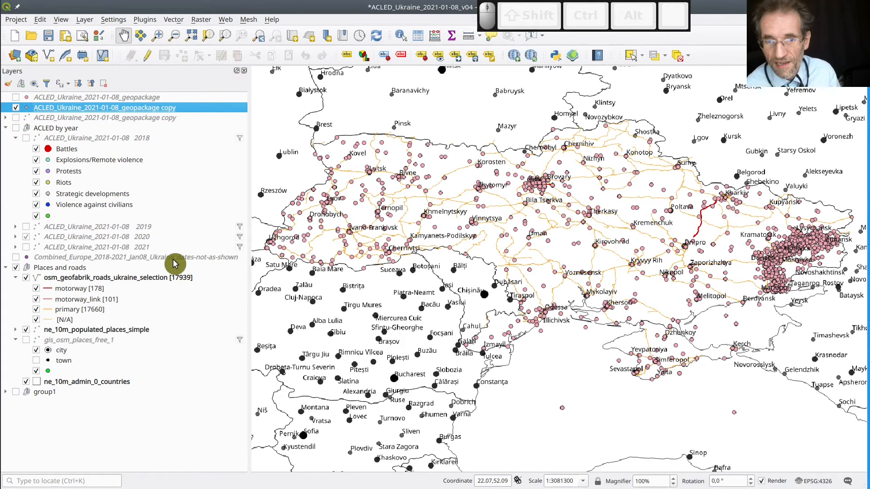
# Step: Hide the roads and populated places layers, keep ne_10m_admin_0_countries displayed, and collapse the Places and roads group
pyautogui.click(16, 269)
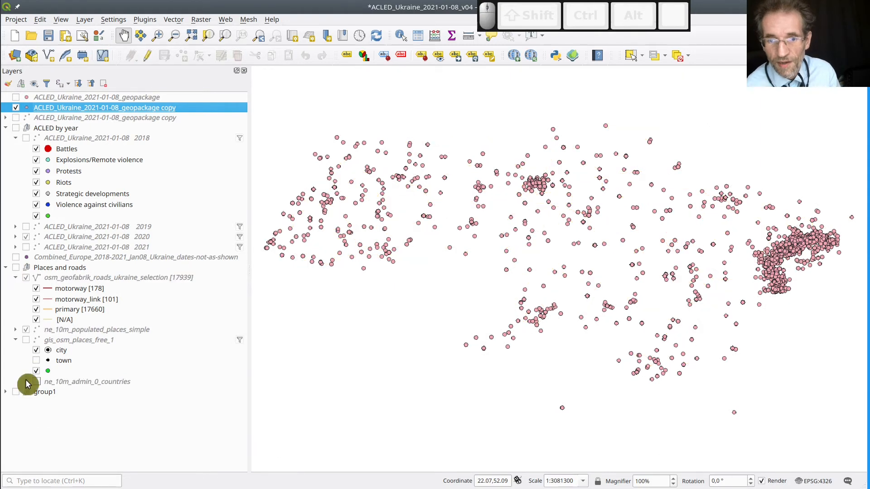
pyautogui.click(26, 383)
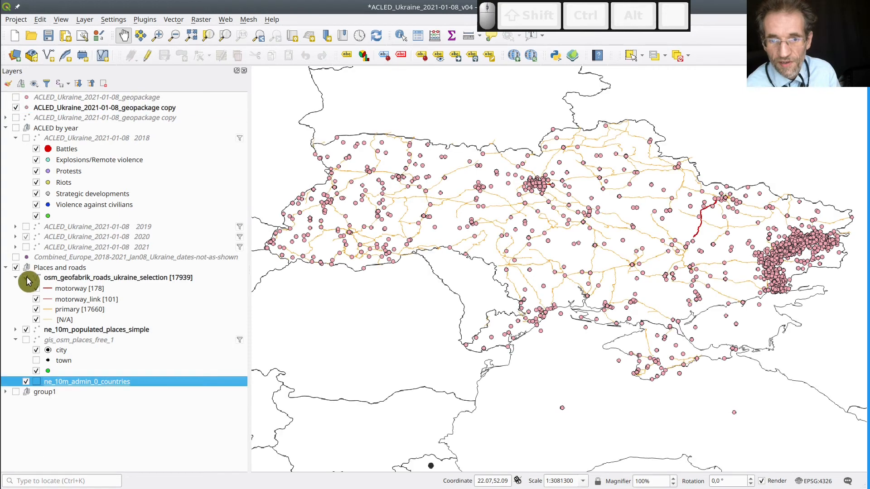
pyautogui.click(25, 279)
pyautogui.click(26, 330)
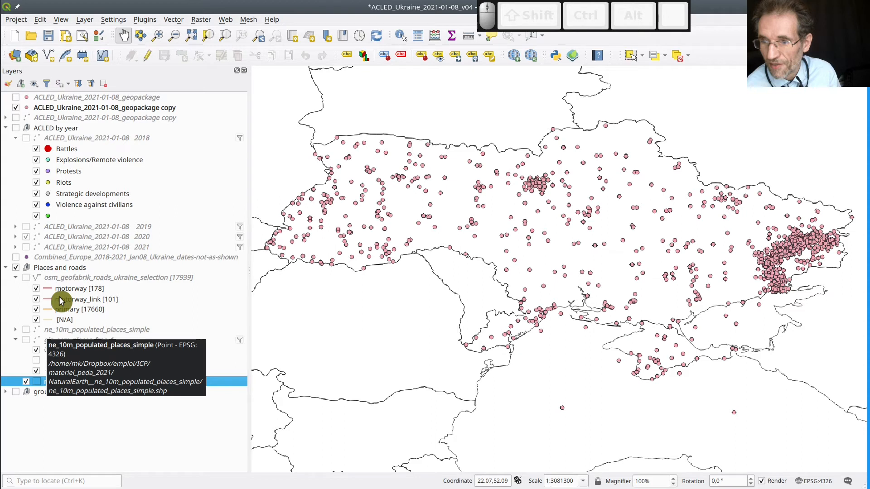
pyautogui.click(6, 267)
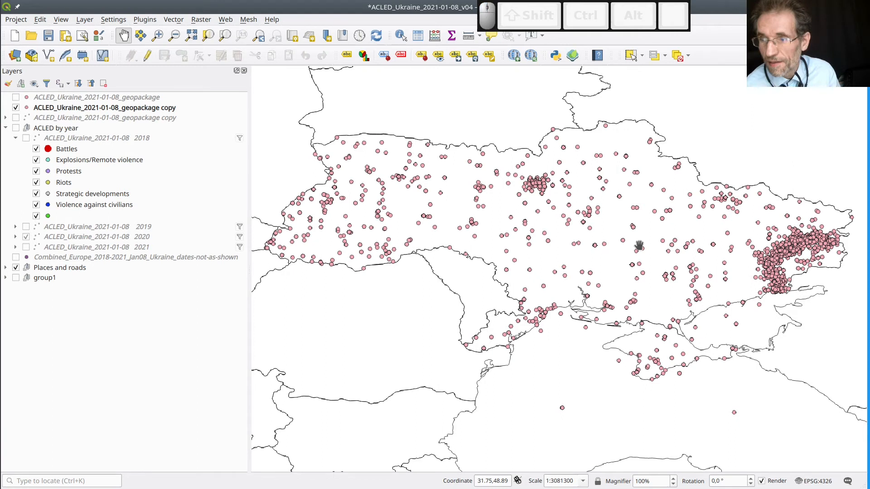
# Step: Rename the duplicated geopackage layer as "ACLED_Ukraine_2021-01-08 journalists"
pyautogui.click(149, 111)
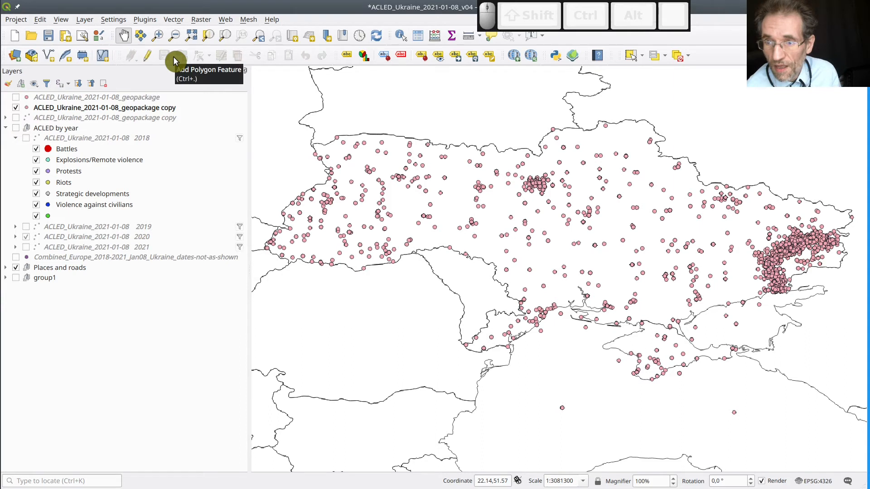
pyautogui.click(172, 109)
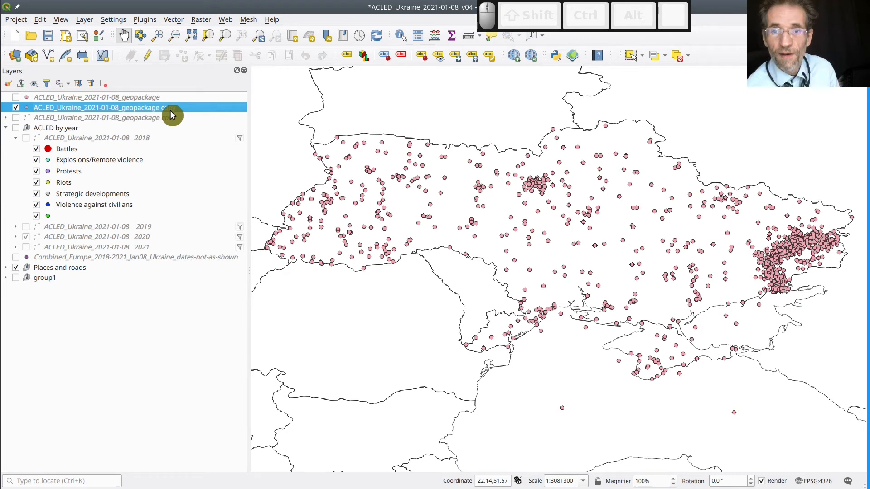
pyautogui.press('F2')
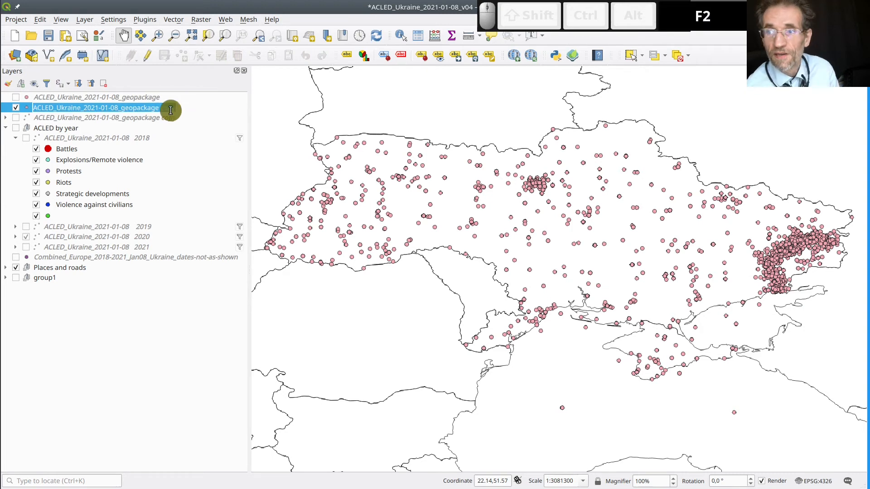
pyautogui.press('End')
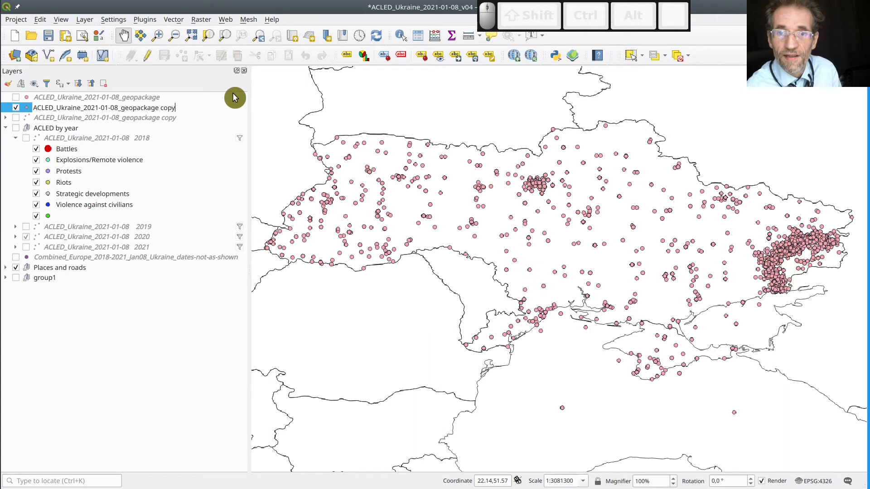
pyautogui.press('BackSpace')
pyautogui.press('BackSpace')
pyautogui.press('BackSpace')
pyautogui.press('BackSpace')
pyautogui.press('BackSpace')
pyautogui.press('BackSpace')
pyautogui.press('BackSpace')
pyautogui.press('BackSpace')
pyautogui.press('BackSpace')
pyautogui.press('BackSpace')
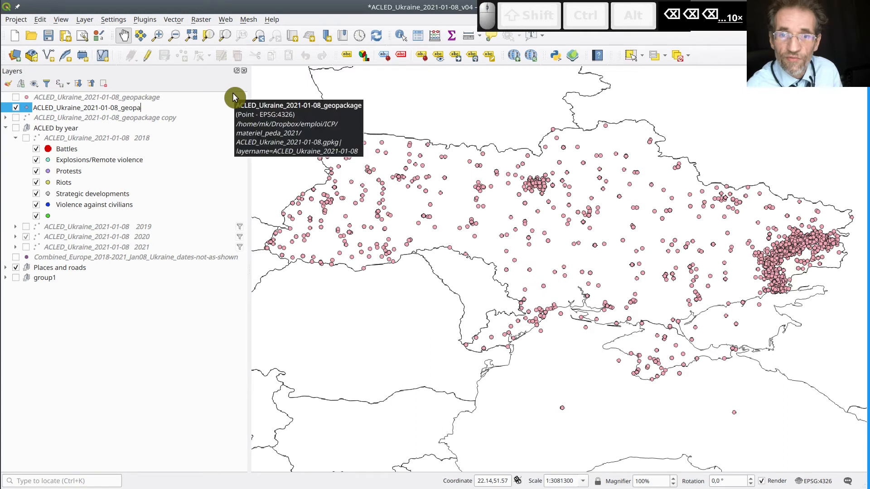
pyautogui.press('BackSpace')
pyautogui.press('BackSpace')
pyautogui.press('BackSpace')
pyautogui.press('BackSpace')
pyautogui.press('BackSpace')
pyautogui.press('BackSpace')
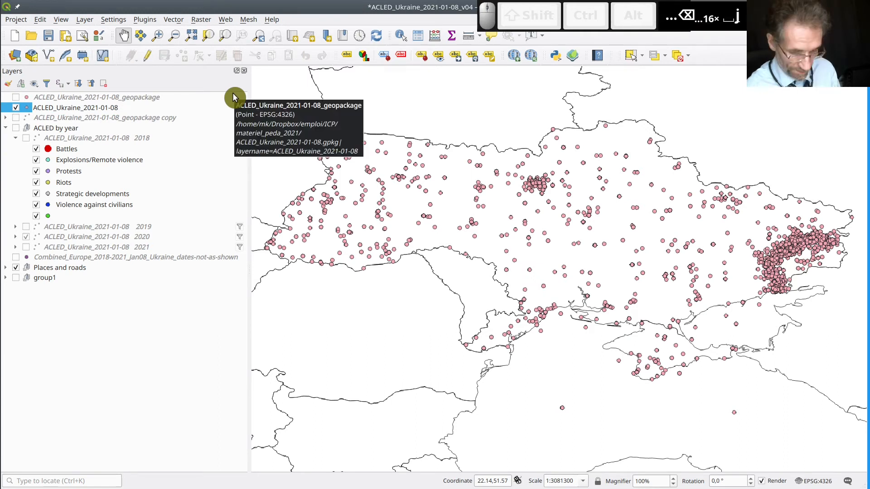
pyautogui.write('journal')
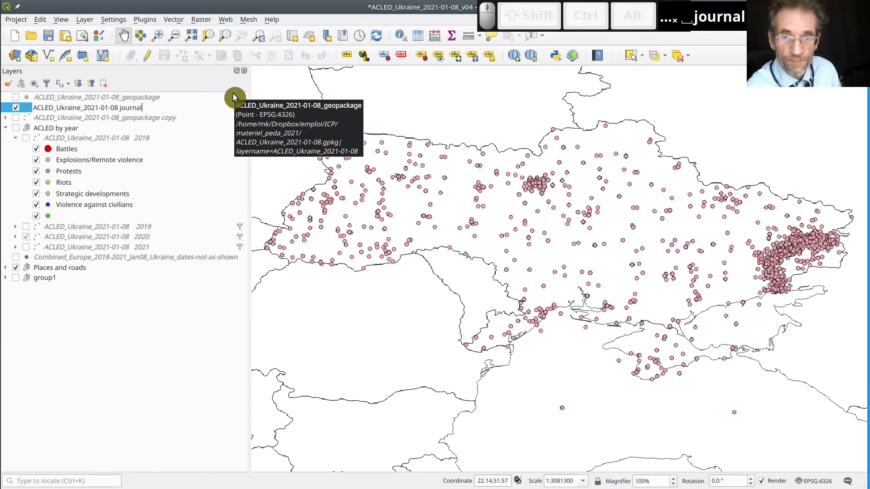
pyautogui.write('ists')
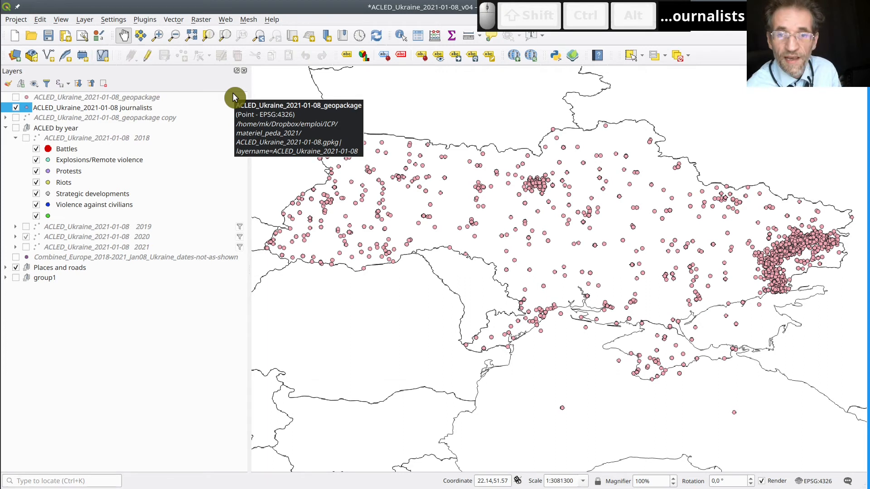
pyautogui.press('Return')
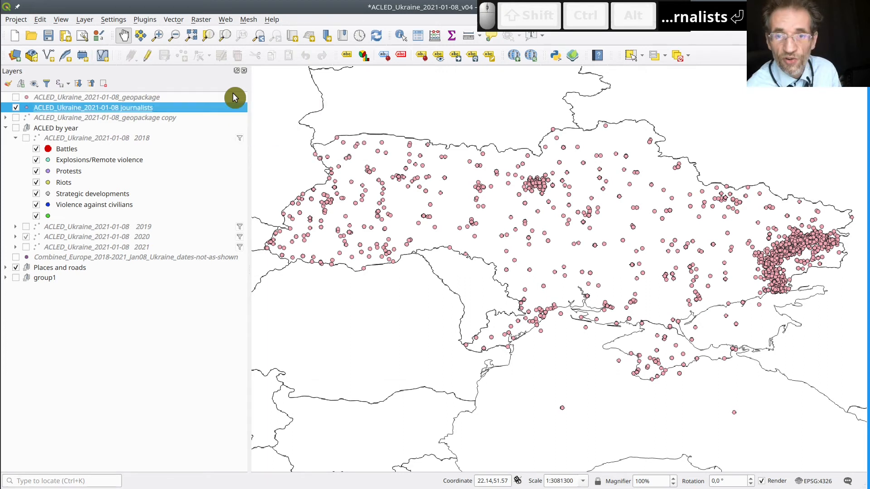
# Step: Open the attribute table of the ACLED_Ukraine_2021-01-08 journalists layer and enlarge its window to show more columns
pyautogui.rightClick(194, 108)
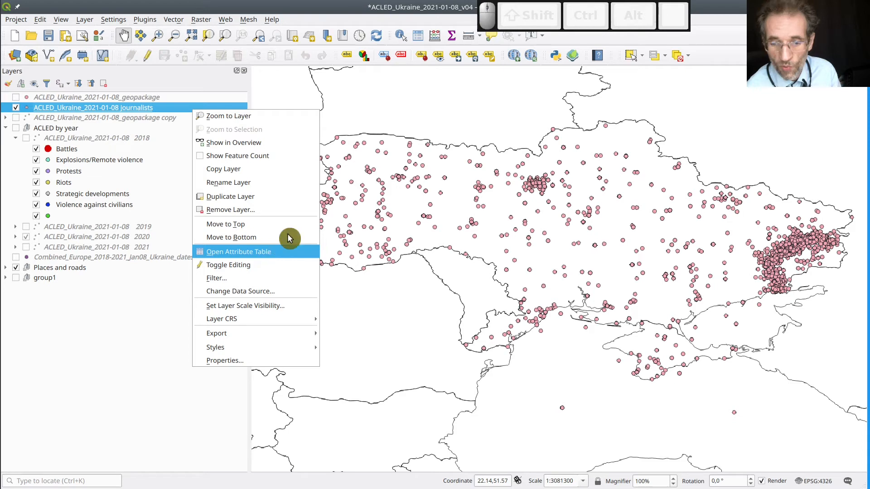
pyautogui.click(282, 250)
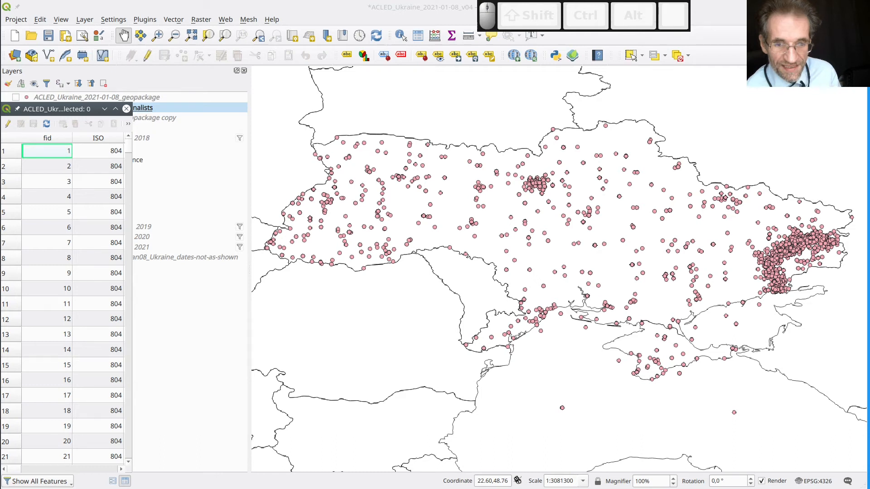
pyautogui.press('Escape')
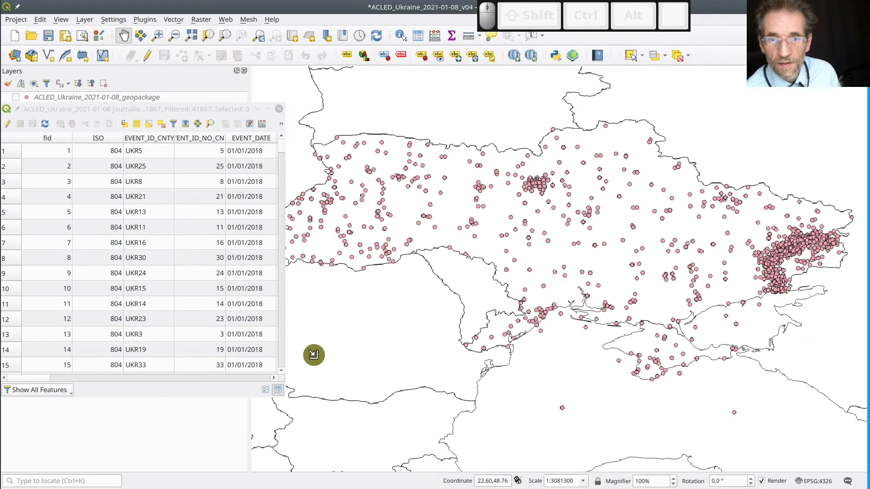
pyautogui.moveTo(313, 355); pyautogui.dragTo(631, 325)
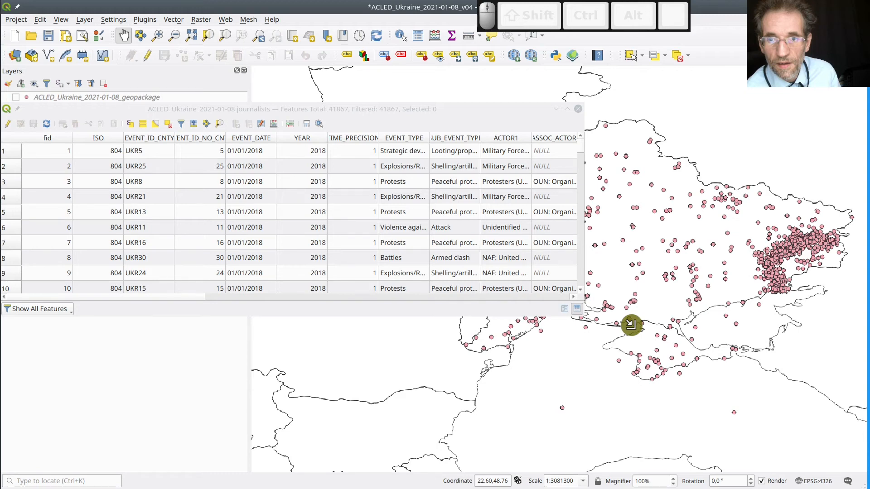
pyautogui.moveTo(631, 325); pyautogui.dragTo(811, 430)
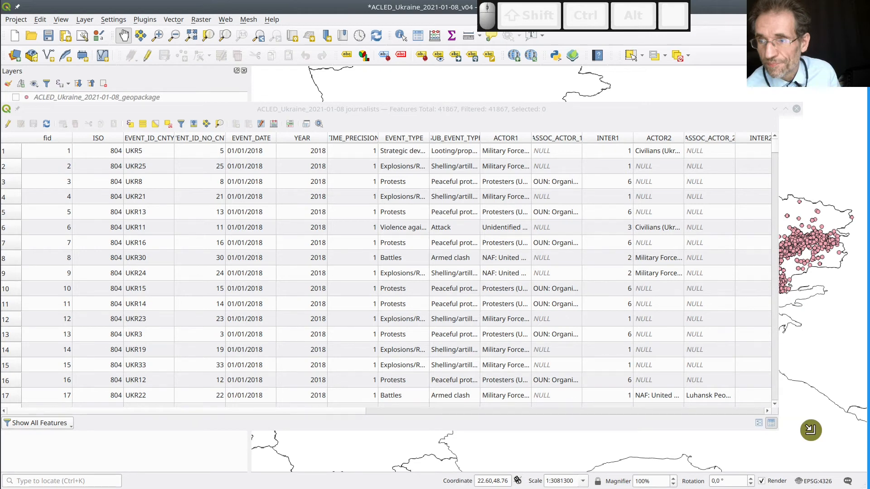
pyautogui.click(225, 104)
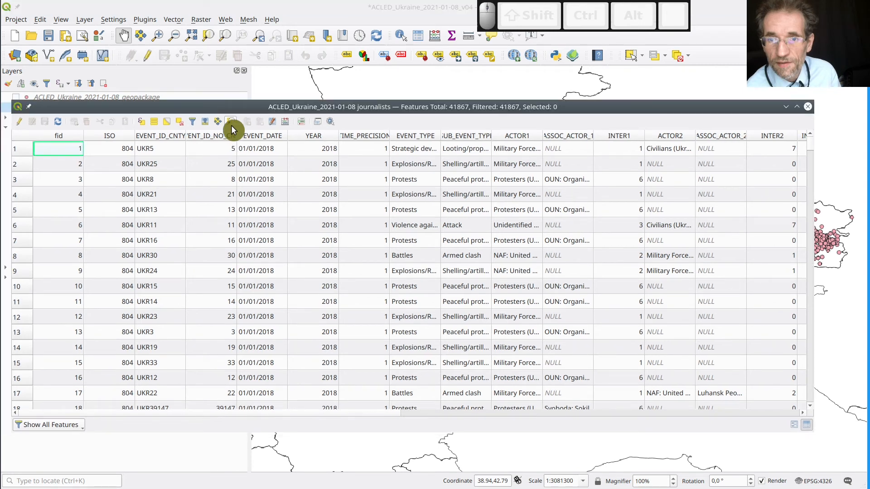
# Step: Organize the table columns by deselecting every field and re-enabling only FATALITIES and NOTES
pyautogui.click(271, 122)
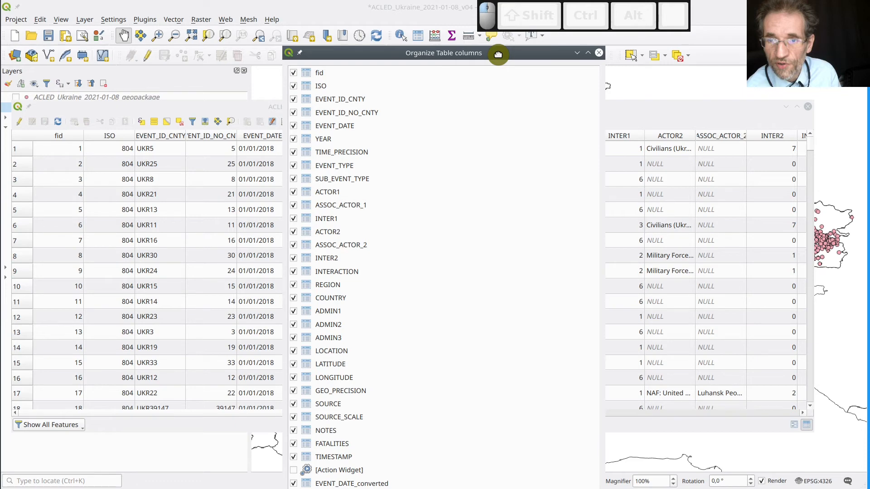
pyautogui.moveTo(498, 54); pyautogui.dragTo(368, 12)
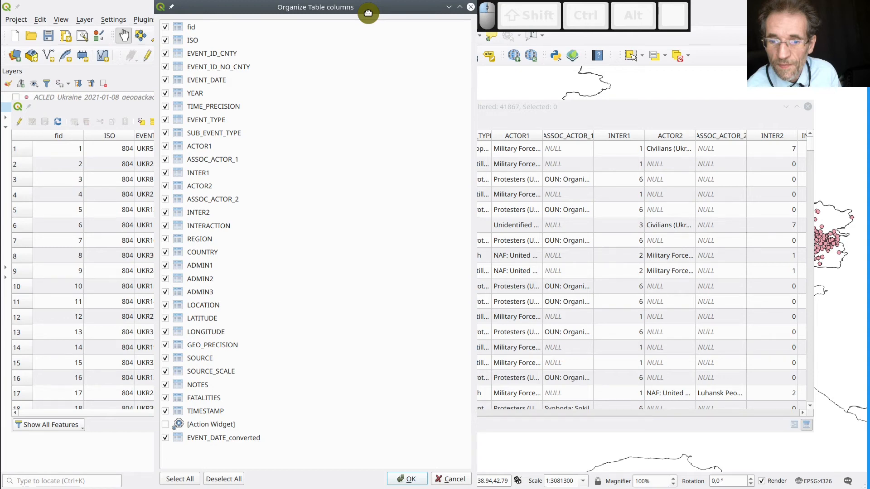
pyautogui.click(224, 479)
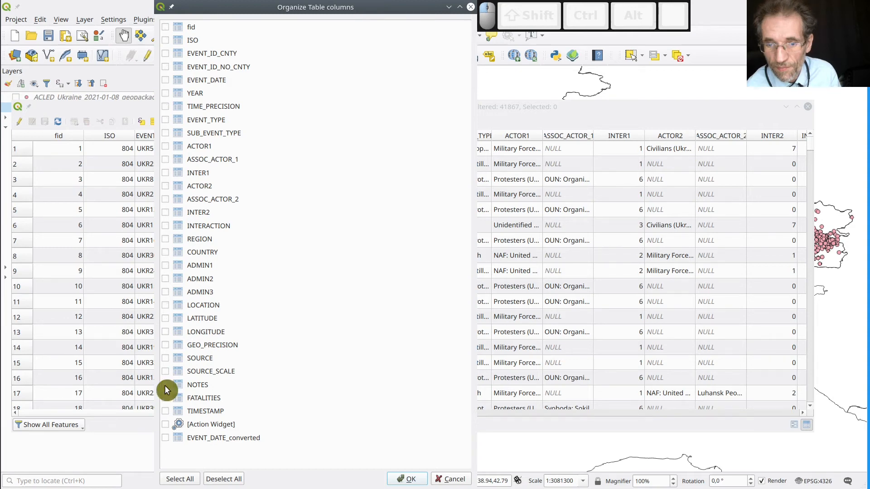
pyautogui.click(165, 398)
pyautogui.click(165, 385)
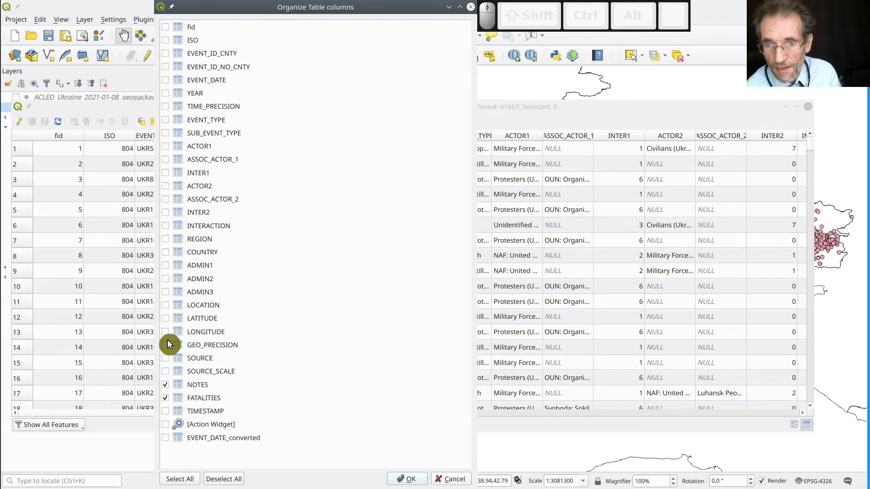
# Step: Also enable EVENT_DATE, EVENT_TYPE, SUB_EVENT_TYPE and the fields from ACTOR1 through INTERACTION, apply the column selection, and widen the NOTES column
pyautogui.click(165, 226)
pyautogui.click(165, 212)
pyautogui.click(165, 199)
pyautogui.click(165, 185)
pyautogui.click(165, 173)
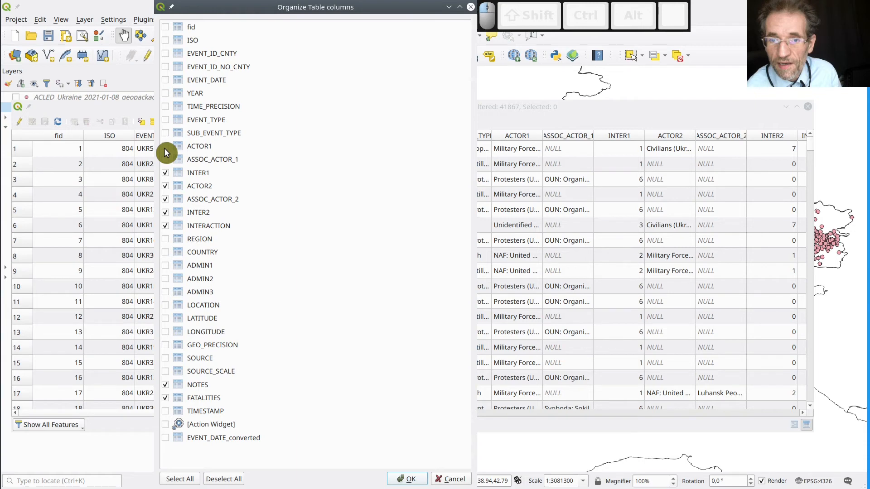
pyautogui.click(165, 159)
pyautogui.click(166, 145)
pyautogui.click(165, 133)
pyautogui.click(165, 120)
pyautogui.click(165, 80)
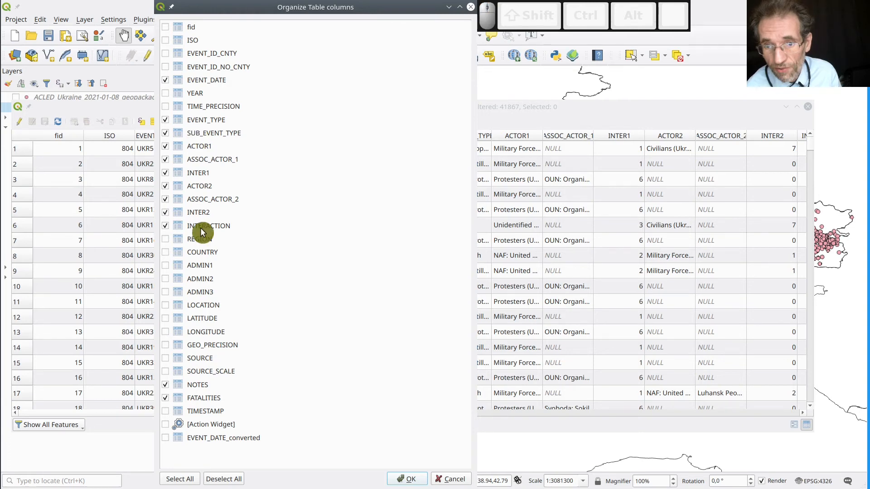
pyautogui.click(407, 479)
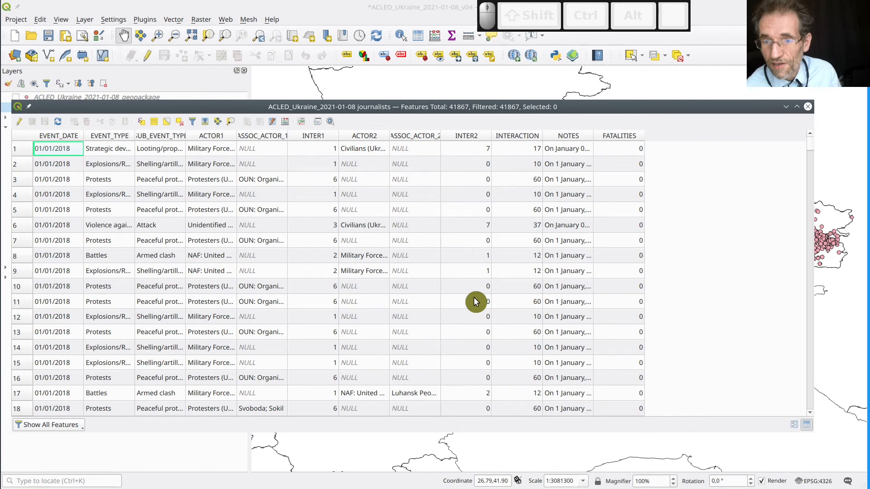
pyautogui.moveTo(593, 136); pyautogui.dragTo(779, 161)
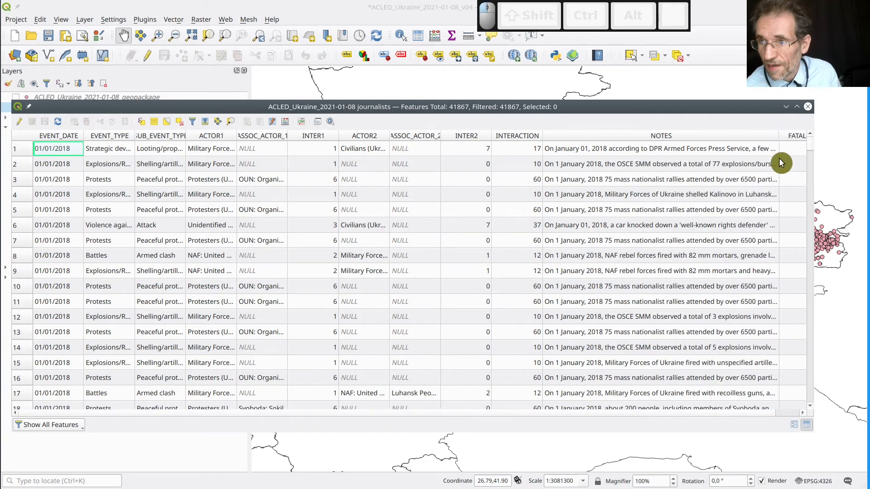
pyautogui.click(672, 137)
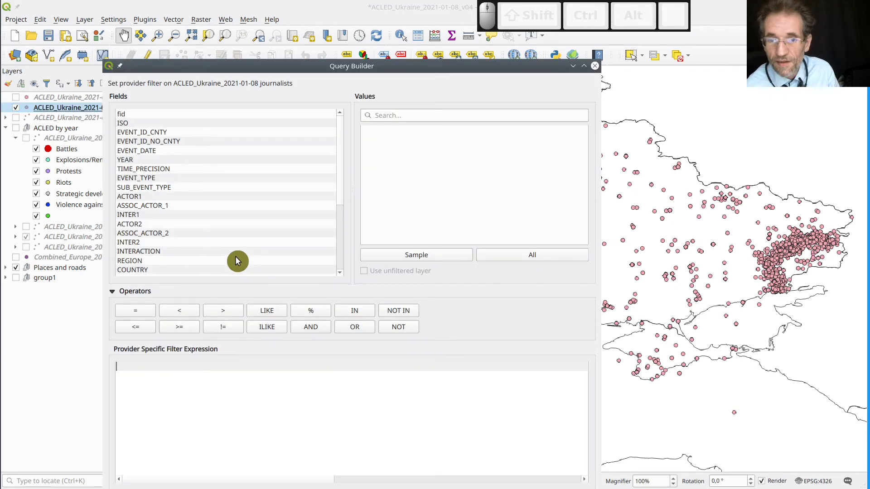
# Step: In the journalists layer's Query Builder, list all EVENT_TYPE values, sample the NOTES values, and list the FATALITIES values
pyautogui.scroll(-5, 235, 256)
pyautogui.scroll(5, 236, 257)
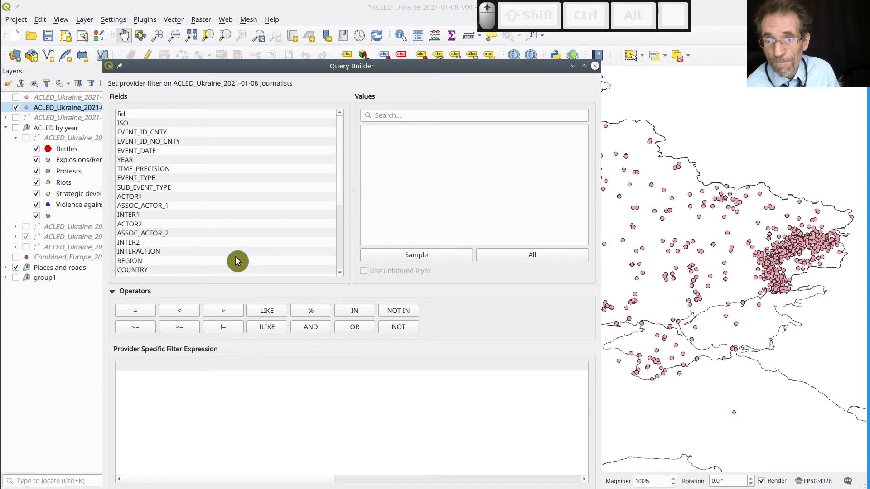
pyautogui.click(236, 178)
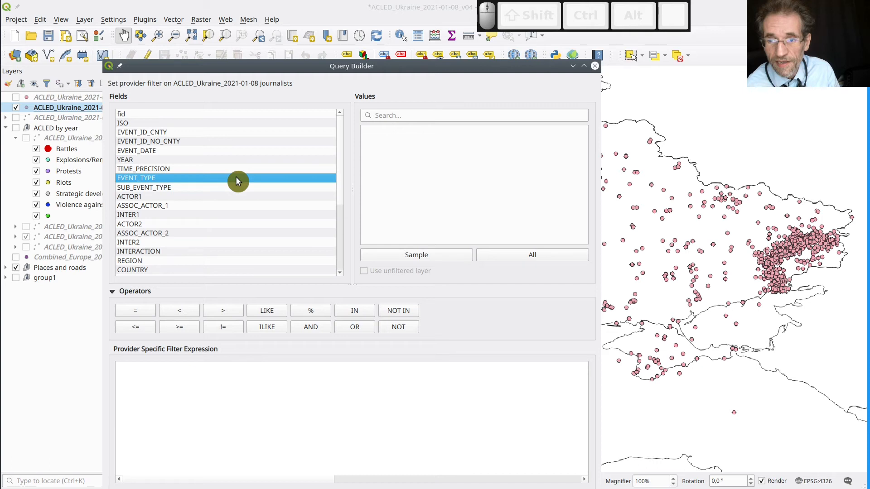
pyautogui.click(522, 256)
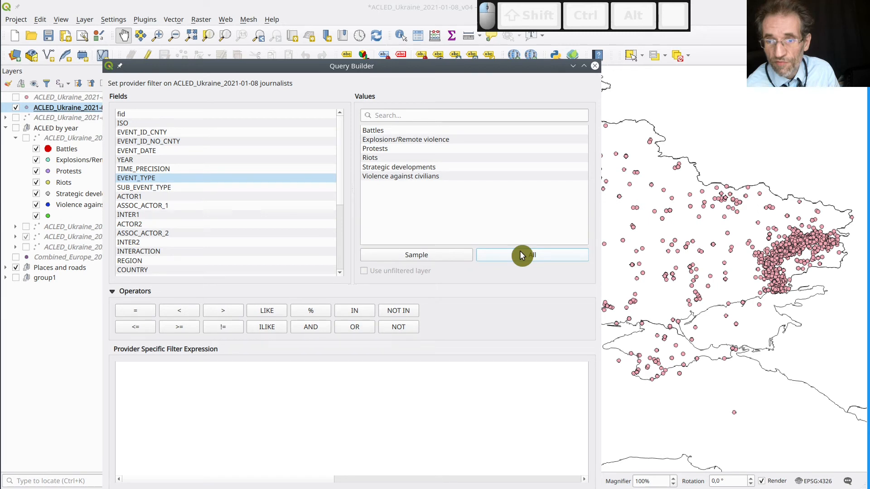
pyautogui.scroll(-5, 233, 250)
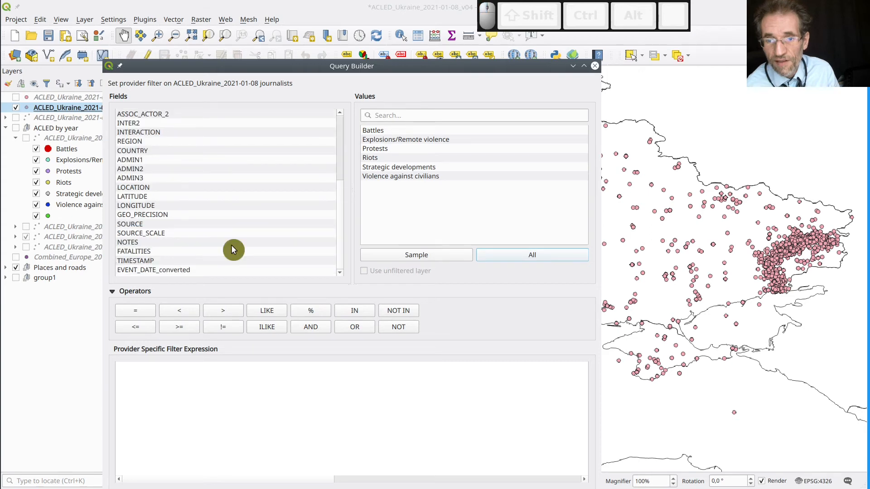
pyautogui.click(232, 245)
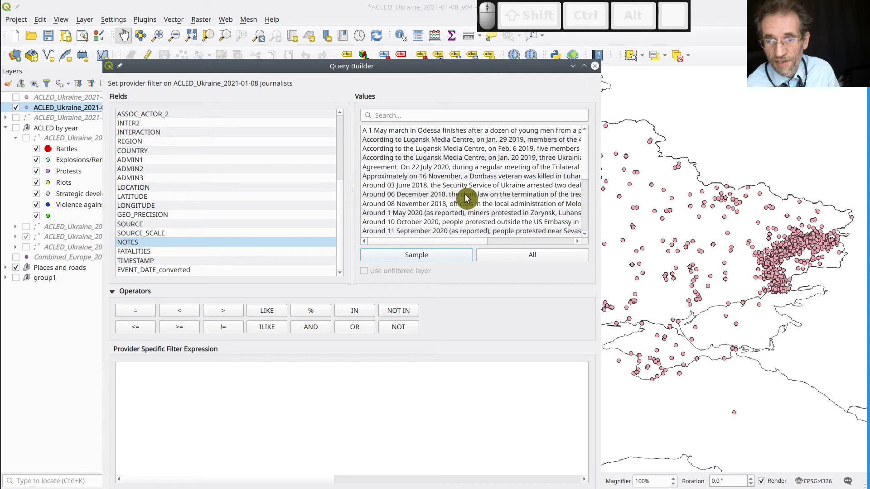
pyautogui.click(232, 253)
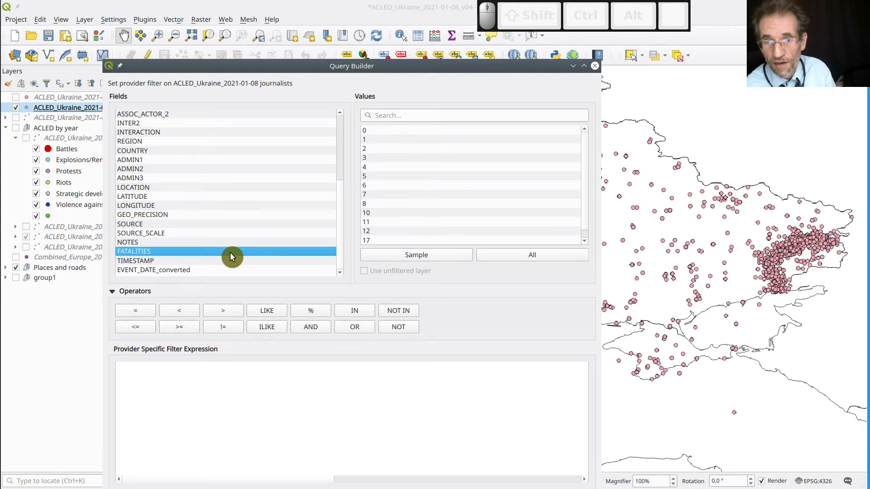
# Step: Build the provider filter expression "FATALITIES" =1 and test it
pyautogui.doubleClick(230, 253)
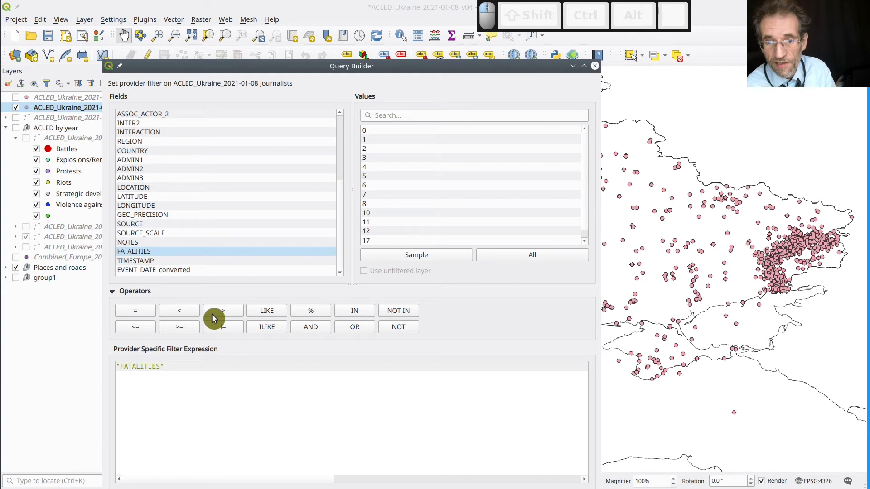
pyautogui.hotkey('shift', 'Home')
pyautogui.write('"')
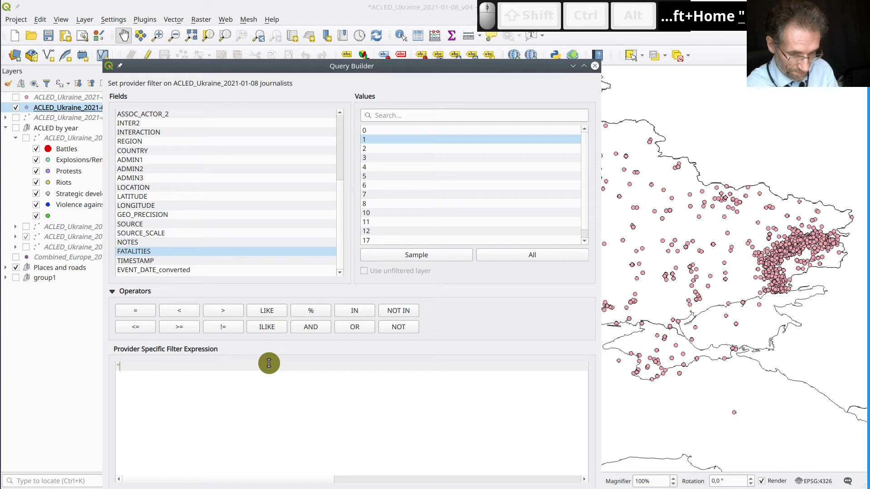
pyautogui.write('FATALITIES"')
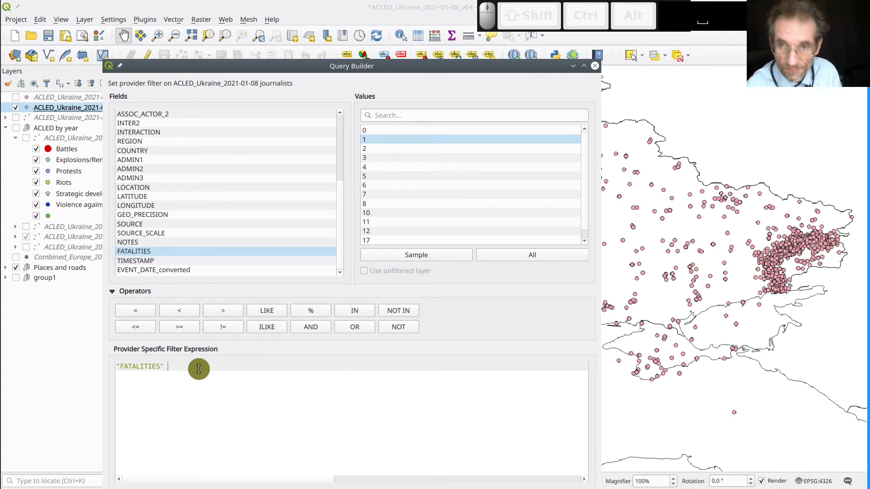
pyautogui.write('=')
pyautogui.click(377, 141)
pyautogui.doubleClick(376, 141)
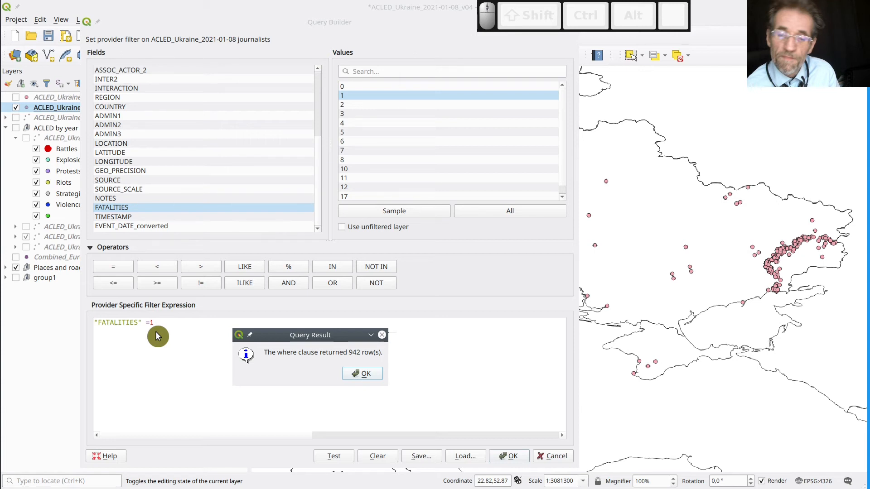
pyautogui.press('Return')
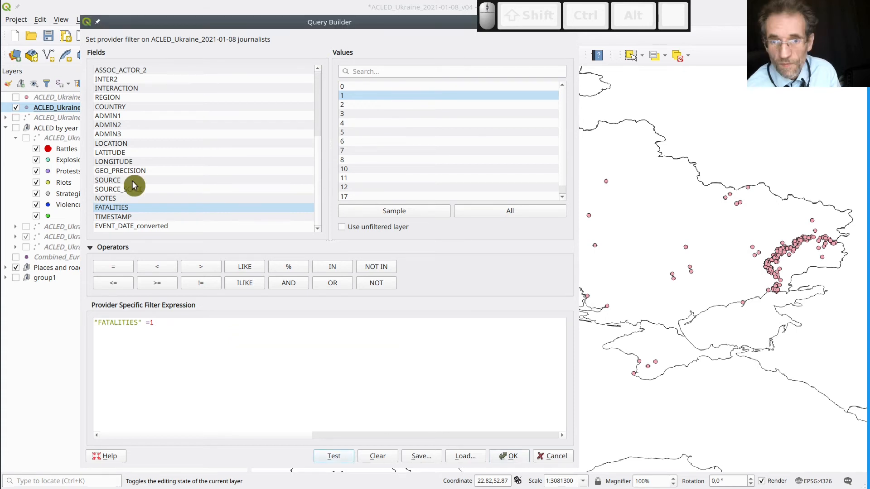
# Step: Replace the filter expression with "SOURCE" = 'DPR Armed Forces Press Service', picking the source from the sampled values, and test it
pyautogui.click(133, 181)
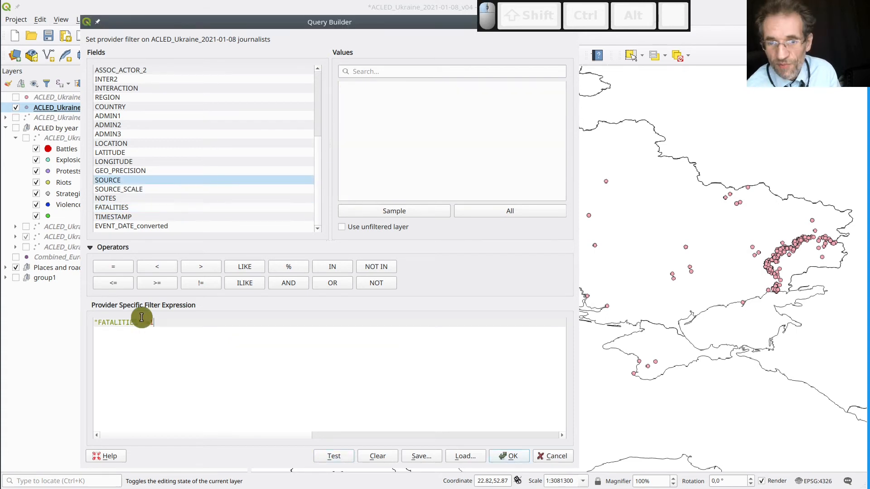
pyautogui.hotkey('ctrl', 'a')
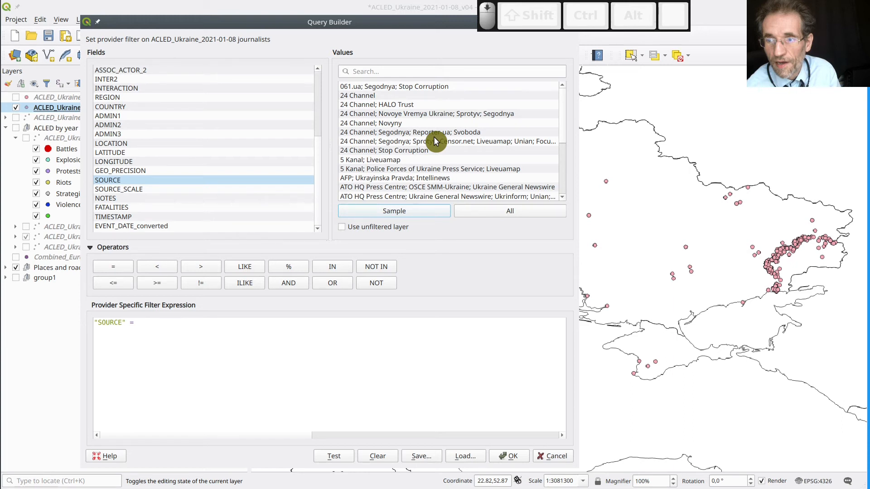
pyautogui.scroll(-4, 399, 143)
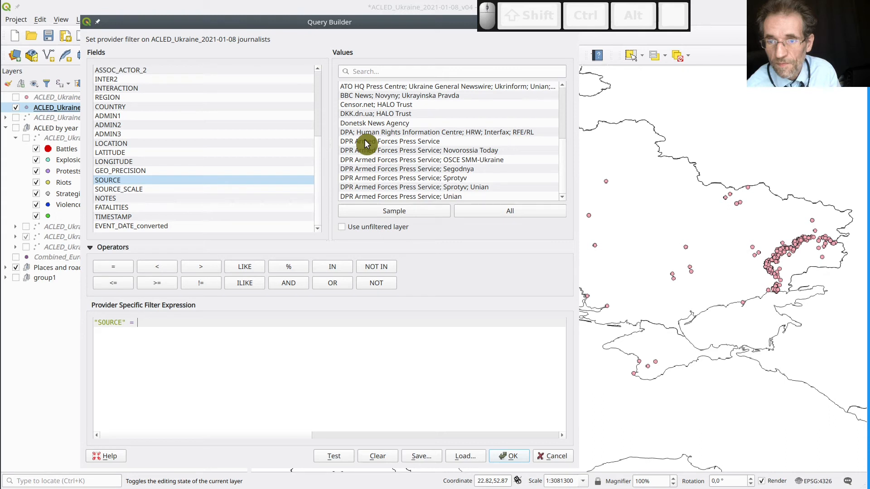
pyautogui.doubleClick(367, 144)
pyautogui.press('Right')
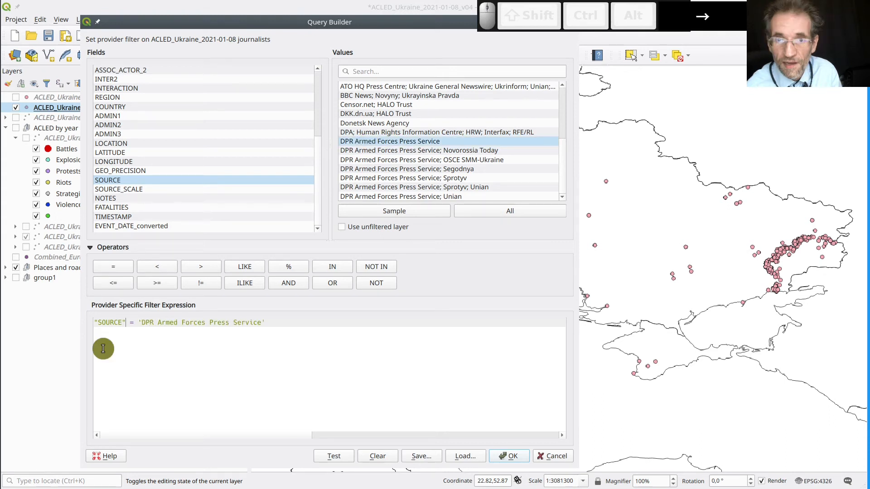
pyautogui.press('Right')
pyautogui.press('Right')
pyautogui.press('Right')
pyautogui.hotkey('shift', 'End')
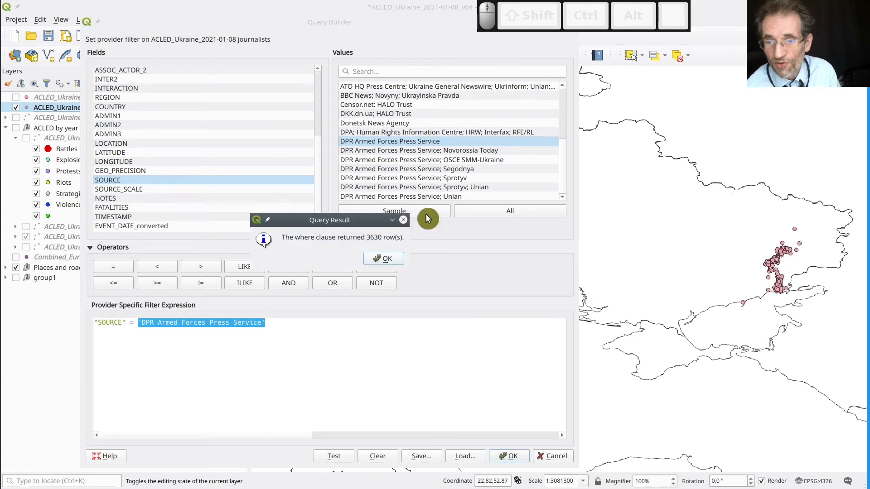
pyautogui.press('Return')
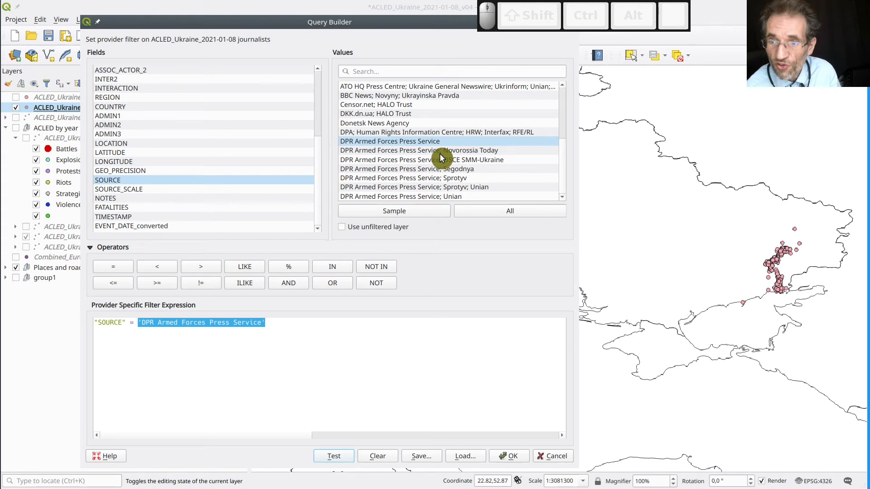
# Step: Broaden the filter to "SOURCE" LIKE '%DPR Armed Forces Press Service%' with wildcards on both sides, and test it
pyautogui.click(301, 325)
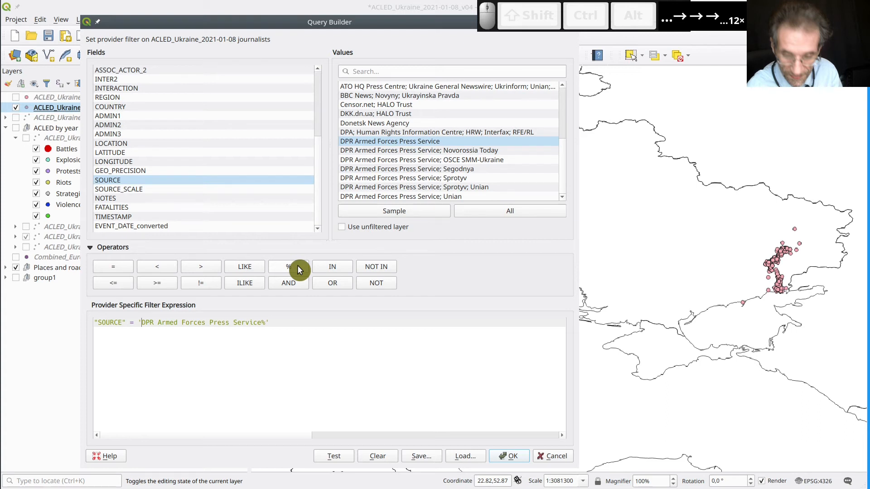
pyautogui.click(299, 270)
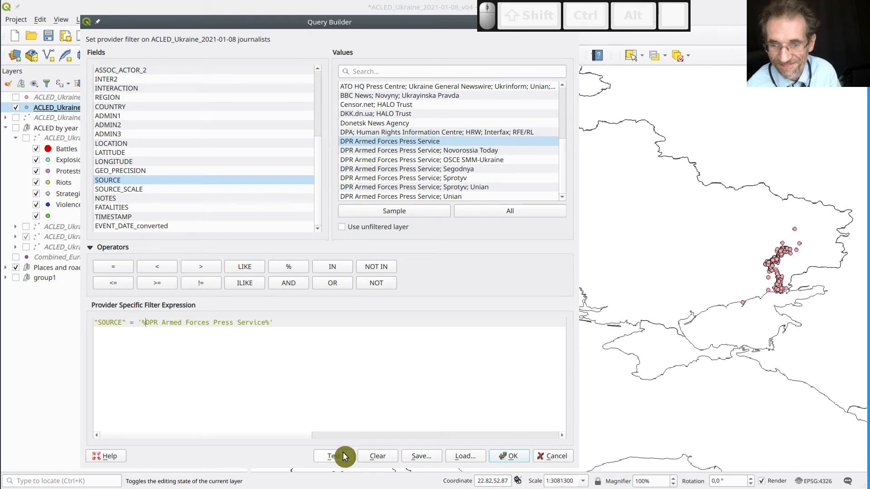
pyautogui.click(247, 267)
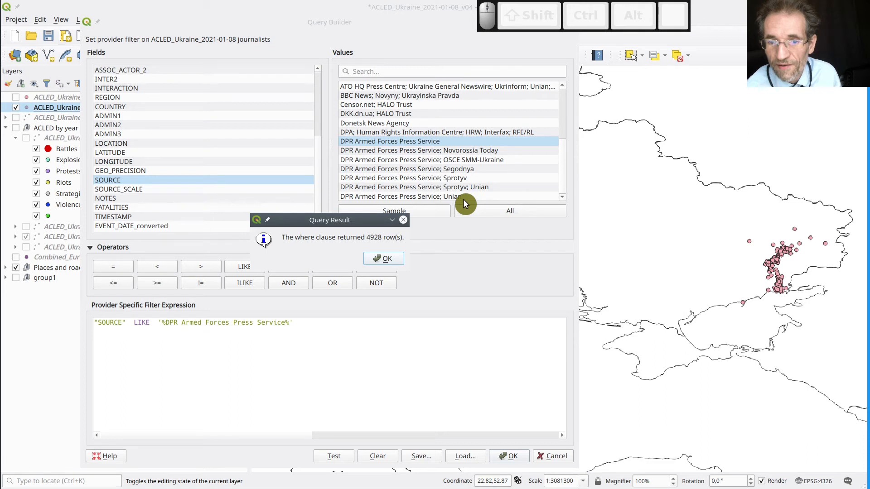
# Step: Replace the provider filter expression with "NOTES" LIKE '%journalist%' and test it
pyautogui.click(385, 259)
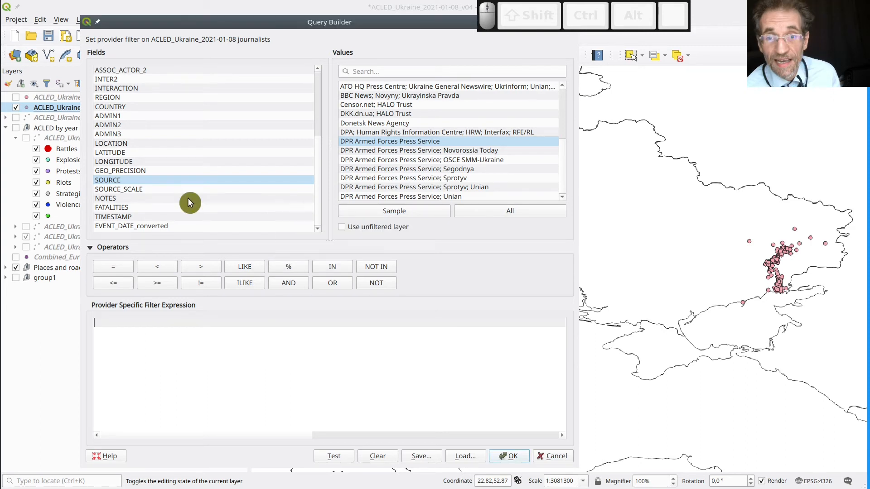
pyautogui.doubleClick(177, 199)
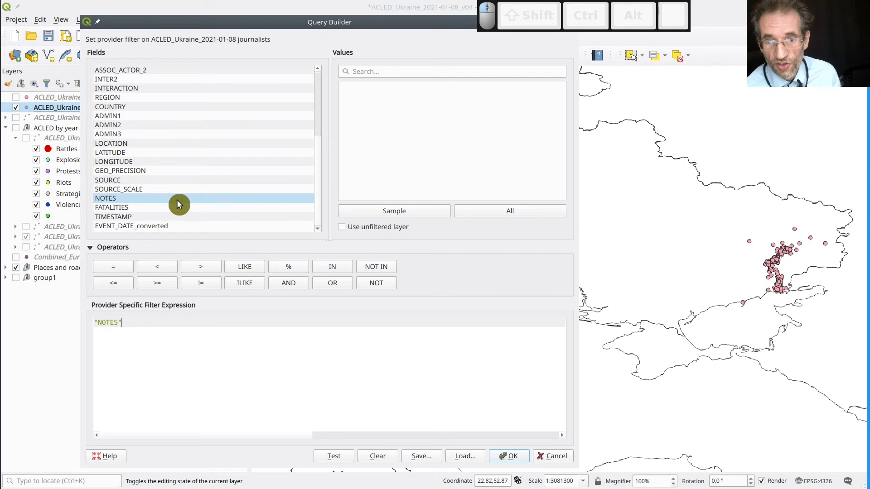
pyautogui.click(244, 267)
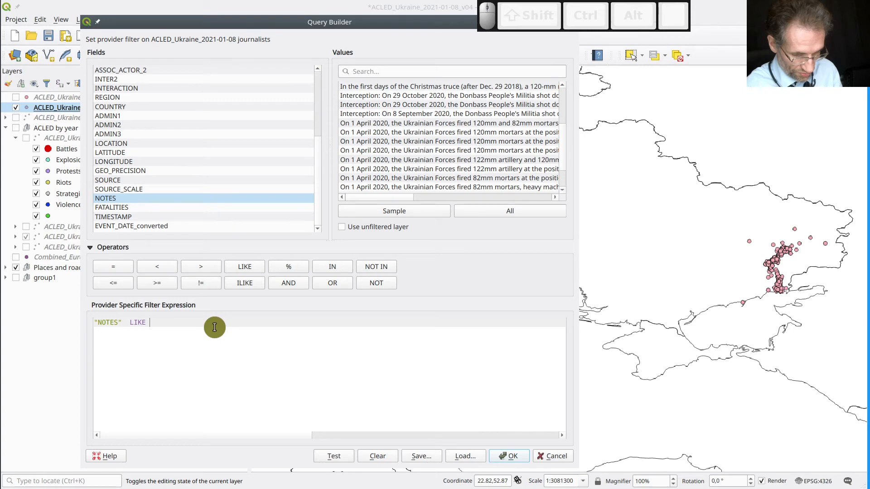
pyautogui.write("'%journ")
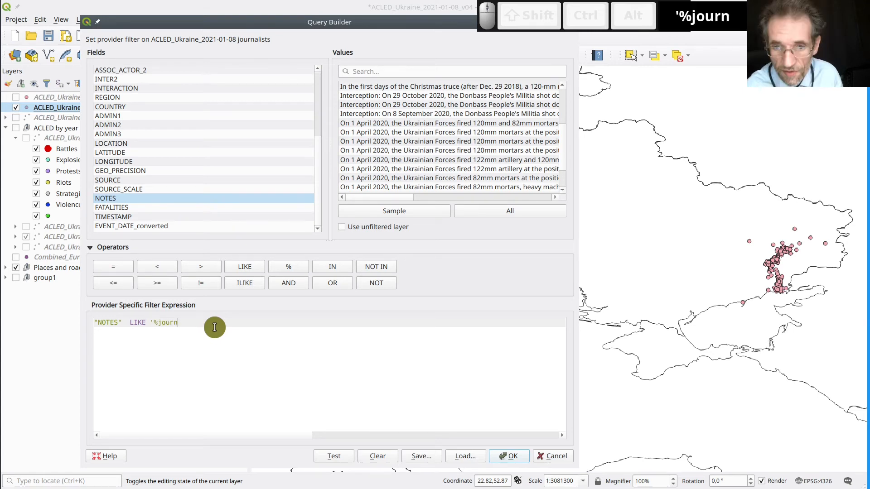
pyautogui.write('alist%')
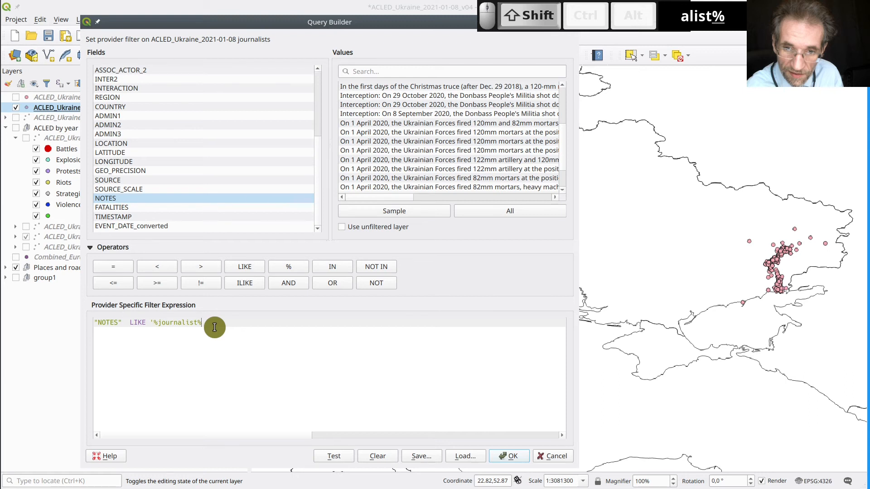
pyautogui.click(347, 461)
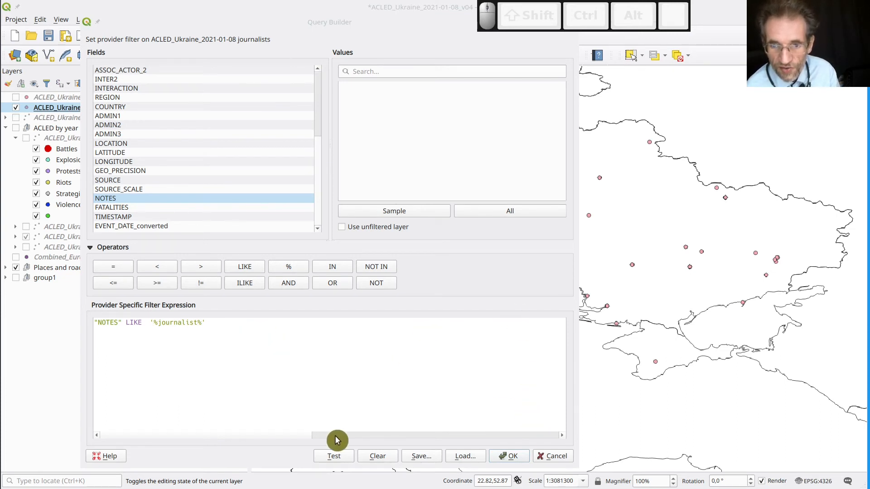
pyautogui.click(345, 462)
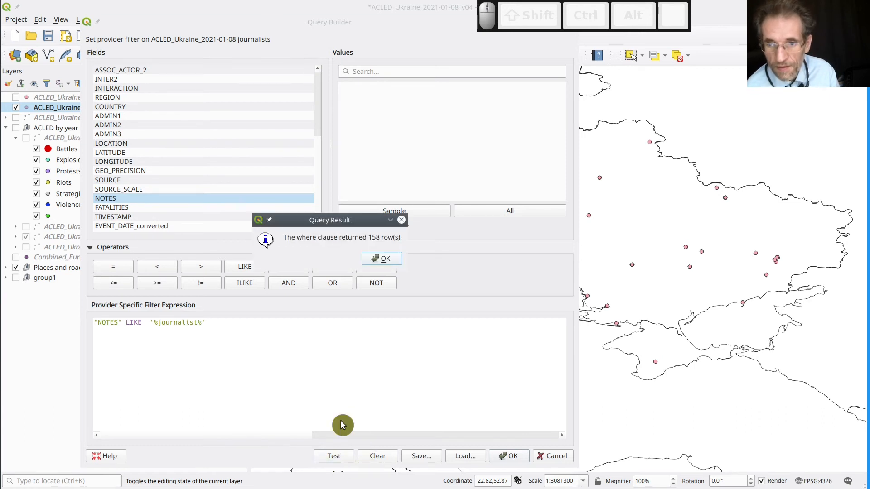
pyautogui.click(390, 263)
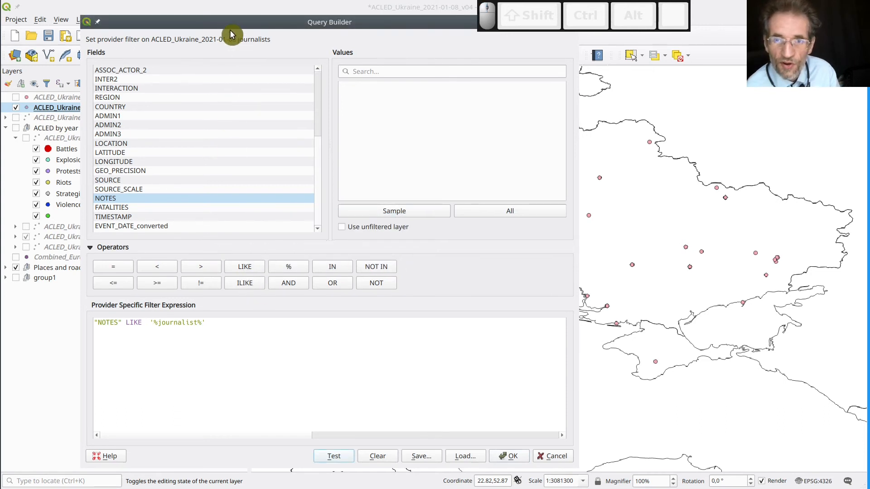
# Step: Change the filter's search term to '%Journalist%' with a capital J and test the case sensitivity
pyautogui.moveTo(222, 27); pyautogui.dragTo(347, 30)
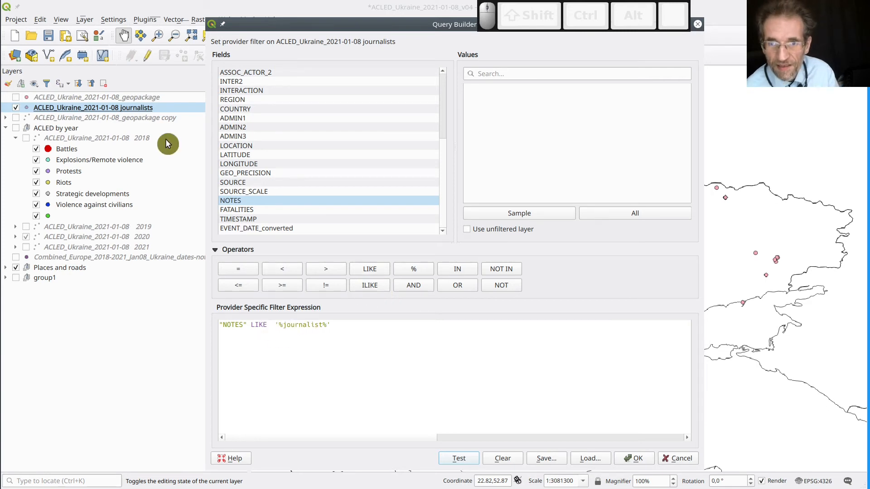
pyautogui.click(285, 325)
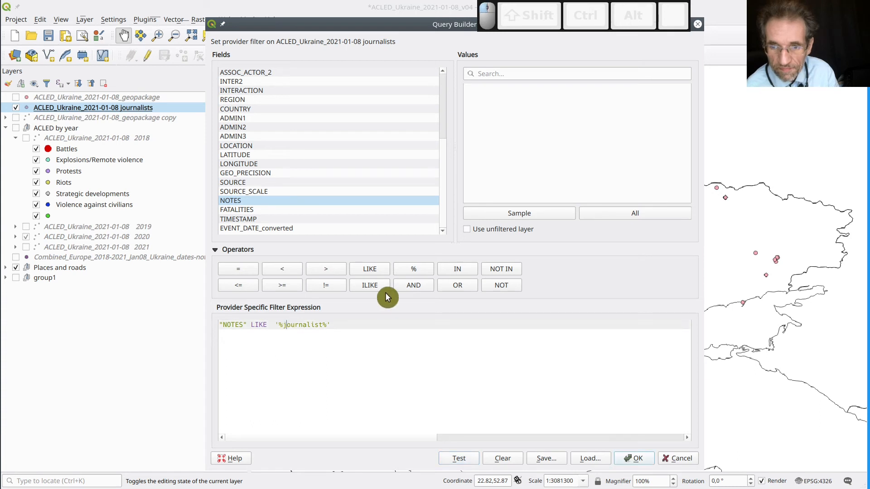
pyautogui.hotkey('shift', 'Left')
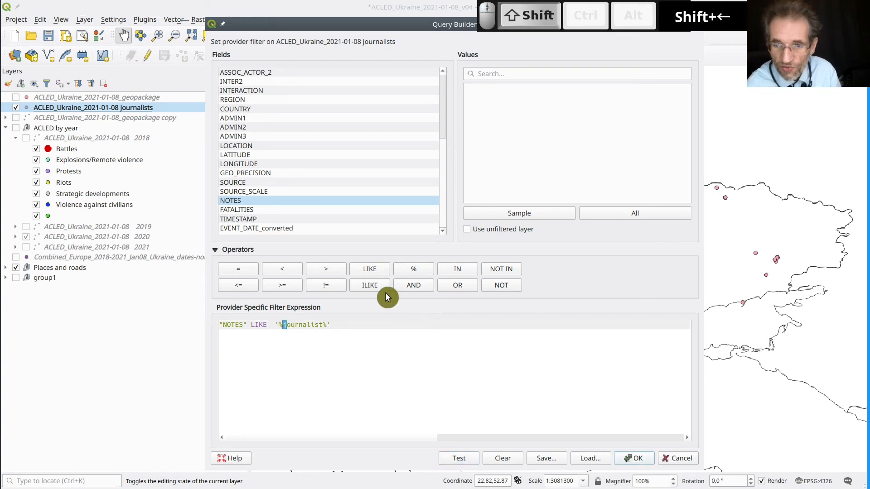
pyautogui.write('J')
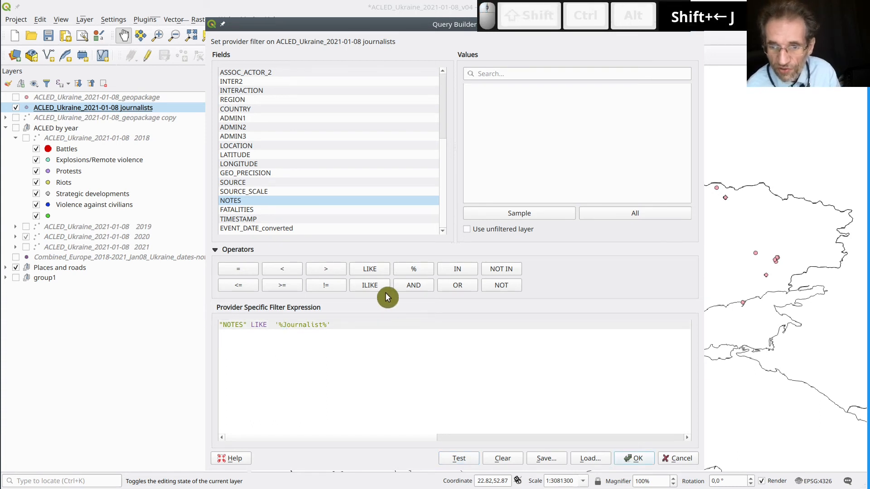
pyautogui.click(467, 460)
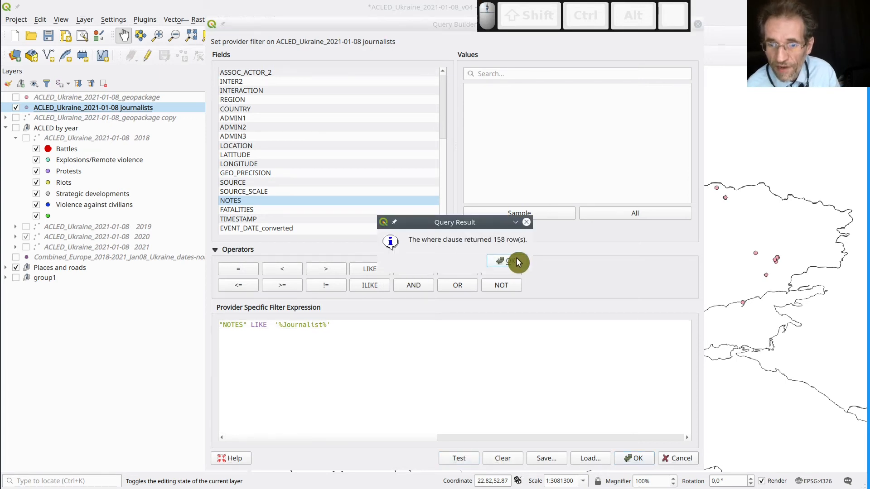
pyautogui.click(518, 262)
# Step: Restore the lowercase search term '%journalist%' and apply the filter to the journalists layer
pyautogui.click(286, 324)
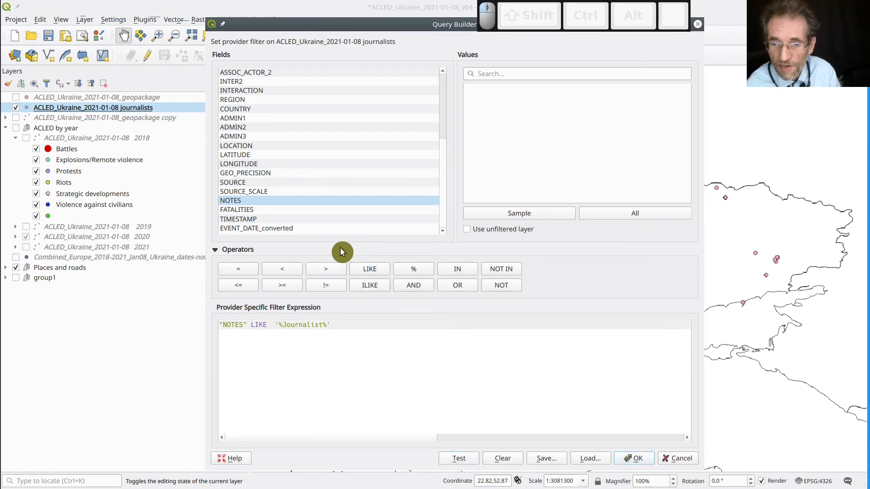
pyautogui.press('BackSpace')
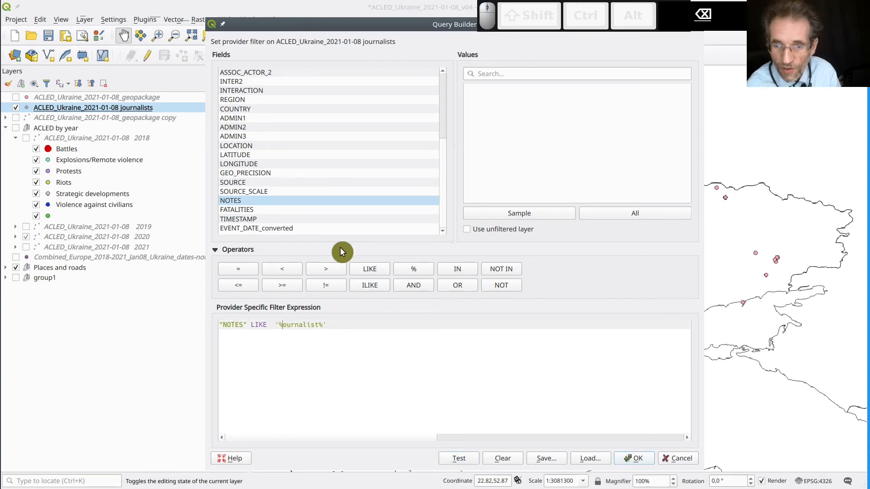
pyautogui.write('j')
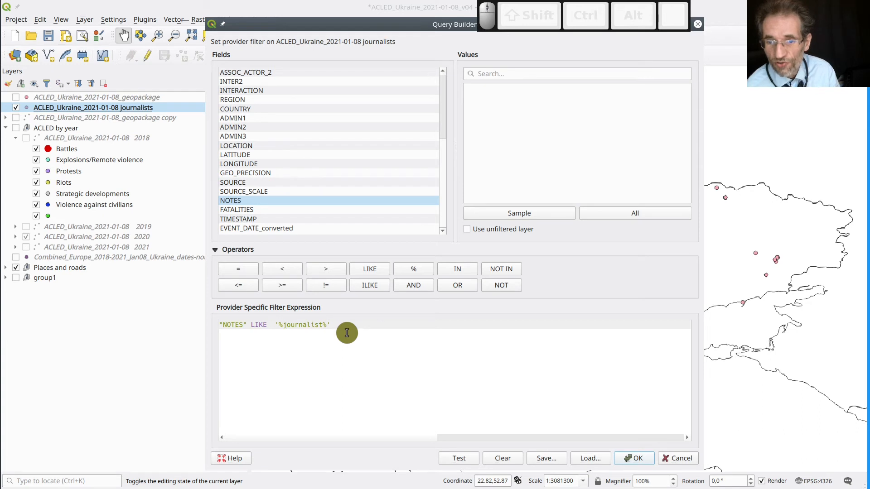
pyautogui.click(647, 464)
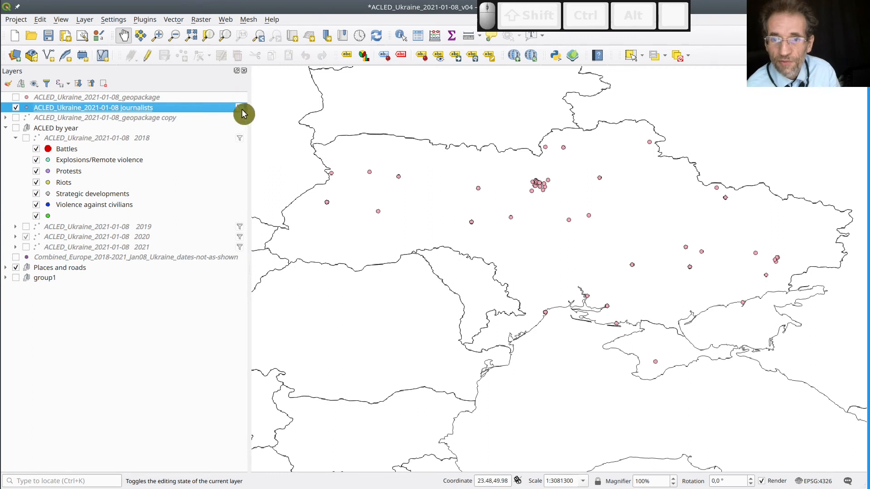
# Step: Show the feature count for both the journalists layer and the unfiltered ACLED_Ukraine_2021-01-08_geopackage layer
pyautogui.moveTo(244, 114)
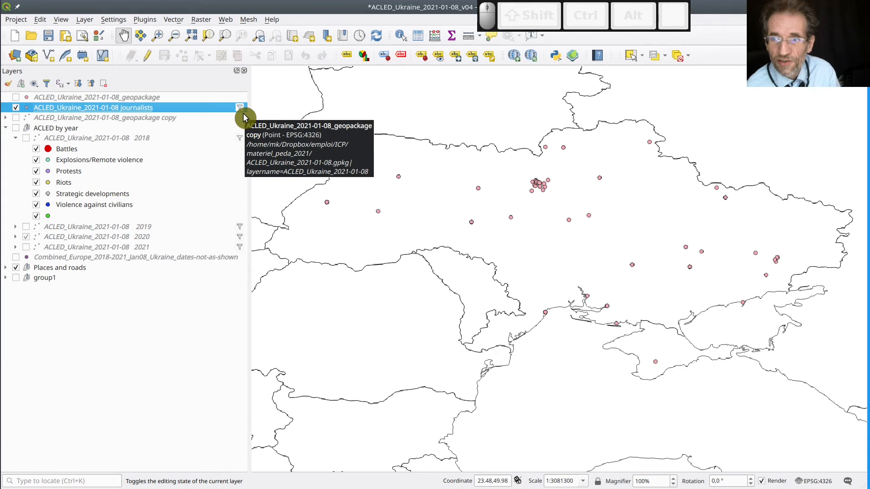
pyautogui.rightClick(205, 112)
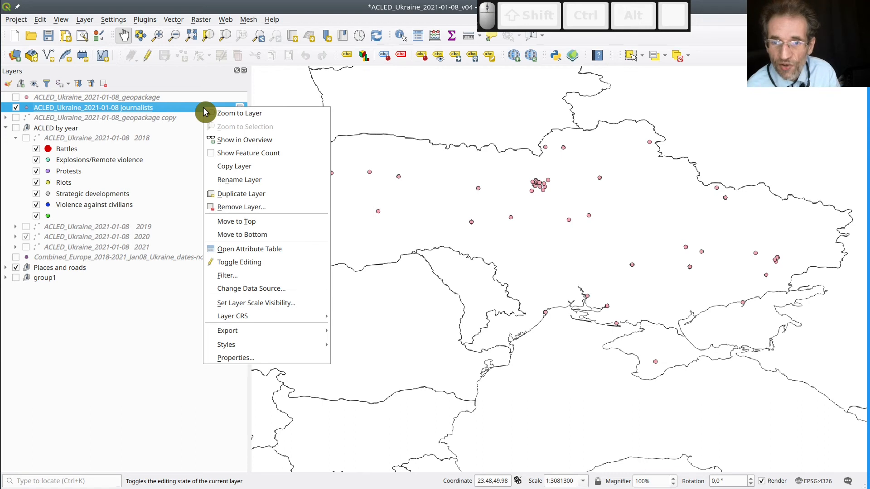
pyautogui.click(280, 153)
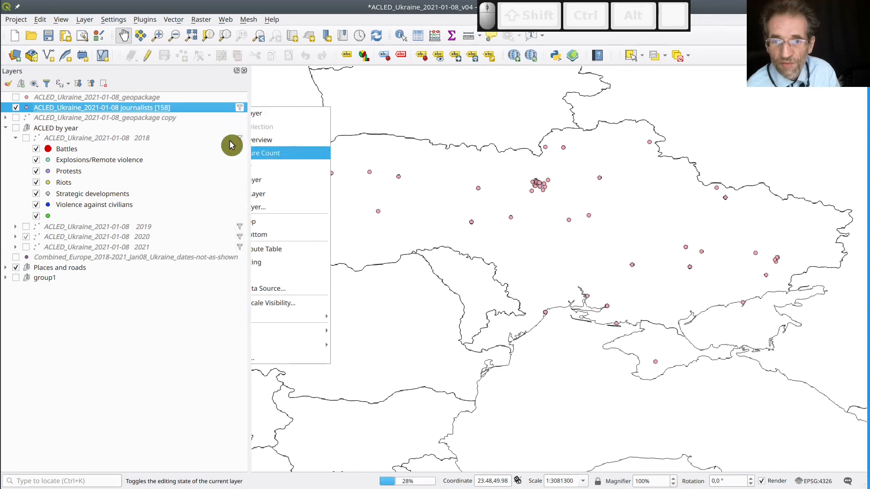
pyautogui.rightClick(197, 98)
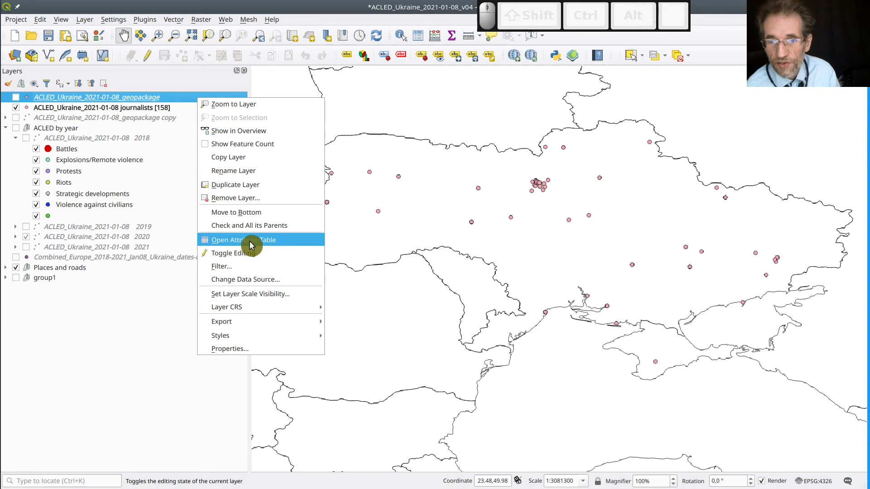
pyautogui.click(260, 145)
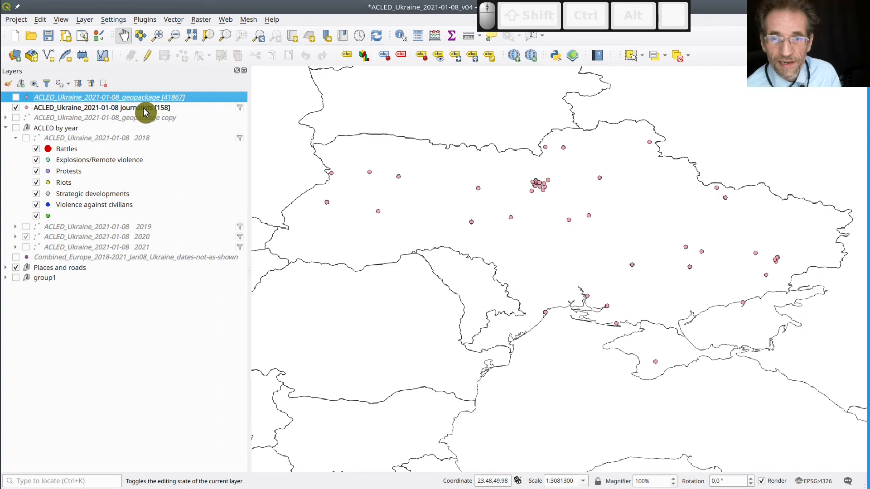
# Step: Open the journalists layer's attribute table and reposition and enlarge its window to fill most of the screen
pyautogui.rightClick(145, 112)
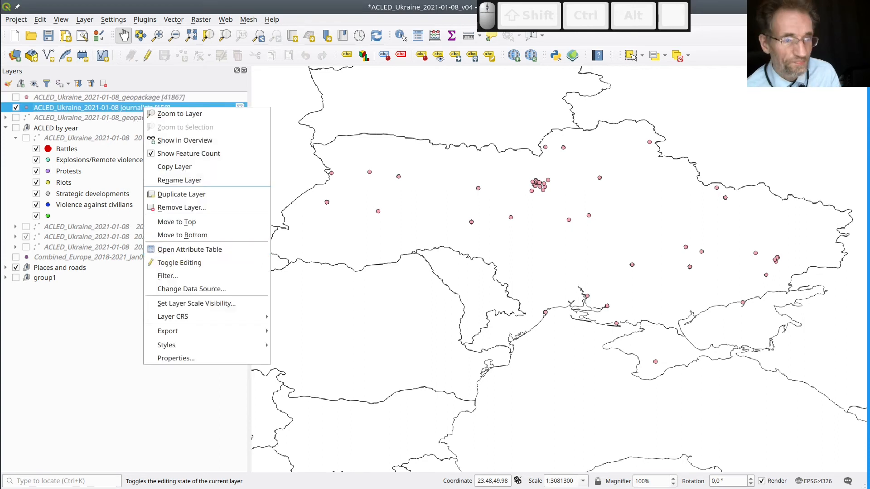
pyautogui.click(176, 359)
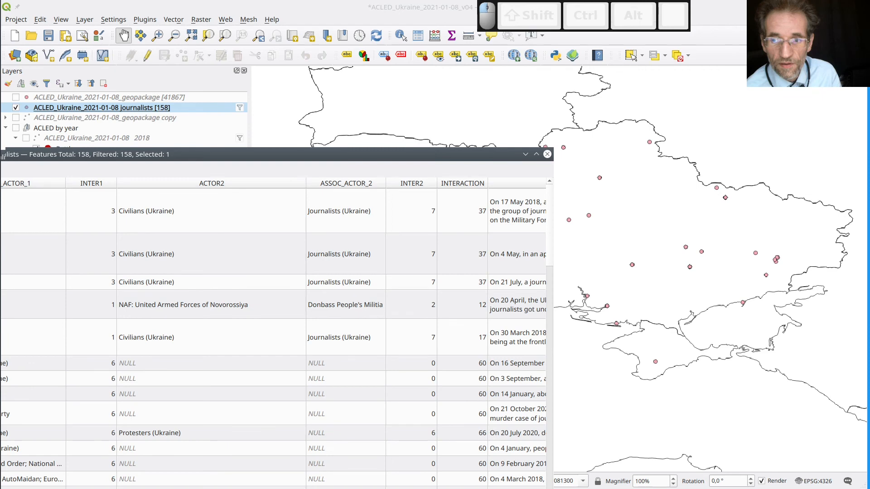
pyautogui.moveTo(1, 157); pyautogui.dragTo(289, 79)
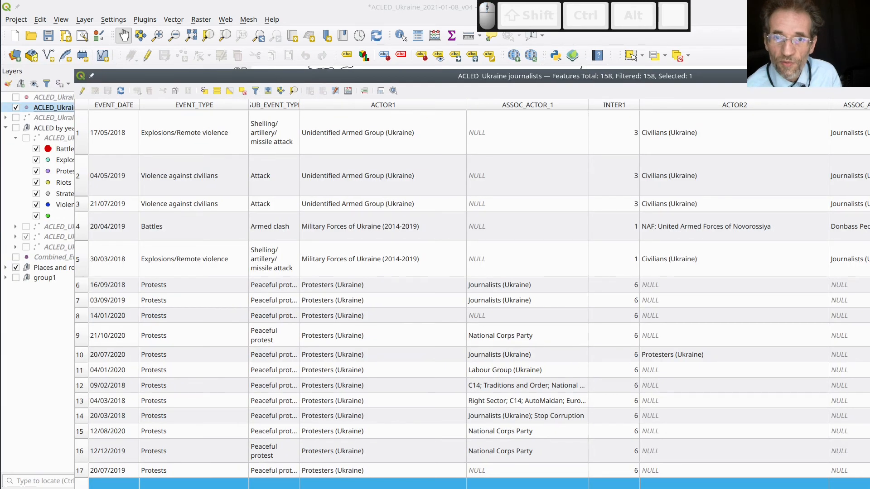
pyautogui.moveTo(75, 70); pyautogui.dragTo(150, 229)
pyautogui.moveTo(207, 241); pyautogui.dragTo(80, 76)
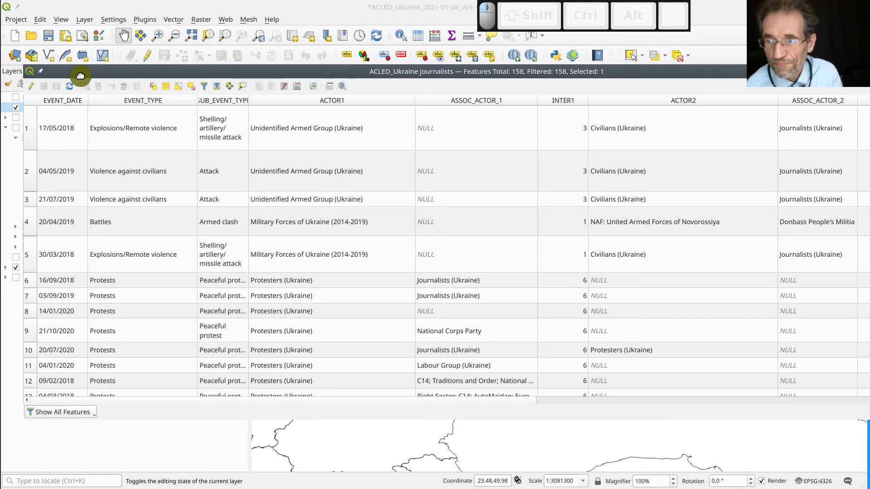
pyautogui.moveTo(80, 76); pyautogui.dragTo(52, 67)
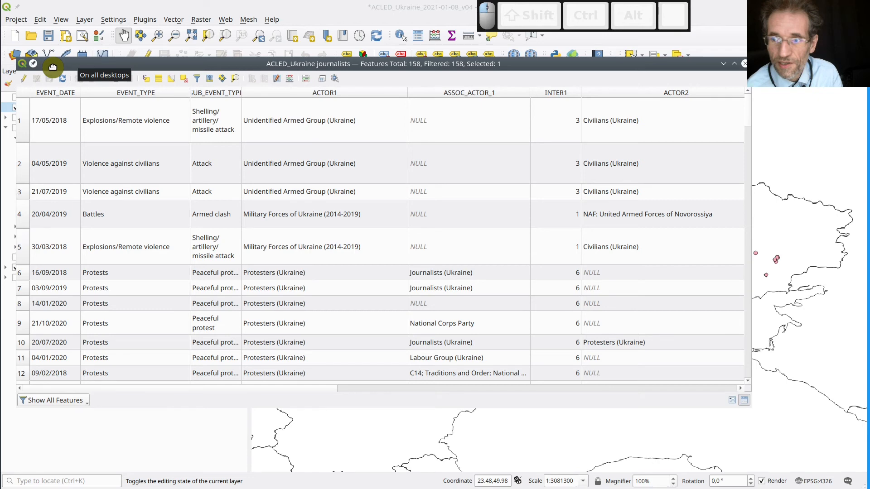
pyautogui.moveTo(751, 407); pyautogui.dragTo(869, 488)
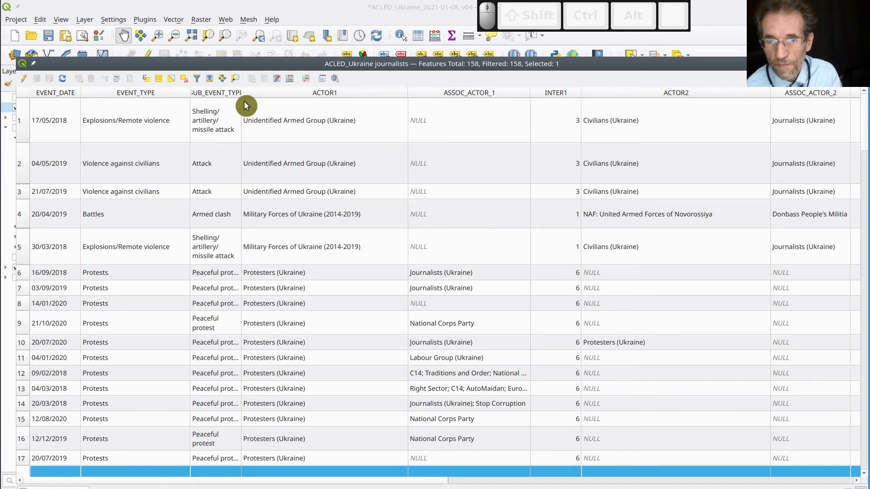
# Step: Examine the NOTES and FATALITIES columns for the filtered journalist events, reading down through the records
pyautogui.click(388, 175)
pyautogui.press('Right')
pyautogui.press('Right')
pyautogui.press('Right')
pyautogui.press('Right')
pyautogui.press('Right')
pyautogui.press('Right')
pyautogui.press('Right')
pyautogui.press('Right')
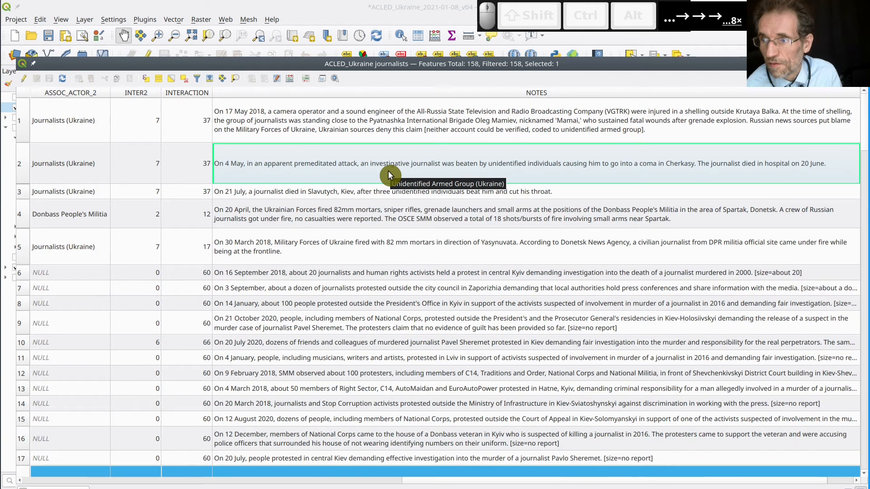
pyautogui.press('Left')
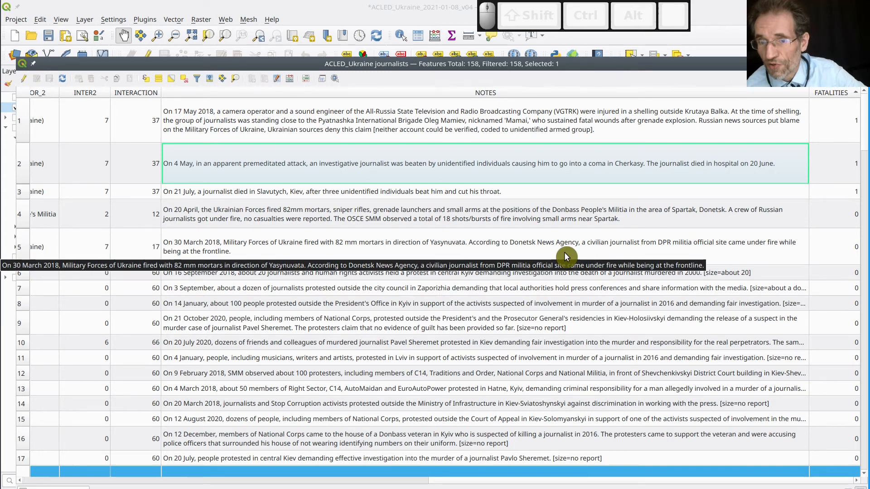
pyautogui.scroll(-2, 522, 234)
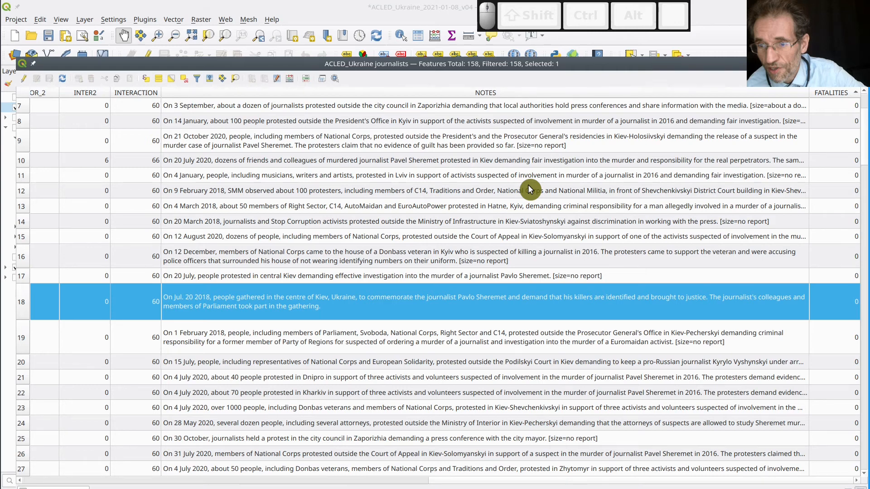
pyautogui.scroll(-1, 529, 184)
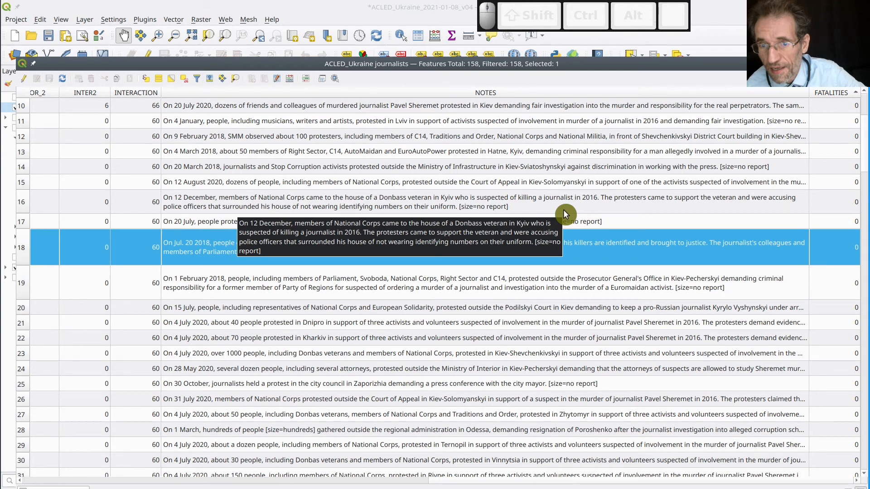
pyautogui.scroll(-2, 564, 209)
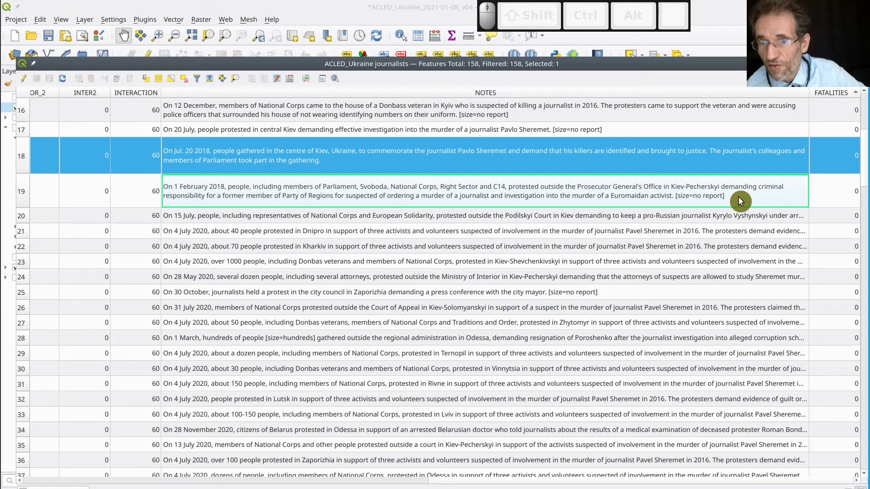
pyautogui.scroll(-1, 420, 211)
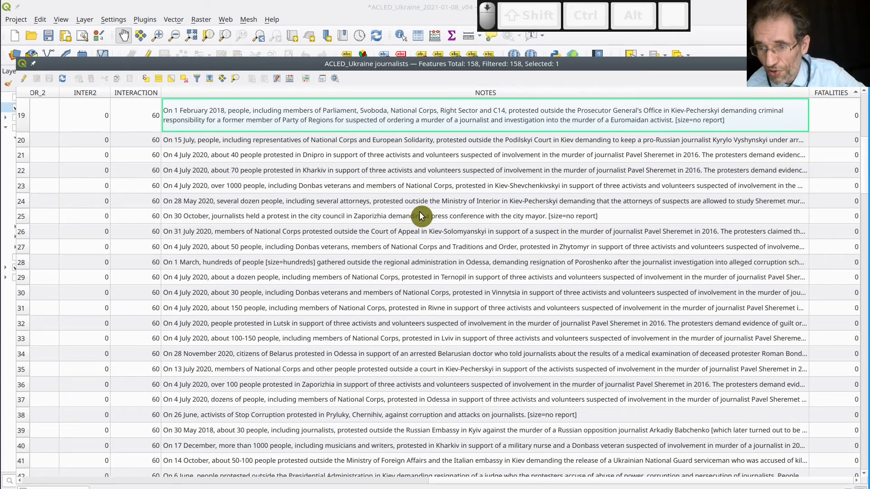
pyautogui.scroll(-13, 441, 251)
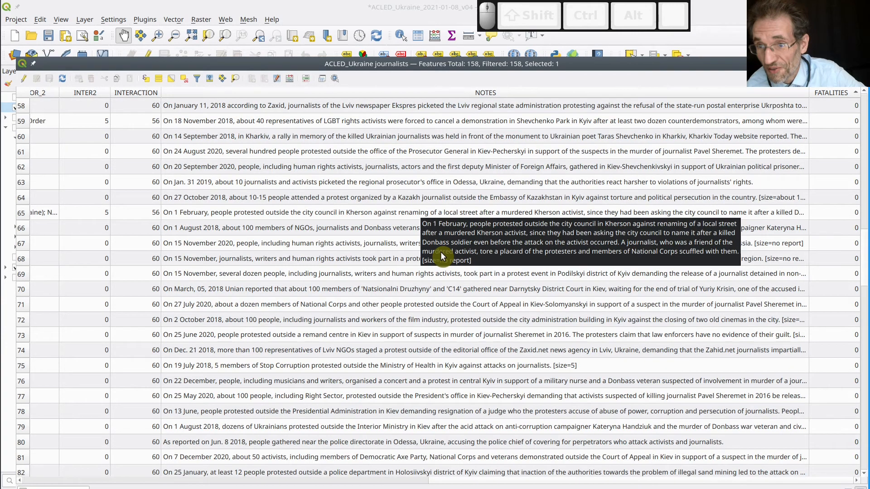
# Step: Read back up through the NOTES column of the filtered journalist events in the attribute table
pyautogui.scroll(3, 442, 245)
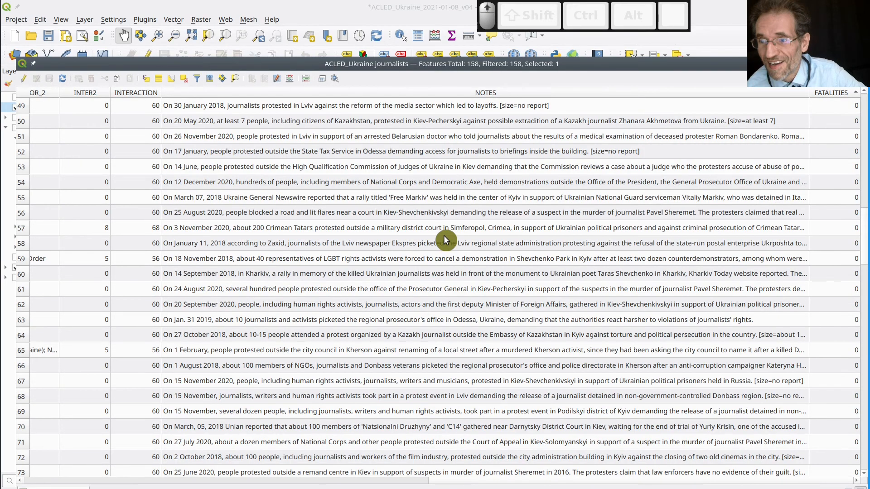
pyautogui.scroll(5, 444, 237)
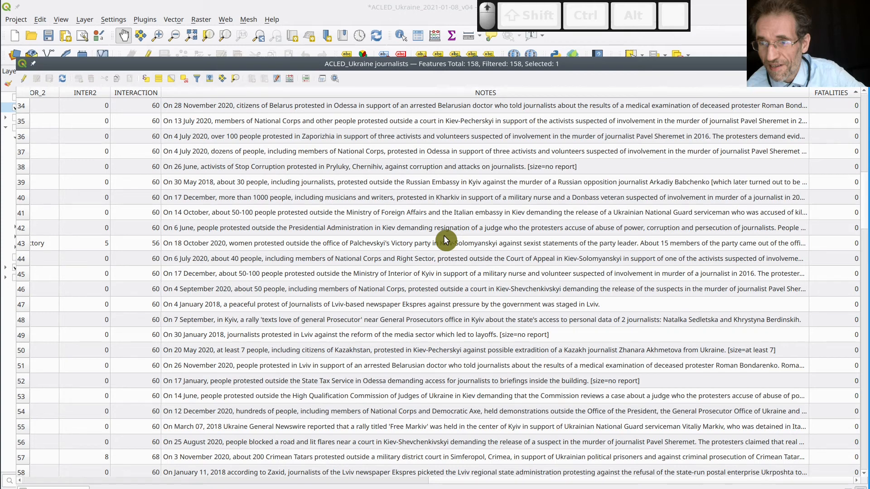
pyautogui.scroll(6, 445, 240)
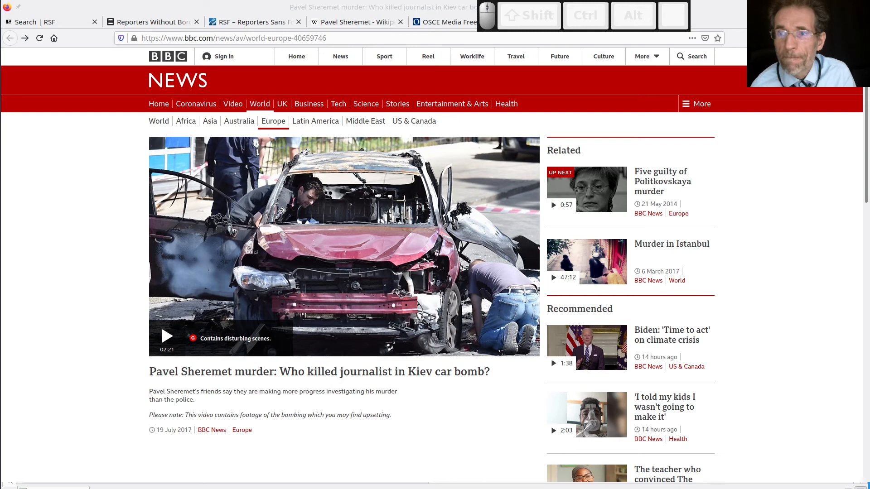
# Step: Switch to the web browser and review the Reporters Without Borders search results for "Sheremet", reading through the listed articles
pyautogui.click(51, 24)
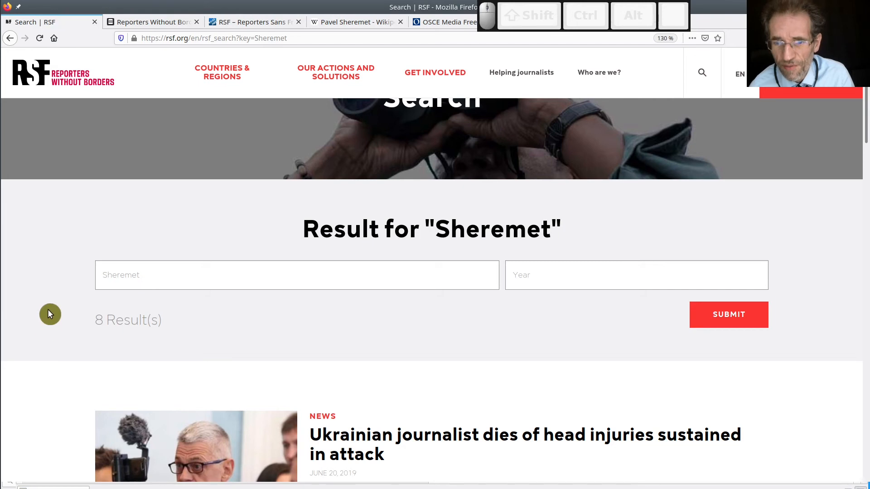
pyautogui.scroll(-1, 50, 314)
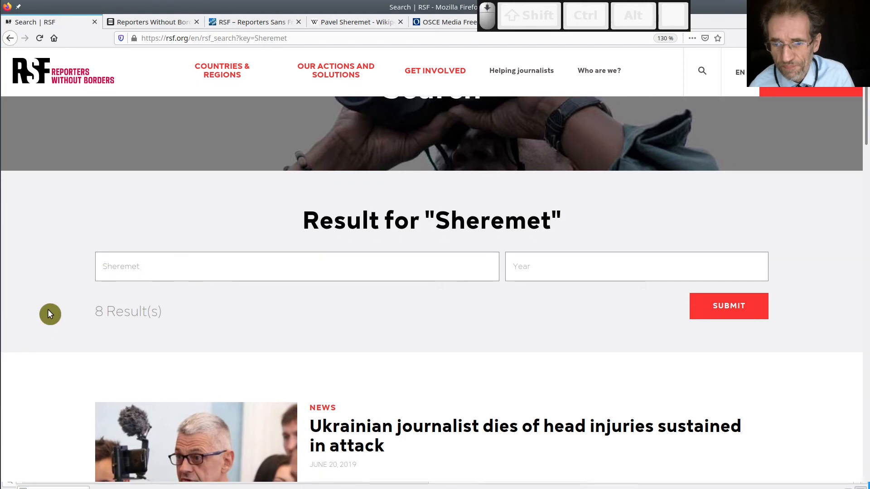
pyautogui.scroll(-10, 50, 314)
pyautogui.scroll(-5, 50, 314)
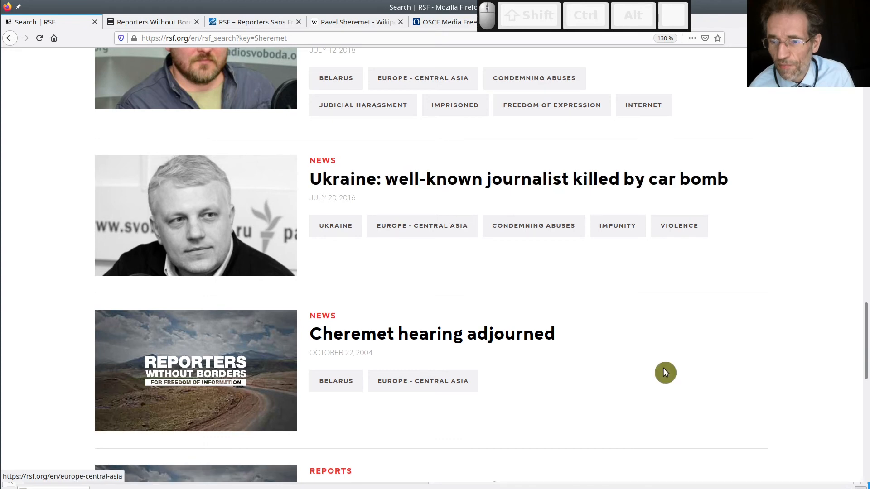
pyautogui.scroll(-3, 663, 370)
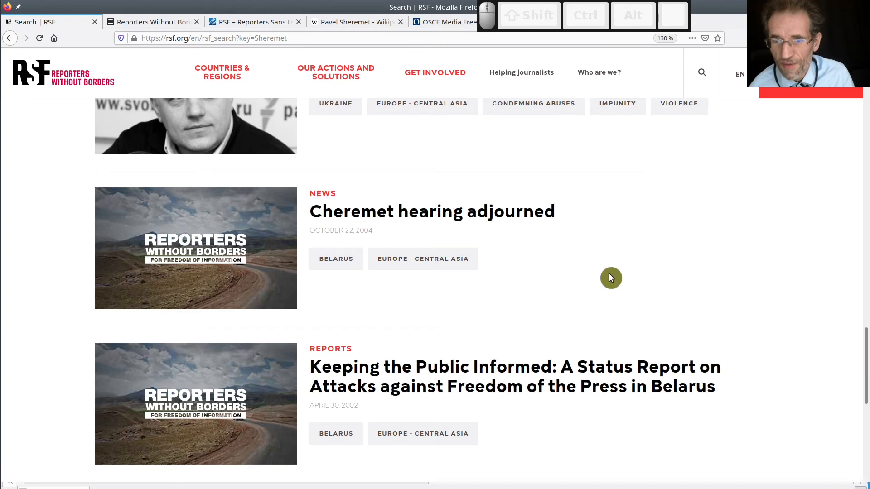
pyautogui.scroll(10, 611, 277)
pyautogui.scroll(15, 694, 260)
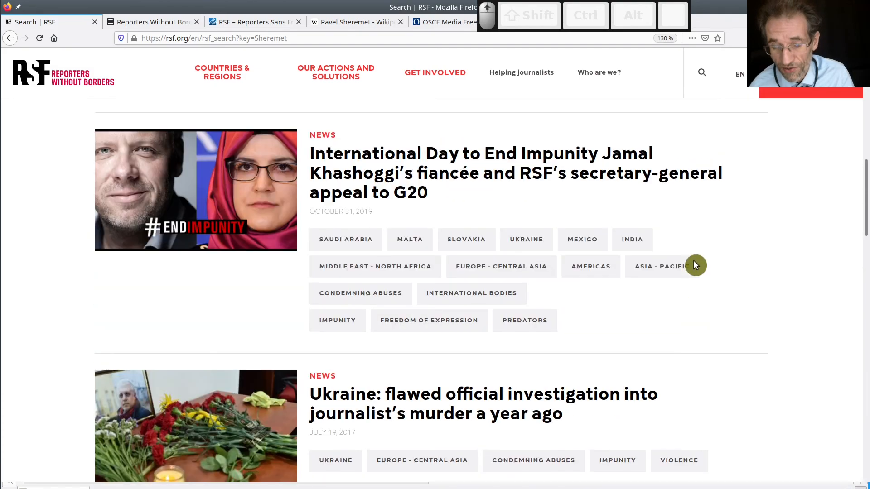
pyautogui.scroll(-15, 706, 264)
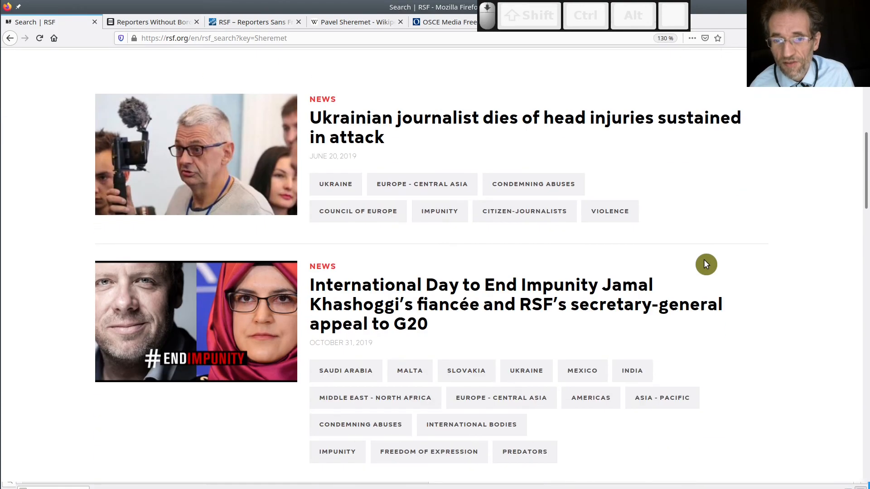
pyautogui.scroll(3, 706, 265)
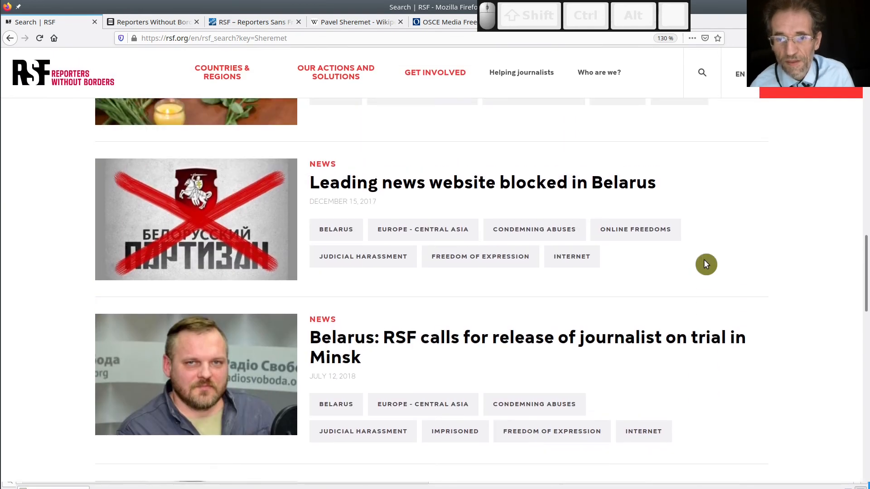
pyautogui.scroll(1, 706, 264)
# Step: Look over the UNIAN article on the Sheremet murder evidence and the ecoi.net copy of the RSF car bomb report
pyautogui.click(176, 23)
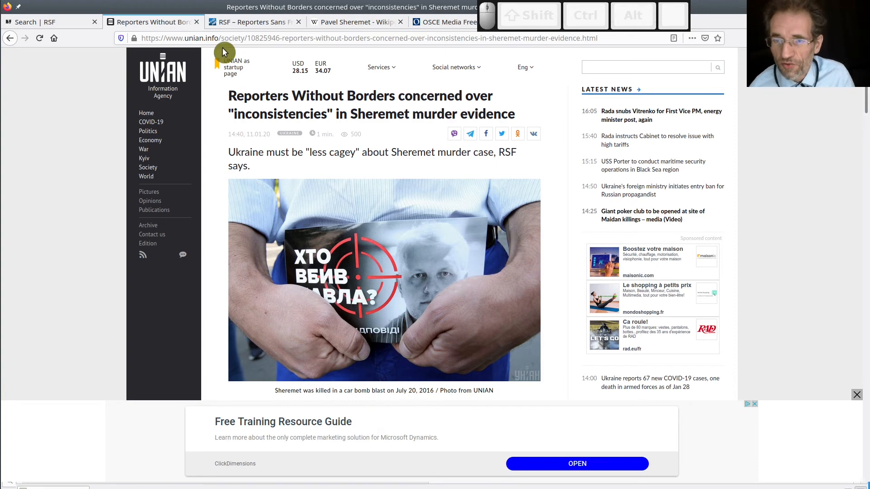
pyautogui.click(247, 21)
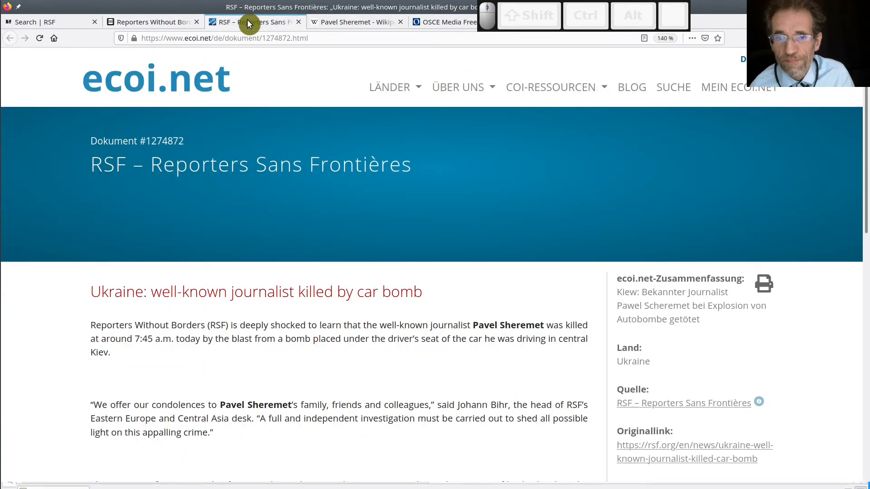
pyautogui.scroll(-2, 340, 295)
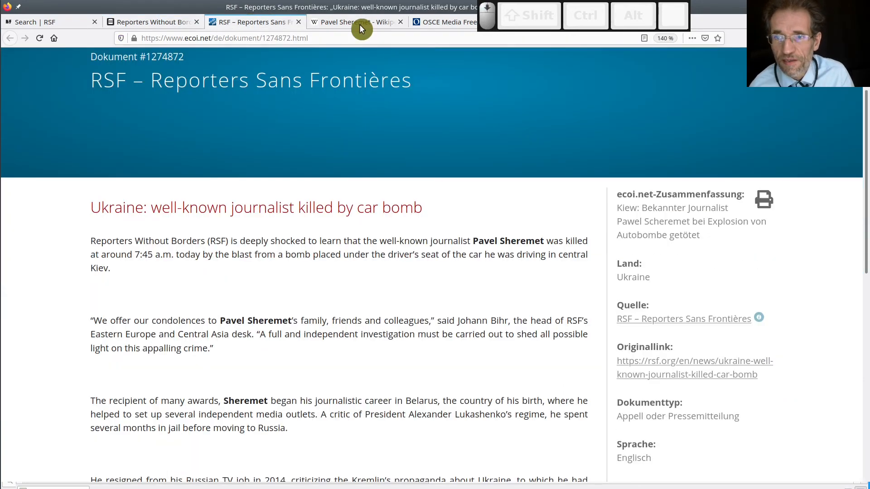
# Step: Read the introduction of the Pavel Sheremet Wikipedia article and highlight the Russian spelling of the surname
pyautogui.click(360, 26)
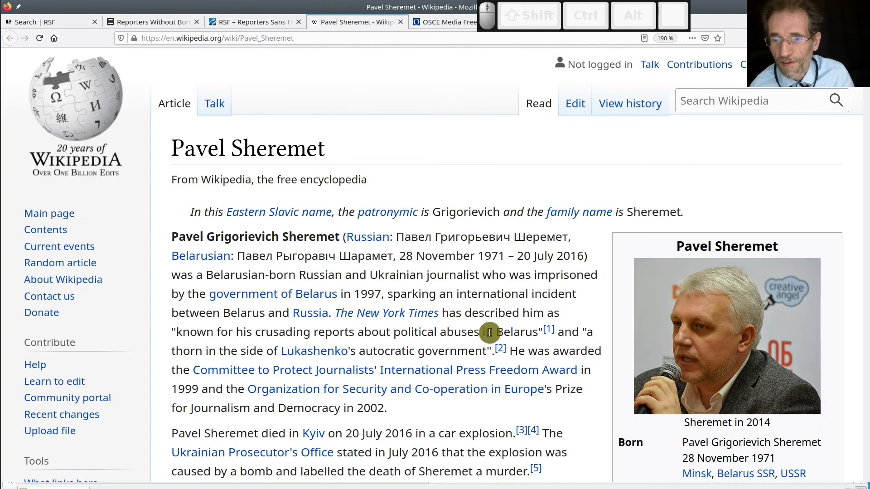
pyautogui.scroll(-1, 489, 333)
pyautogui.moveTo(491, 336)
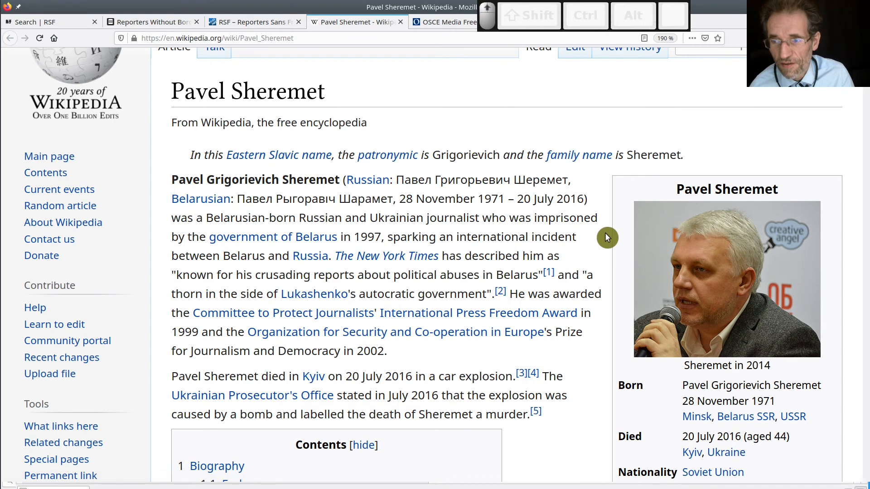
pyautogui.scroll(1, 606, 234)
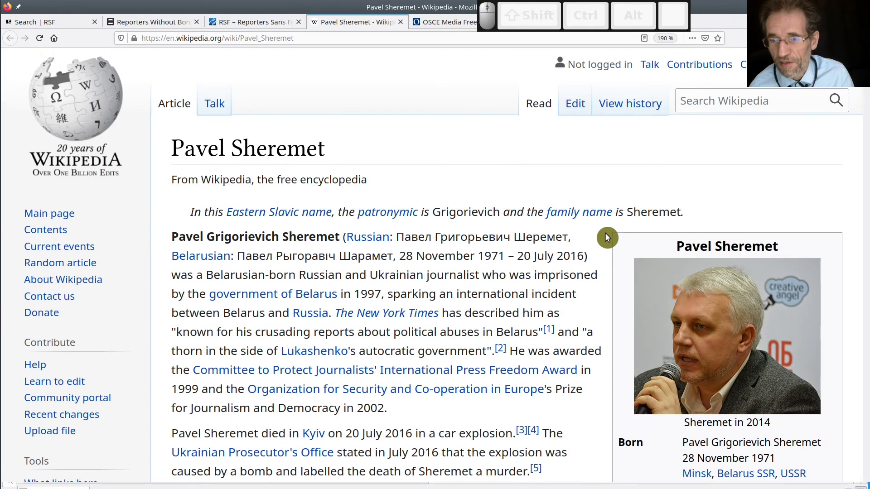
pyautogui.moveTo(514, 238); pyautogui.dragTo(562, 235)
pyautogui.moveTo(599, 212)
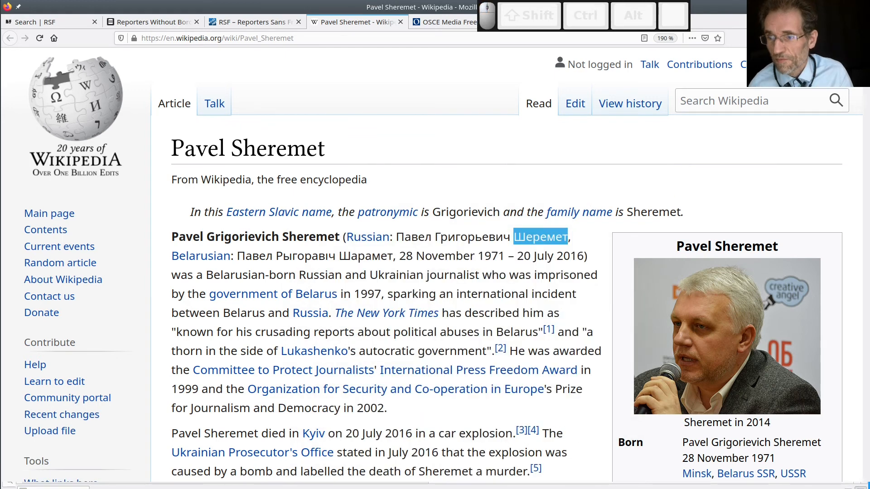
# Step: Return to QGIS, move the journalists attribute table aside and close it
pyautogui.moveTo(261, 237); pyautogui.dragTo(136, 488)
pyautogui.moveTo(272, 64); pyautogui.dragTo(32, 199)
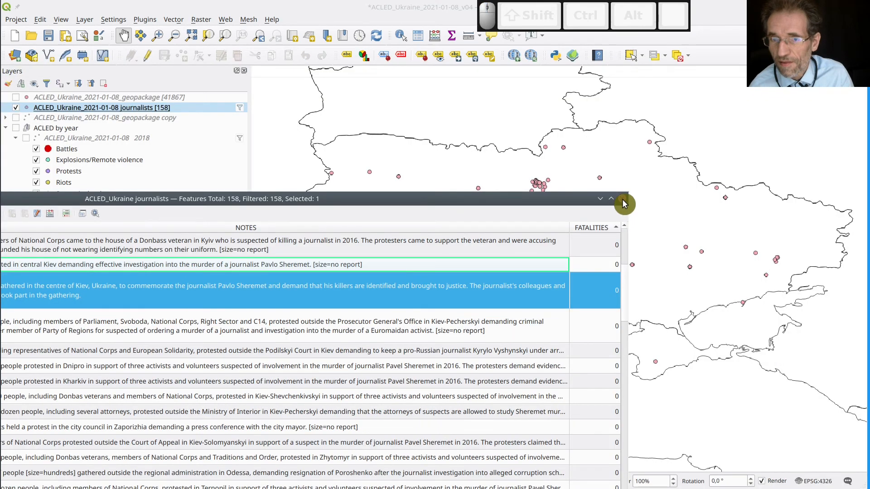
pyautogui.click(623, 200)
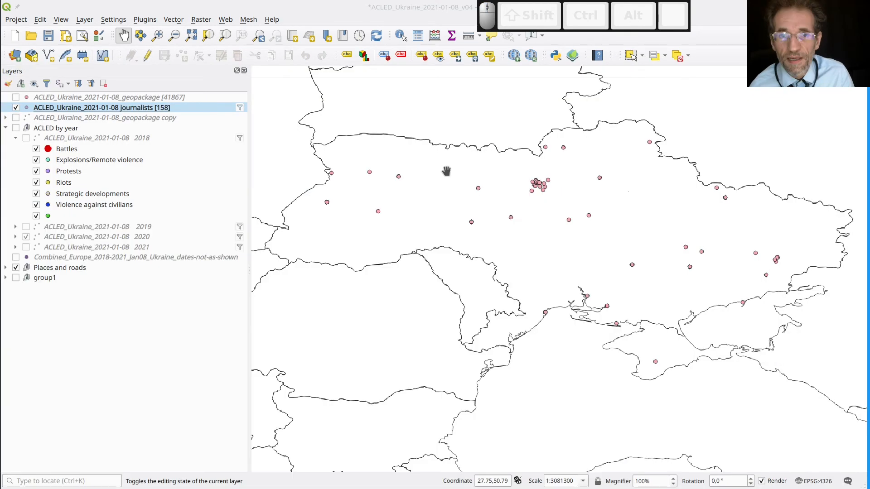
# Step: Duplicate the ACLED_Ukraine_2021-01-08_geopackage layer, hide the journalists layer and select the new copy
pyautogui.click(160, 103)
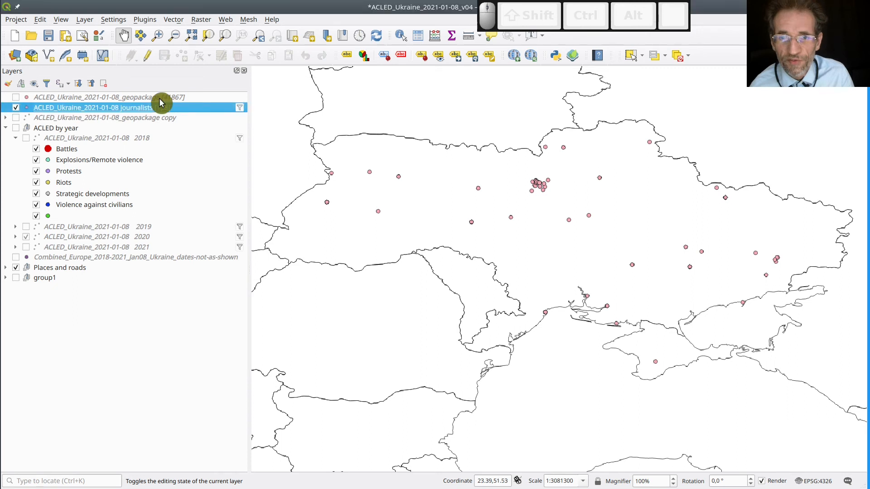
pyautogui.rightClick(160, 97)
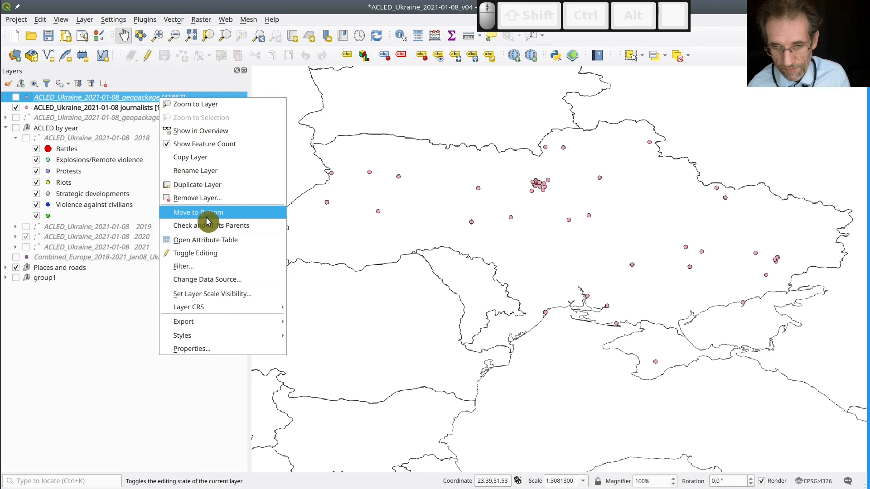
pyautogui.click(237, 186)
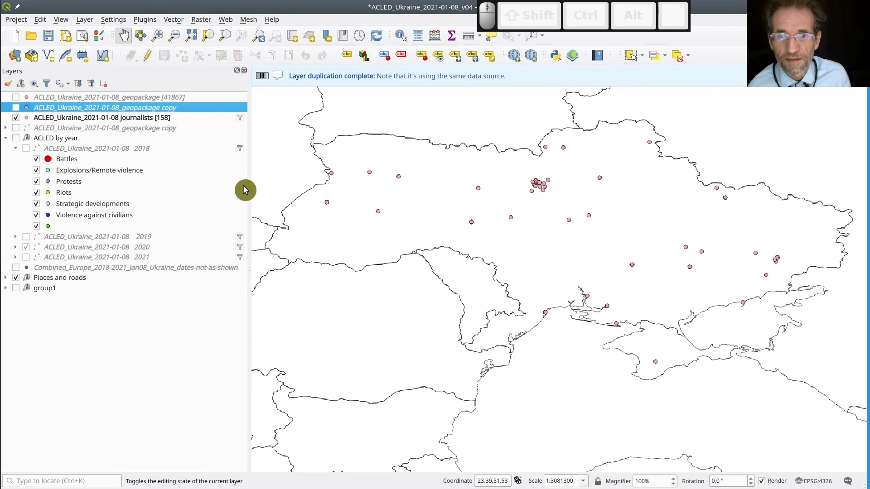
pyautogui.click(227, 105)
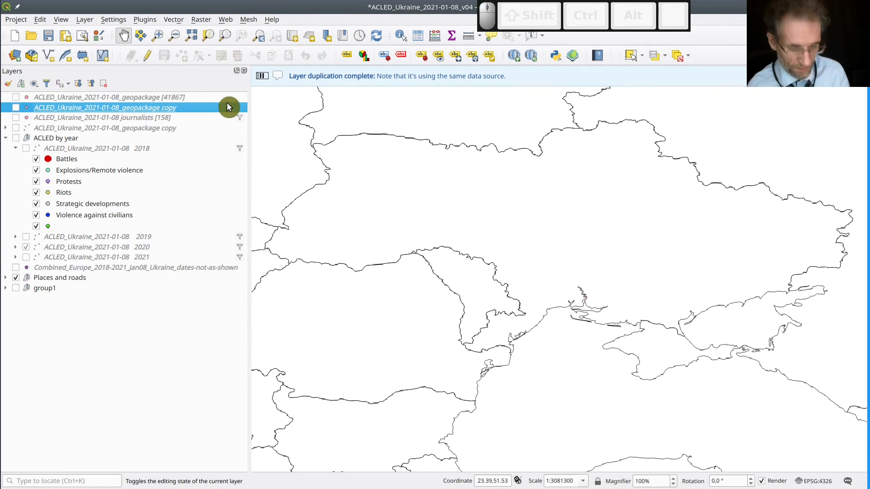
# Step: Replace "copy" with "Sheremet" in the duplicated layer's name and show the layer on the map
pyautogui.press('F2')
pyautogui.press('End')
pyautogui.press('BackSpace')
pyautogui.press('BackSpace')
pyautogui.press('BackSpace')
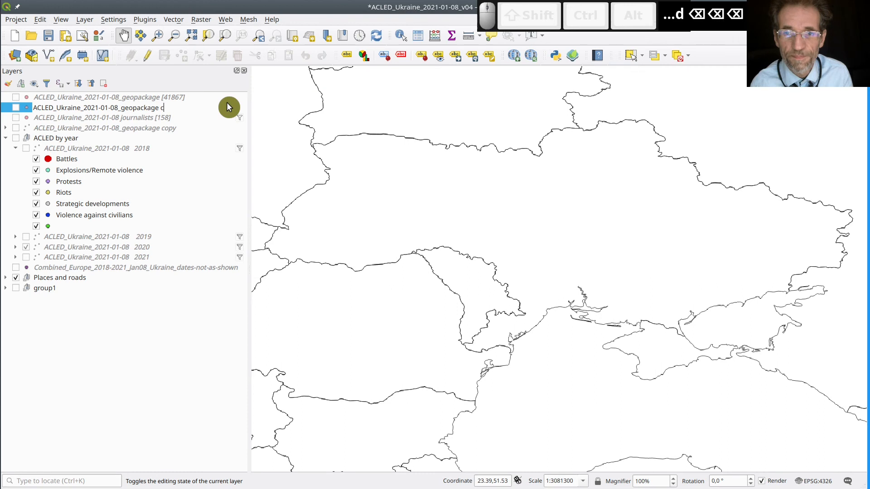
pyautogui.press('BackSpace')
pyautogui.write('Shere')
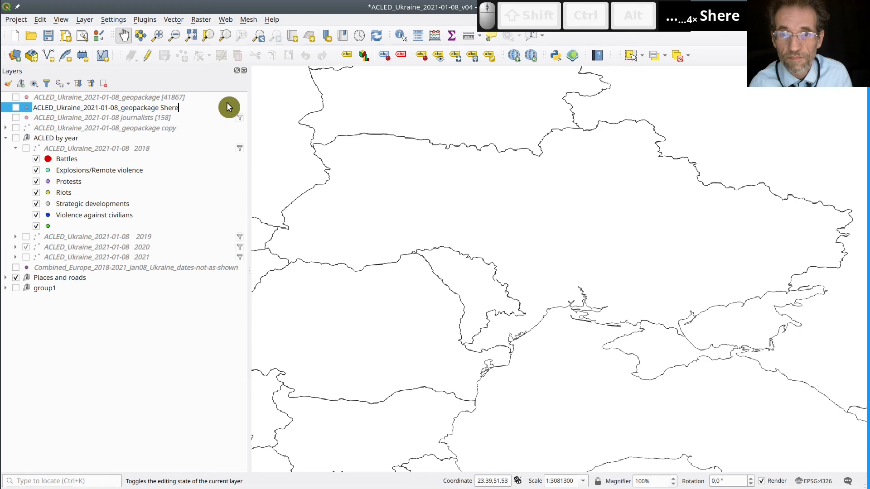
pyautogui.write('met')
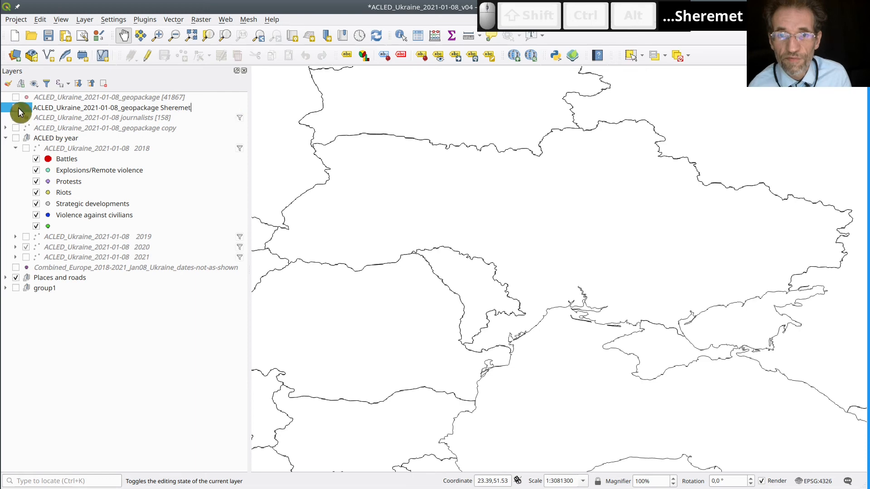
pyautogui.click(17, 108)
# Step: Remove "_geopackage" from the duplicated layer's name so it reads ACLED_Ukraine_2021-01-08 Sheremet
pyautogui.press('F2')
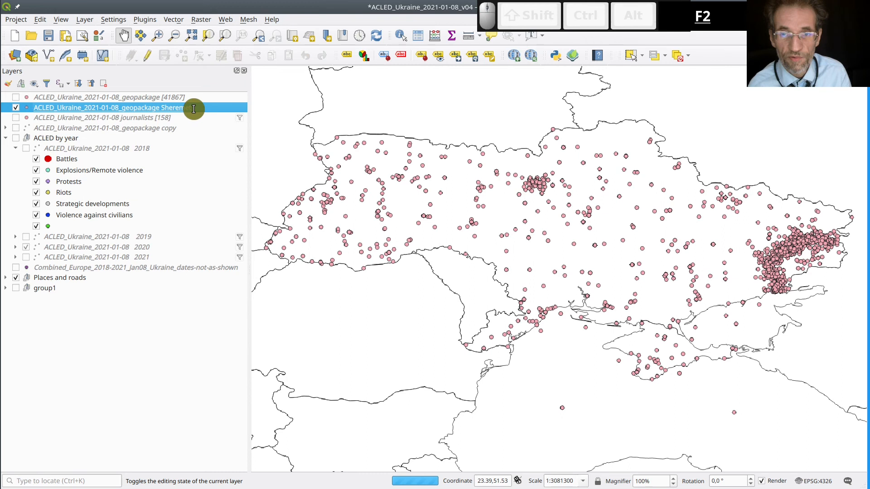
pyautogui.click(194, 108)
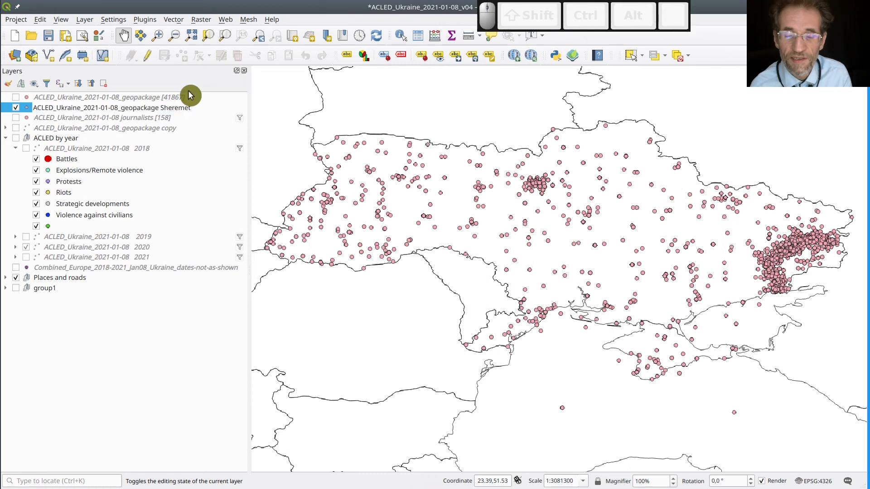
pyautogui.press('BackSpace')
pyautogui.press('BackSpace')
pyautogui.press('BackSpace')
pyautogui.press('BackSpace')
pyautogui.press('BackSpace')
pyautogui.press('BackSpace')
pyautogui.press('BackSpace')
pyautogui.press('BackSpace')
pyautogui.press('BackSpace')
pyautogui.press('BackSpace')
pyautogui.press('BackSpace')
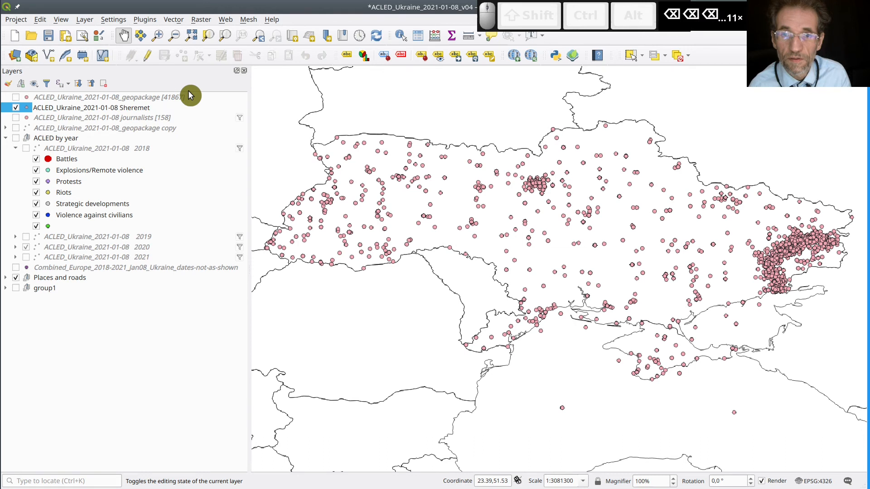
pyautogui.press('Return')
# Step: Open the filter of the ACLED_Ukraine_2021-01-08 Sheremet layer, enter the expression "NOTES" LIKE "%Sheremet%' and test it
pyautogui.rightClick(233, 109)
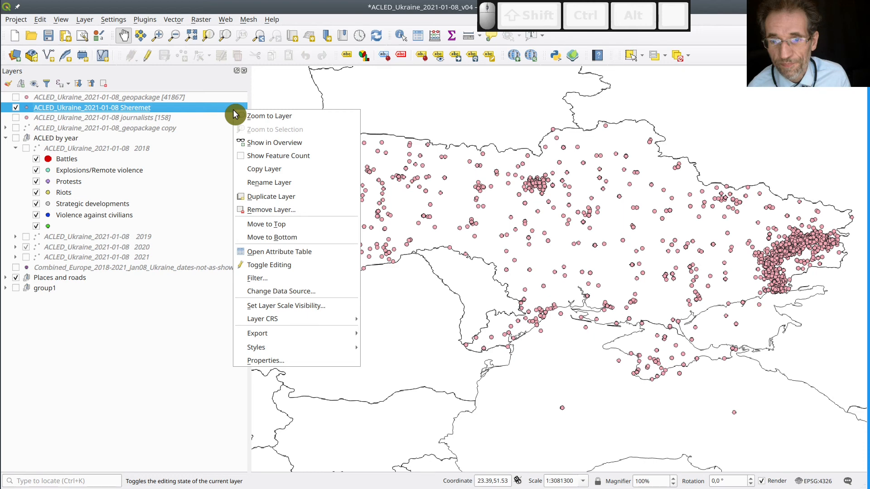
pyautogui.click(303, 278)
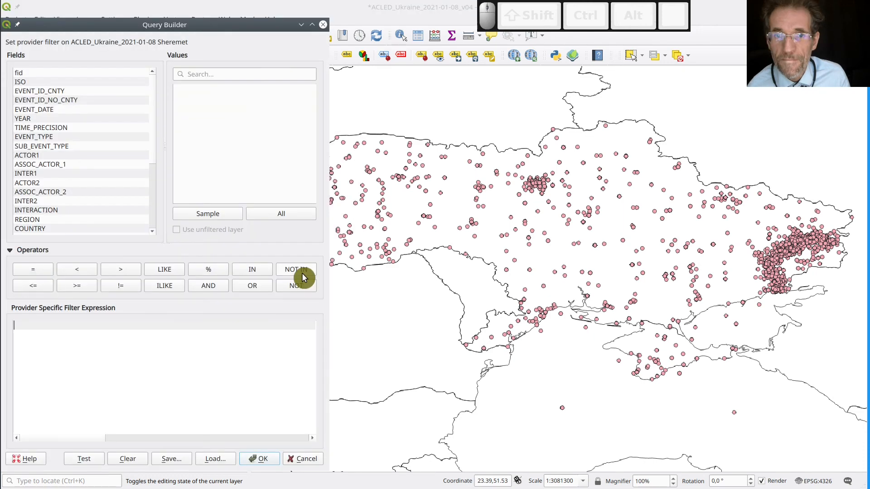
pyautogui.scroll(-4, 77, 194)
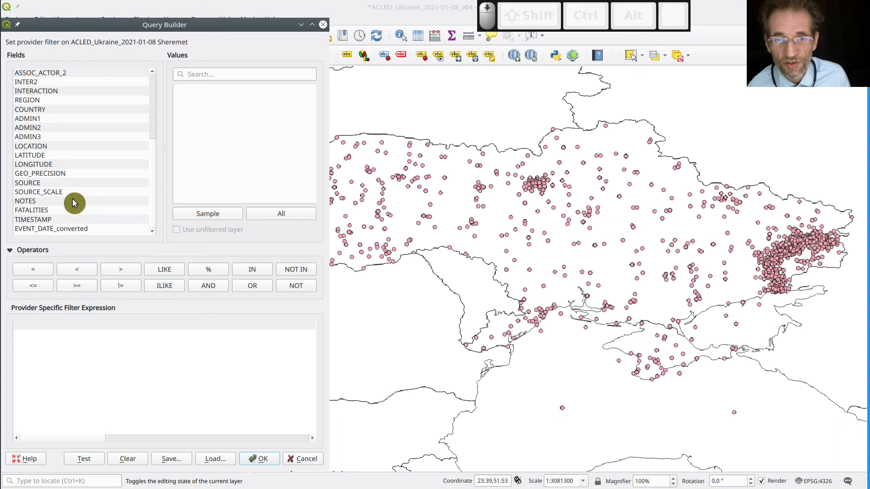
pyautogui.doubleClick(73, 202)
pyautogui.click(165, 272)
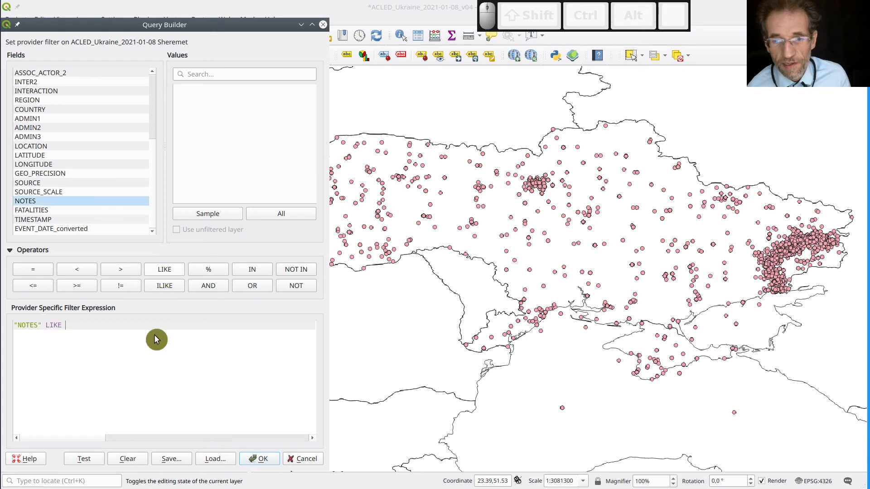
pyautogui.write('"')
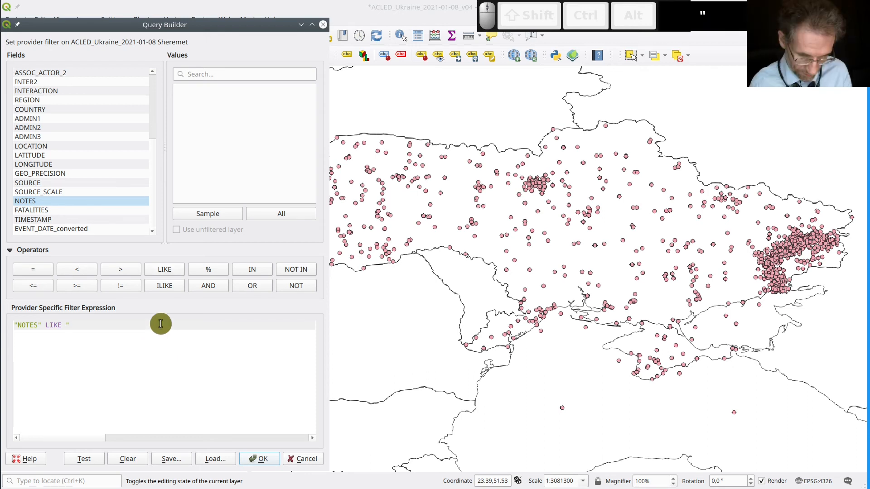
pyautogui.write('%Sheremet%')
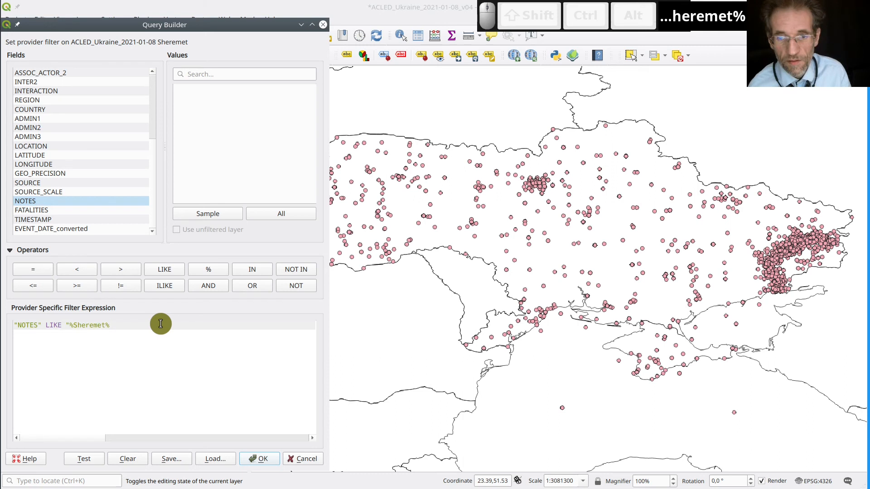
pyautogui.write("'")
pyautogui.click(89, 460)
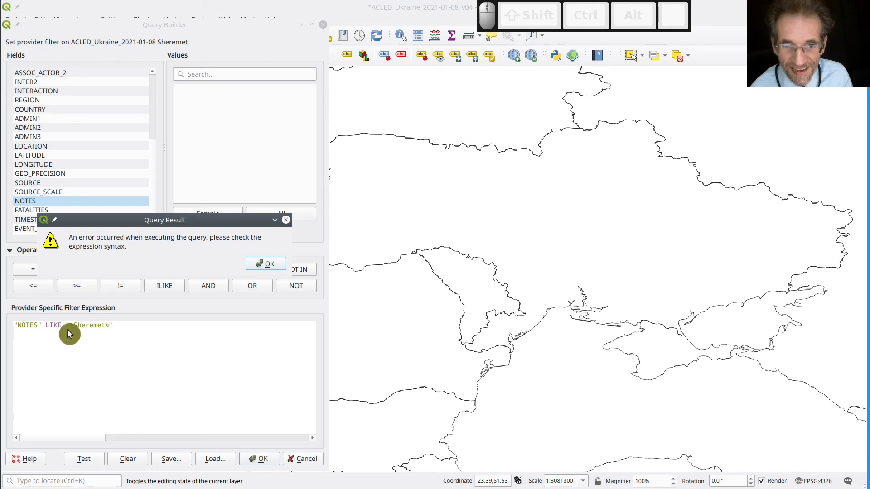
pyautogui.press('Return')
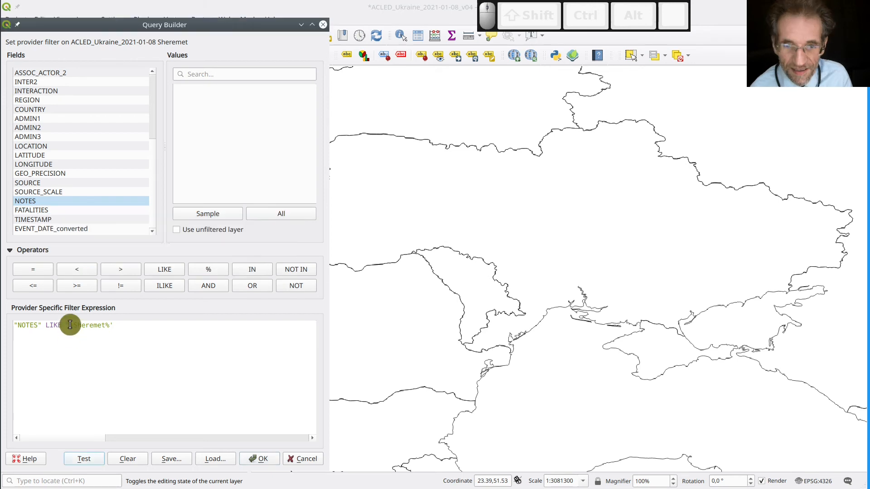
# Step: Change the opening double quote before %Sheremet% to a single quote and test the filter expression again
pyautogui.click(68, 326)
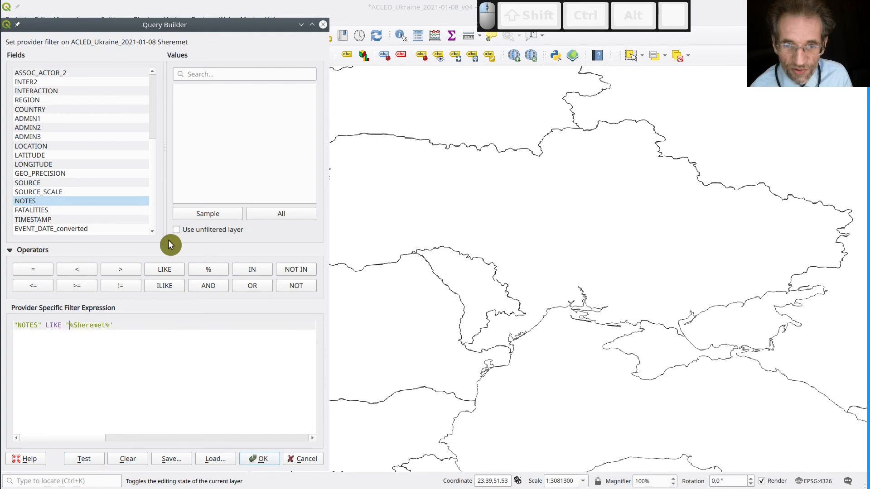
pyautogui.press('BackSpace')
pyautogui.write("'")
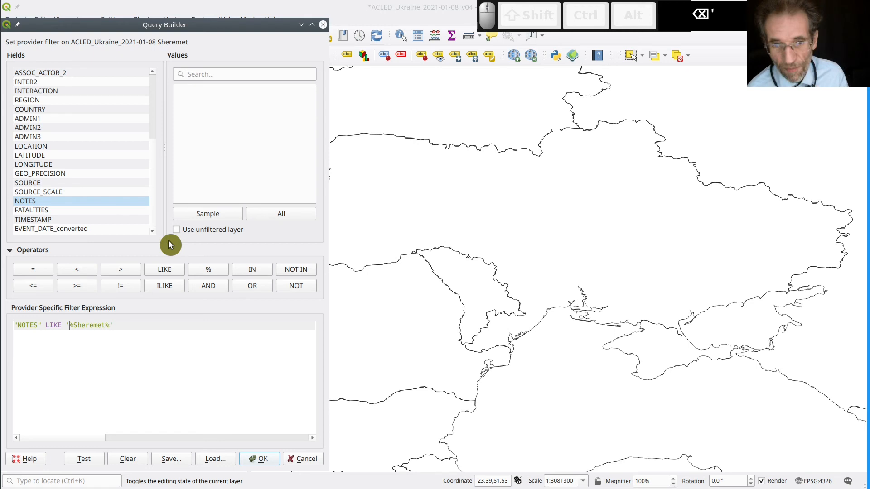
pyautogui.click(97, 458)
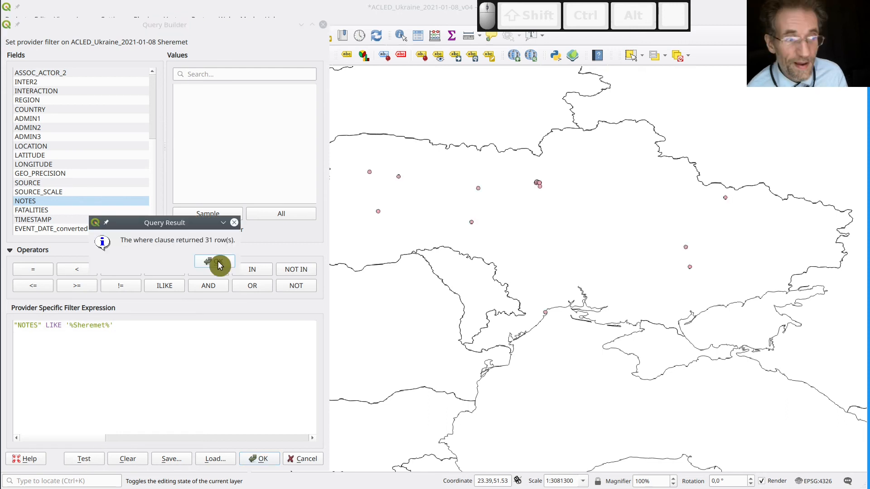
pyautogui.click(217, 263)
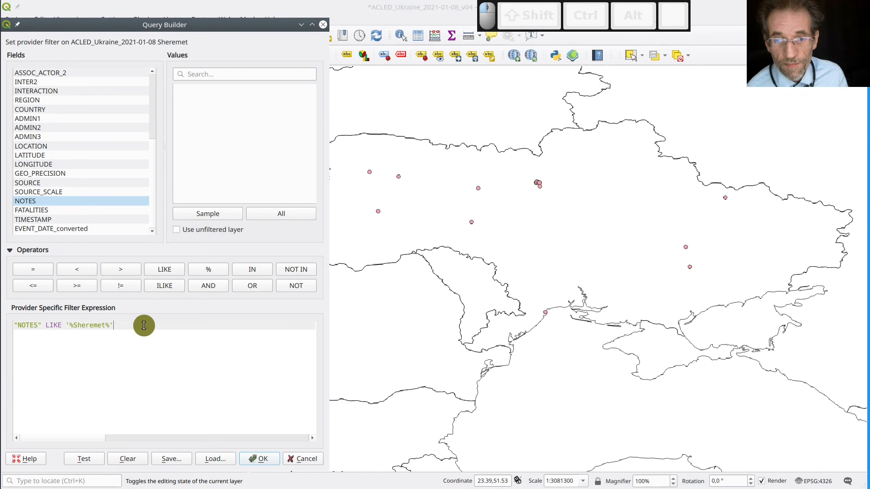
# Step: Extend the filter with OR and a second condition, "NOTES" LIKE '%Cheremet%', each on its own line
pyautogui.press('Return')
pyautogui.write('OR')
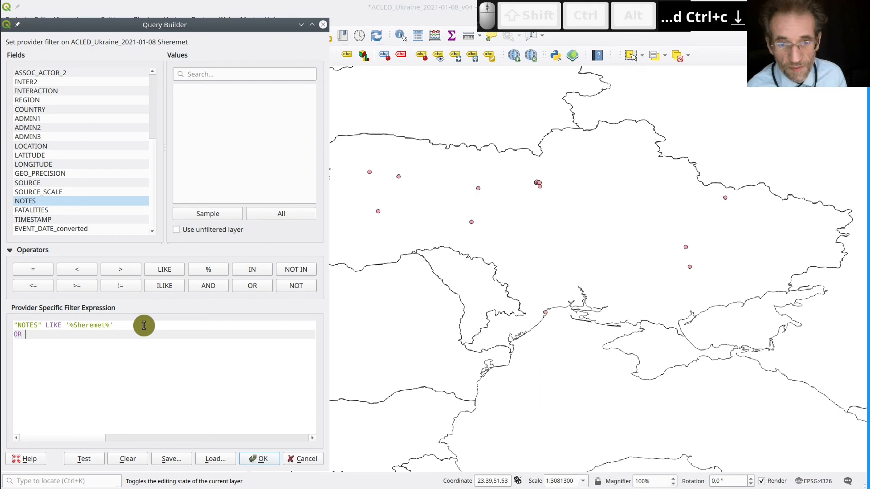
pyautogui.press('Return')
pyautogui.write('"NOTES" LIKE \'%Sheremet%\'')
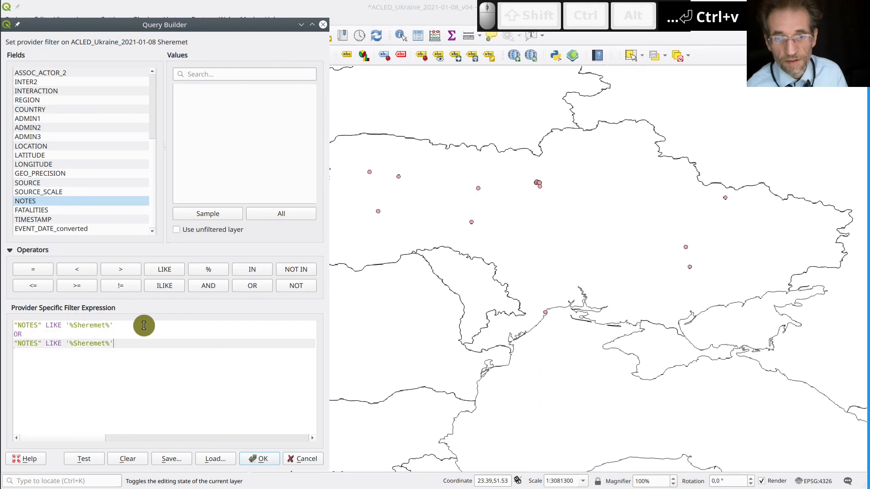
pyautogui.hotkey('ctrl', 'Left')
pyautogui.hotkey('ctrl', 'Left')
pyautogui.hotkey('shift', 'Right')
pyautogui.write('C')
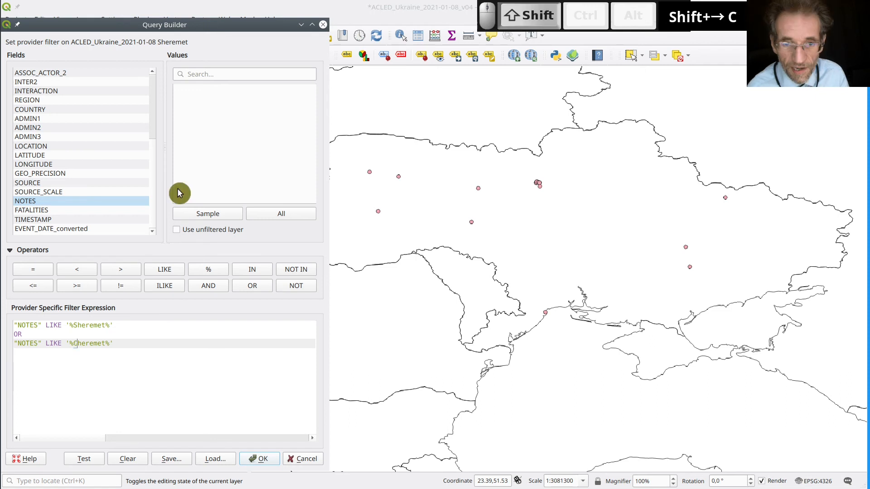
# Step: Join the two NOTES conditions and the OR between them into a single line and test the filter
pyautogui.press('Up')
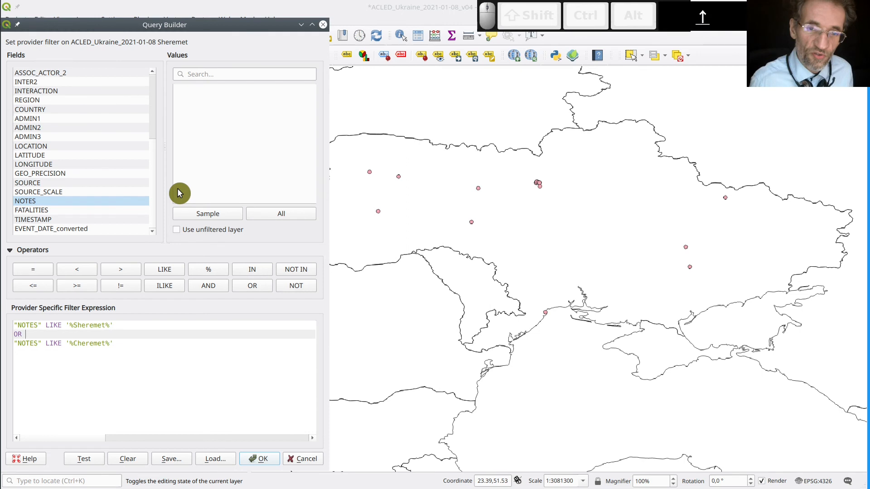
pyautogui.press('Down')
pyautogui.press('Home')
pyautogui.hotkey('shift', 'End')
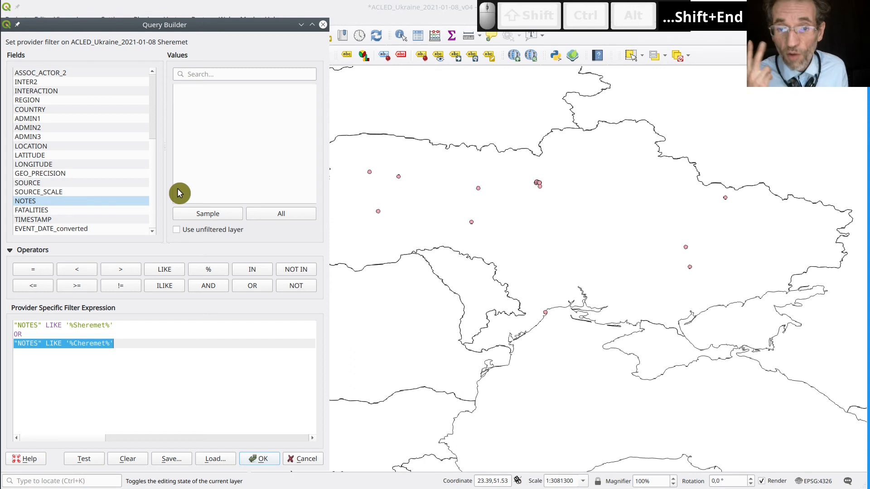
pyautogui.press('Up')
pyautogui.press('Home')
pyautogui.press('BackSpace')
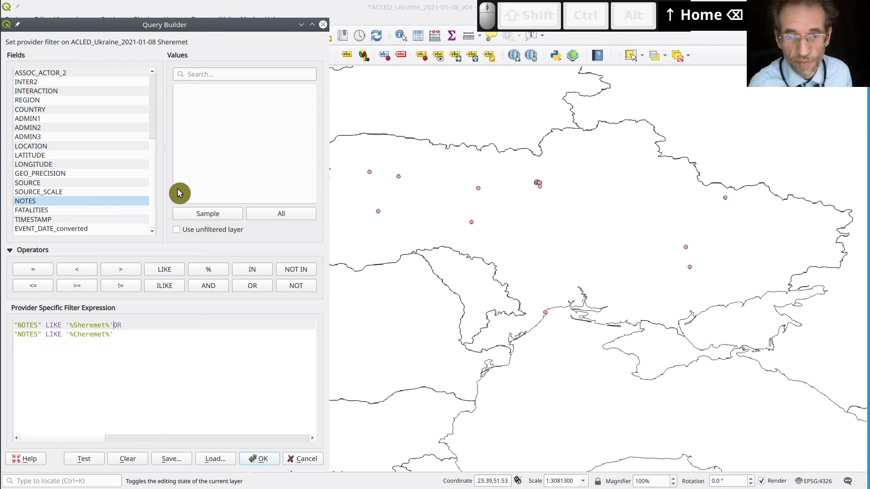
pyautogui.press('End')
pyautogui.press('Delete')
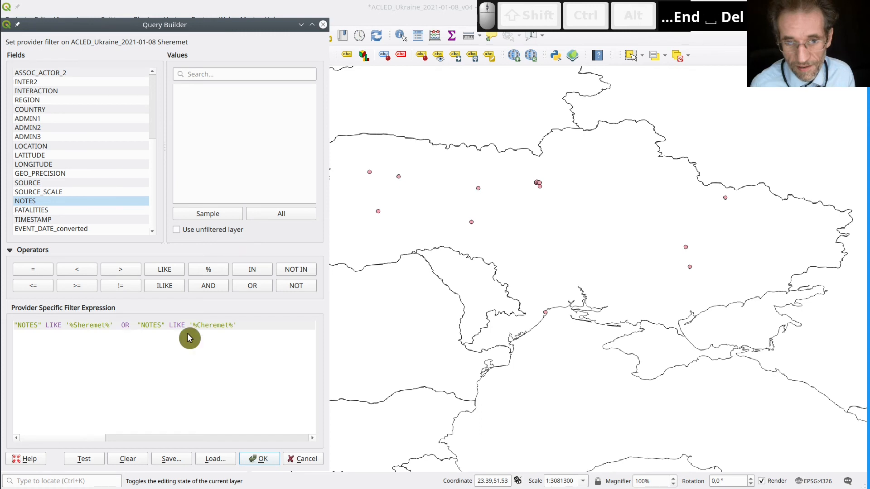
pyautogui.click(87, 461)
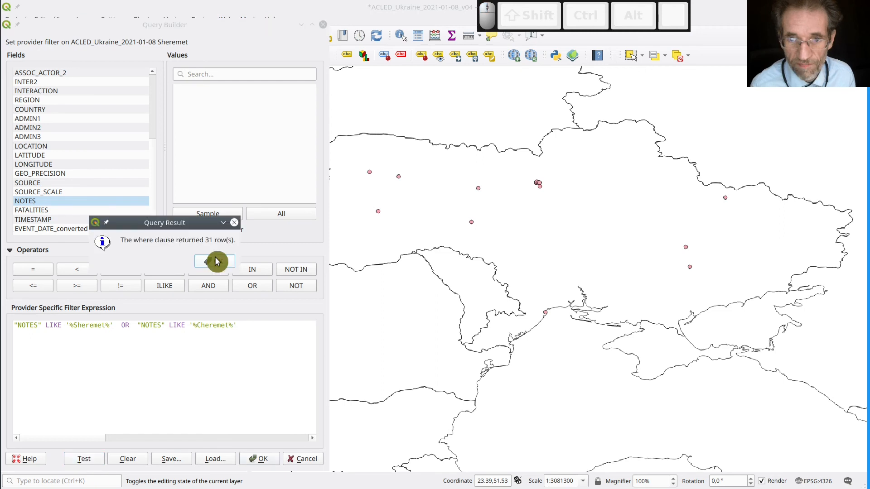
pyautogui.click(214, 261)
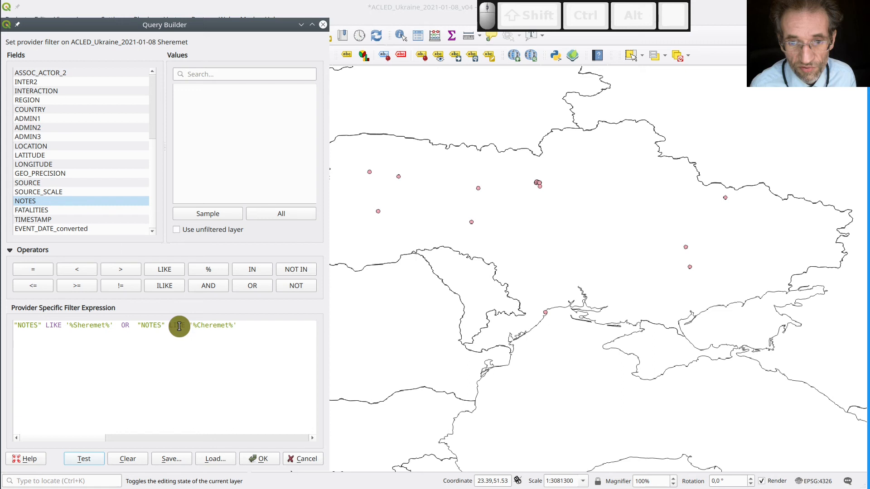
# Step: Split the filter expression back into three lines, with OR alone between the Sheremet and Cheremet conditions
pyautogui.click(281, 322)
pyautogui.press('Return')
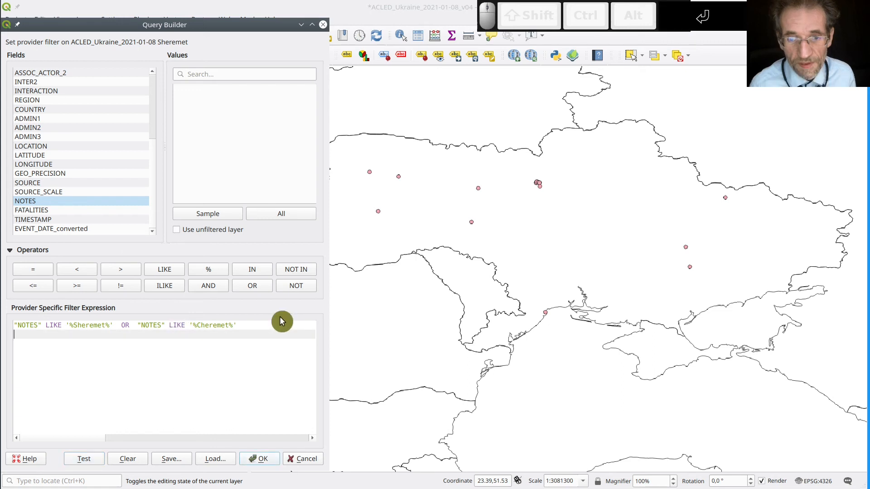
pyautogui.press('Right')
pyautogui.press('Right')
pyautogui.press('Right')
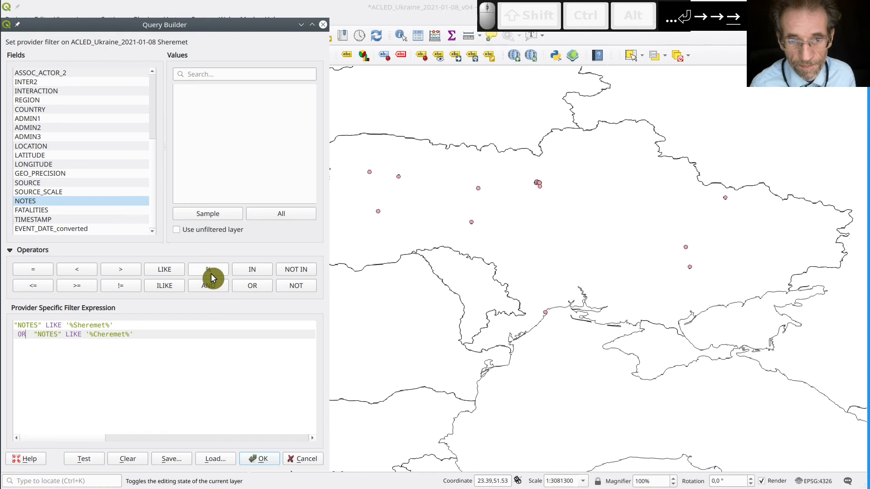
pyautogui.press('Right')
pyautogui.press('Return')
pyautogui.press('Up')
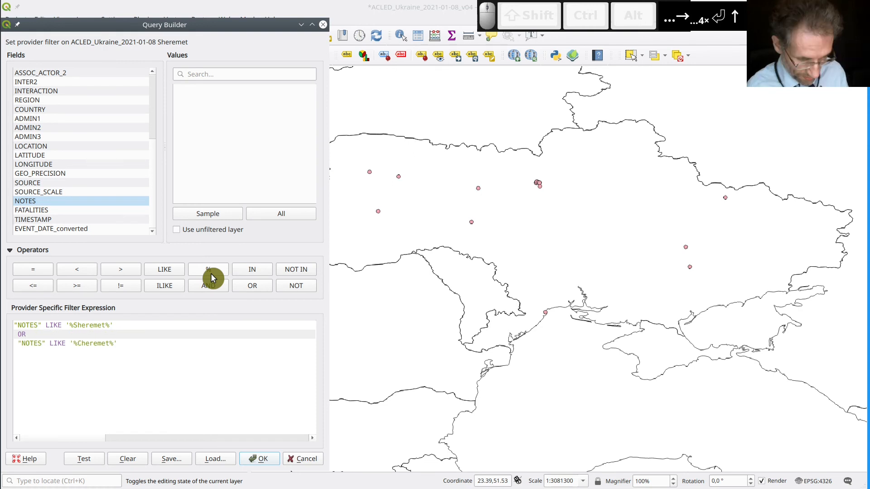
# Step: Comment out the OR line and the Cheremet condition line with -- in the filter expression
pyautogui.write('--')
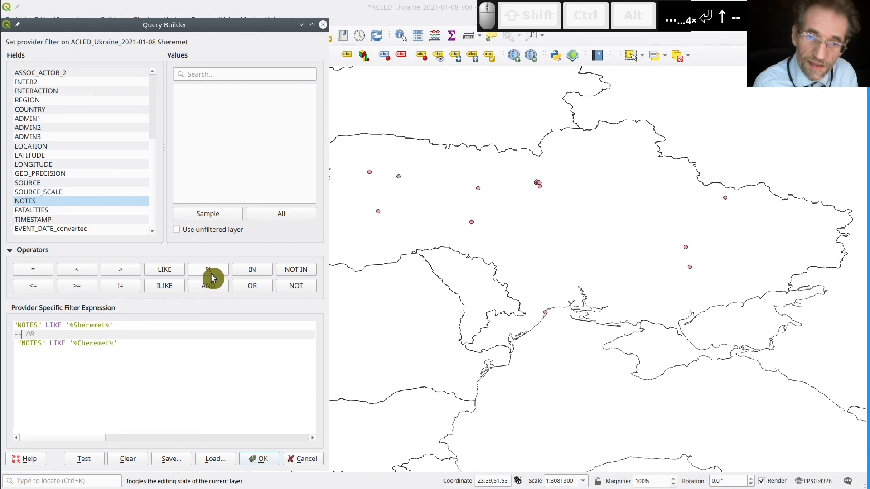
pyautogui.press('Down')
pyautogui.press('Home')
pyautogui.write('--')
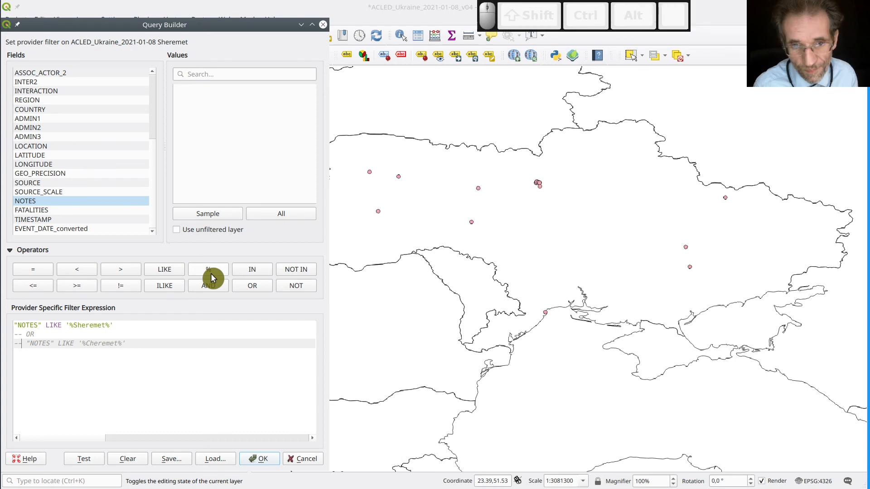
# Step: Append the comment "-- bla bla bla anything" after OR and test the filter expression
pyautogui.press('Up')
pyautogui.press('Right')
pyautogui.press('Right')
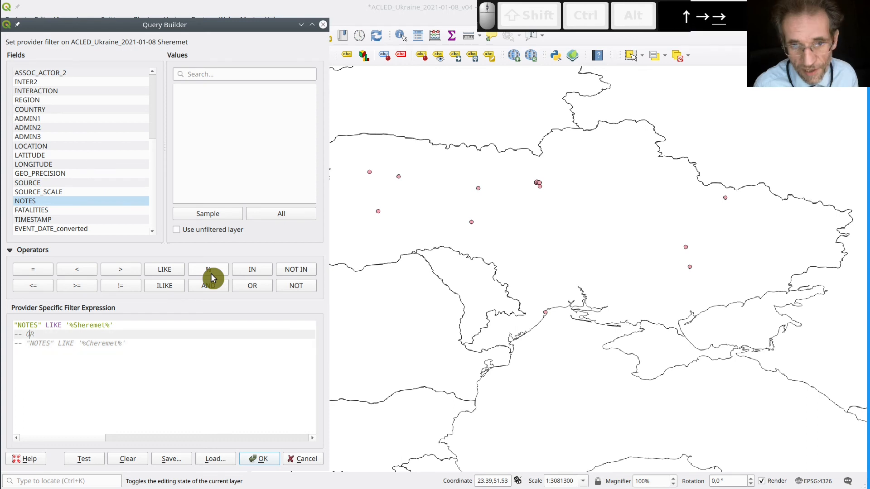
pyautogui.press('Right')
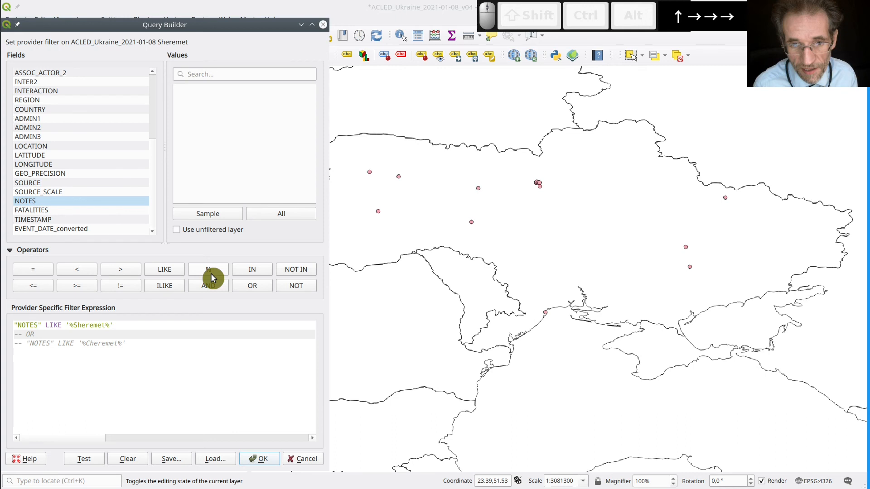
pyautogui.write('-- bla bl')
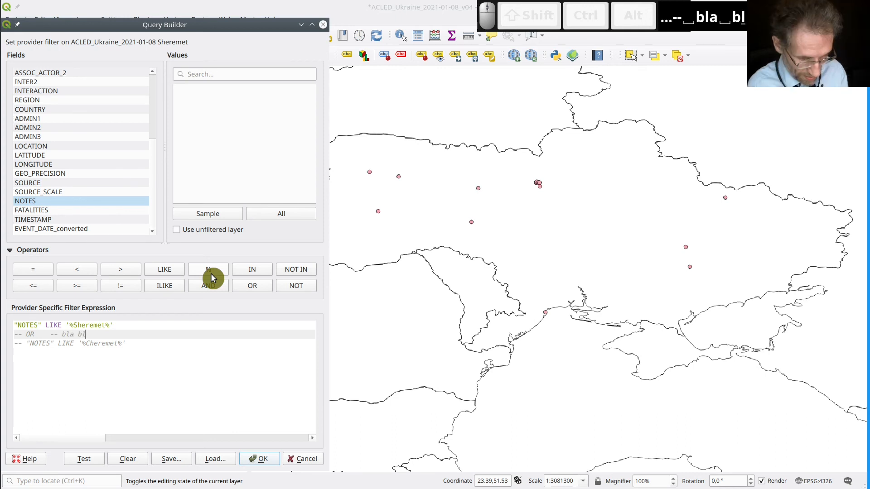
pyautogui.write('a bla anyth')
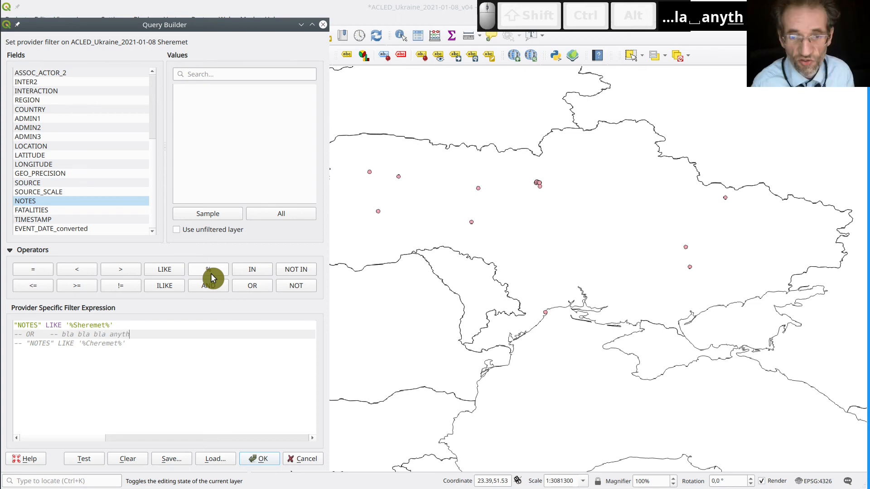
pyautogui.write('ing')
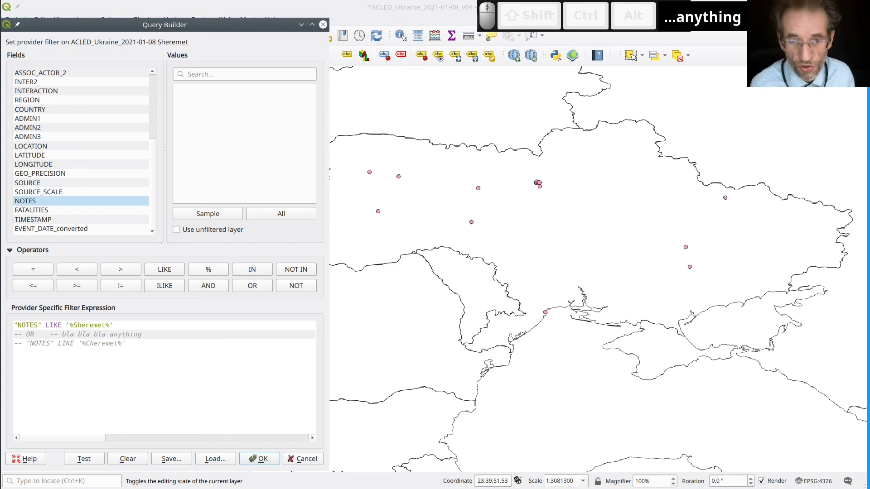
pyautogui.click(84, 459)
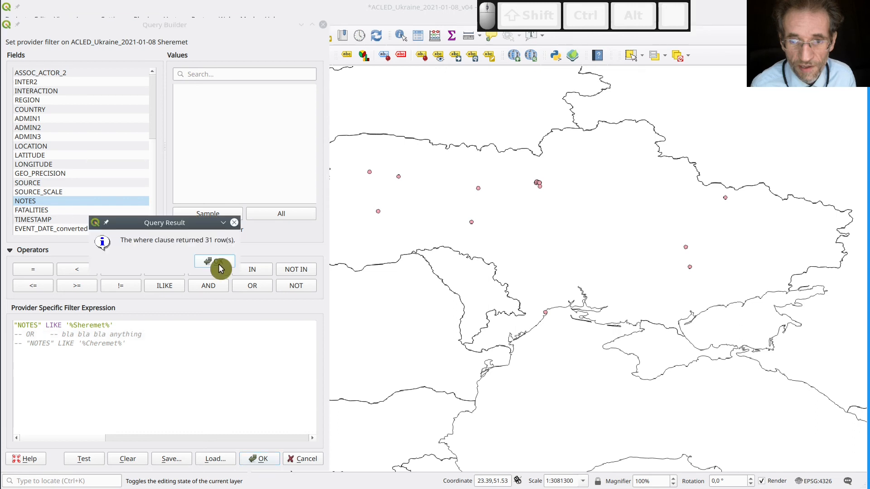
pyautogui.click(215, 261)
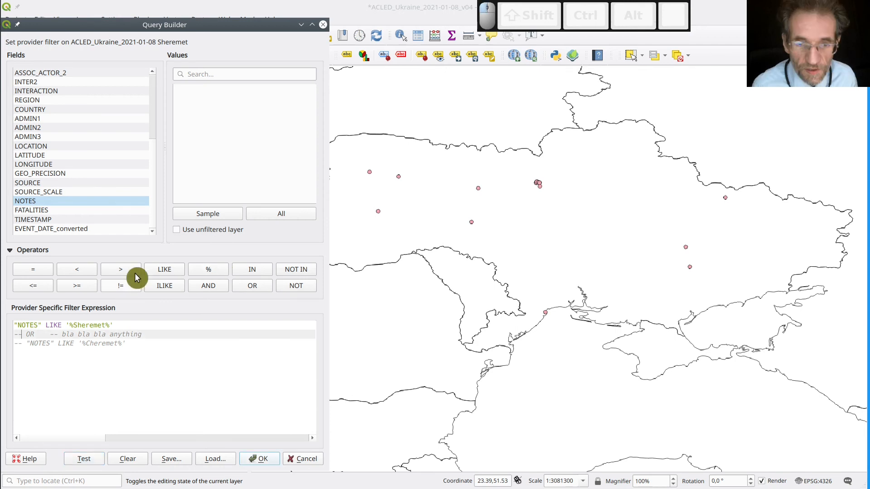
# Step: Remove the leading -- comment marks from the OR line and the Cheremet condition line
pyautogui.press('BackSpace')
pyautogui.press('BackSpace')
pyautogui.press('Down')
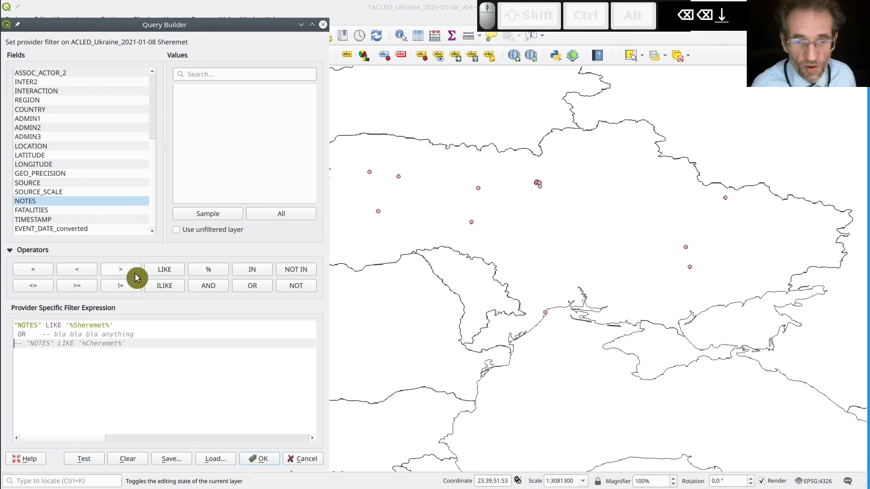
pyautogui.press('Delete')
pyautogui.press('Delete')
pyautogui.press('Delete')
# Step: Replace the comment text after OR with "we want to make sure that both translitaerations are taken into account"
pyautogui.press('Up')
pyautogui.press('Right')
pyautogui.press('Right')
pyautogui.press('Right')
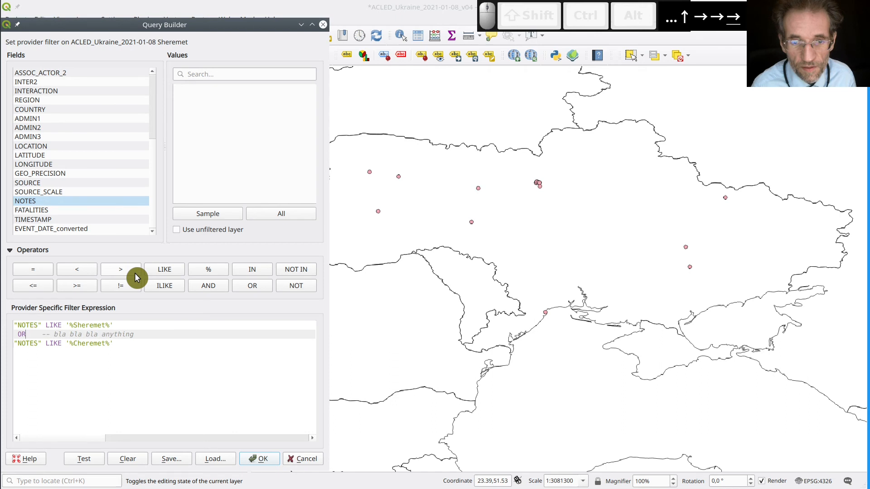
pyautogui.hotkey('ctrl', 'Right')
pyautogui.hotkey('ctrl', 'Right')
pyautogui.hotkey('shift', 'End')
pyautogui.write('we wa')
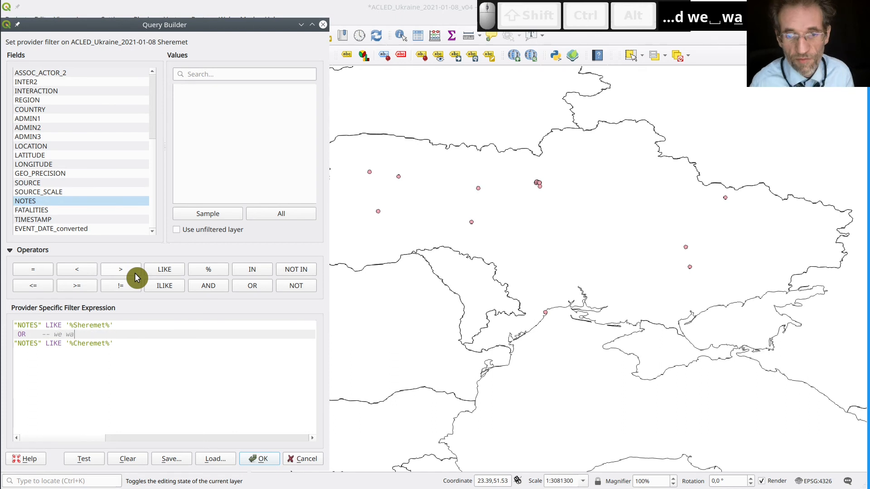
pyautogui.write('nt to make su')
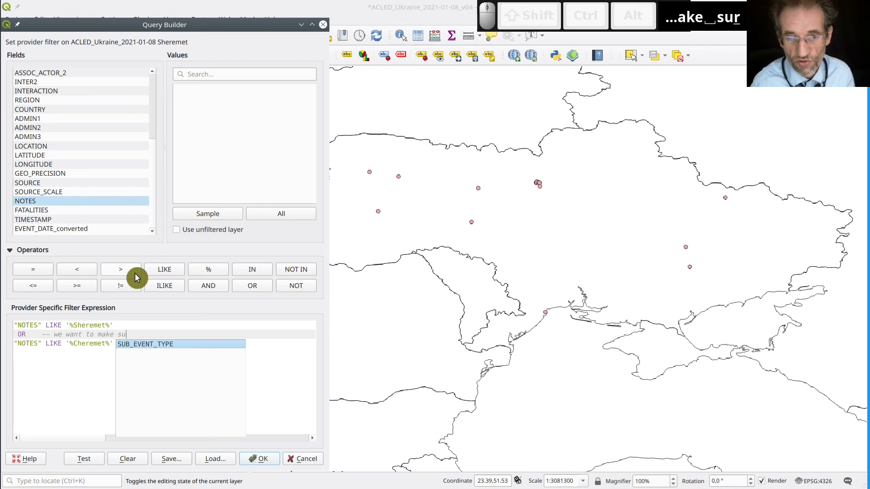
pyautogui.write('re')
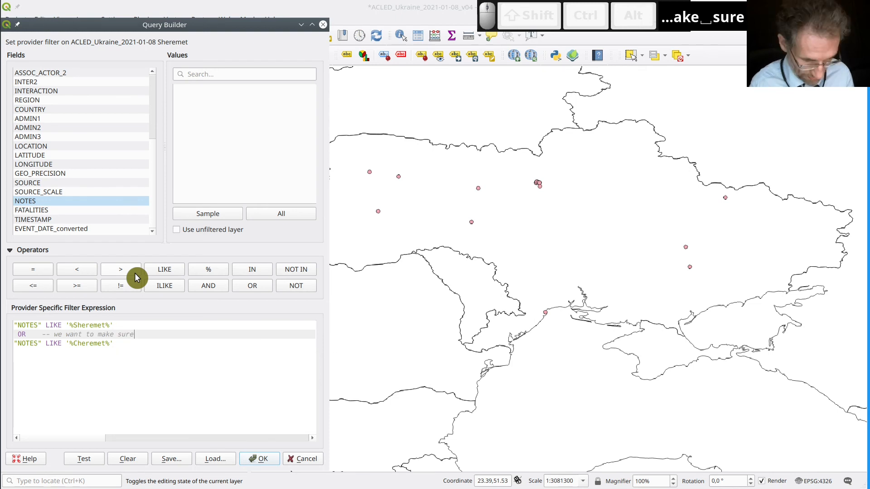
pyautogui.write(' that both trans')
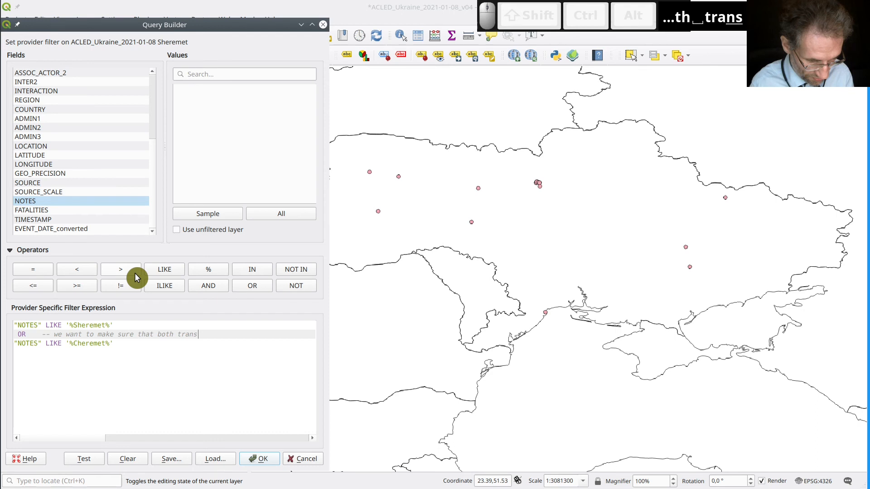
pyautogui.write('litaerations are taken ')
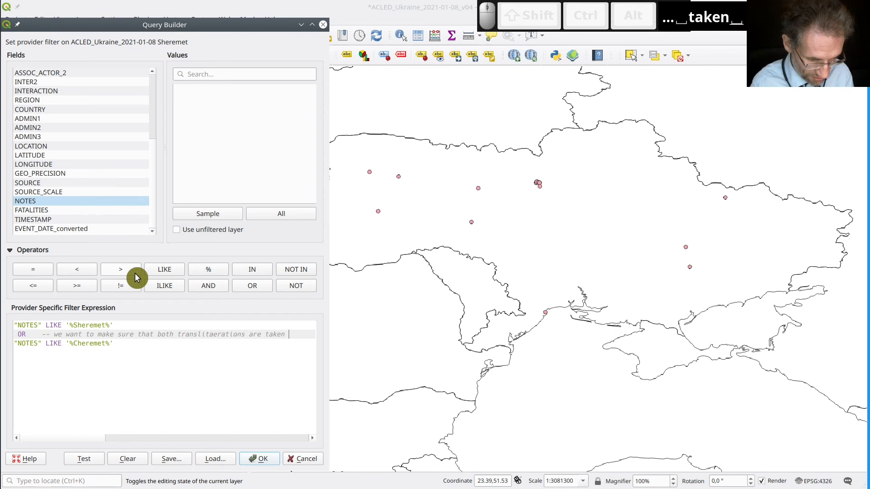
pyautogui.write('into account')
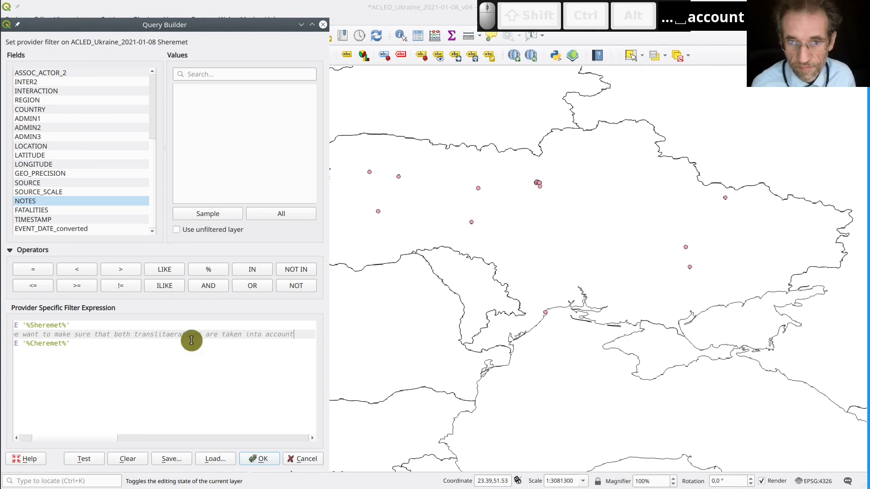
# Step: Move "are taken into account" onto its own -- comment line ending with a colon, and test the filter expression
pyautogui.click(205, 335)
pyautogui.press('BackSpace')
pyautogui.press('Return')
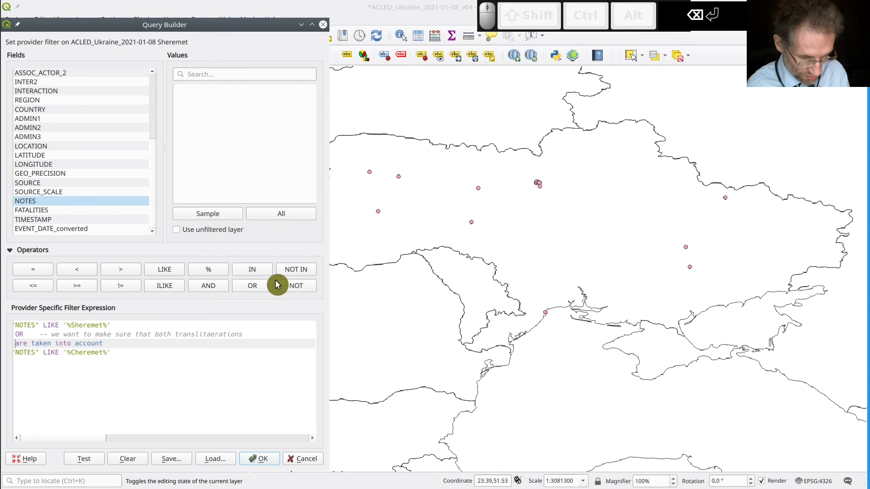
pyautogui.write('--')
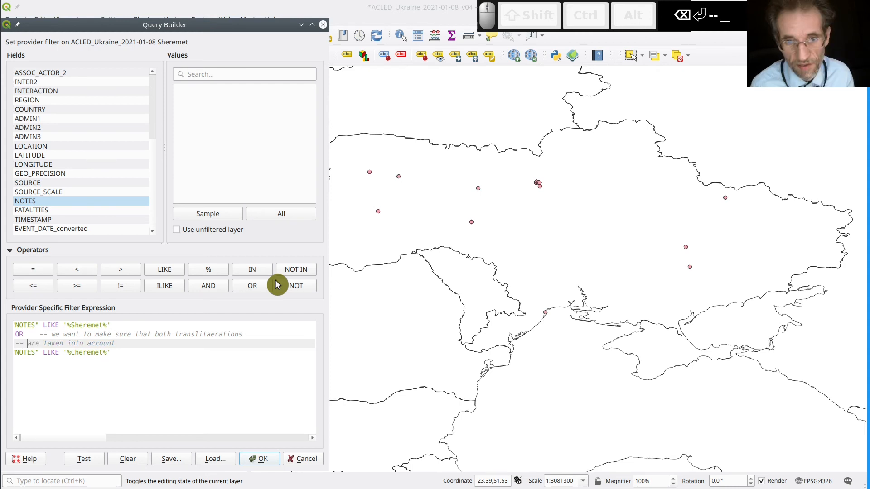
pyautogui.press('End')
pyautogui.write(':')
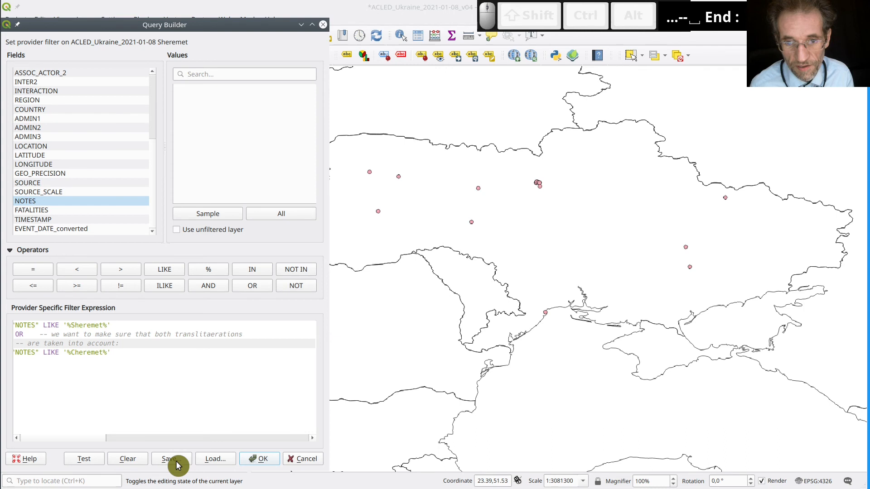
pyautogui.click(86, 460)
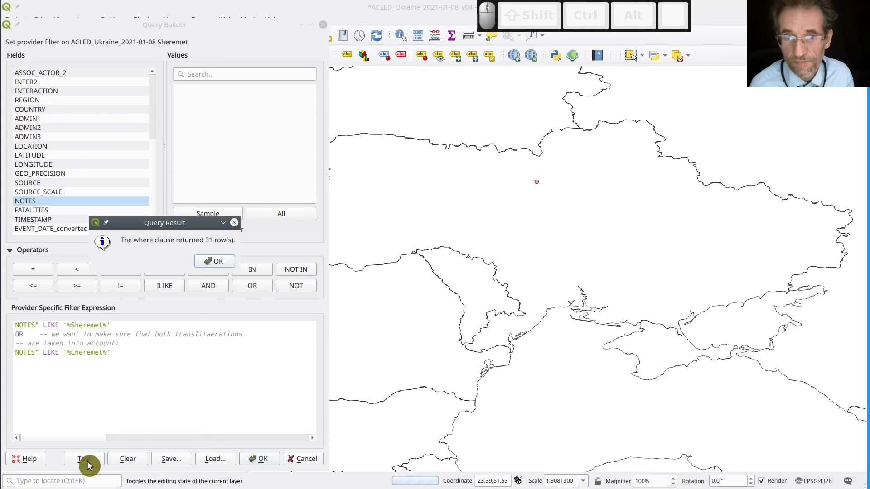
pyautogui.click(215, 263)
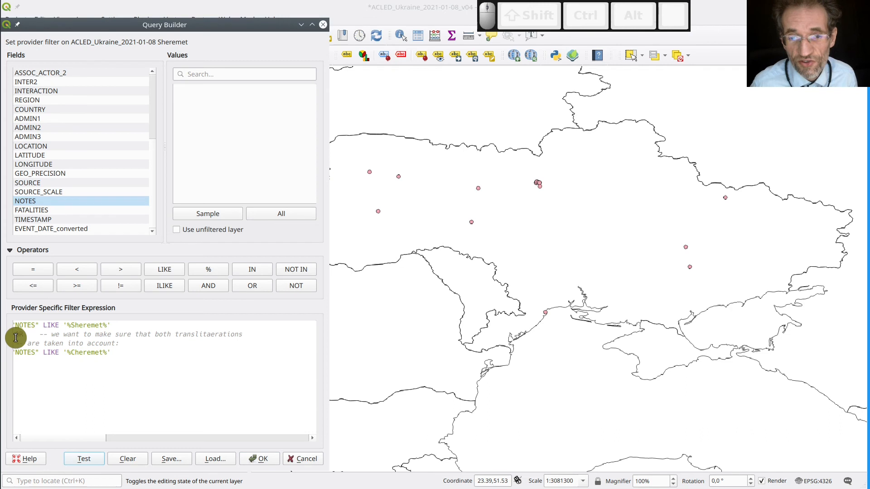
# Step: Comment out the OR line and the Cheremet condition line of the filter expression with --
pyautogui.click(15, 337)
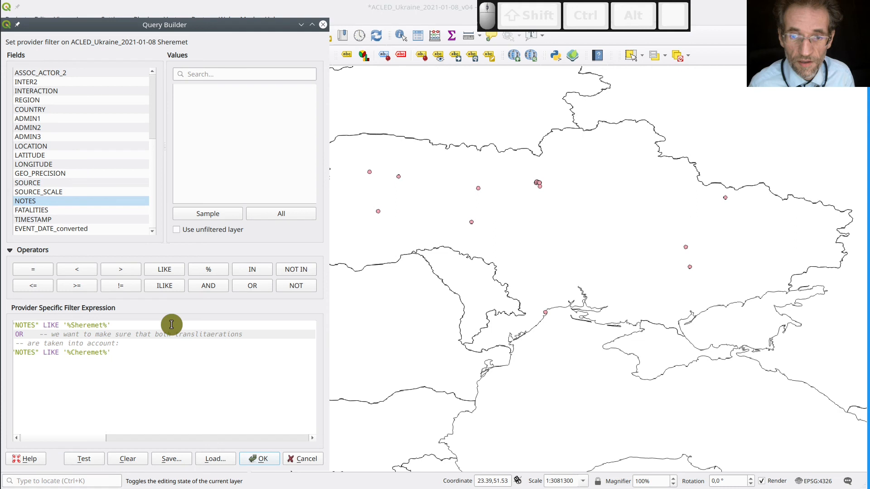
pyautogui.moveTo(171, 325); pyautogui.dragTo(9, 327)
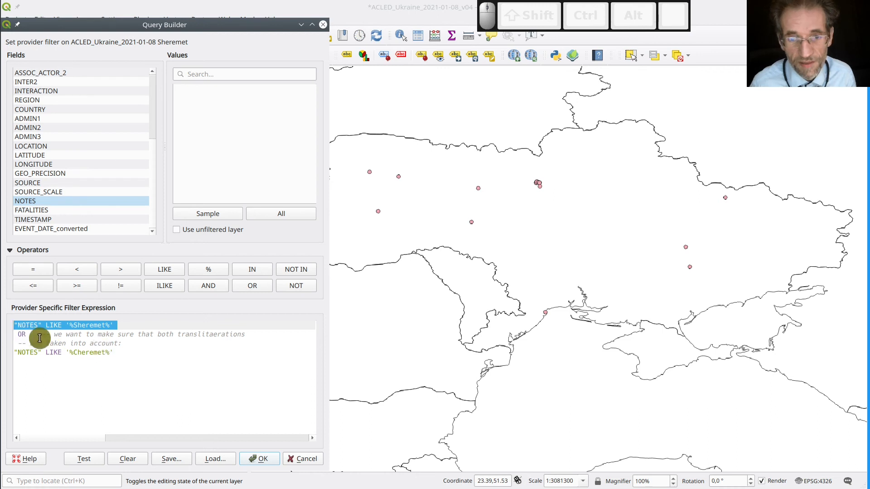
pyautogui.click(16, 338)
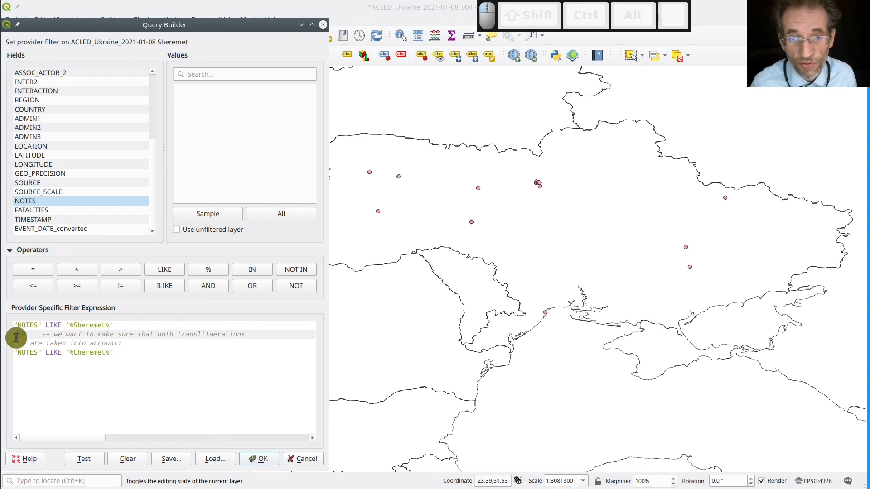
pyautogui.press('Home')
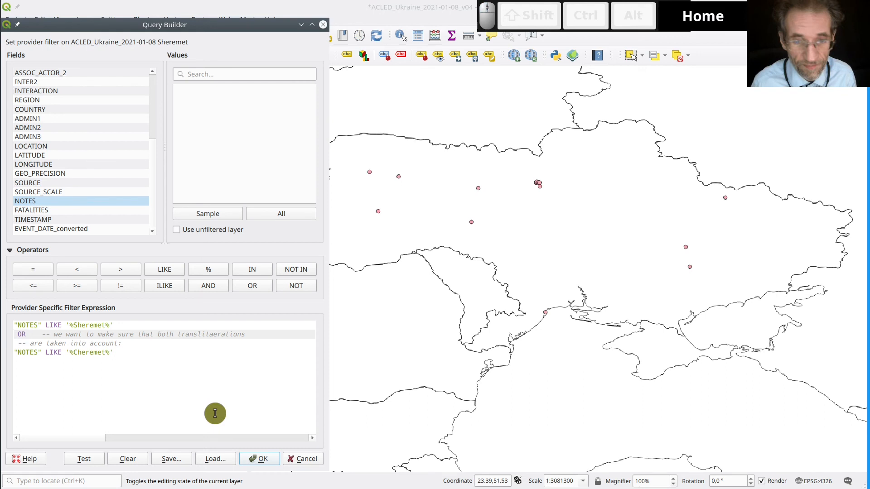
pyautogui.write('- ')
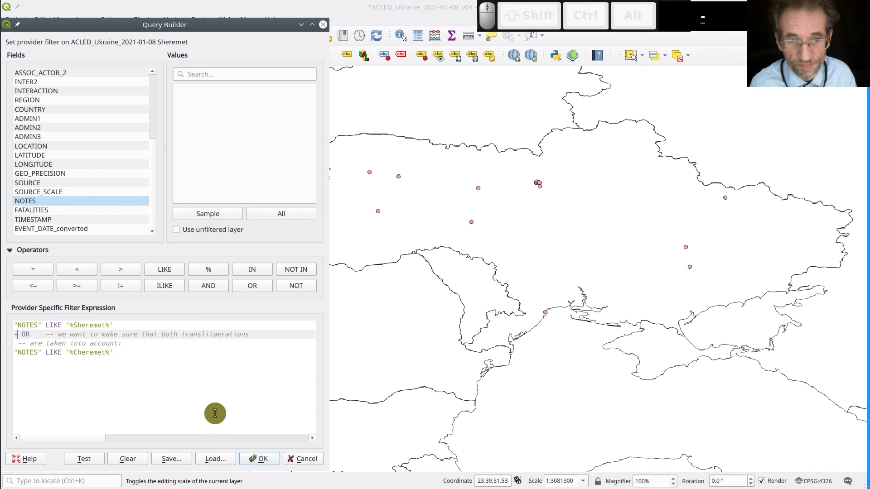
pyautogui.write('-')
pyautogui.press('Down')
pyautogui.press('Down')
pyautogui.press('Home')
pyautogui.write('--')
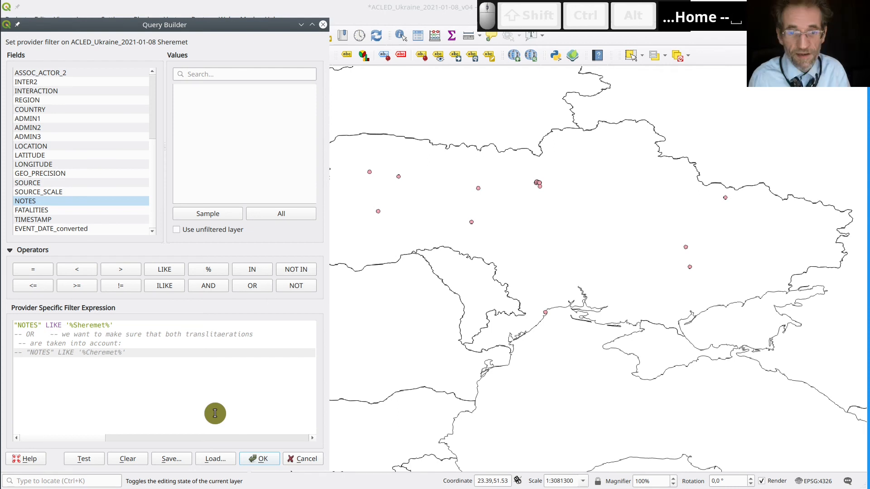
# Step: Remove the leading space from the "-- are taken into account:" comment line
pyautogui.press('Up')
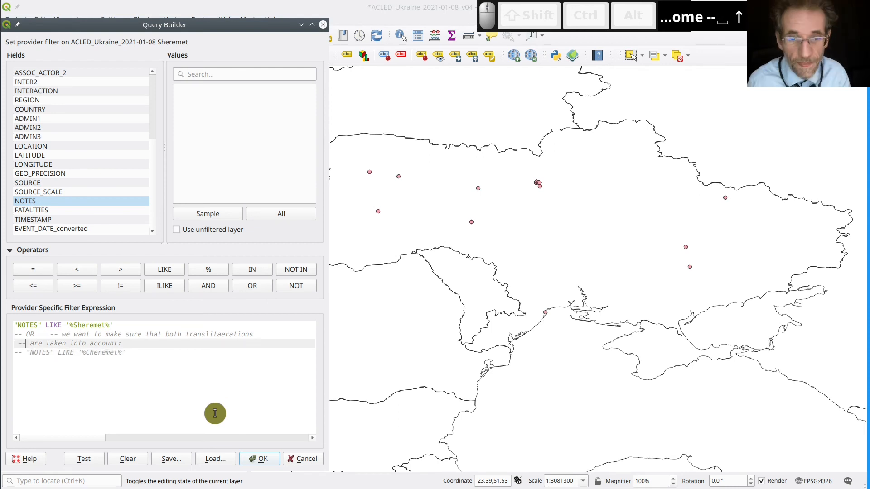
pyautogui.press('Home')
pyautogui.press('BackSpace')
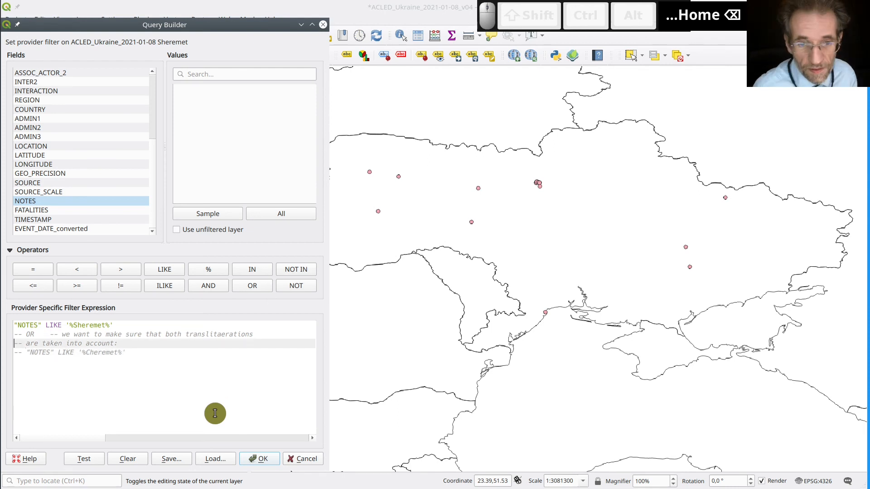
# Step: Change "want" to "wanted" in the comment about both transliterations
pyautogui.press('Up')
pyautogui.press('Right')
pyautogui.press('Right')
pyautogui.press('Right')
pyautogui.press('Right')
pyautogui.press('Right')
pyautogui.press('Right')
pyautogui.press('Right')
pyautogui.press('Right')
pyautogui.press('Right')
pyautogui.press('Right')
pyautogui.press('Right')
pyautogui.press('Right')
pyautogui.press('Right')
pyautogui.press('Right')
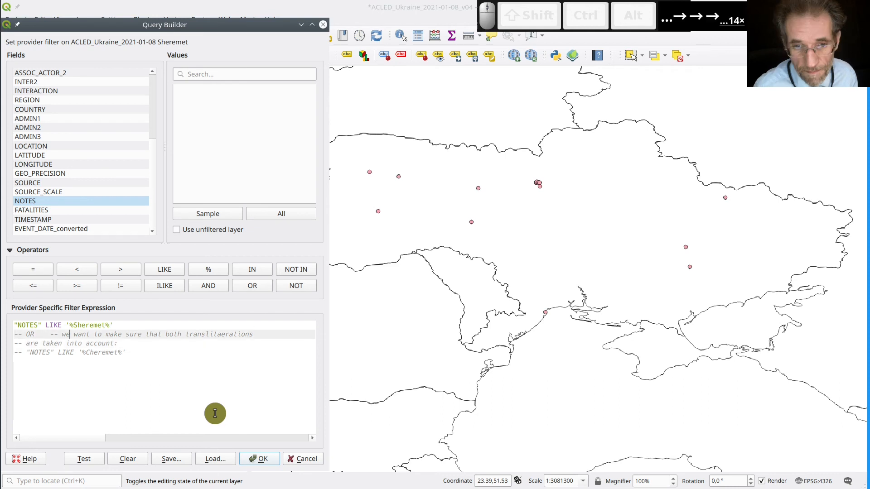
pyautogui.press('Right')
pyautogui.press('Right')
pyautogui.press('Right')
pyautogui.press('Right')
pyautogui.press('Right')
pyautogui.write('e')
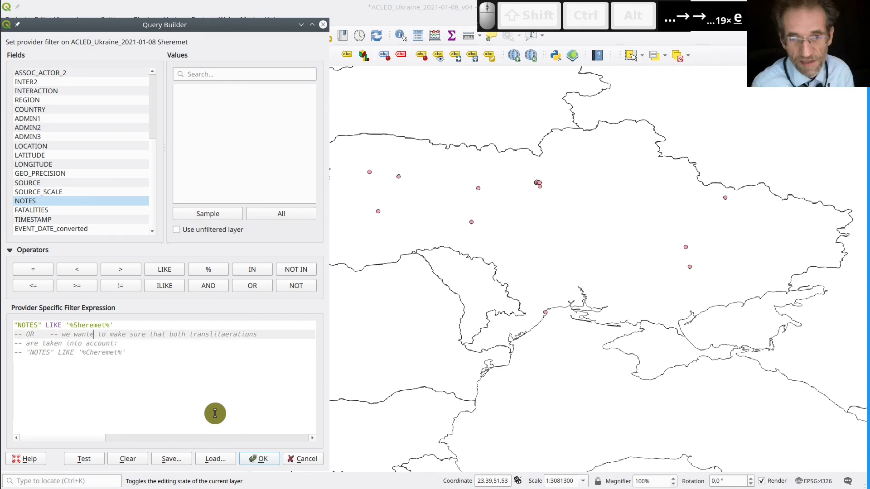
pyautogui.write('d')
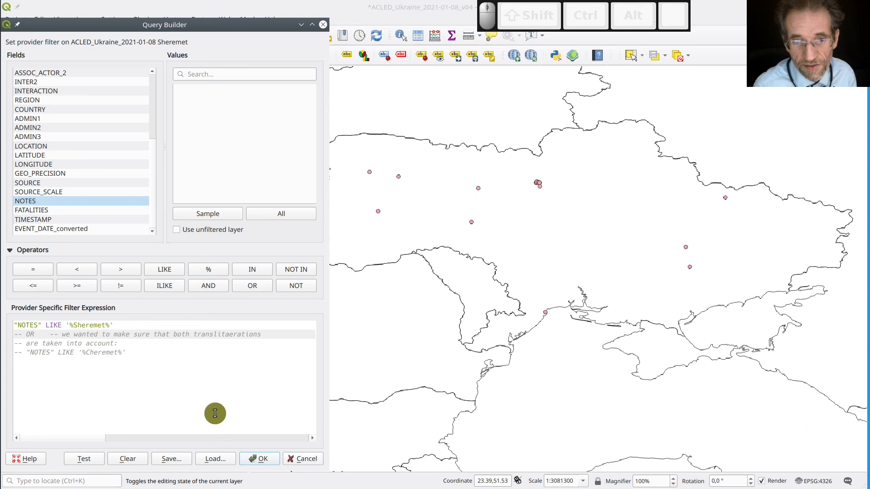
pyautogui.press('Down')
pyautogui.press('Home')
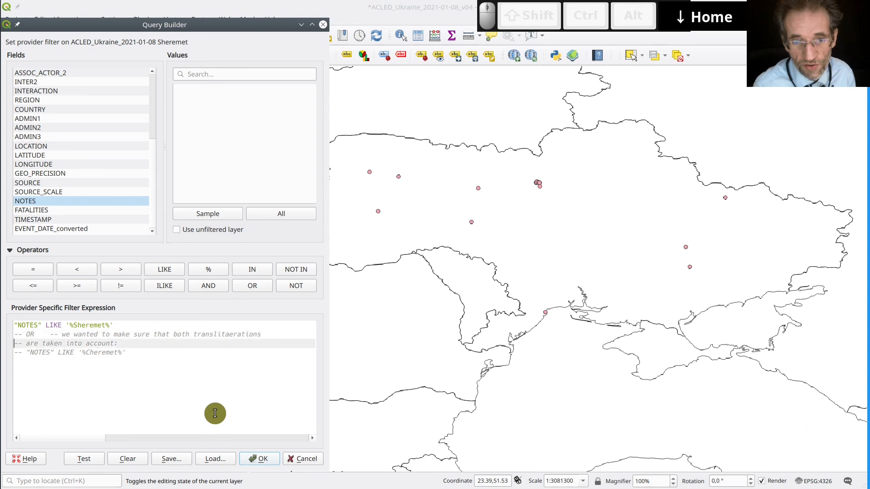
pyautogui.hotkey('shift', 'End')
pyautogui.hotkey('ctrl', 'x')
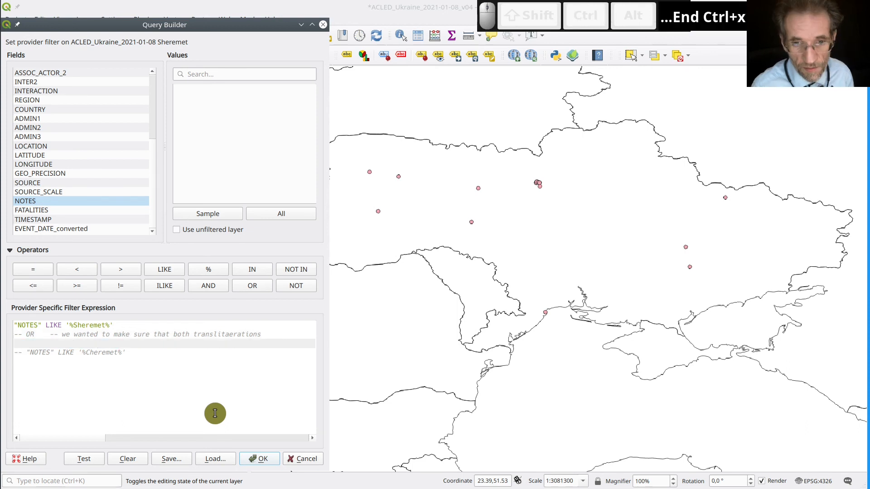
pyautogui.hotkey('ctrl', 'z')
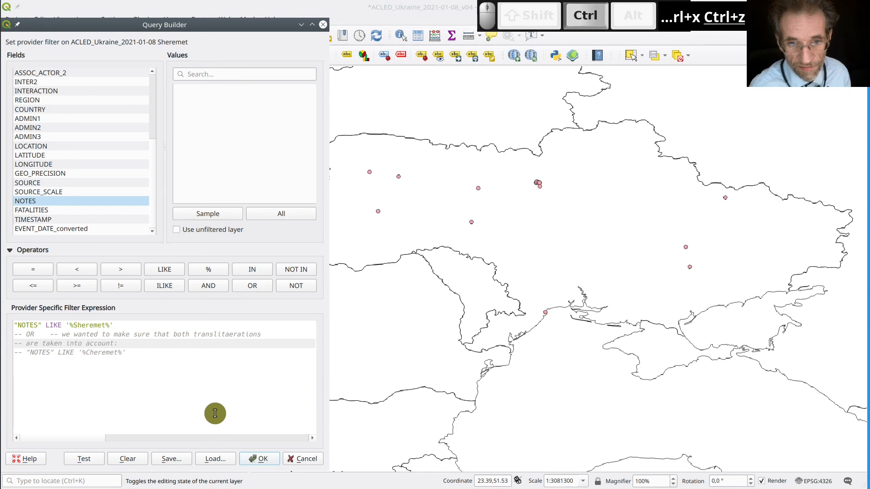
# Step: Insert a commented line "-- OR" between the "are taken into account:" comment and the Cheremet condition
pyautogui.press('Return')
pyautogui.write('OR')
pyautogui.press('Home')
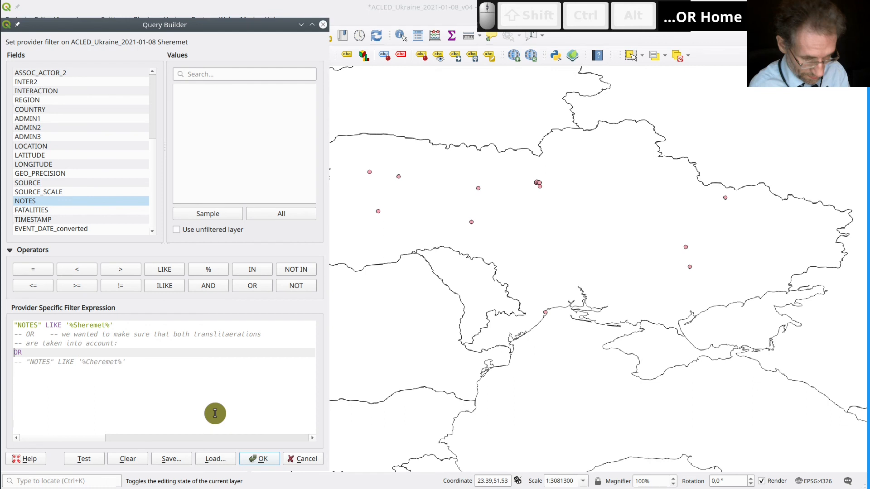
pyautogui.write('--')
# Step: Delete the "-- OR" and its trailing spaces from the start of the "we wanted to make sure" comment line
pyautogui.press('Up')
pyautogui.press('Up')
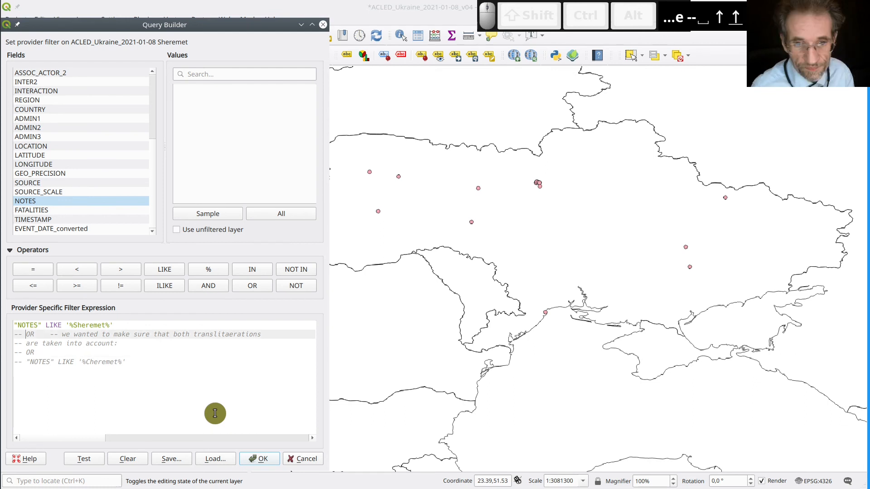
pyautogui.press('Home')
pyautogui.hotkey('shift', 'Right')
pyautogui.hotkey('shift', 'Right')
pyautogui.hotkey('shift', 'Right')
pyautogui.hotkey('shift', 'Right')
pyautogui.hotkey('shift', 'Right')
pyautogui.hotkey('shift', 'Right')
pyautogui.hotkey('shift', 'Right')
pyautogui.hotkey('shift', 'Right')
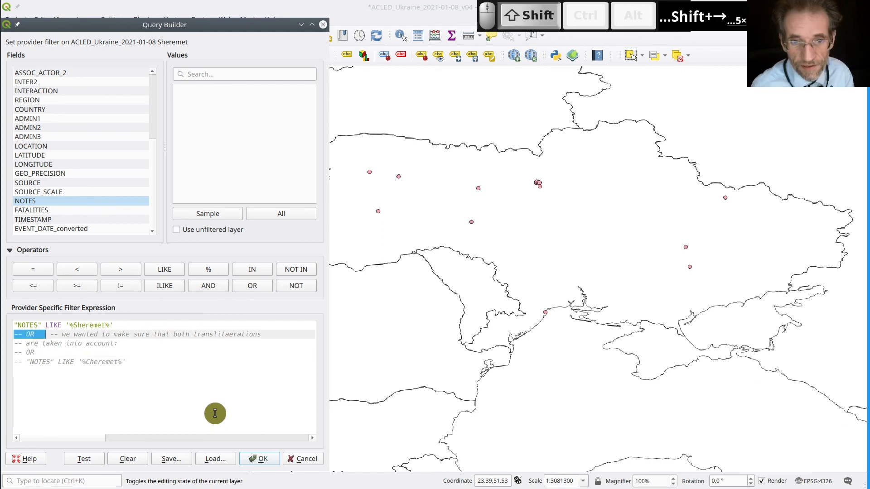
pyautogui.hotkey('shift', 'Right')
pyautogui.press('BackSpace')
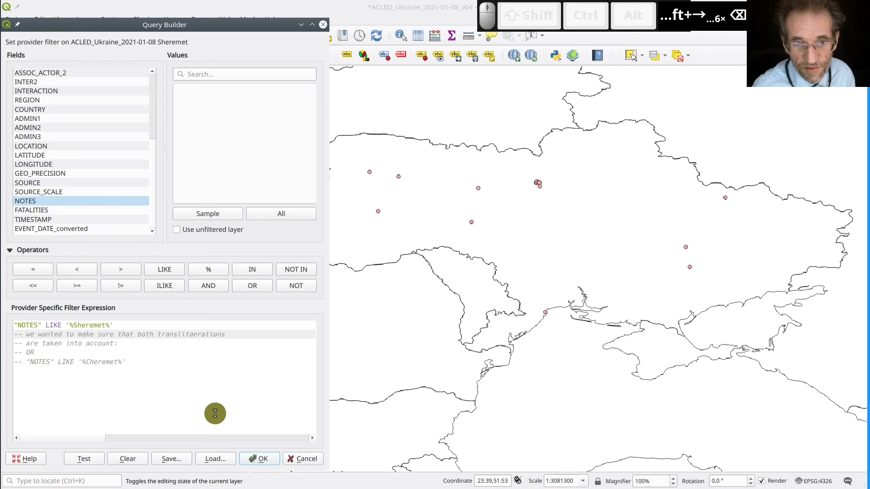
# Step: Capitalize the first word of the comment so that it begins with "We wanted"
pyautogui.press('Right')
pyautogui.press('Right')
pyautogui.press('Right')
pyautogui.press('Right')
pyautogui.press('Right')
pyautogui.press('Left')
pyautogui.press('BackSpace')
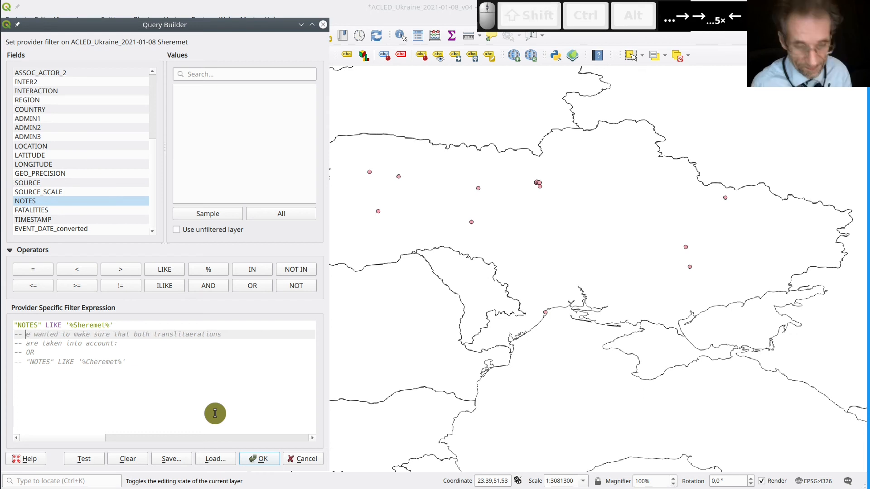
pyautogui.write('W')
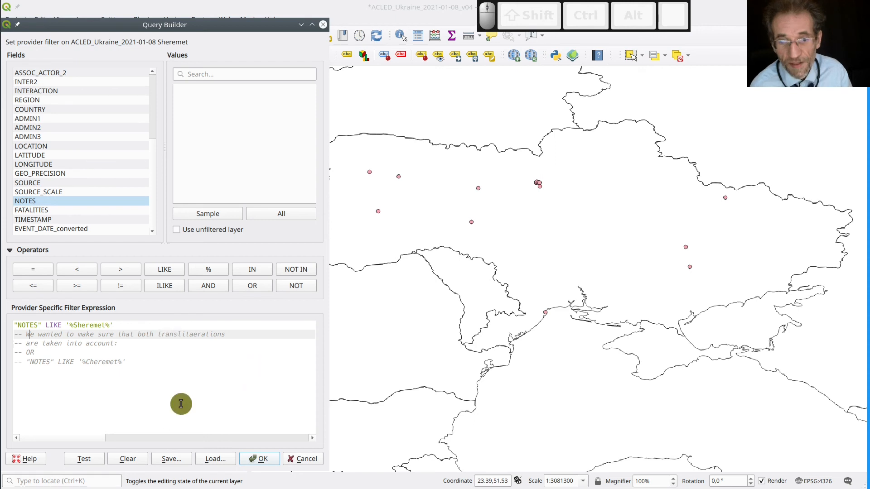
# Step: Test the commented filter expression and apply it to the Sheremet layer
pyautogui.click(84, 459)
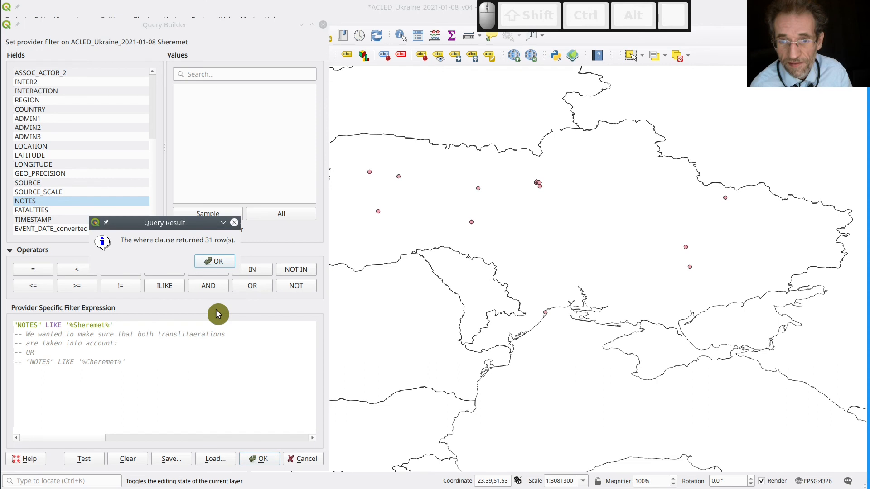
pyautogui.press('Return')
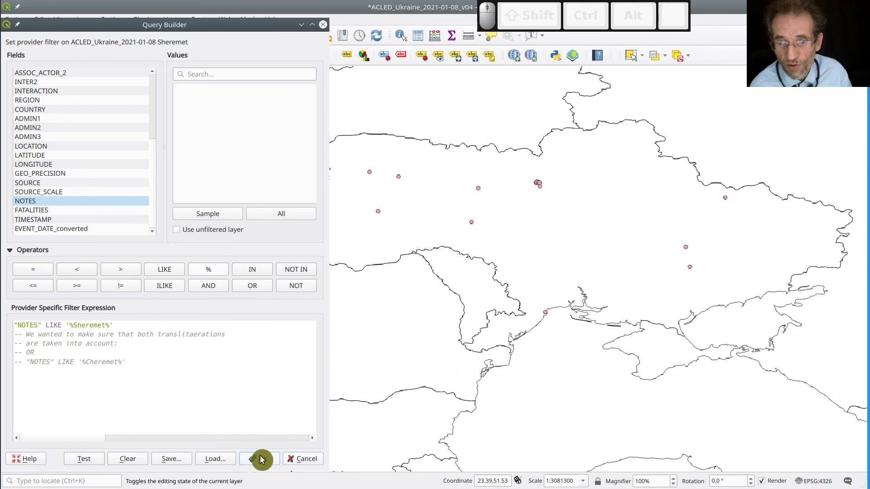
pyautogui.click(262, 459)
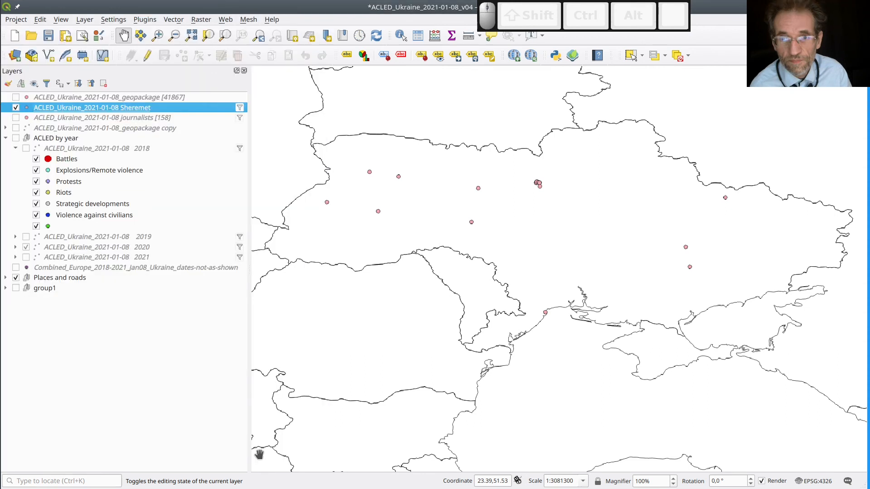
# Step: Save the project and open the filter expression of the Sheremet layer
pyautogui.click(48, 37)
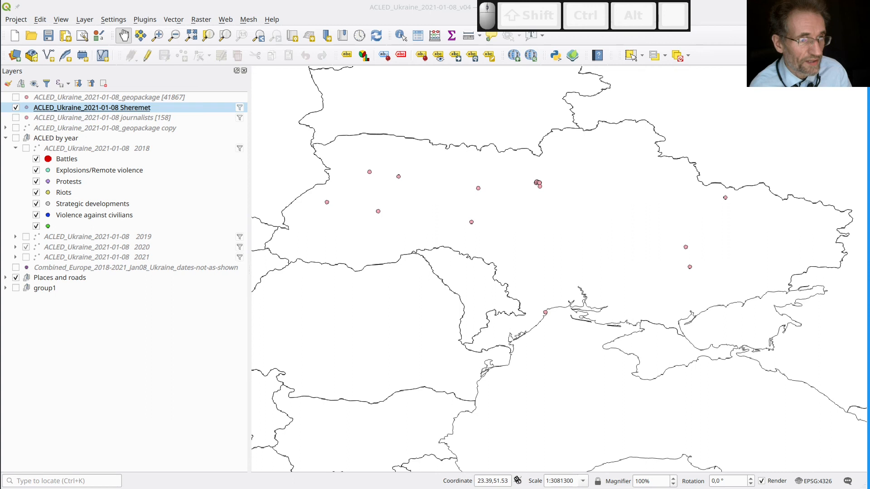
pyautogui.click(92, 109)
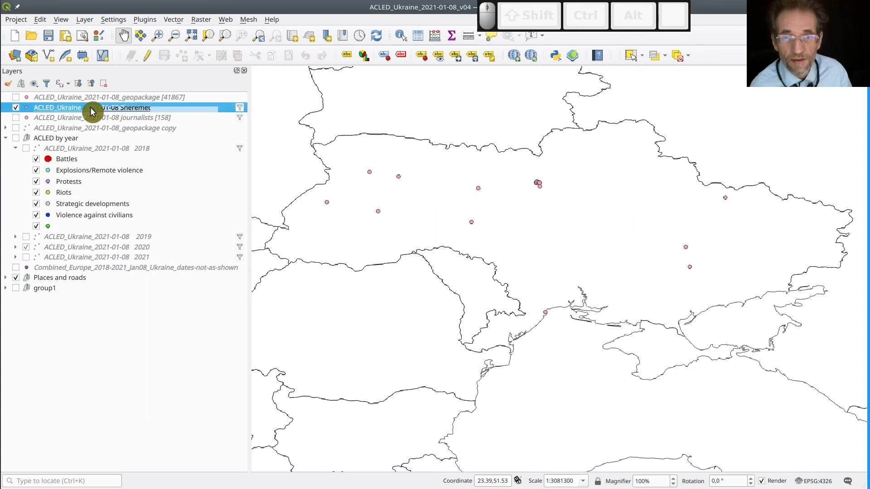
pyautogui.rightClick(91, 109)
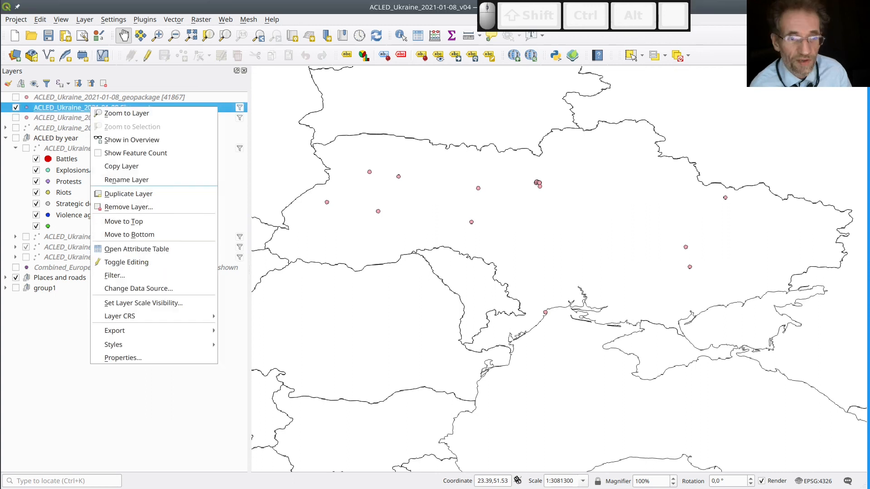
pyautogui.click(115, 276)
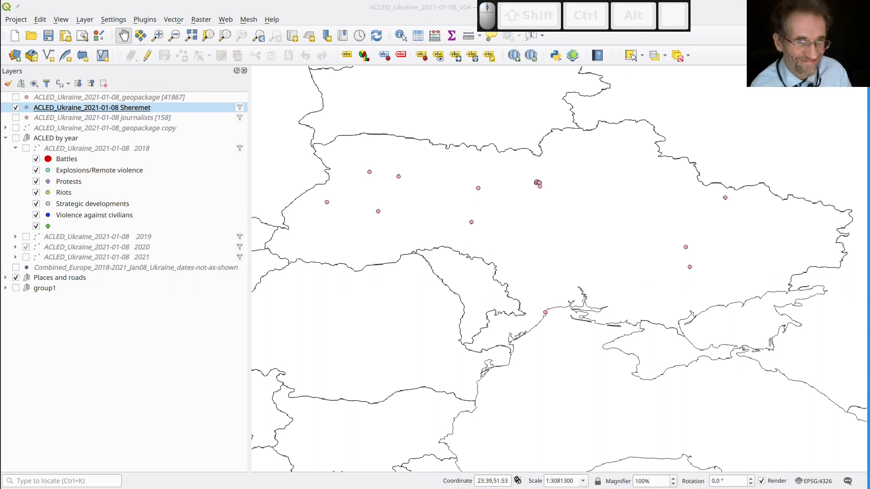
# Step: Bring the journalist Sheremet attribute table into full view and add the YEAR column to its displayed columns
pyautogui.moveTo(1, 339); pyautogui.dragTo(755, 69)
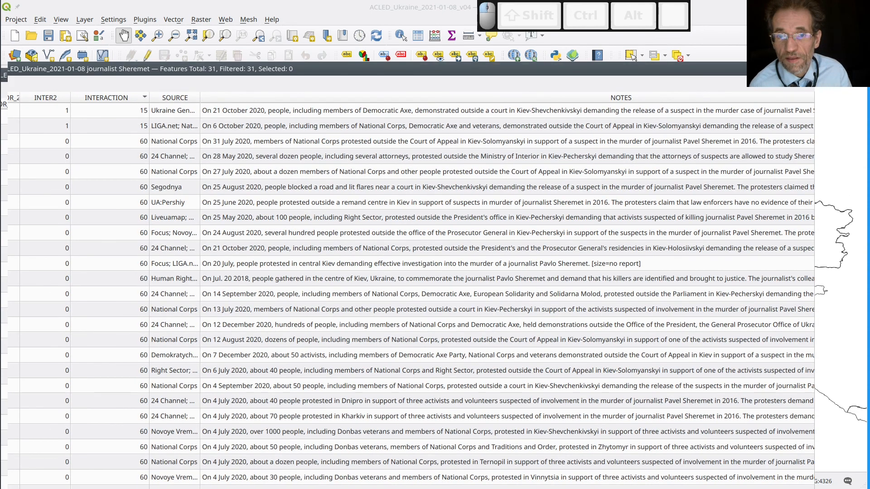
pyautogui.moveTo(0, 73); pyautogui.dragTo(3, 58)
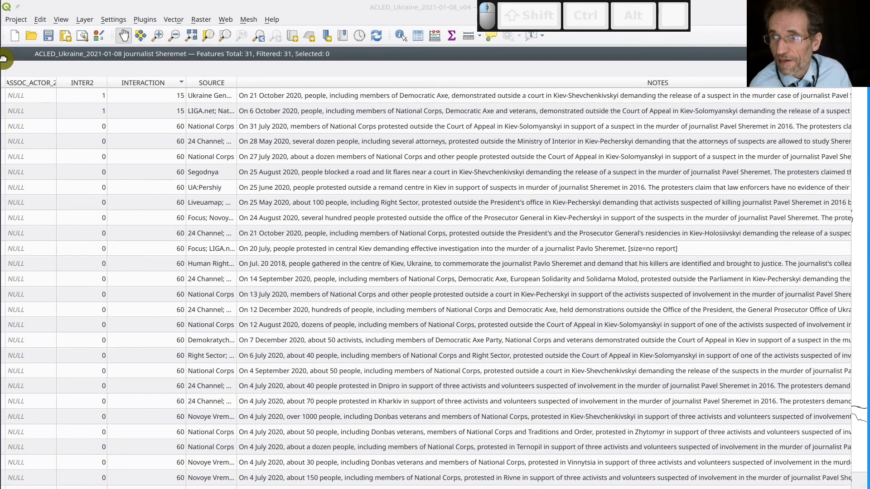
pyautogui.moveTo(3, 58); pyautogui.dragTo(9, 55)
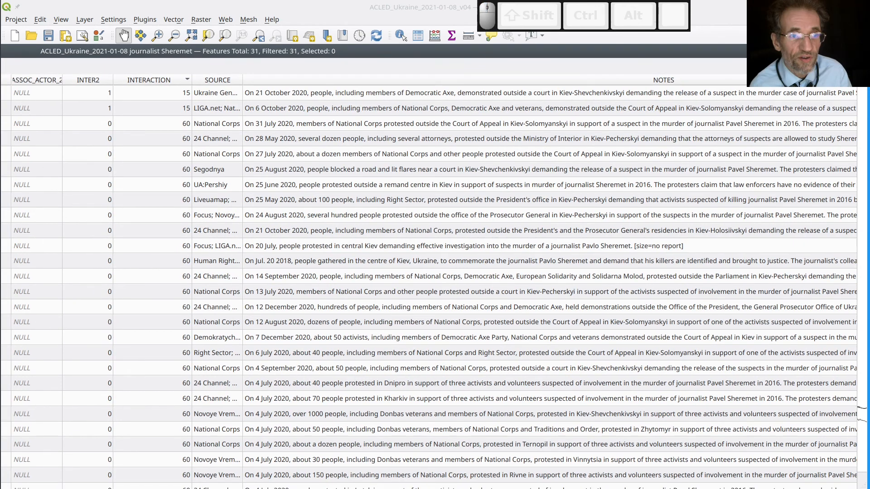
pyautogui.moveTo(9, 55); pyautogui.dragTo(35, 43)
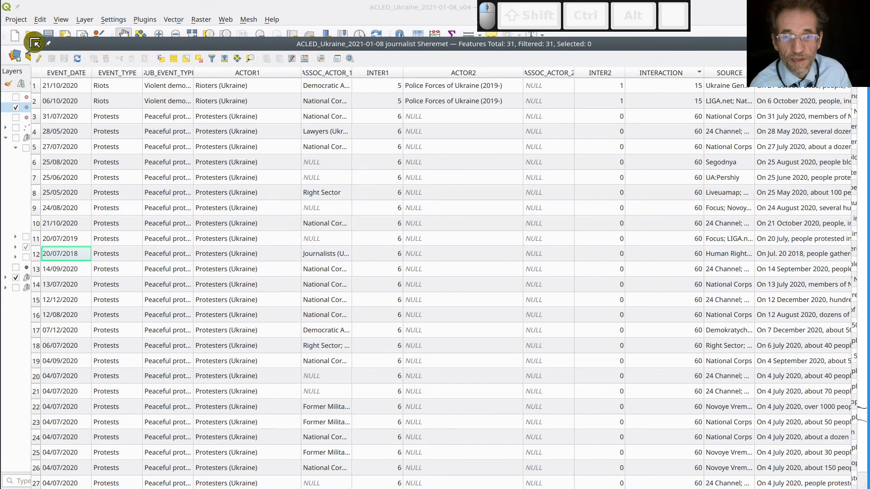
pyautogui.moveTo(34, 43); pyautogui.dragTo(33, 38)
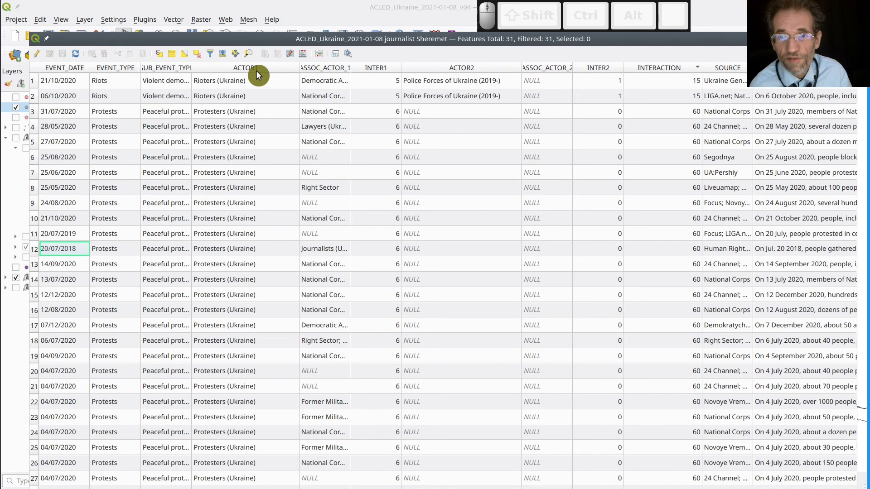
pyautogui.rightClick(263, 66)
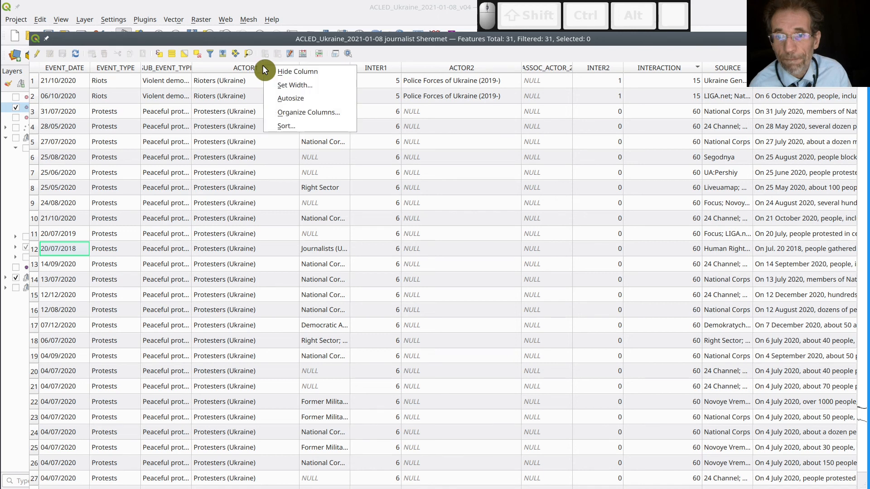
pyautogui.click(292, 112)
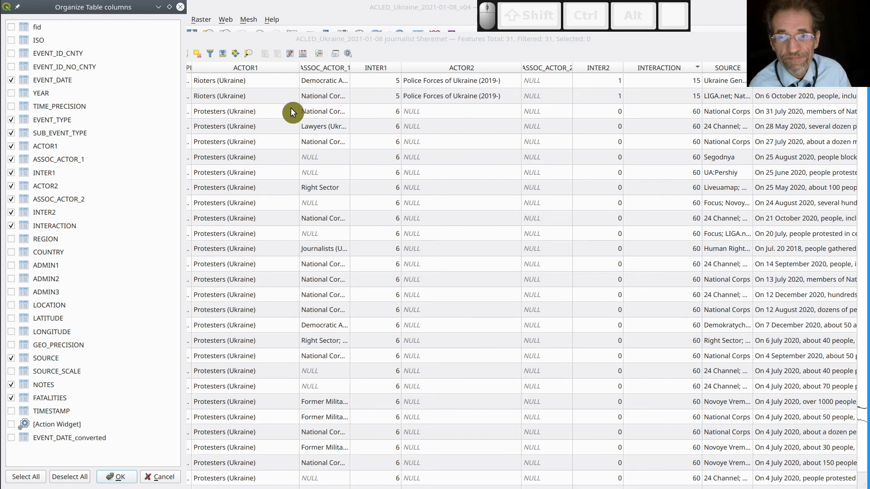
pyautogui.click(11, 93)
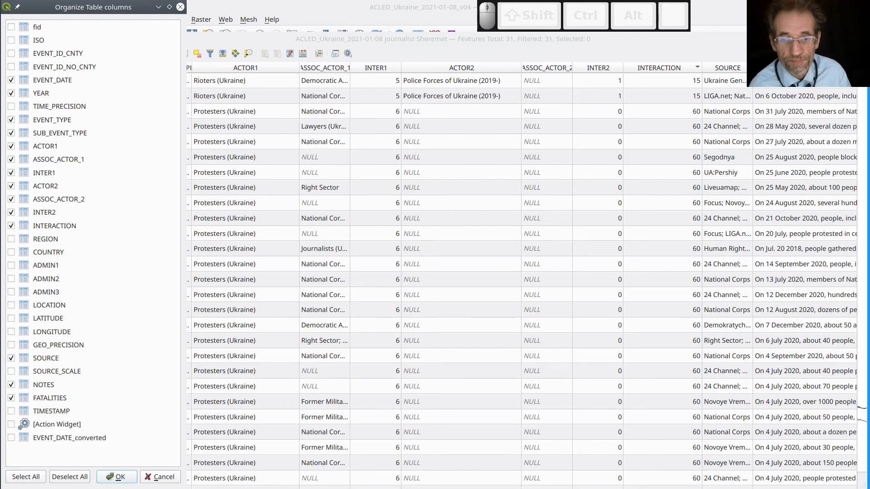
pyautogui.click(117, 478)
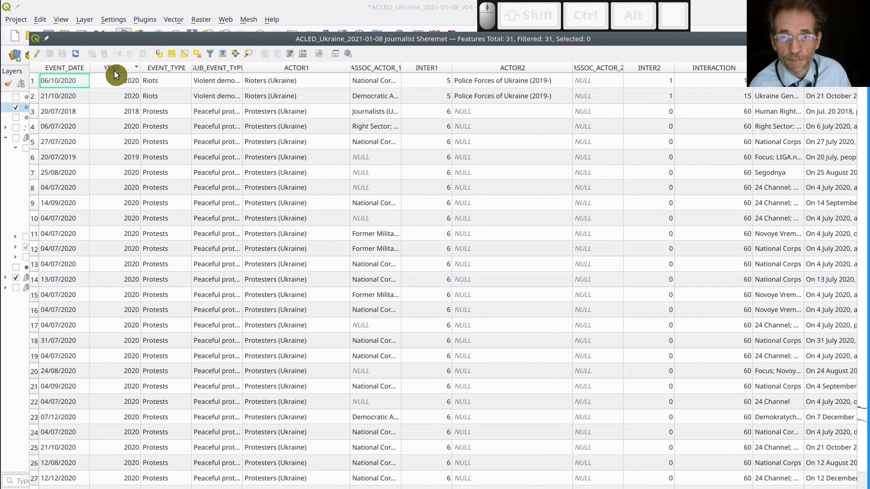
# Step: Sort the attribute table by YEAR and select the 20/07/2018 record, widening the table to show its notes
pyautogui.click(115, 75)
pyautogui.click(35, 80)
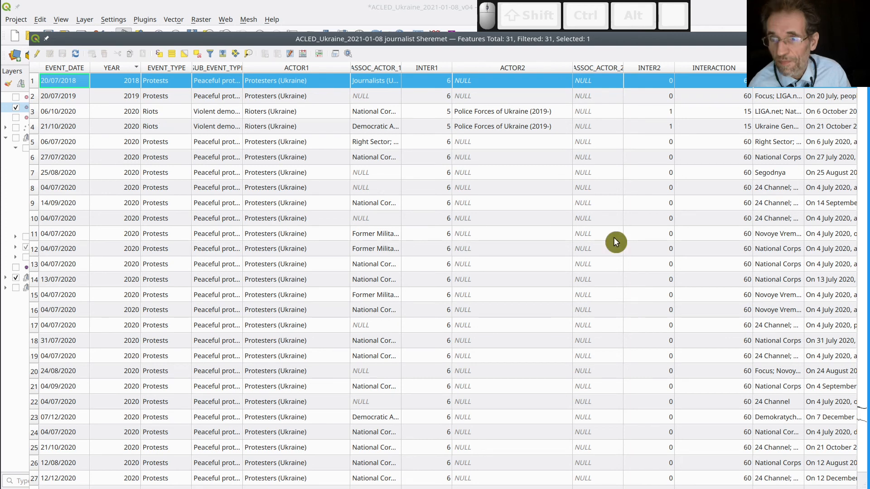
pyautogui.doubleClick(662, 43)
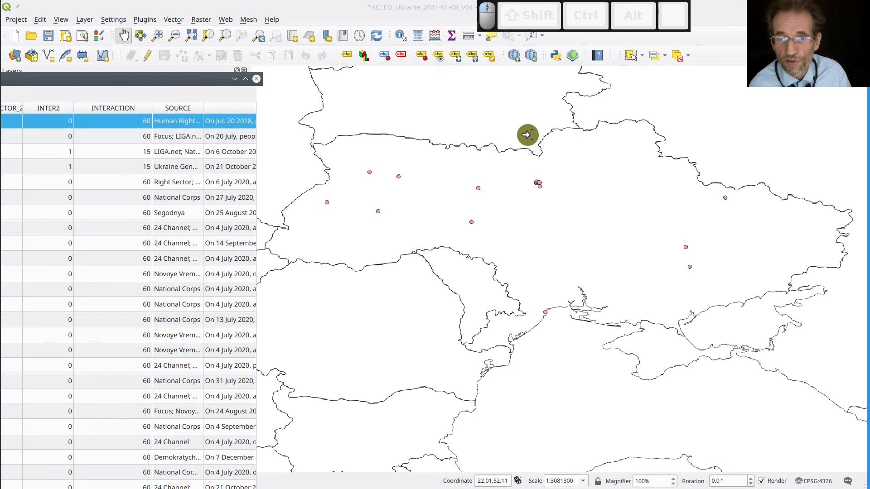
pyautogui.moveTo(528, 134); pyautogui.dragTo(649, 150)
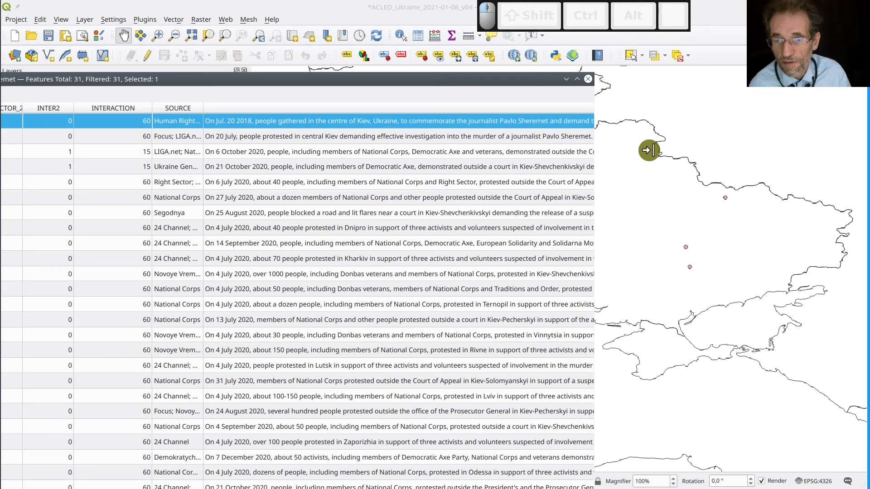
# Step: Sort the records by NOTES and read the descriptions of the 4 July 2020 protests
pyautogui.click(399, 107)
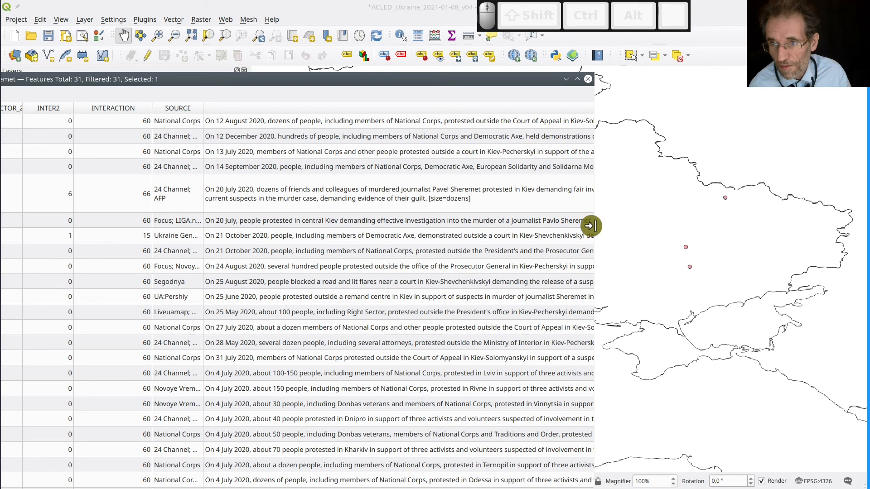
pyautogui.moveTo(592, 225); pyautogui.dragTo(722, 226)
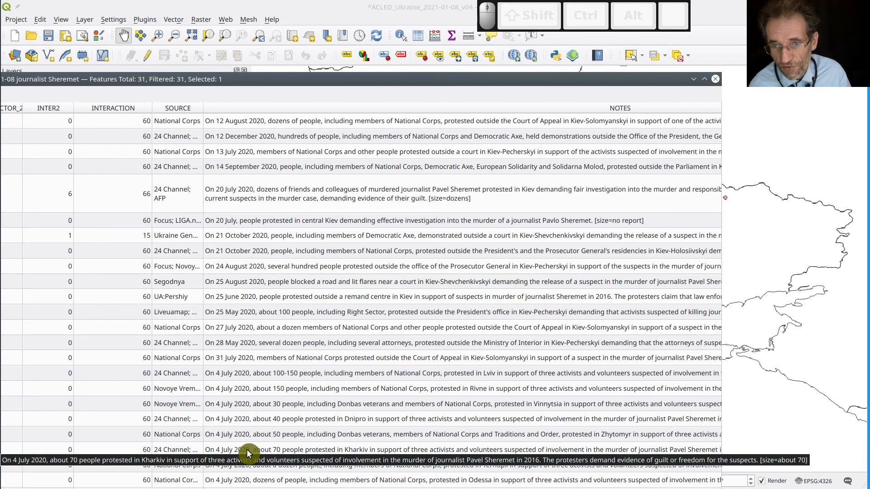
pyautogui.doubleClick(325, 80)
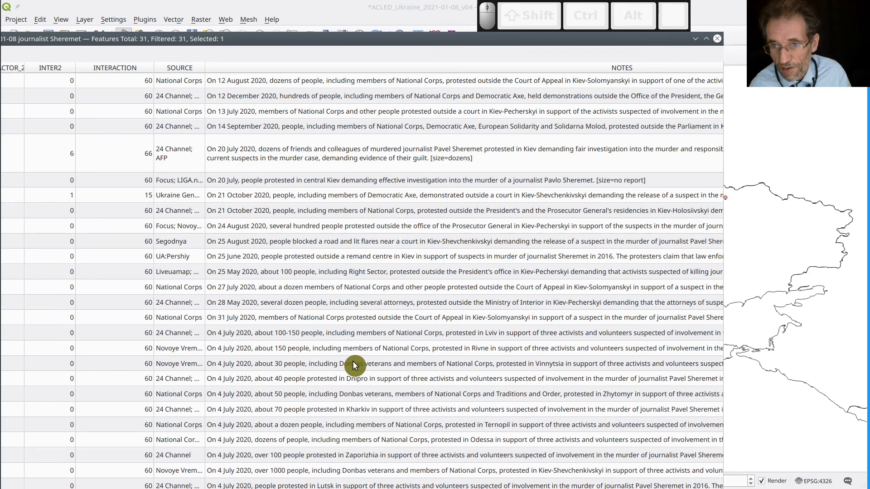
pyautogui.click(376, 393)
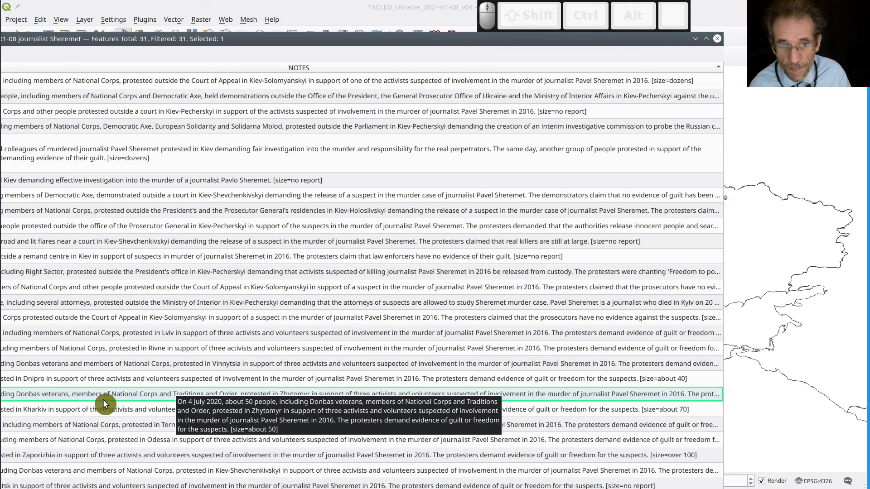
pyautogui.click(74, 365)
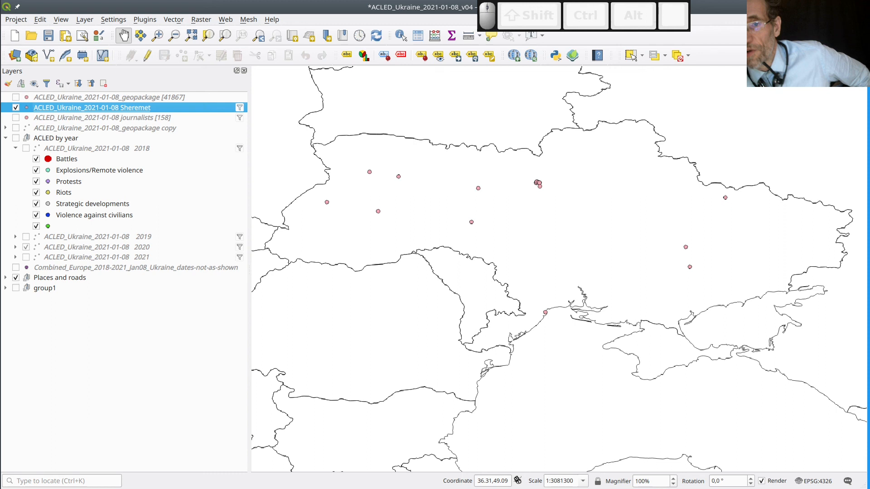
# Step: Open the attribute table of the Sheremet layer and widen the ACTOR1 and ASSOC_ACTOR_1 columns
pyautogui.rightClick(141, 109)
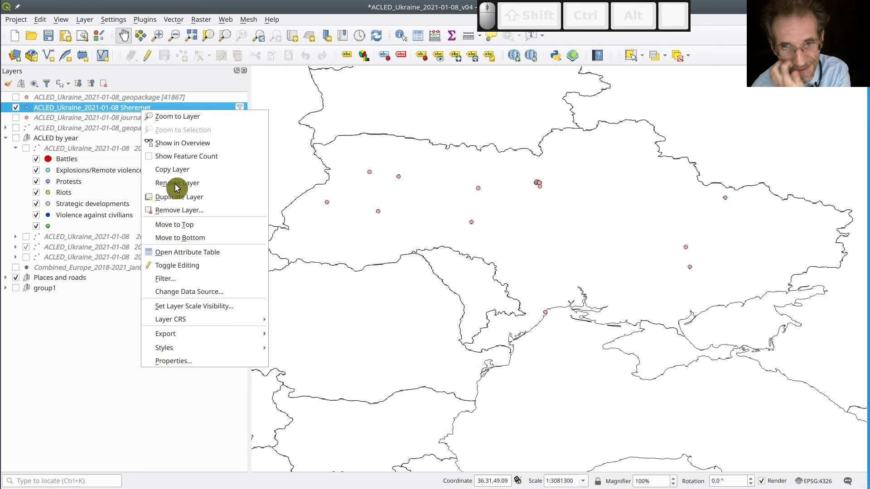
pyautogui.click(187, 252)
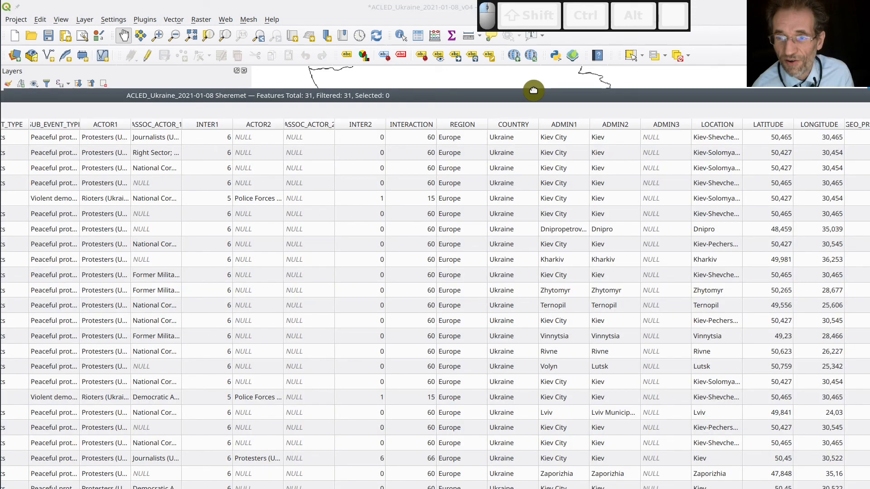
pyautogui.moveTo(533, 91); pyautogui.dragTo(569, 78)
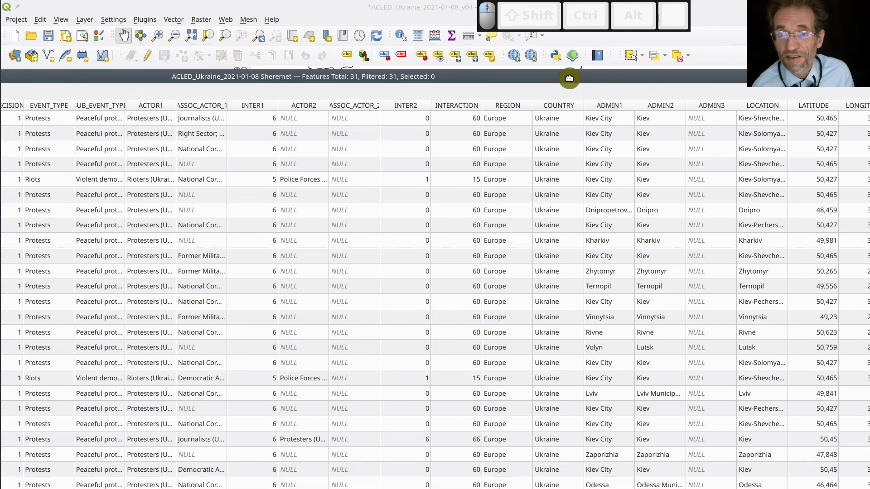
pyautogui.moveTo(570, 79); pyautogui.dragTo(580, 76)
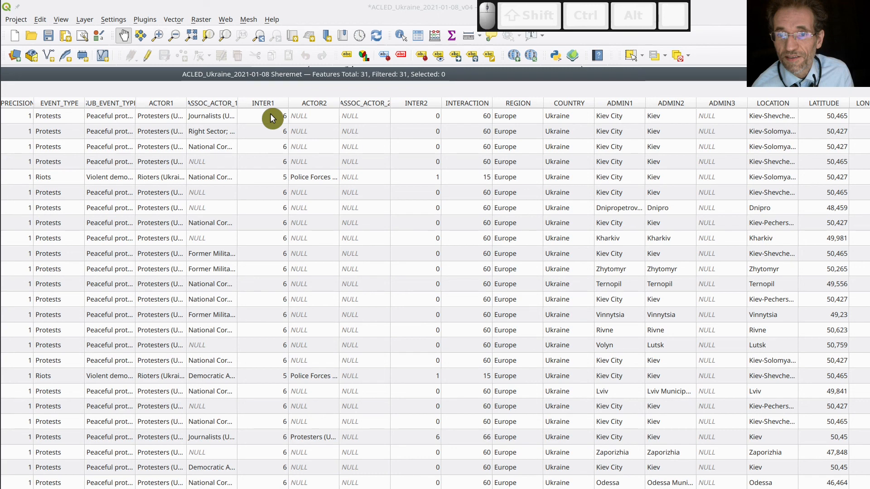
pyautogui.moveTo(238, 104); pyautogui.dragTo(270, 105)
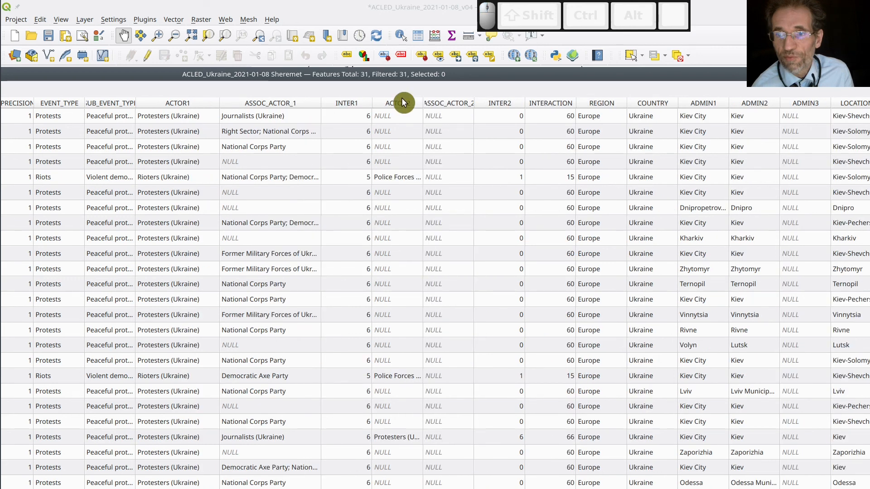
# Step: Sort the Sheremet table by INTERACTION and compare the interaction codes with the actors involved
pyautogui.click(563, 106)
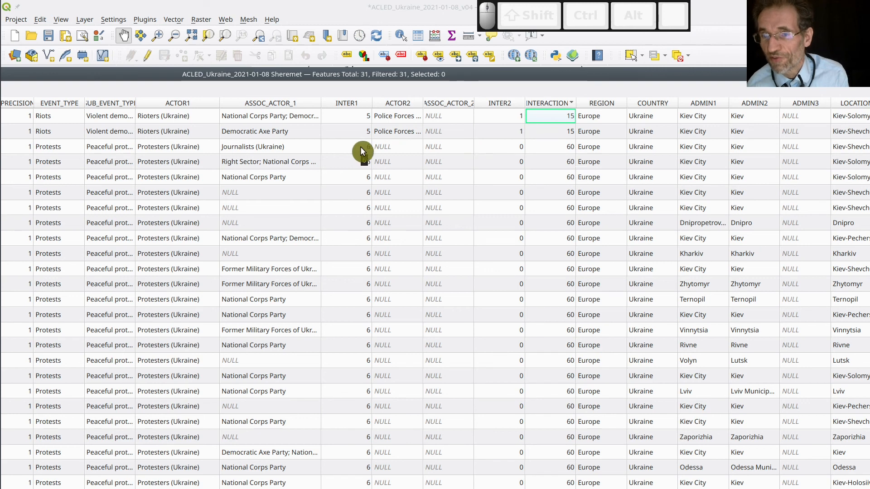
pyautogui.click(570, 151)
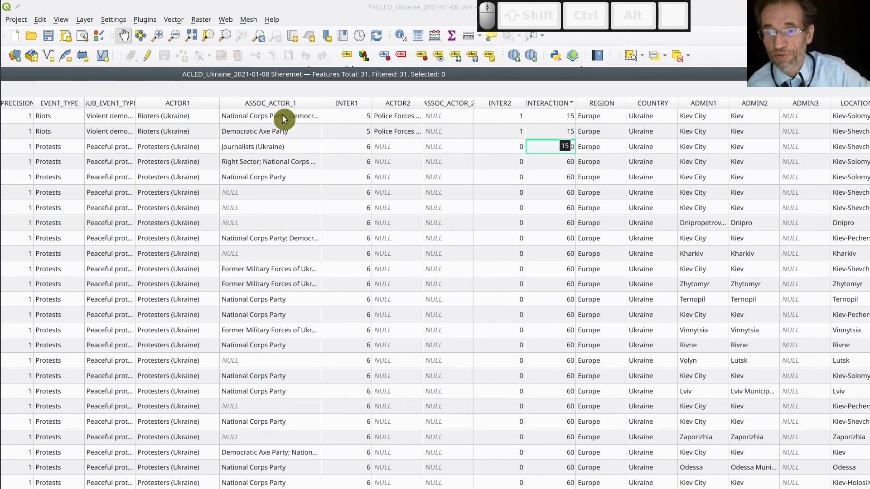
pyautogui.press('Escape')
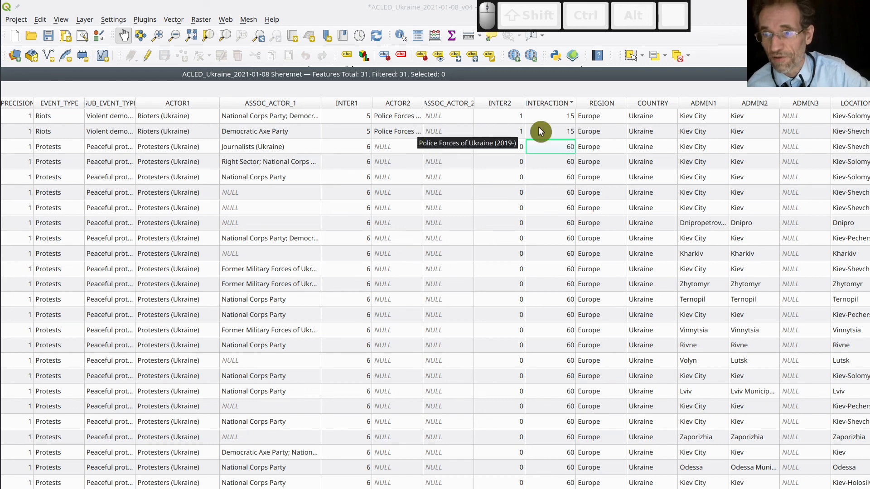
pyautogui.scroll(2, 556, 121)
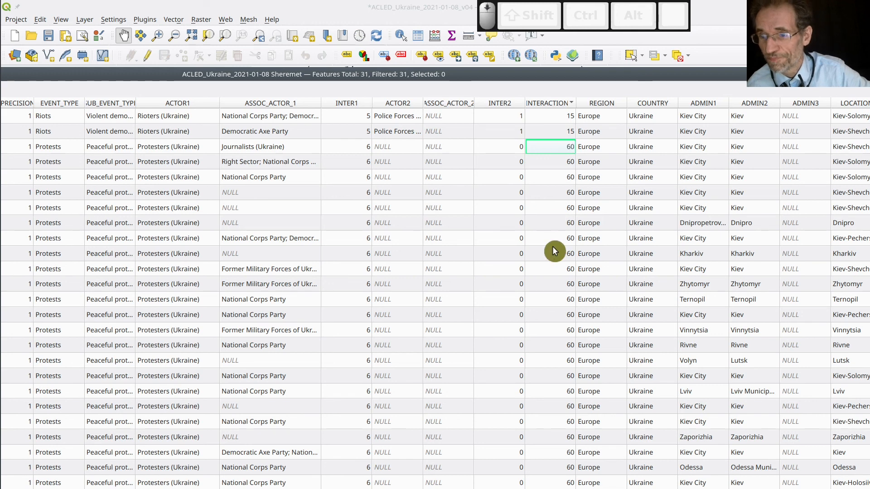
pyautogui.moveTo(560, 69); pyautogui.dragTo(559, 65)
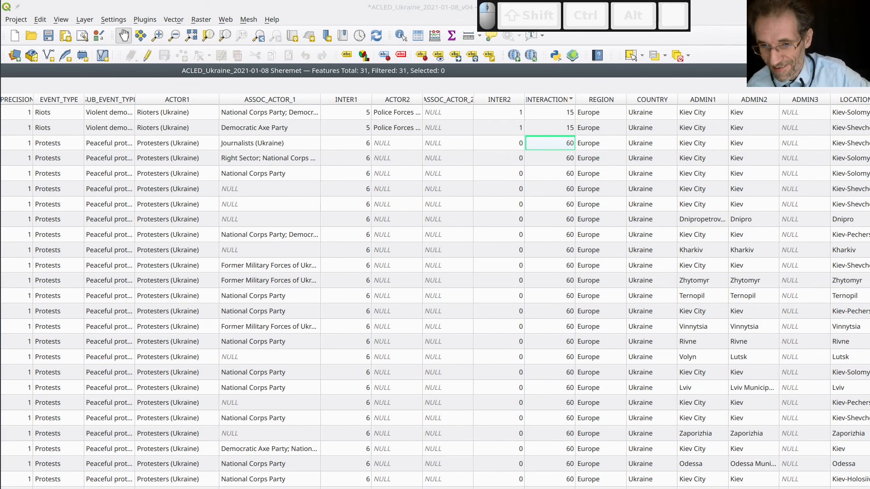
pyautogui.moveTo(760, 488); pyautogui.dragTo(760, 482)
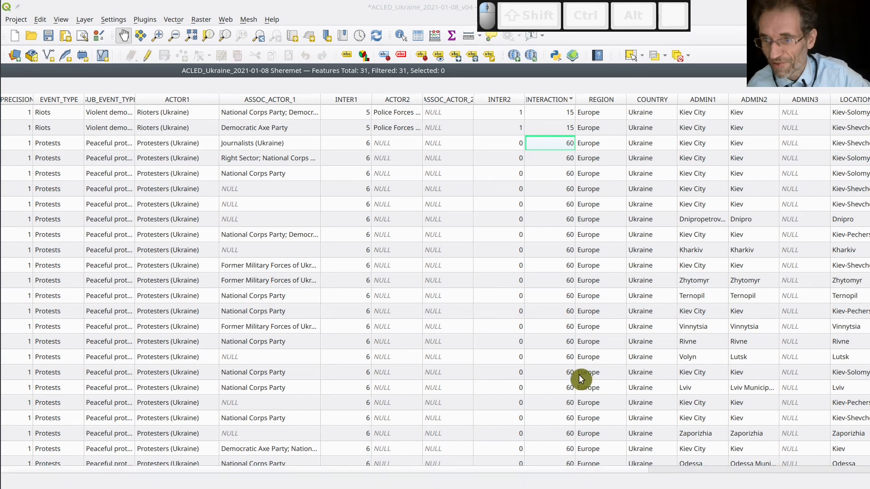
# Step: Go to the record with interaction code 66 and read across its remaining fields to the source and notes
pyautogui.click(548, 401)
pyautogui.press('pagedown')
pyautogui.press('pagedown')
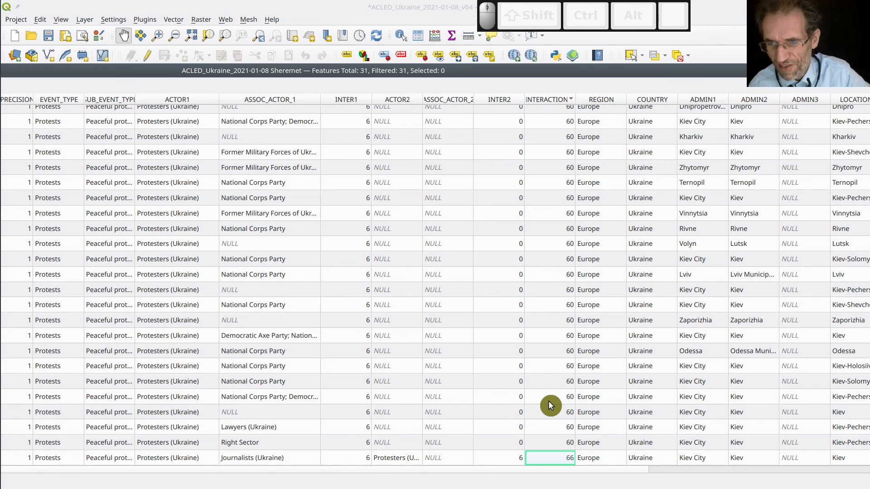
pyautogui.press('Right')
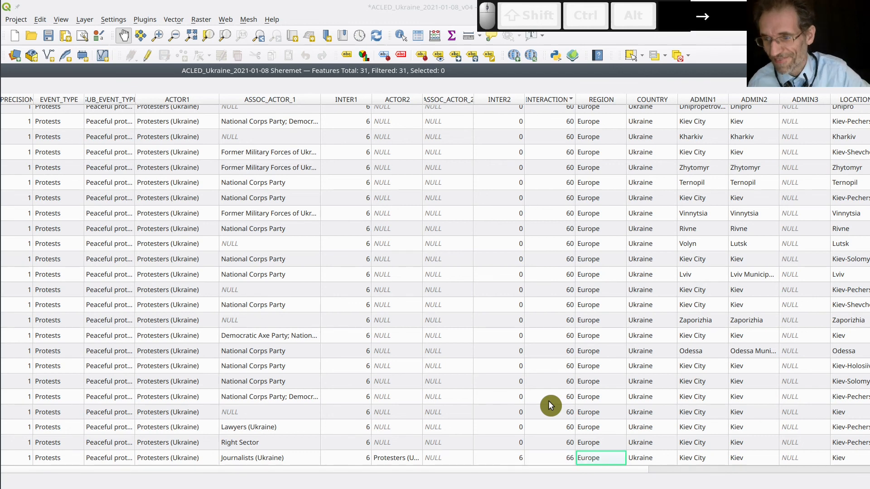
pyautogui.press('Right')
pyautogui.press('Right')
pyautogui.press('Right')
pyautogui.press('Right')
pyautogui.press('Right')
pyautogui.press('Right')
pyautogui.press('Right')
pyautogui.press('Right')
pyautogui.press('Right')
pyautogui.press('Right')
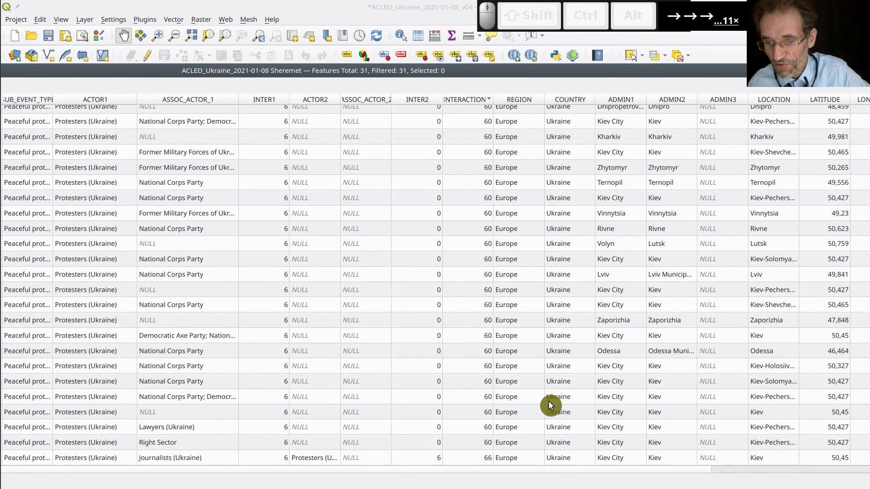
pyautogui.press('Right')
pyautogui.press('Right')
pyautogui.press('Right')
pyautogui.press('Right')
pyautogui.press('Right')
pyautogui.press('Right')
pyautogui.press('Right')
pyautogui.press('Right')
pyautogui.press('Right')
pyautogui.press('Right')
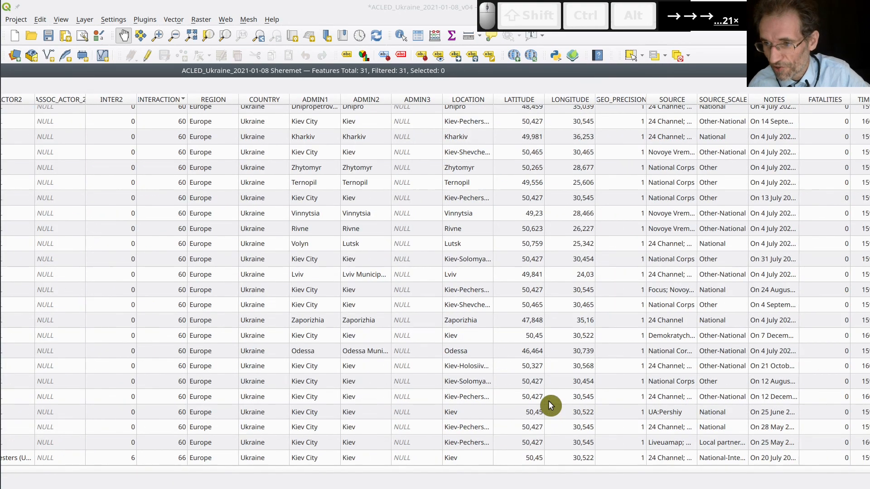
pyautogui.press('Right')
pyautogui.press('Right')
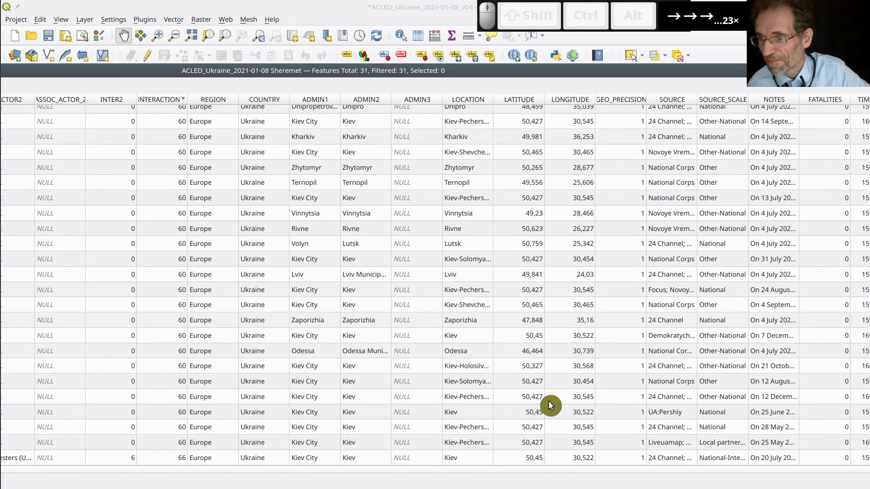
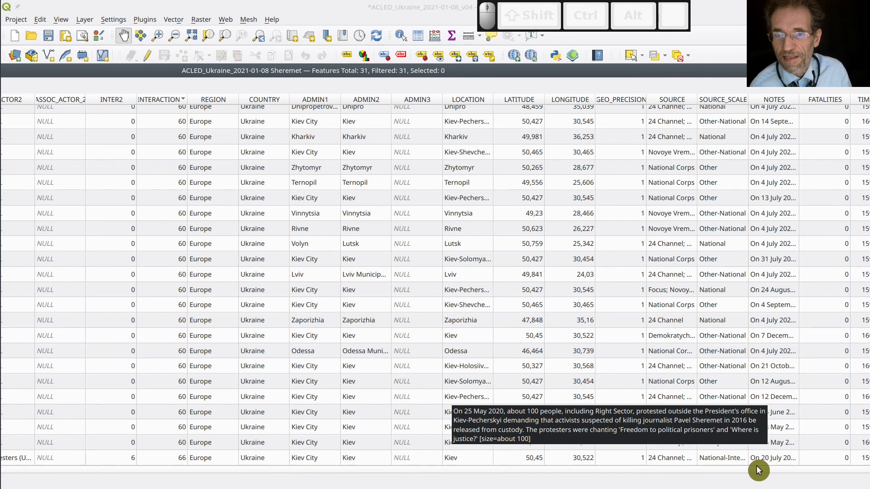
# Step: Move the Sheremet attribute table window aside and close it
pyautogui.hscroll(1, 759, 470)
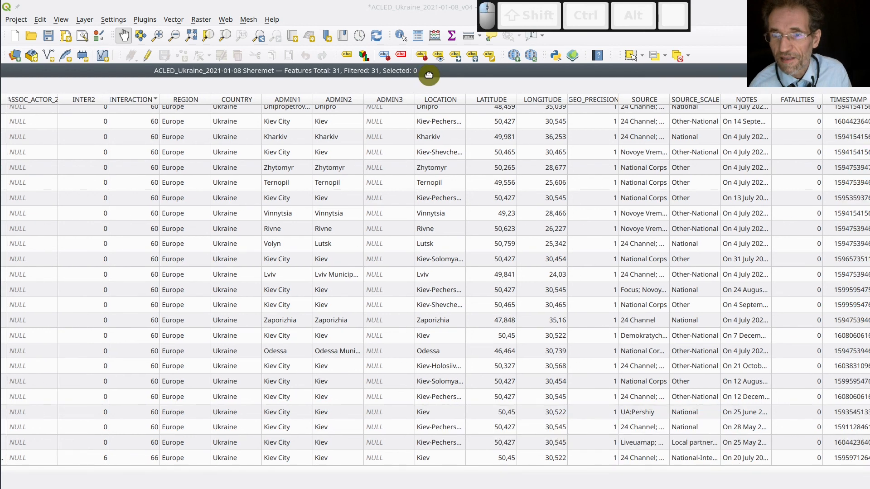
pyautogui.moveTo(429, 75); pyautogui.dragTo(460, 69)
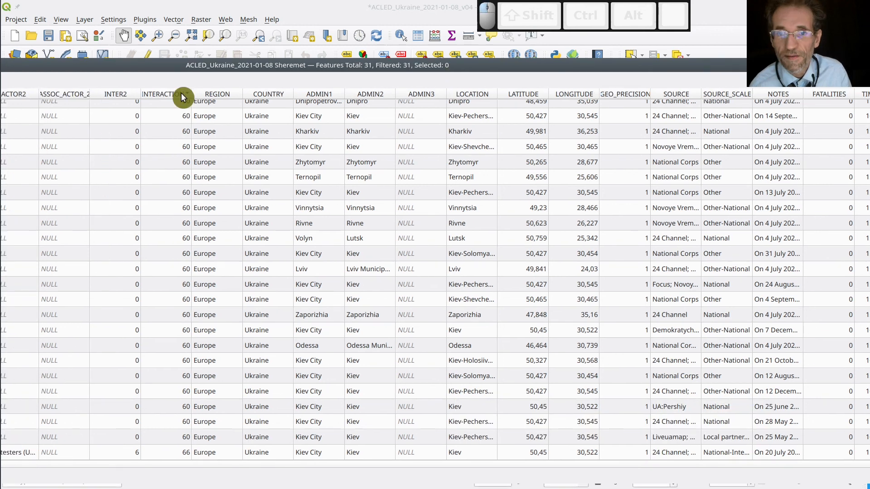
pyautogui.click(180, 95)
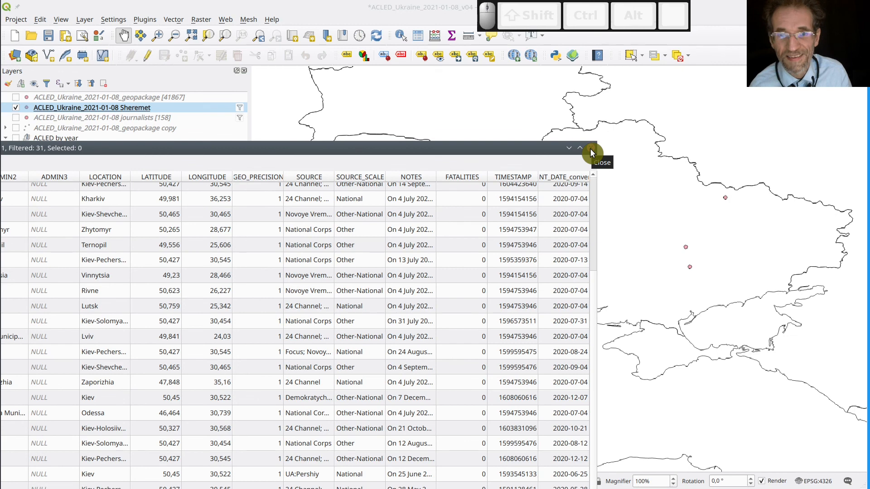
pyautogui.click(592, 153)
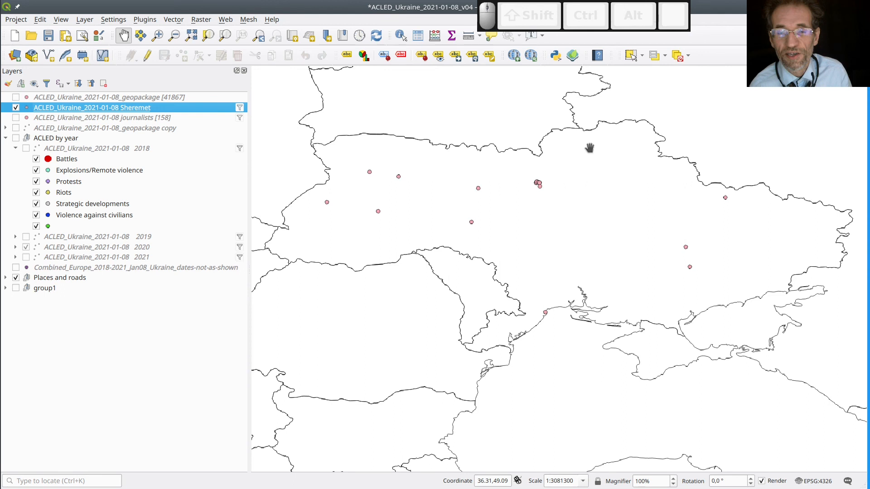
# Step: Duplicate the Sheremet layer and rename the copy "ACLED_Ukraine_2021-01-08 Sheremet interaction categories"
pyautogui.rightClick(132, 107)
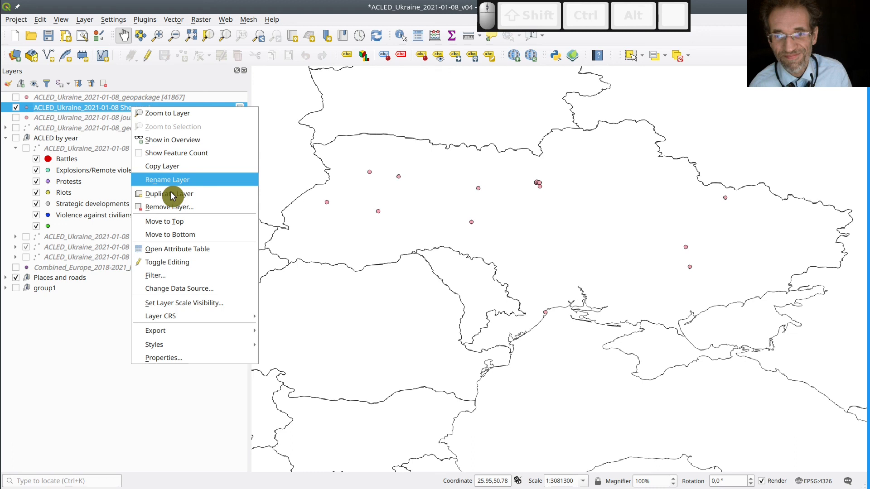
pyautogui.click(173, 194)
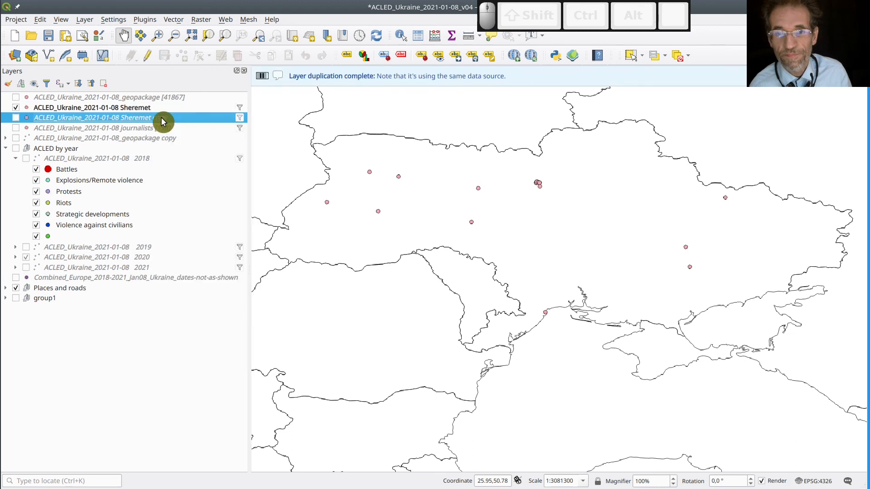
pyautogui.press('F2')
pyautogui.write('i')
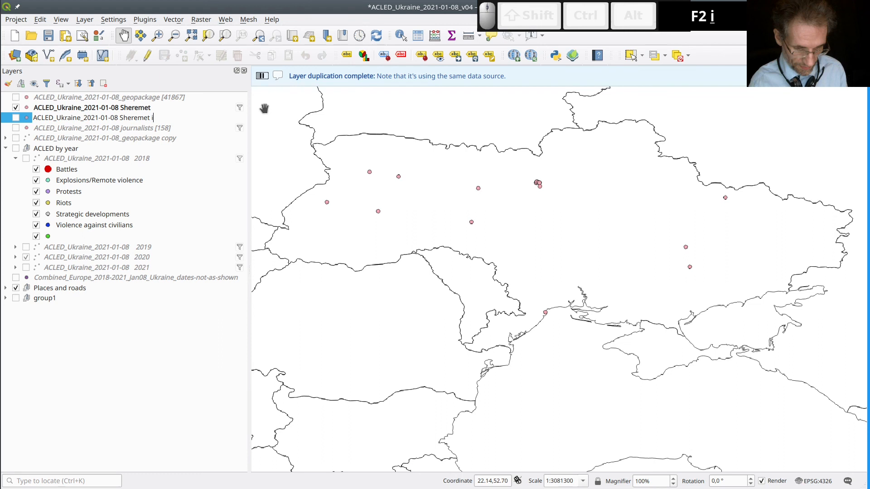
pyautogui.write('nteraction')
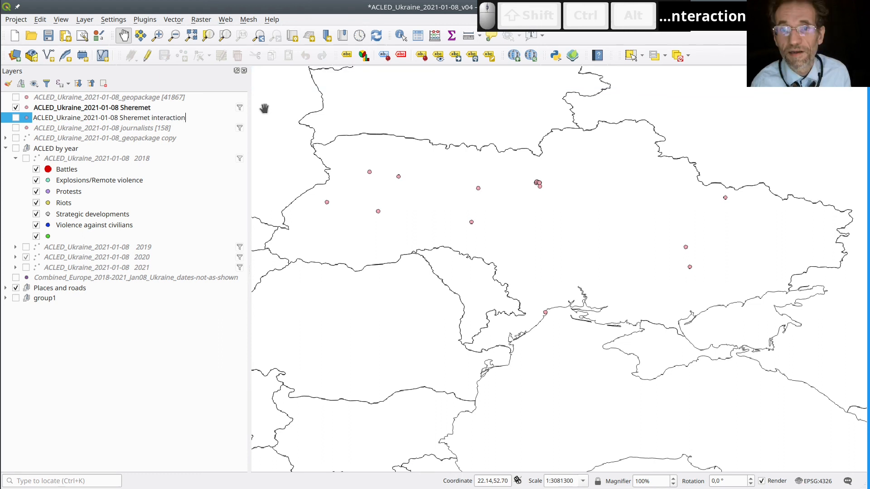
pyautogui.press('Return')
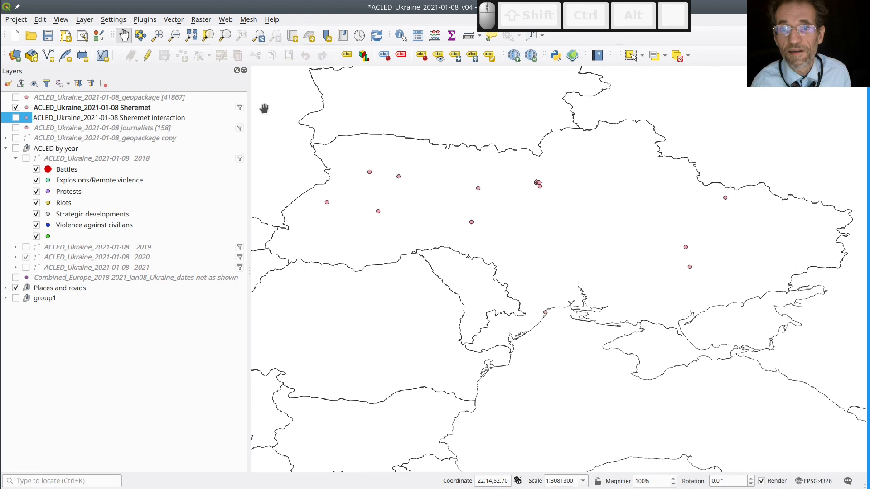
pyautogui.write('cat')
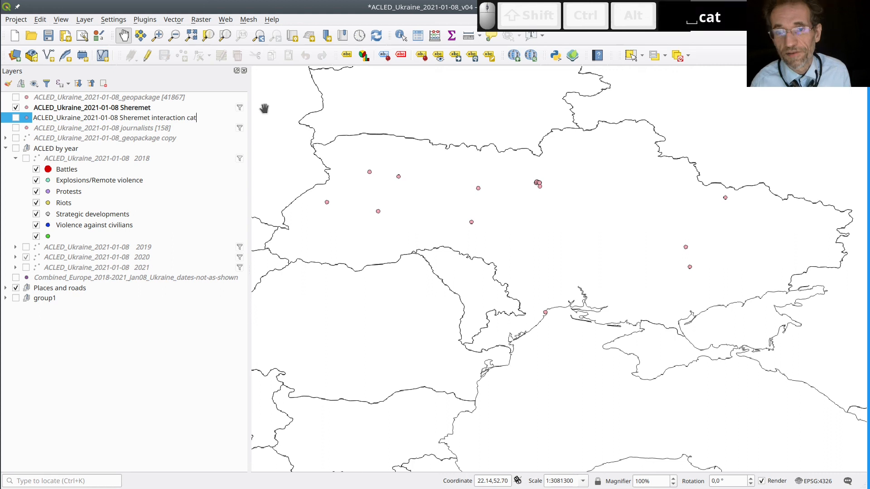
pyautogui.write('egories')
pyautogui.press('Return')
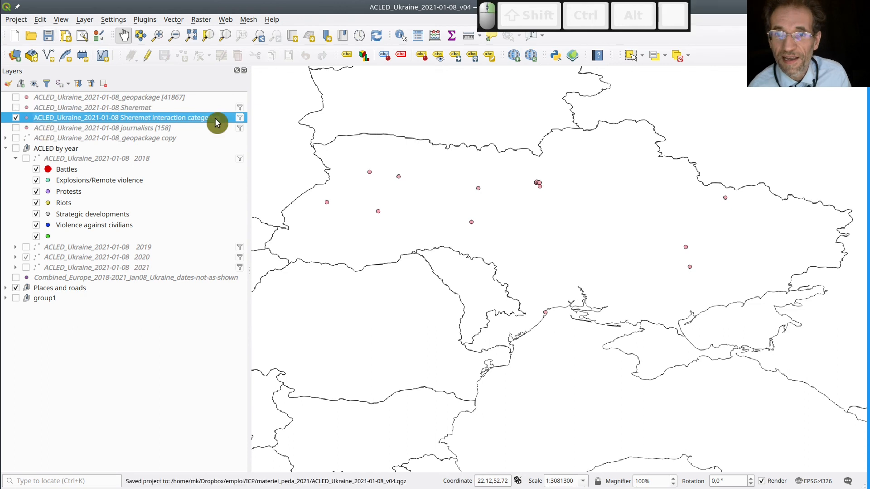
# Step: Apply Categorized symbology to the Sheremet interaction categories layer, classified by the INTERACTION field with random colors
pyautogui.rightClick(216, 120)
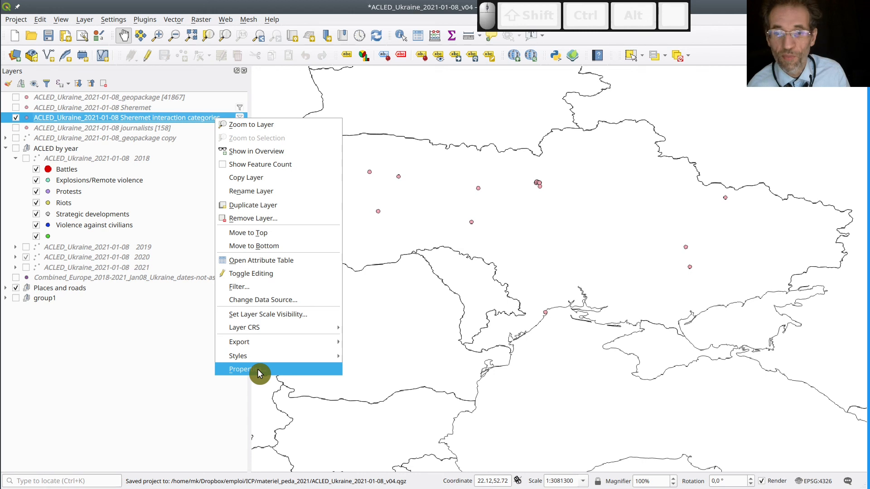
pyautogui.click(260, 374)
pyautogui.click(203, 76)
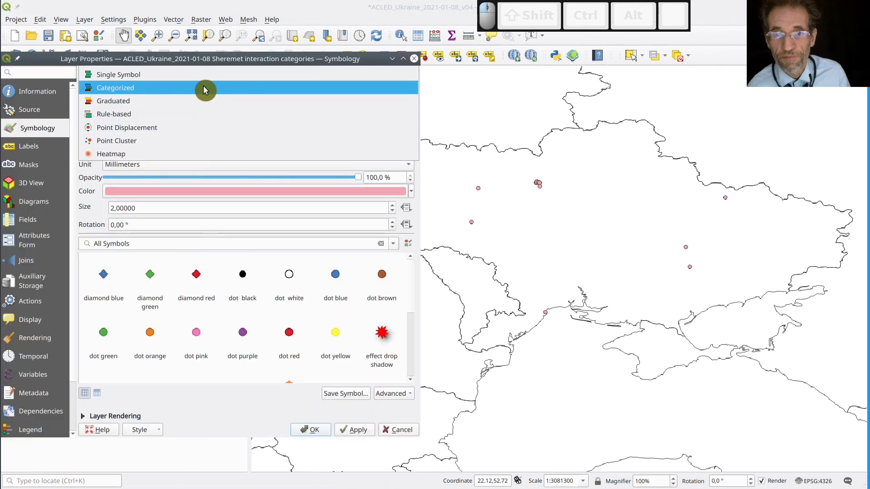
pyautogui.click(203, 88)
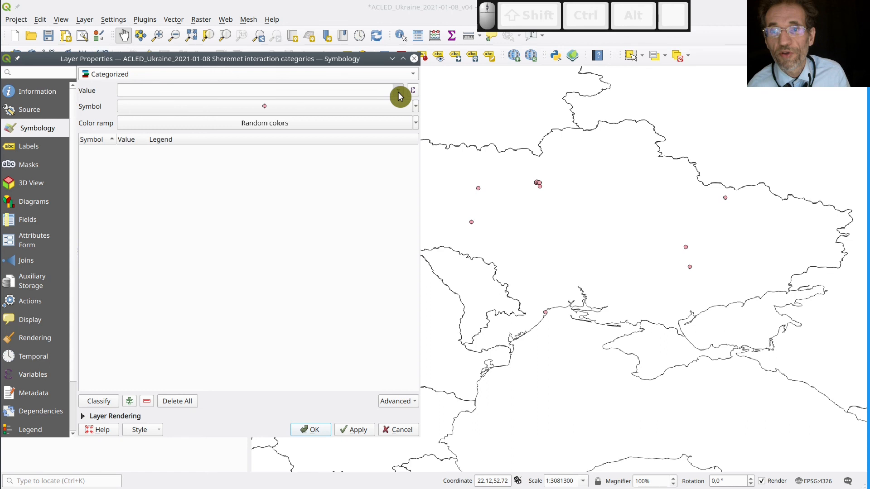
pyautogui.click(398, 91)
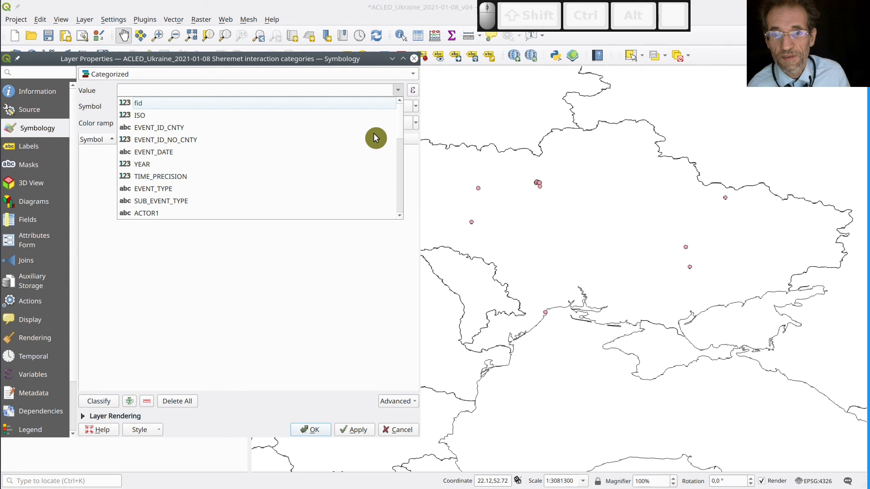
pyautogui.click(107, 405)
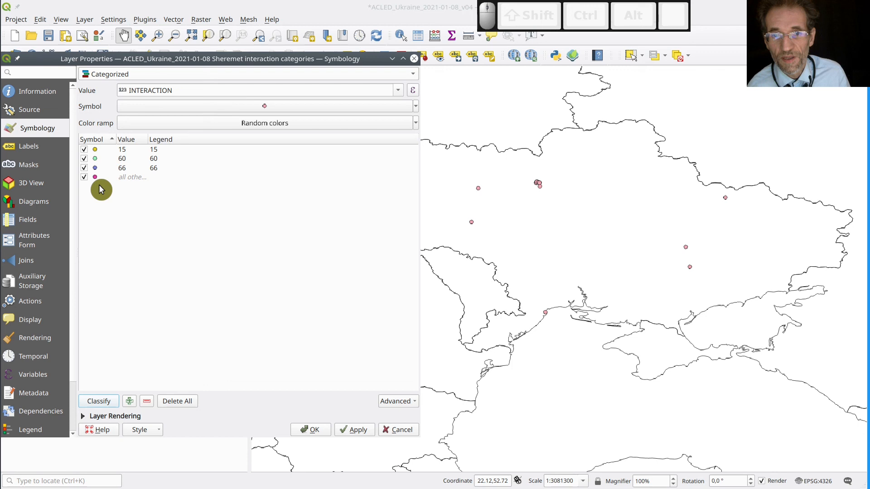
pyautogui.press('Return')
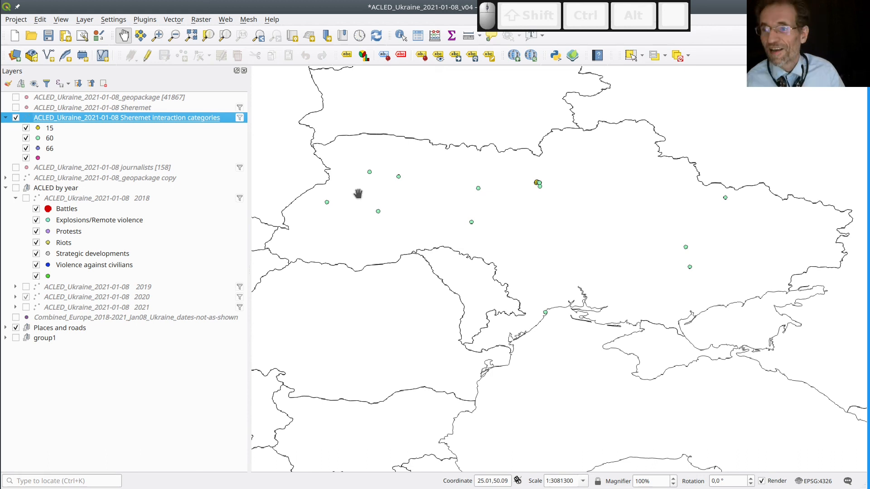
# Step: Expand the Places and roads group and briefly show the gis_osm_places_free_1 city labels around Kiev, then hide them
pyautogui.scroll(2, 542, 186)
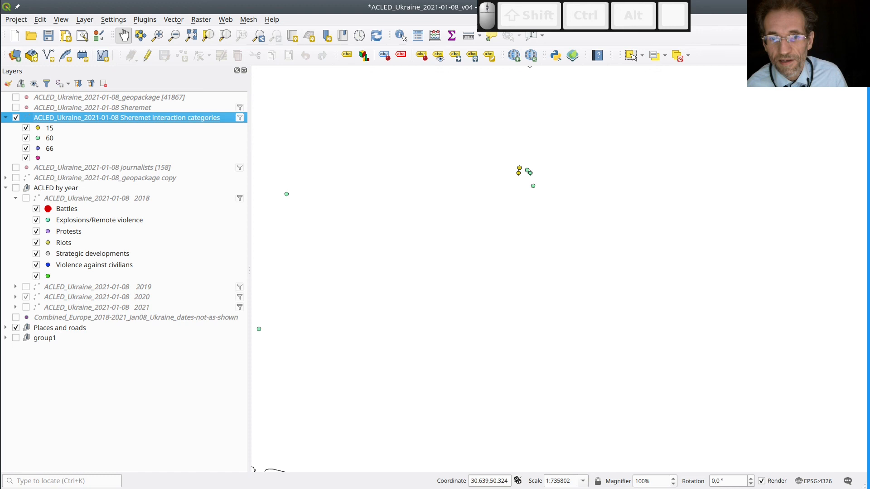
pyautogui.click(5, 328)
pyautogui.click(26, 401)
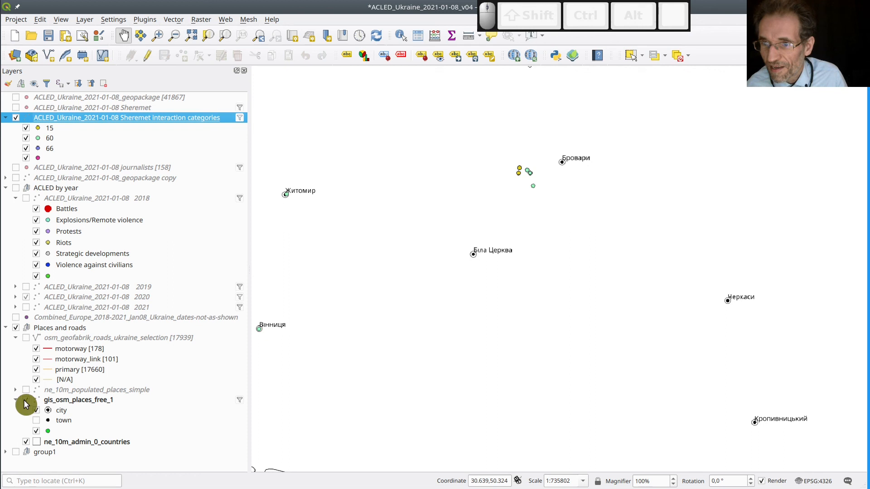
pyautogui.click(26, 401)
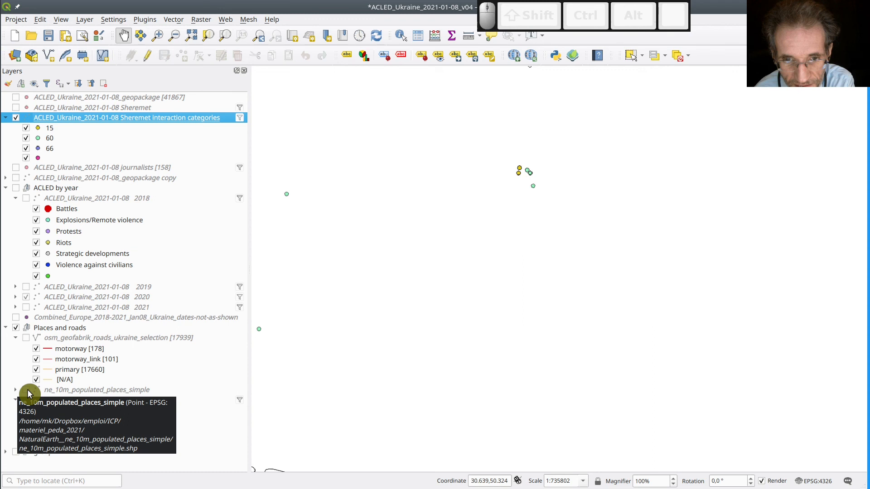
# Step: Show the ne_10m_populated_places_simple labels and examine which Ukrainian cities the categorized events fall in
pyautogui.click(27, 390)
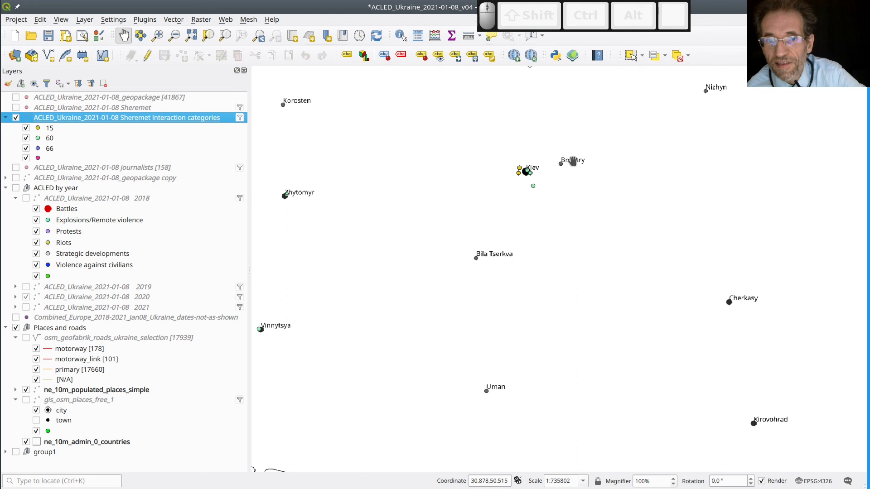
pyautogui.scroll(-1, 482, 285)
pyautogui.moveTo(594, 328); pyautogui.dragTo(574, 271)
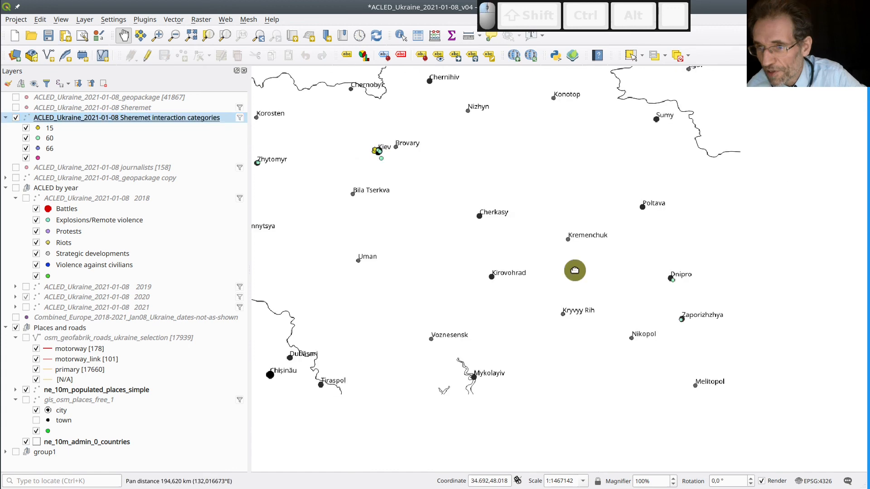
pyautogui.moveTo(575, 271); pyautogui.dragTo(389, 271)
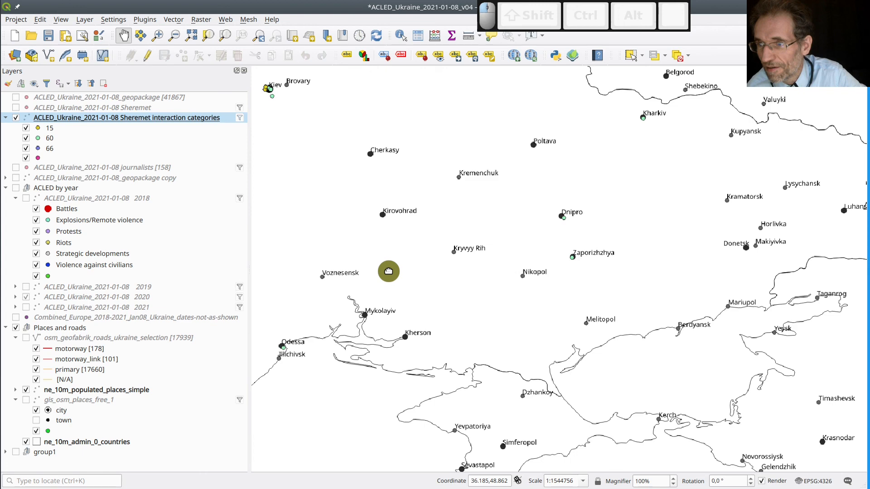
pyautogui.moveTo(389, 272); pyautogui.dragTo(139, 347)
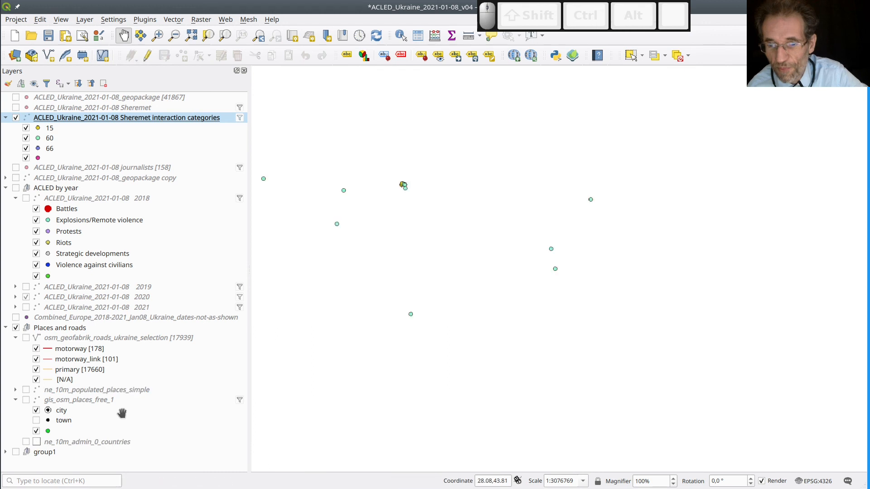
# Step: Show the ne_10m_admin_0_countries outlines and examine how the interaction categories are distributed across Ukraine
pyautogui.click(26, 442)
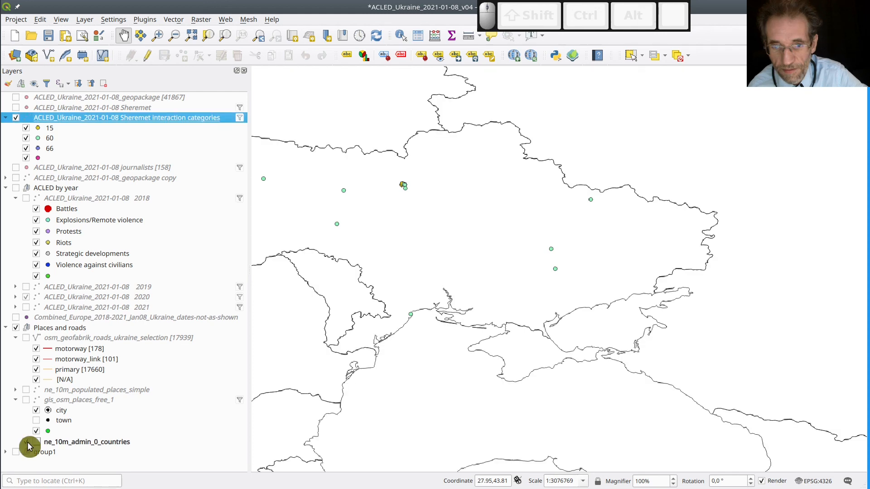
pyautogui.moveTo(403, 237); pyautogui.dragTo(601, 248)
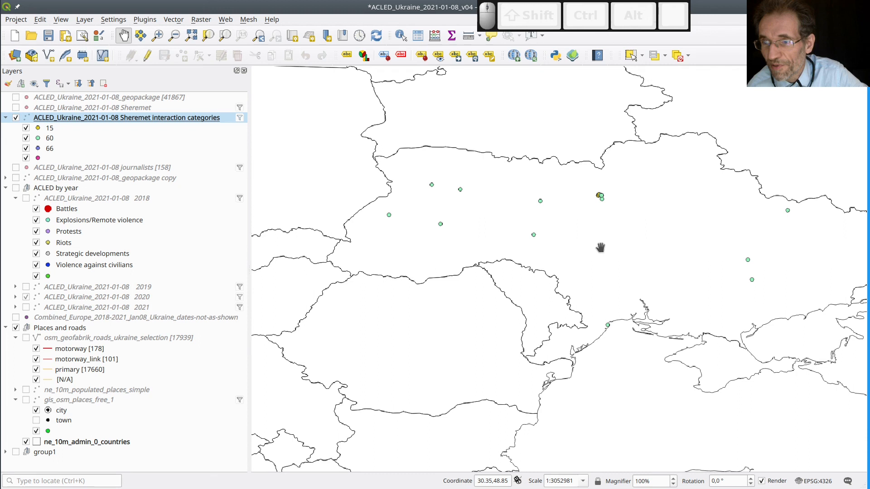
pyautogui.moveTo(632, 239); pyautogui.dragTo(587, 236)
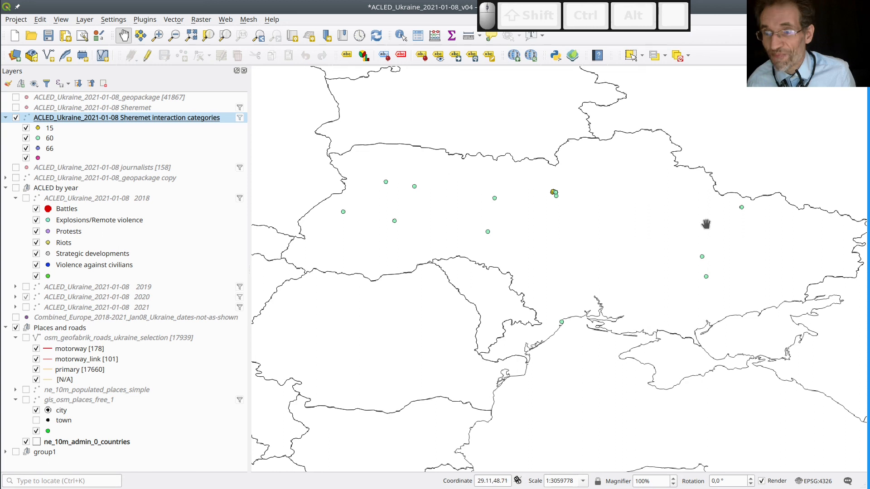
pyautogui.moveTo(742, 260); pyautogui.dragTo(694, 257)
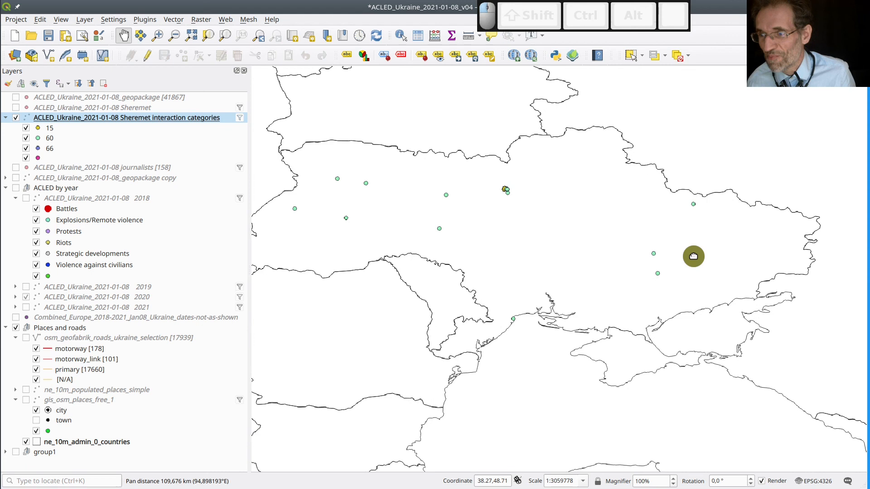
pyautogui.moveTo(694, 256); pyautogui.dragTo(610, 257)
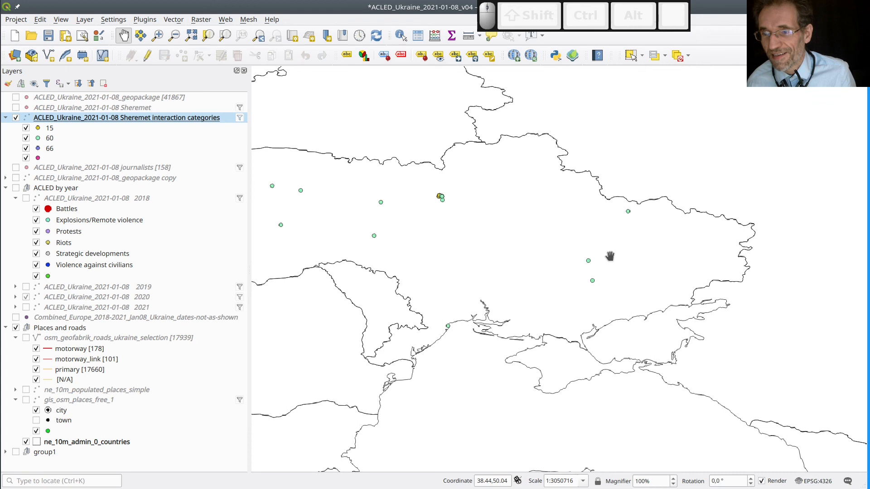
pyautogui.moveTo(503, 262); pyautogui.dragTo(603, 255)
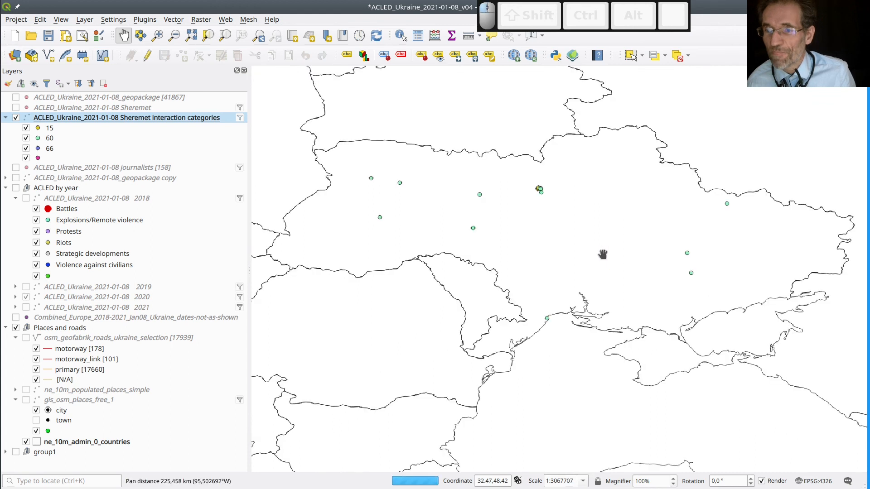